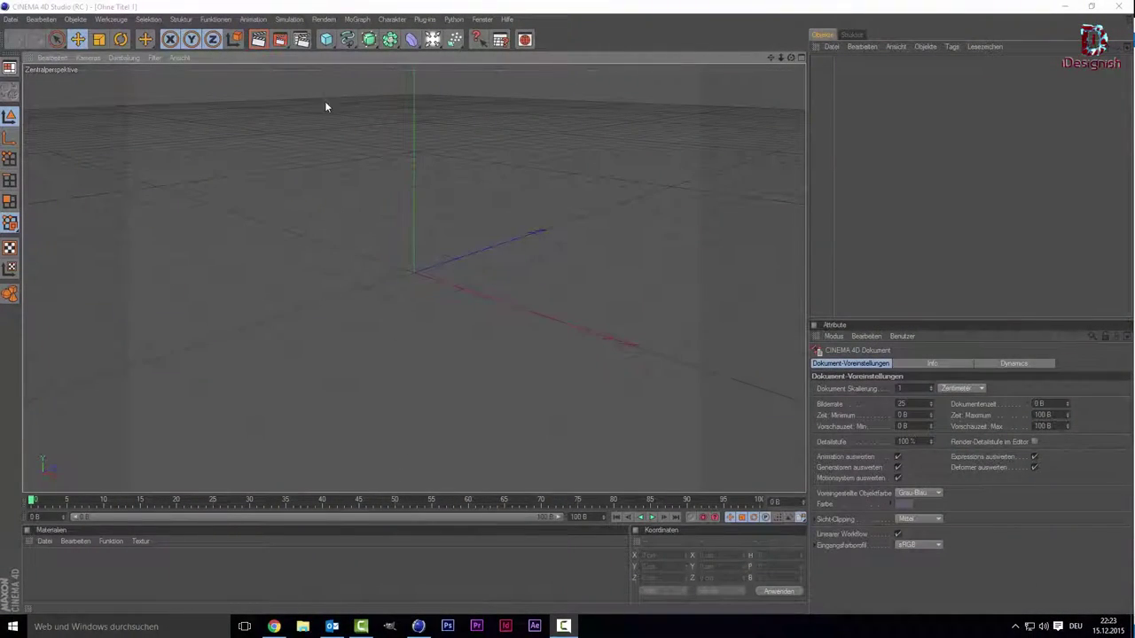
- Add a Kugel sphere to the scene and convert it to an editable polygon object
{"action": "left_click", "coordinate": [328, 44]}
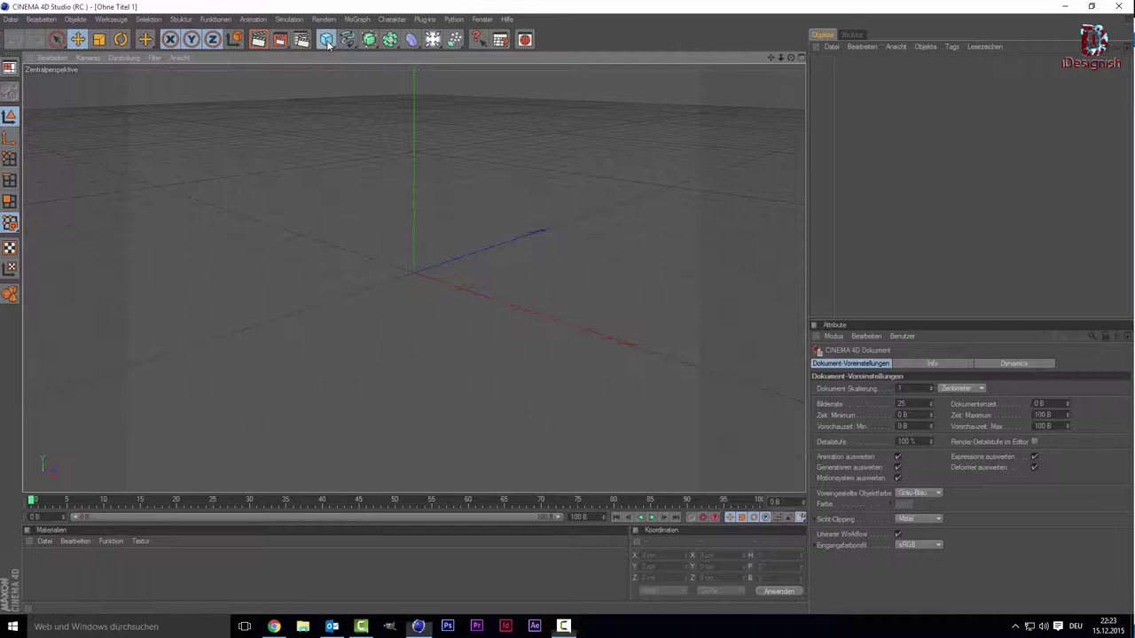
{"action": "left_click", "coordinate": [438, 53]}
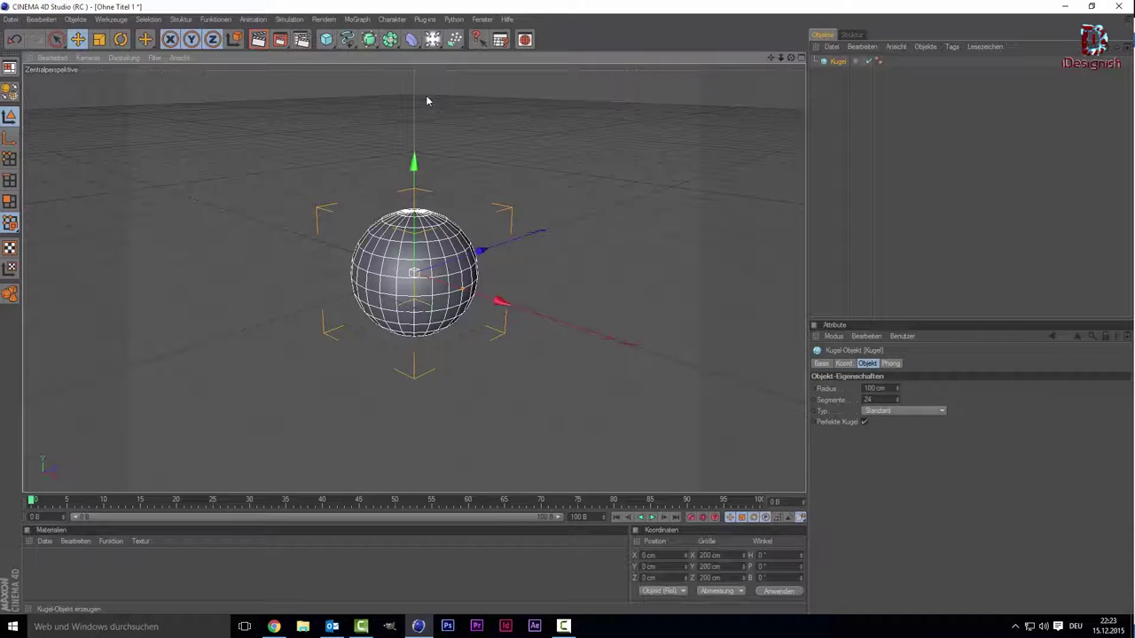
{"action": "key", "text": "c"}
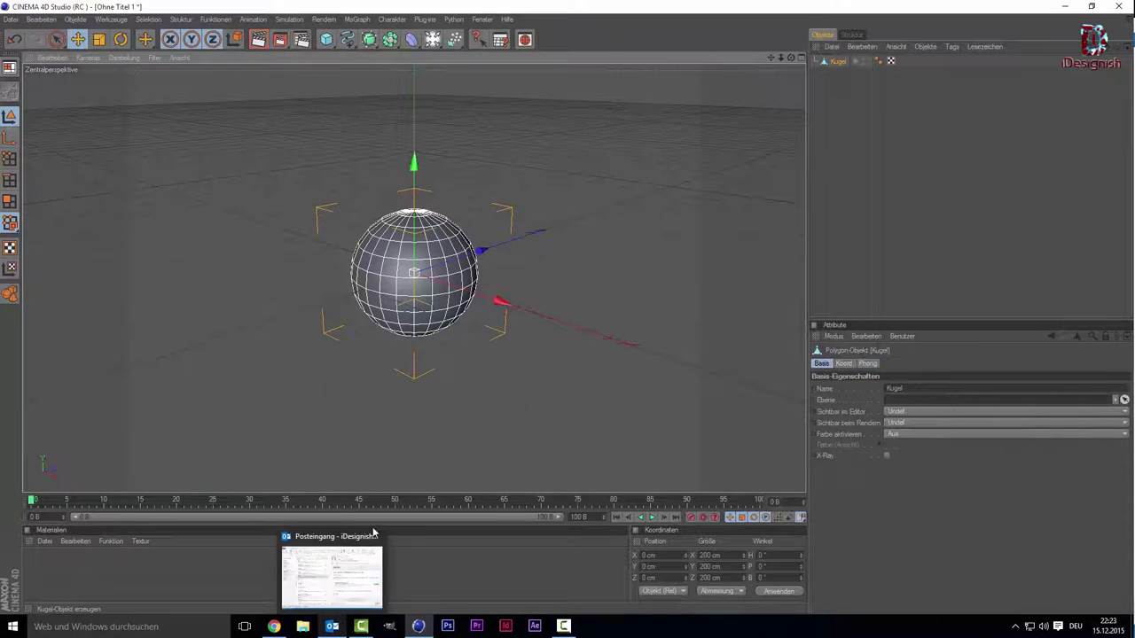
{"action": "scroll", "coordinate": [363, 257], "scroll_direction": "up", "scroll_amount": 3}
{"action": "scroll", "coordinate": [362, 257], "scroll_direction": "up", "scroll_amount": 3}
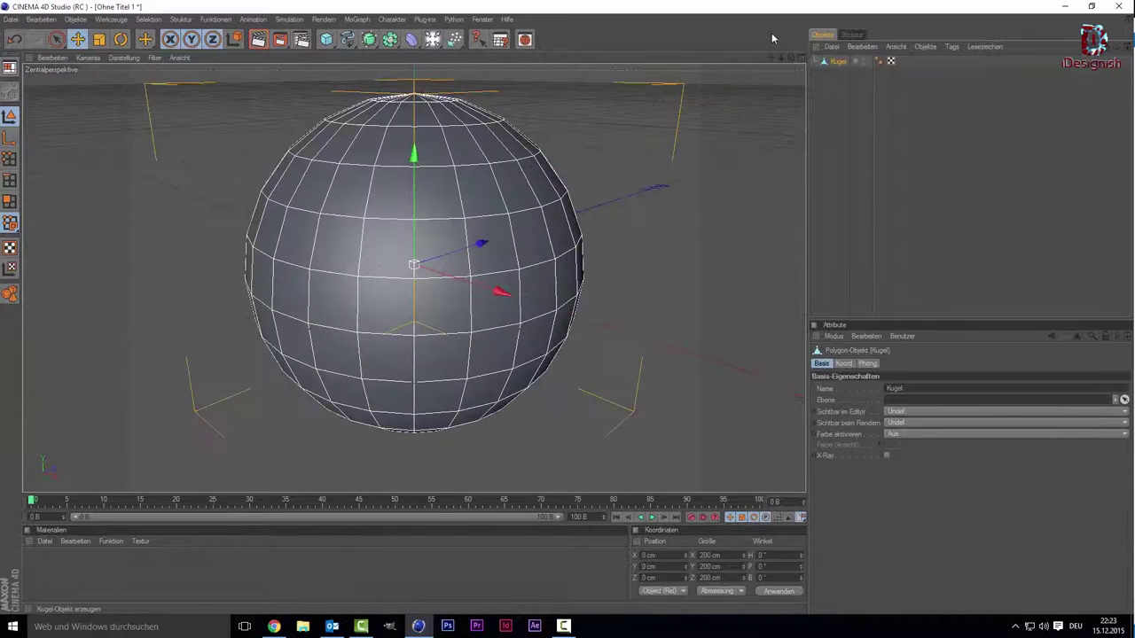
- Orbit to face the sphere's top pole and switch to Polygon mode
{"action": "left_click_drag", "start_coordinate": [769, 55], "coordinate": [769, 97]}
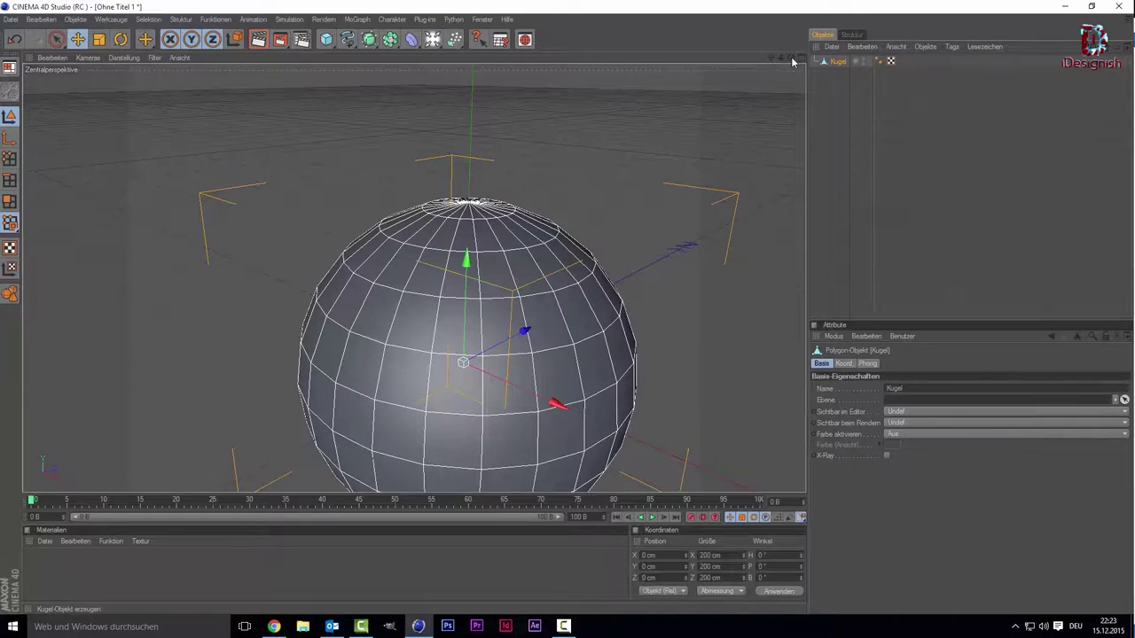
{"action": "left_click_drag", "start_coordinate": [794, 61], "coordinate": [492, 217]}
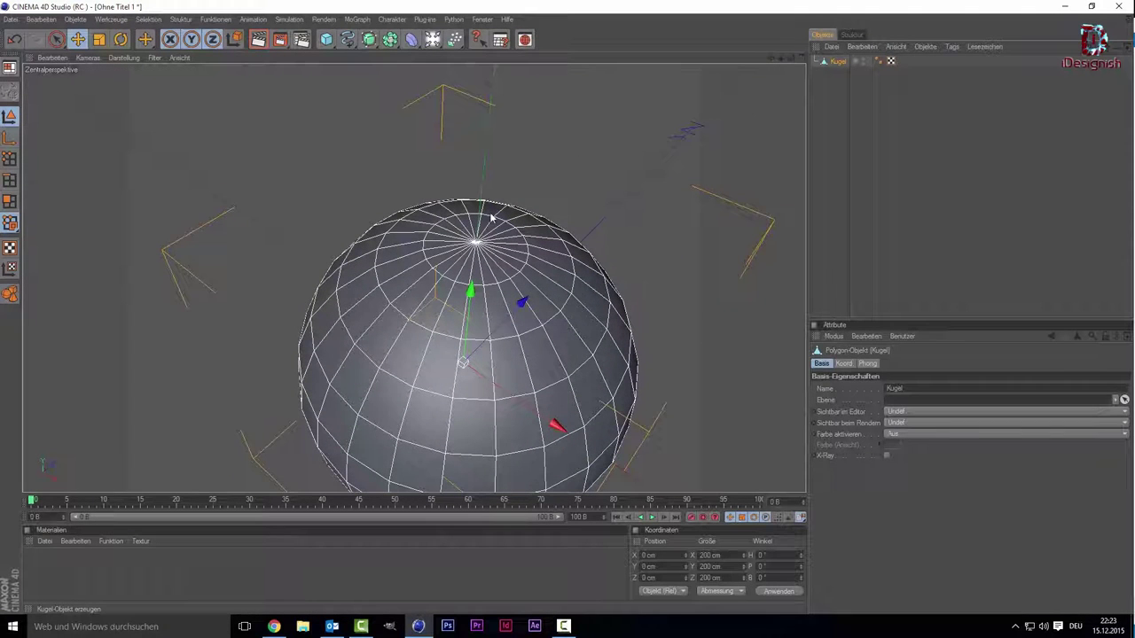
{"action": "left_click", "coordinate": [14, 204]}
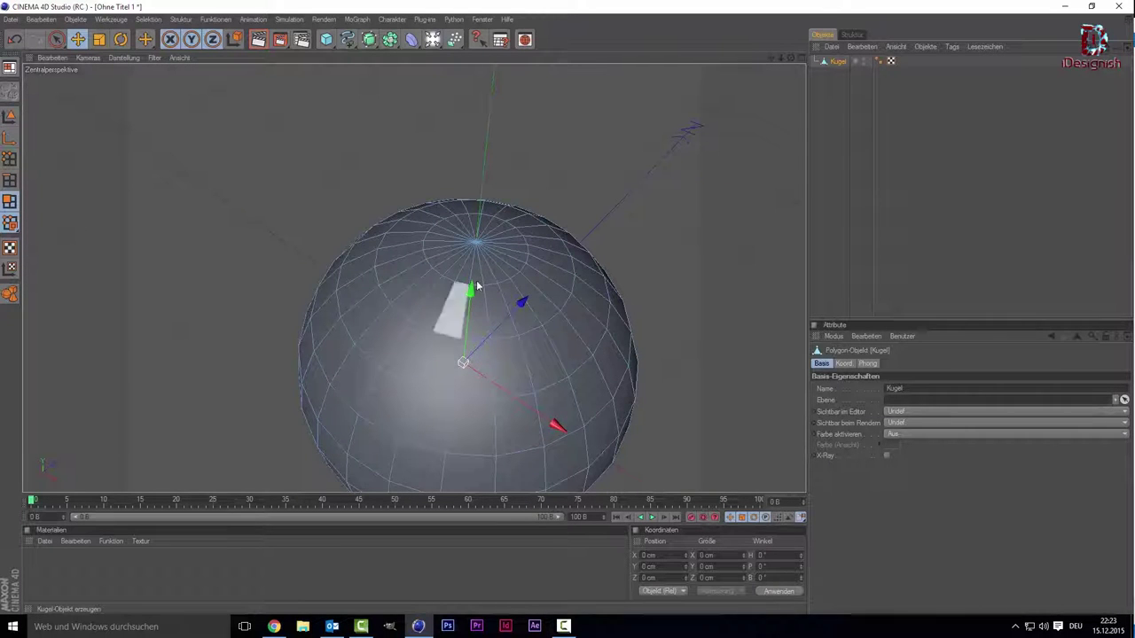
{"action": "left_click_drag", "start_coordinate": [463, 363], "coordinate": [434, 363]}
{"action": "key", "text": "ctrl+z"}
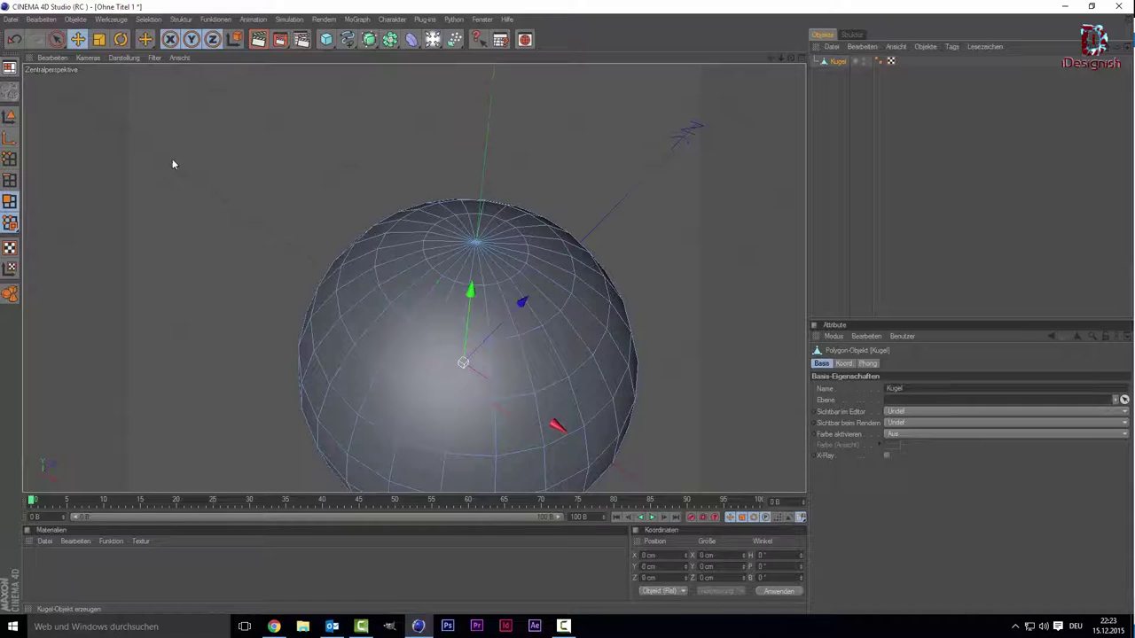
- Live-select the polygons around the sphere's top pole and delete them
{"action": "left_click", "coordinate": [55, 42]}
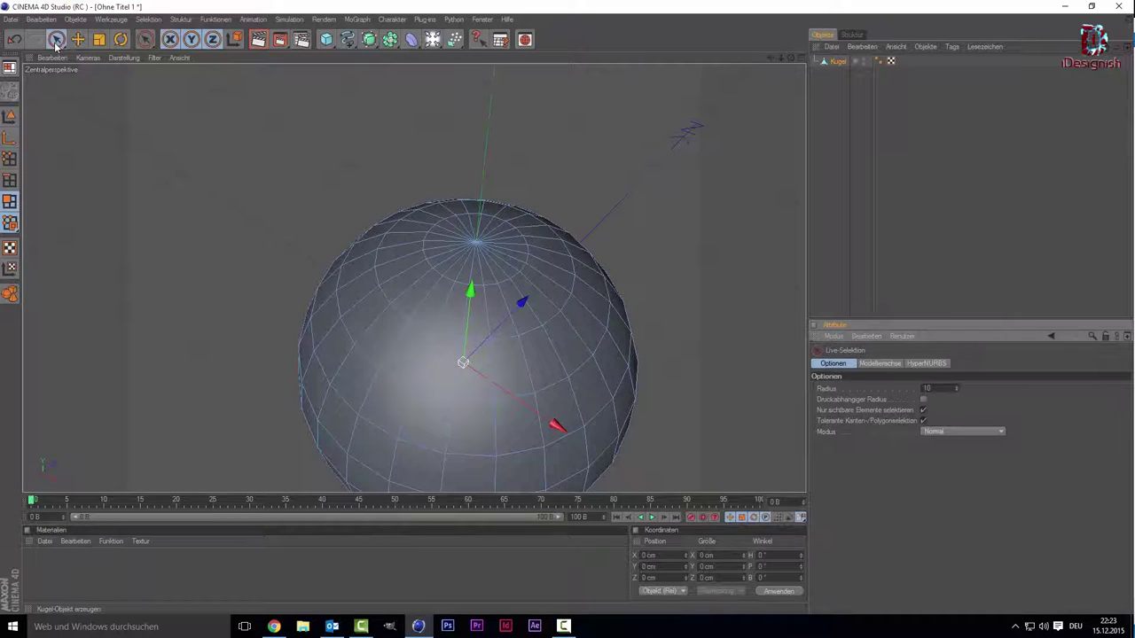
{"action": "mouse_move", "coordinate": [463, 248]}
{"action": "left_mouse_down"}
{"action": "mouse_move", "coordinate": [486, 244]}
{"action": "mouse_move", "coordinate": [463, 275]}
{"action": "left_mouse_up"}
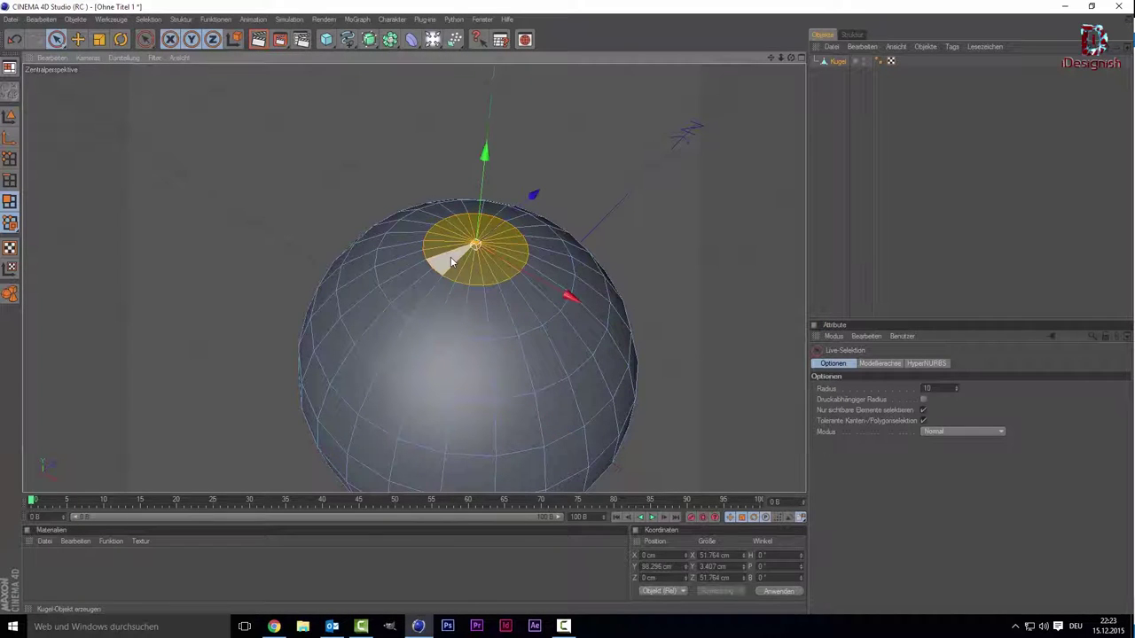
{"action": "key", "text": "ctrl+shift+a"}
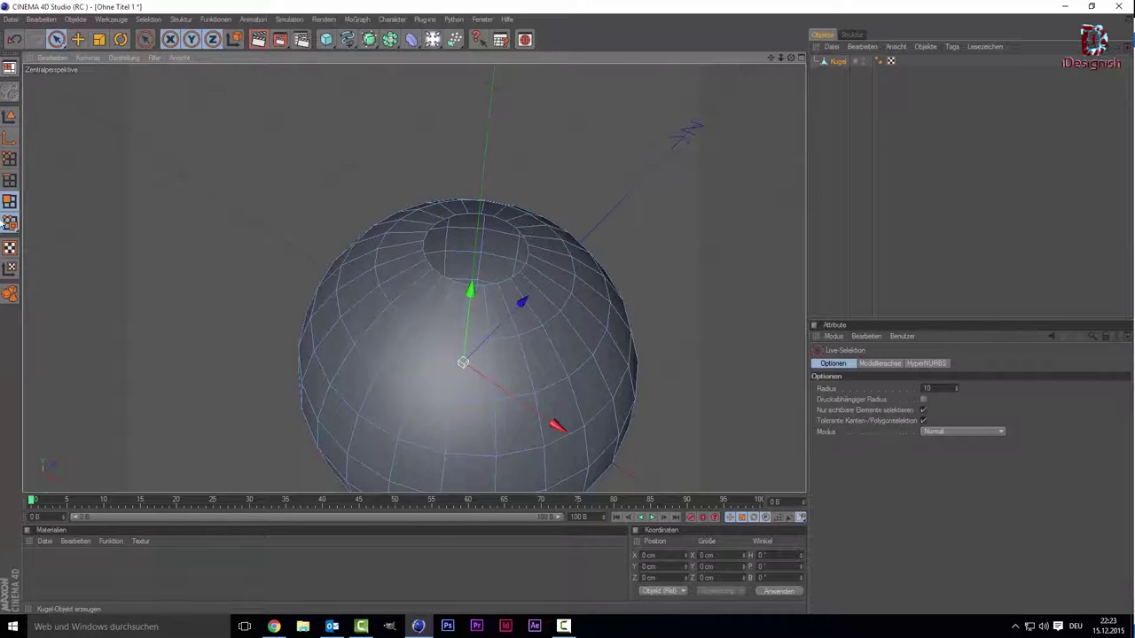
- In Points mode, Live-select the rim points in the maximised Top view, then return to Perspective
{"action": "left_click", "coordinate": [8, 159]}
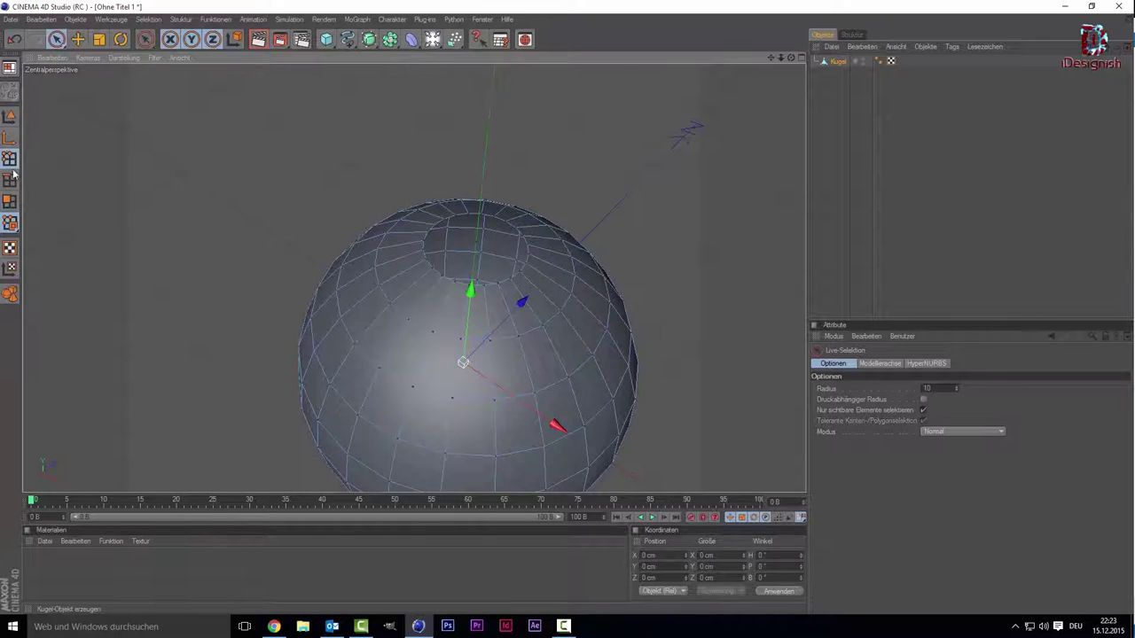
{"action": "middle_click", "coordinate": [317, 284]}
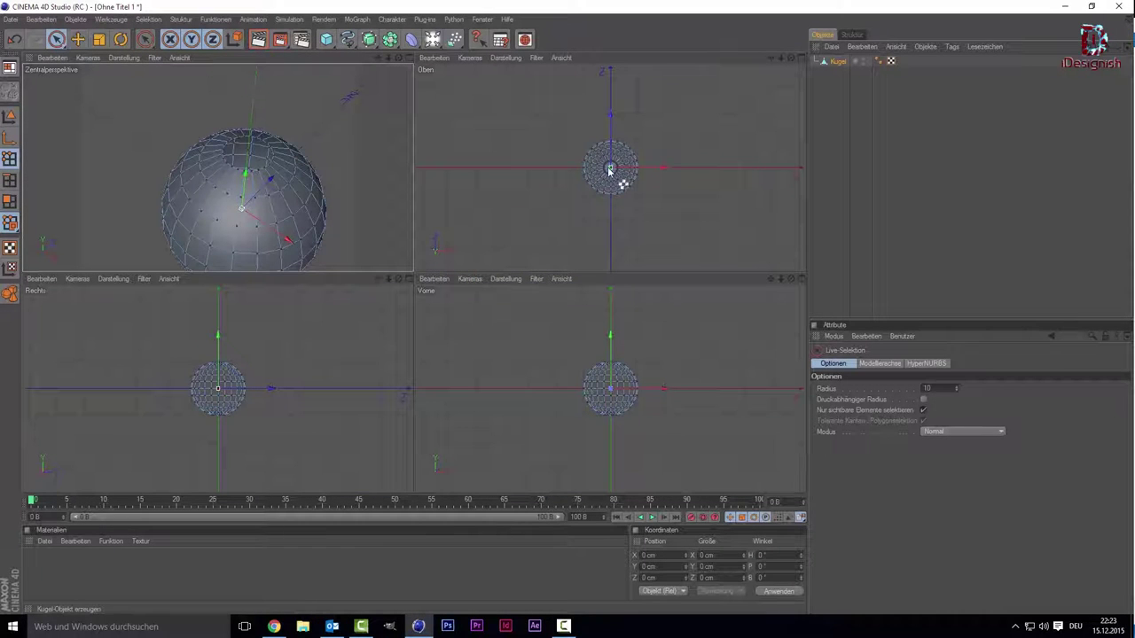
{"action": "middle_click", "coordinate": [568, 136]}
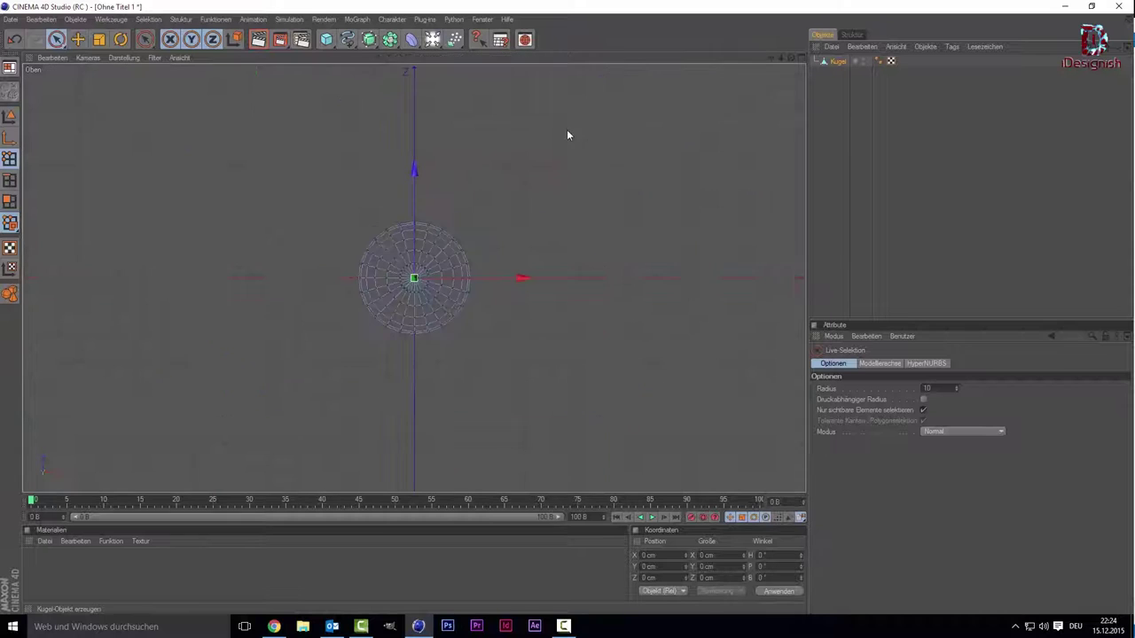
{"action": "scroll", "coordinate": [420, 252], "scroll_direction": "up", "scroll_amount": 1}
{"action": "scroll", "coordinate": [419, 252], "scroll_direction": "up", "scroll_amount": 3}
{"action": "scroll", "coordinate": [418, 252], "scroll_direction": "up", "scroll_amount": 2}
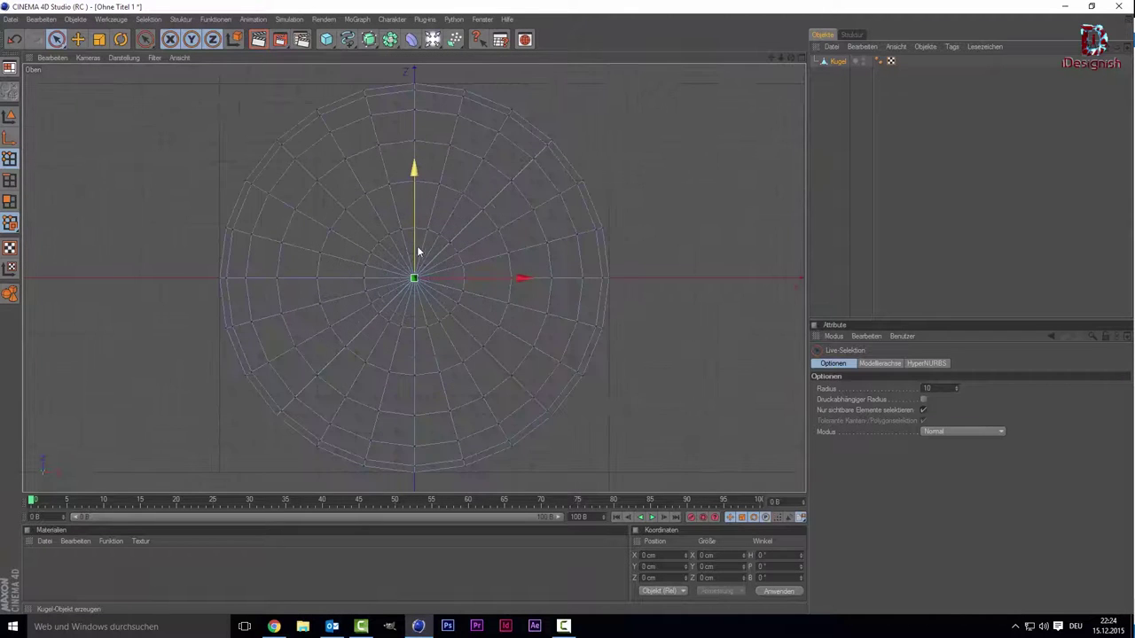
{"action": "left_click_drag", "start_coordinate": [380, 247], "coordinate": [369, 273]}
{"action": "left_click_drag", "start_coordinate": [422, 327], "coordinate": [400, 333]}
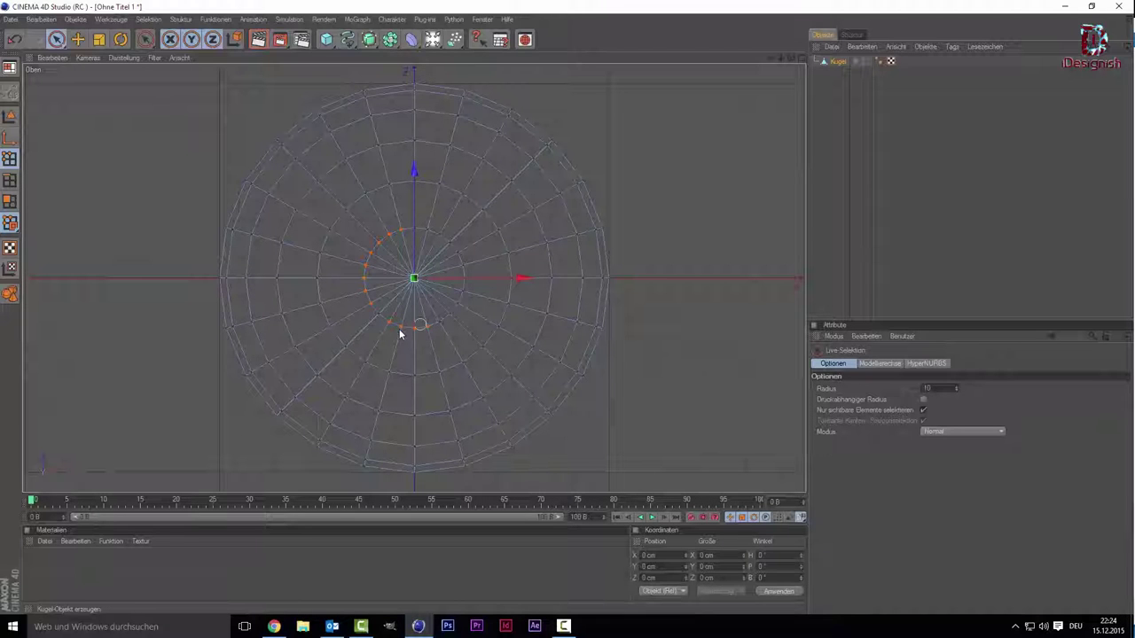
{"action": "left_click_drag", "start_coordinate": [448, 247], "coordinate": [398, 228]}
{"action": "middle_click", "coordinate": [355, 205]}
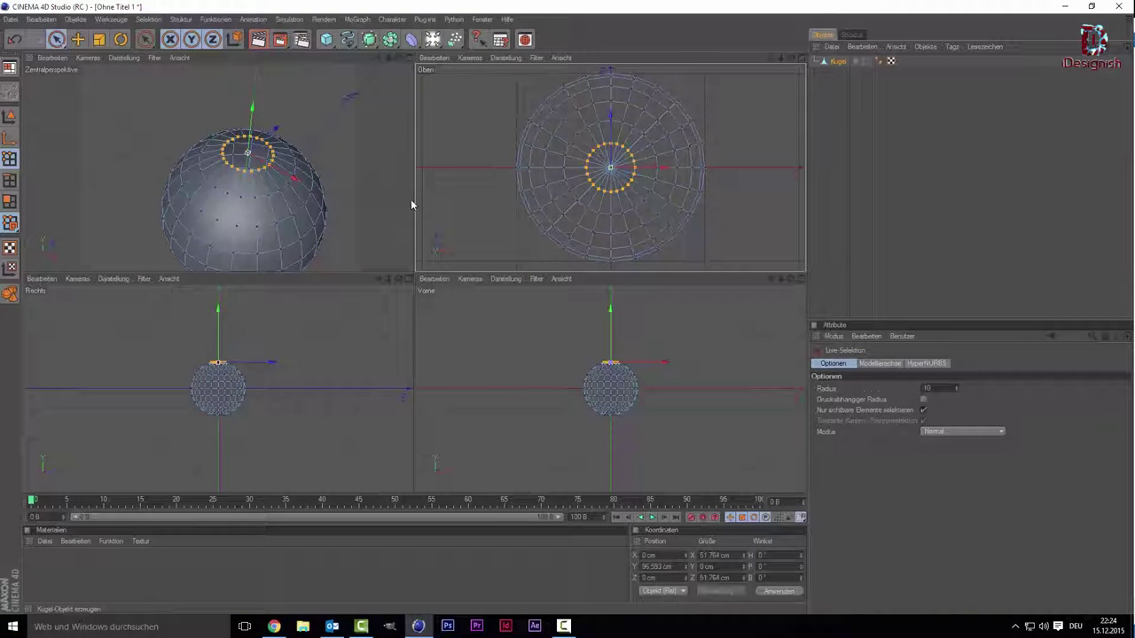
{"action": "middle_click", "coordinate": [33, 125]}
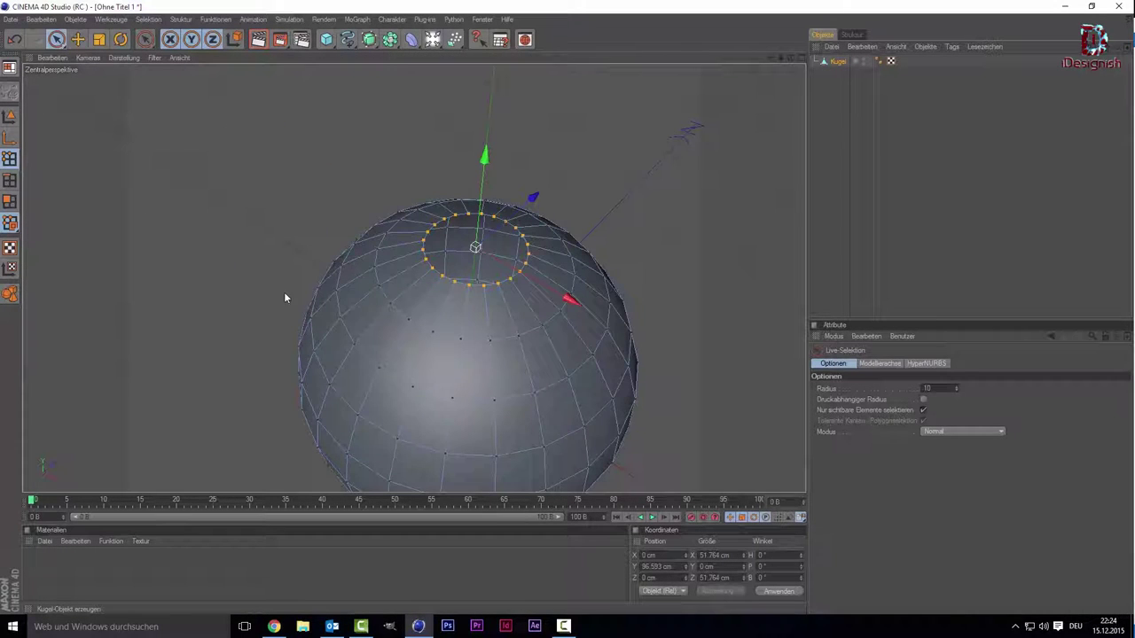
- Raise the selected rim points along Y and scale the ring down to 37.451 cm
{"action": "left_click_drag", "start_coordinate": [484, 158], "coordinate": [490, 101]}
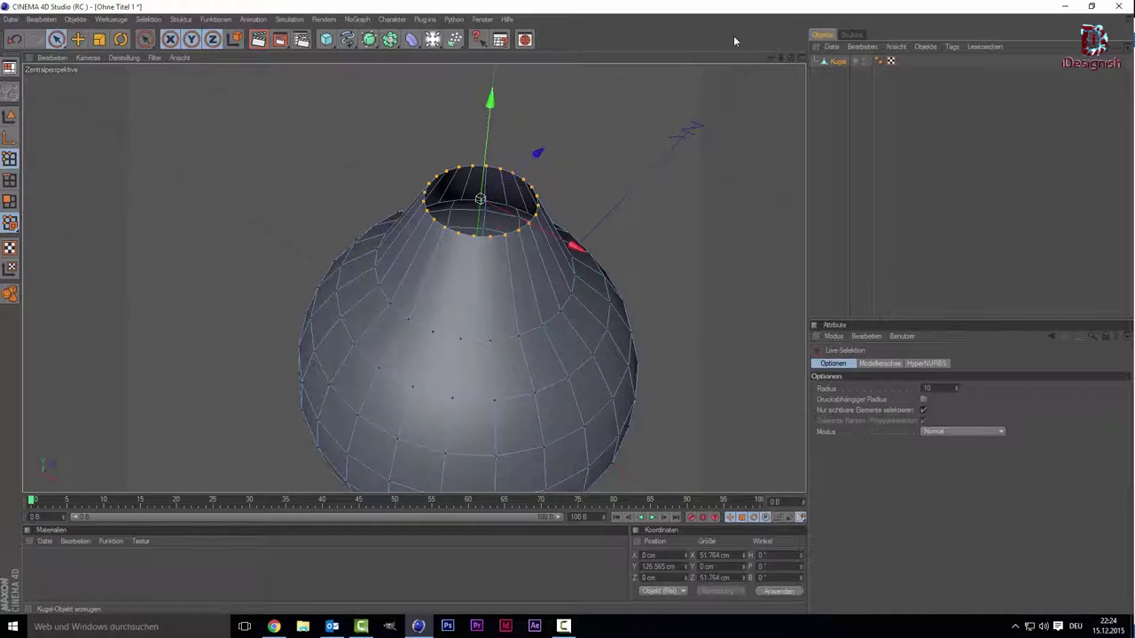
{"action": "mouse_move", "coordinate": [791, 57]}
{"action": "left_mouse_down"}
{"action": "mouse_move", "coordinate": [791, 31]}
{"action": "mouse_move", "coordinate": [791, 49]}
{"action": "mouse_move", "coordinate": [774, 53]}
{"action": "left_mouse_up"}
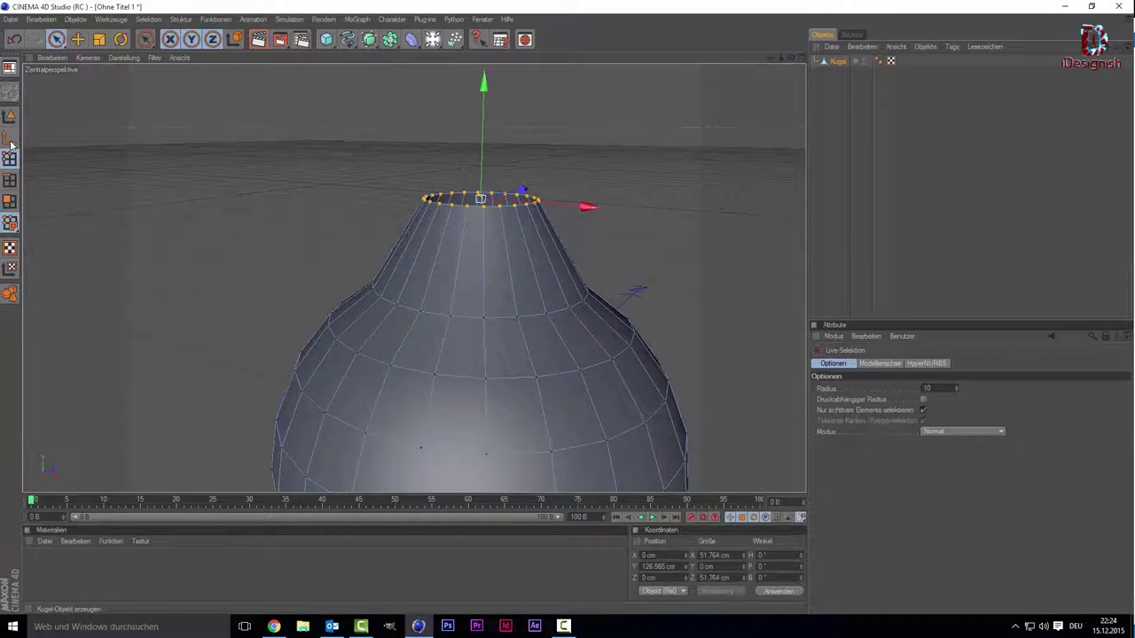
{"action": "left_click", "coordinate": [99, 41]}
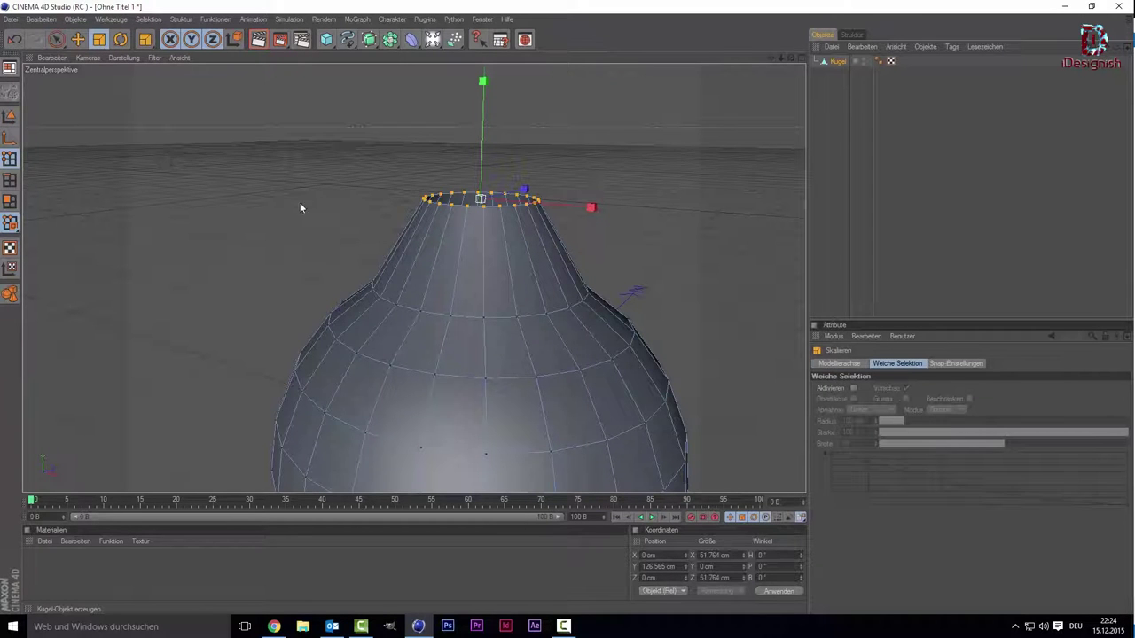
{"action": "left_click_drag", "start_coordinate": [326, 196], "coordinate": [273, 196]}
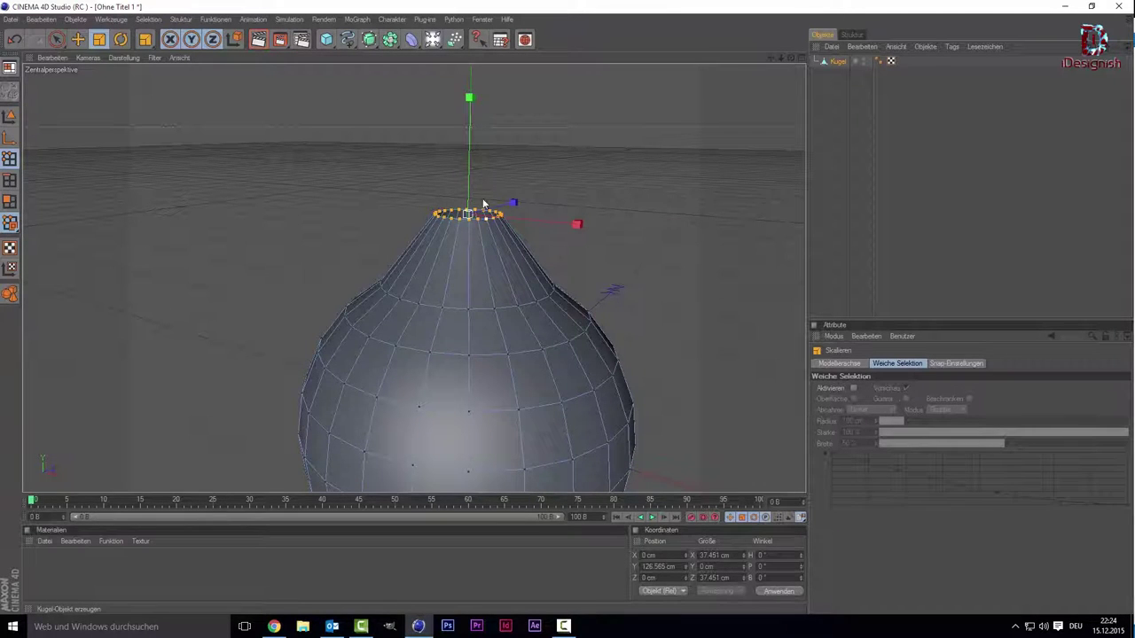
- Add a Röhre tube primitive and orbit the view to a lower side angle
{"action": "left_click", "coordinate": [325, 41]}
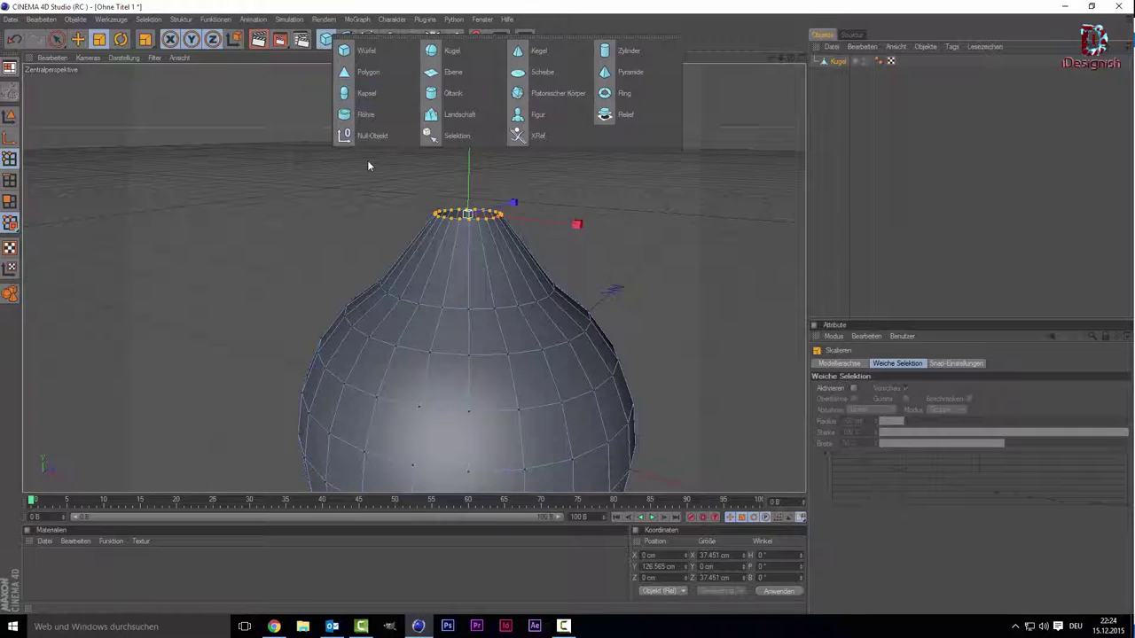
{"action": "left_click", "coordinate": [377, 116]}
{"action": "scroll", "coordinate": [178, 146], "scroll_direction": "down", "scroll_amount": 3}
{"action": "scroll", "coordinate": [179, 151], "scroll_direction": "down", "scroll_amount": 3}
{"action": "scroll", "coordinate": [343, 251], "scroll_direction": "up", "scroll_amount": 2}
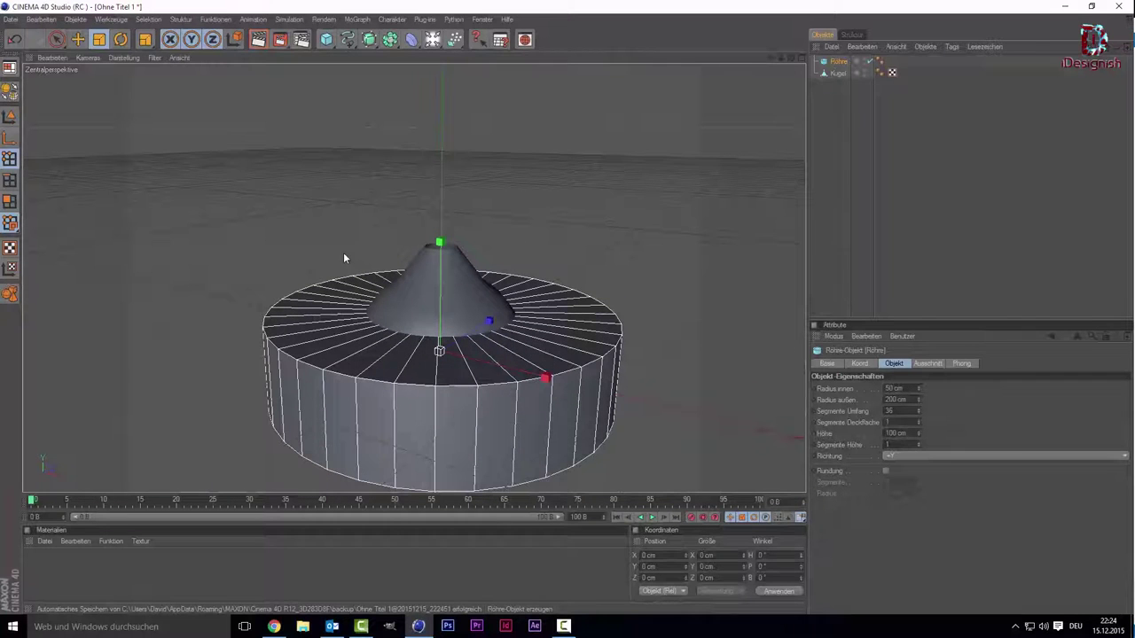
{"action": "left_click", "coordinate": [56, 40]}
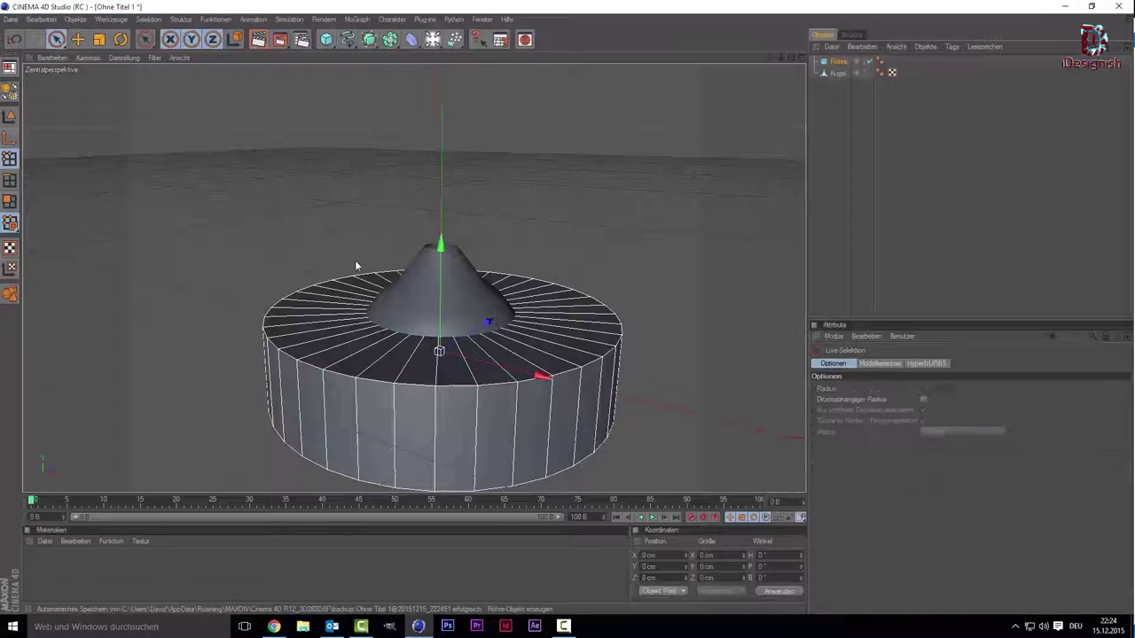
{"action": "left_click_drag", "start_coordinate": [440, 373], "coordinate": [440, 292], "text": "alt"}
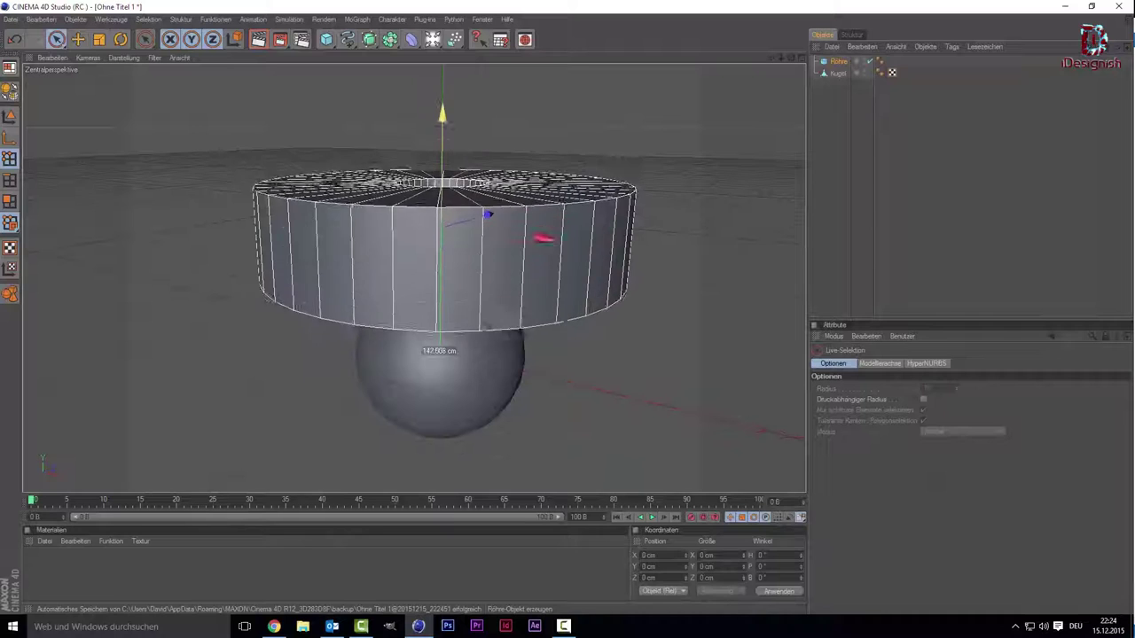
- Shrink the Röhre's inner and outer radius so it fits Kugel's neck, 38.862 cm wide
{"action": "left_click", "coordinate": [5, 119]}
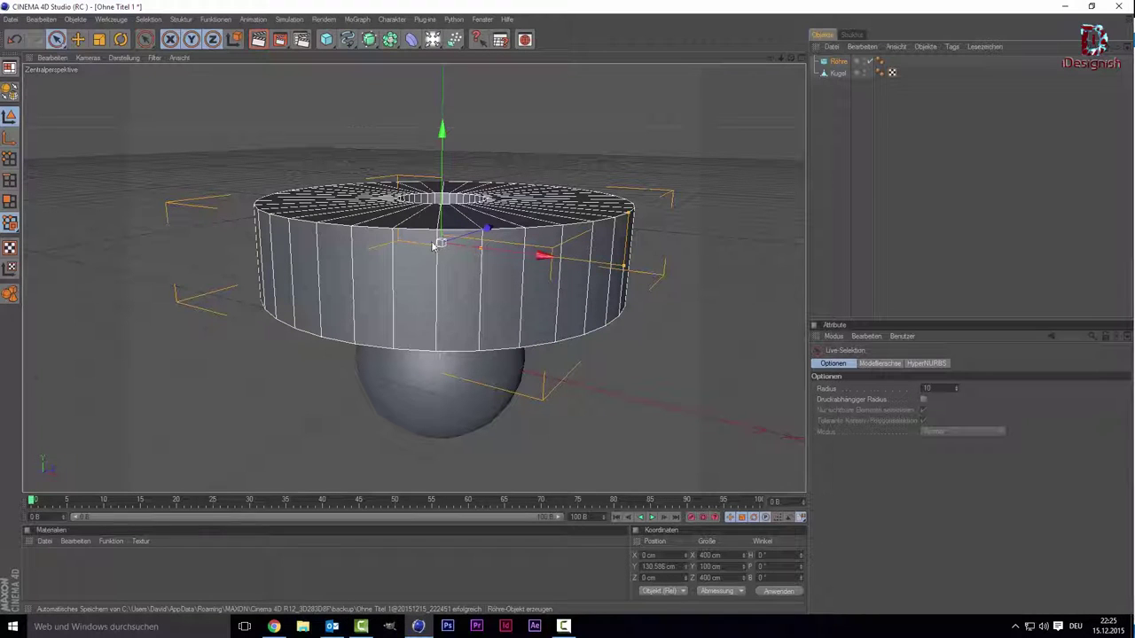
{"action": "left_click_drag", "start_coordinate": [480, 248], "coordinate": [443, 246]}
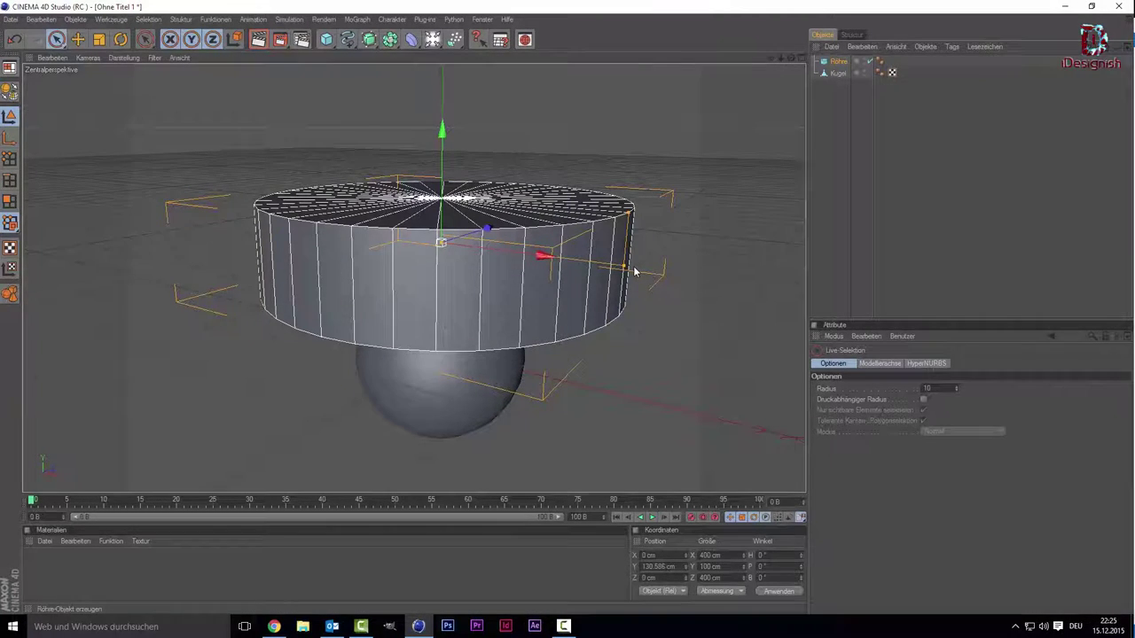
{"action": "left_click_drag", "start_coordinate": [624, 268], "coordinate": [459, 244]}
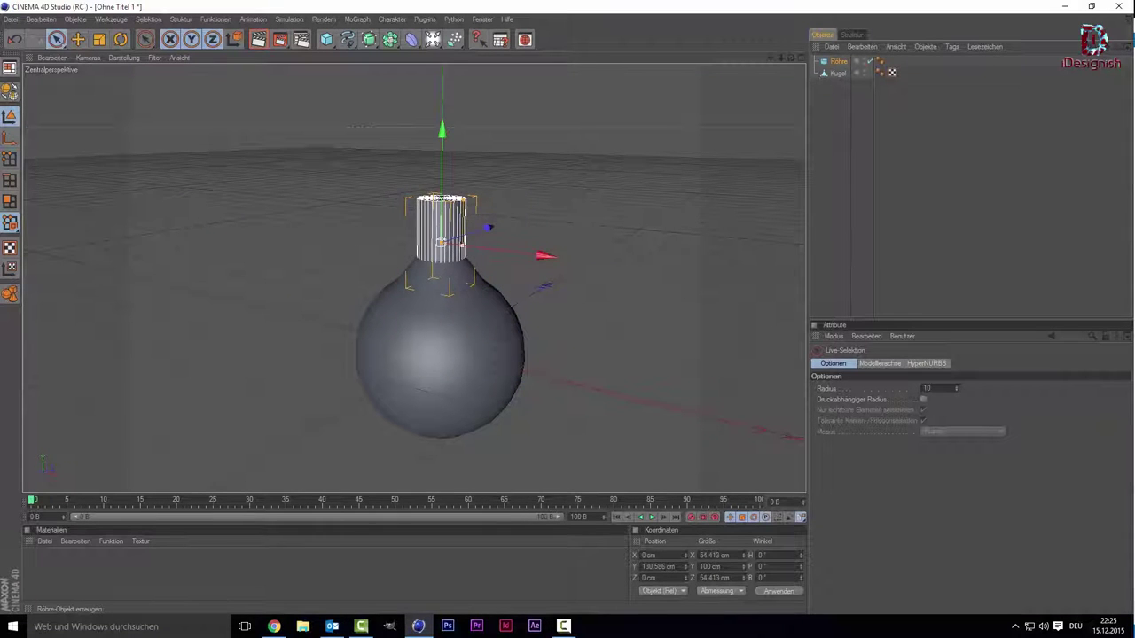
{"action": "scroll", "coordinate": [520, 191], "scroll_direction": "up", "scroll_amount": 2}
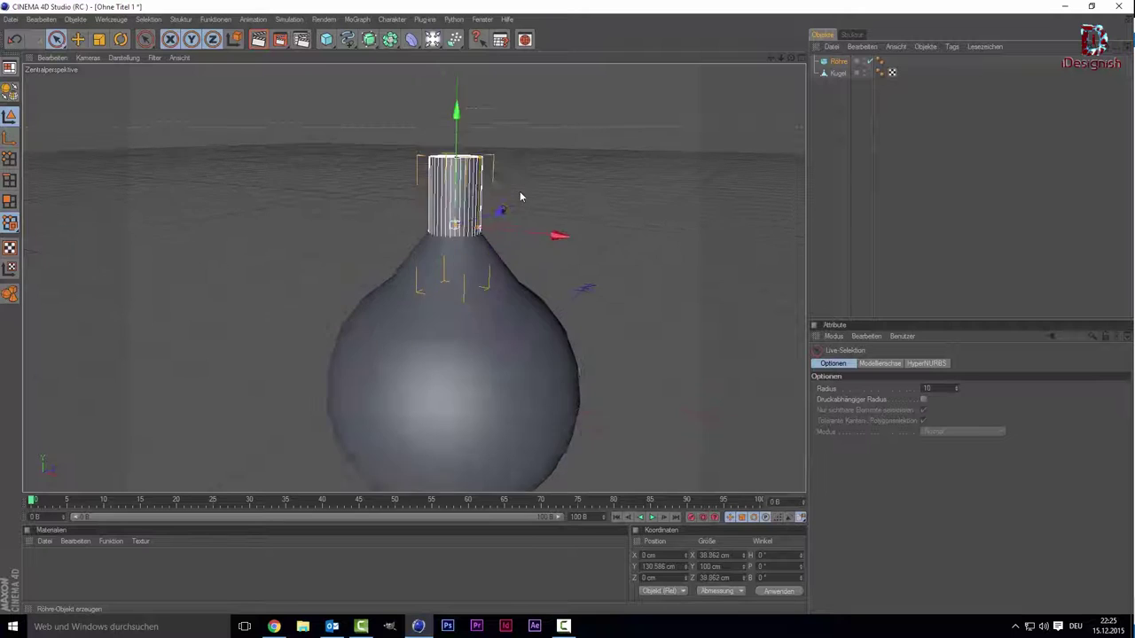
{"action": "scroll", "coordinate": [622, 126], "scroll_direction": "up", "scroll_amount": 2}
{"action": "scroll", "coordinate": [674, 87], "scroll_direction": "up", "scroll_amount": 2}
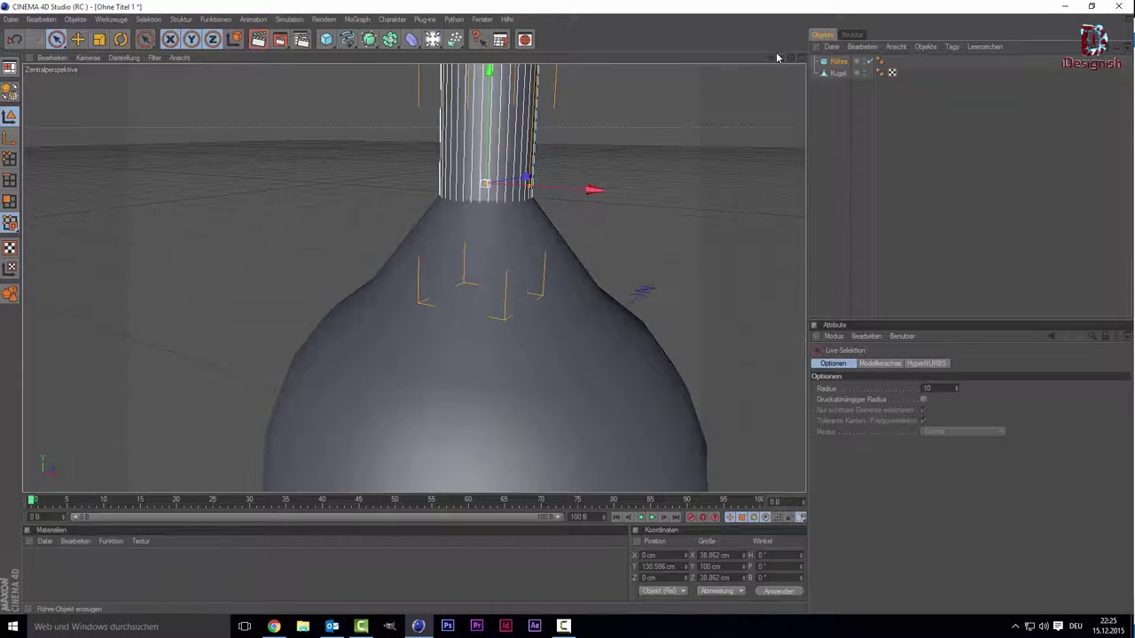
{"action": "left_click_drag", "start_coordinate": [772, 59], "coordinate": [593, 175]}
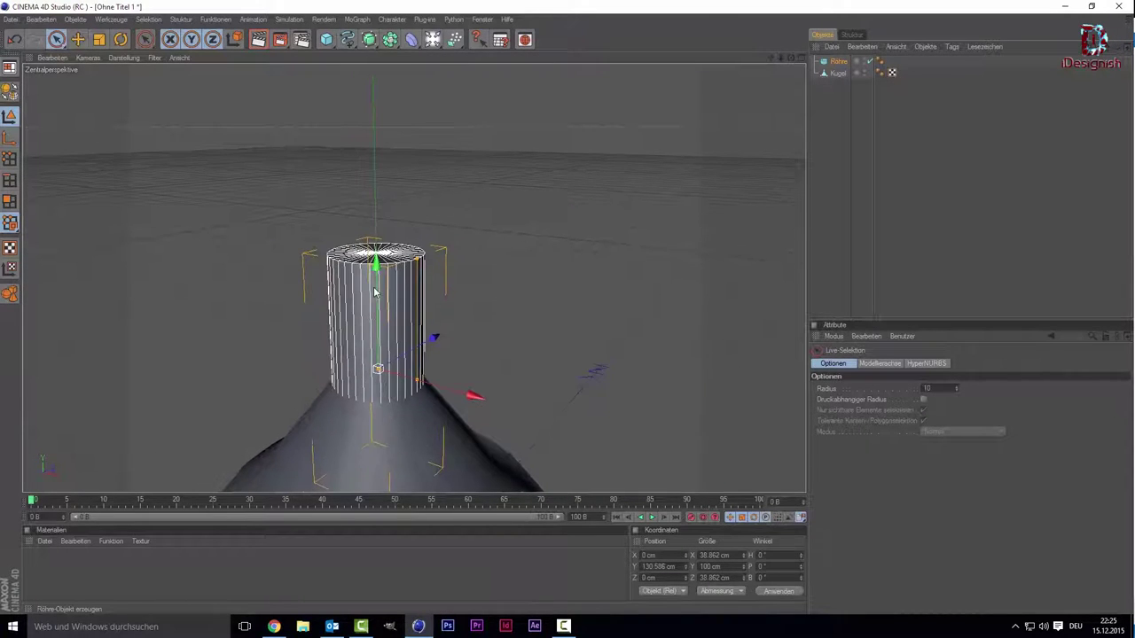
{"action": "left_click", "coordinate": [592, 175]}
{"action": "scroll", "coordinate": [416, 304], "scroll_direction": "down", "scroll_amount": 1}
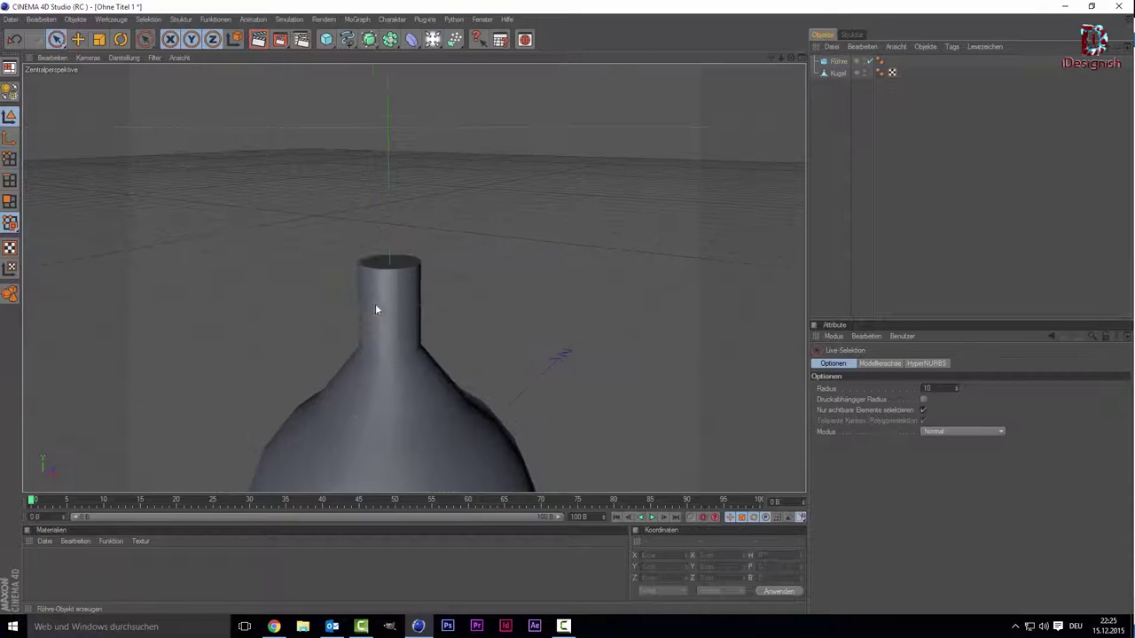
- Set the Röhre's outer radius to 31.432 cm and height to 36 cm, then lower it onto the sphere
{"action": "left_click", "coordinate": [375, 304]}
{"action": "left_click_drag", "start_coordinate": [420, 350], "coordinate": [435, 350]}
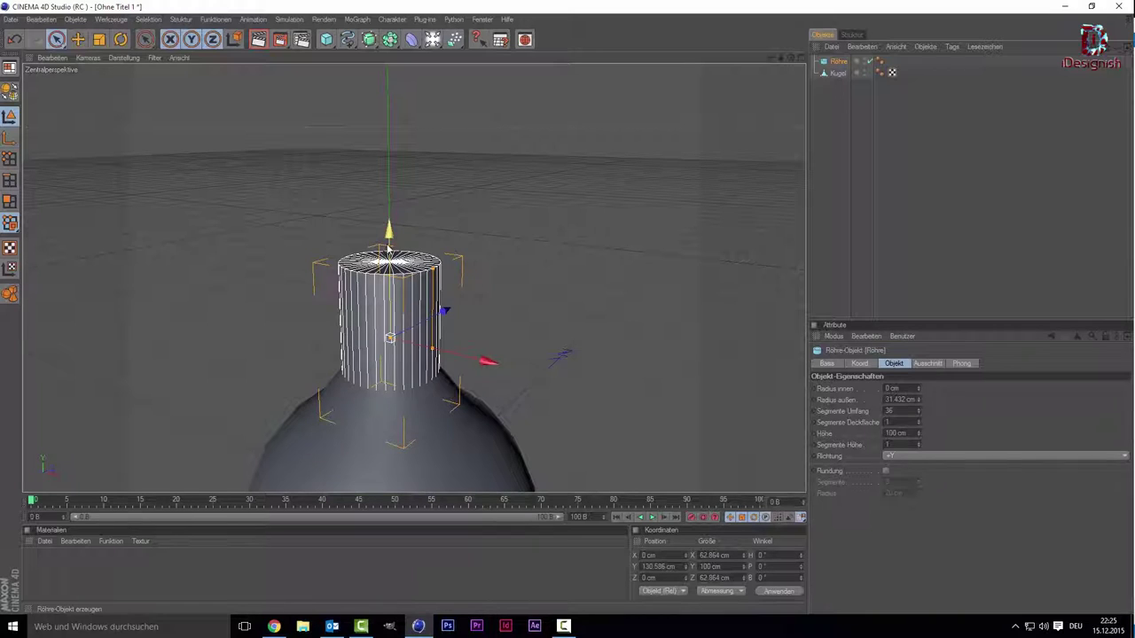
{"action": "left_click_drag", "start_coordinate": [388, 232], "coordinate": [388, 144]}
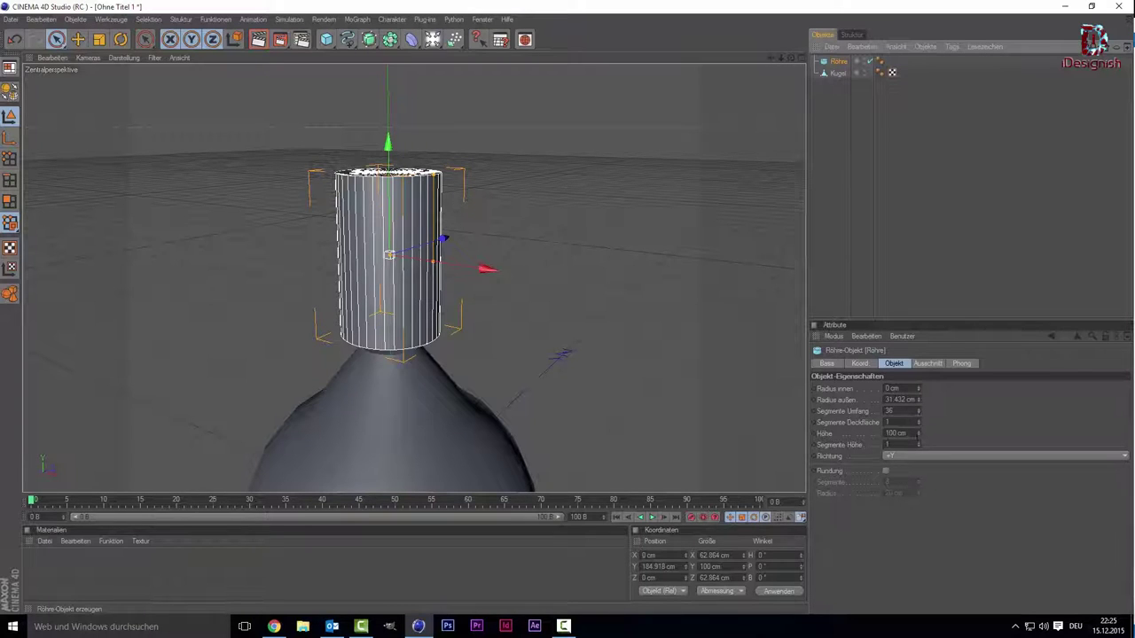
{"action": "left_click_drag", "start_coordinate": [920, 438], "coordinate": [453, 246]}
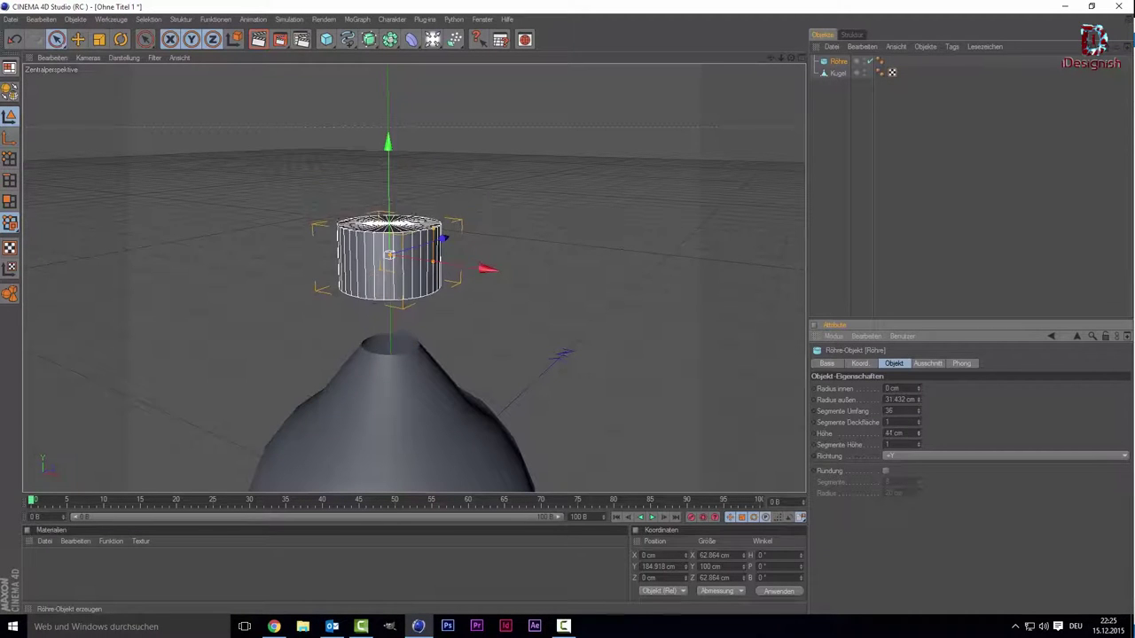
{"action": "mouse_move", "coordinate": [385, 208]}
{"action": "left_mouse_down"}
{"action": "mouse_move", "coordinate": [389, 245]}
{"action": "mouse_move", "coordinate": [388, 199]}
{"action": "mouse_move", "coordinate": [389, 240]}
{"action": "left_mouse_up"}
{"action": "left_click", "coordinate": [525, 159]}
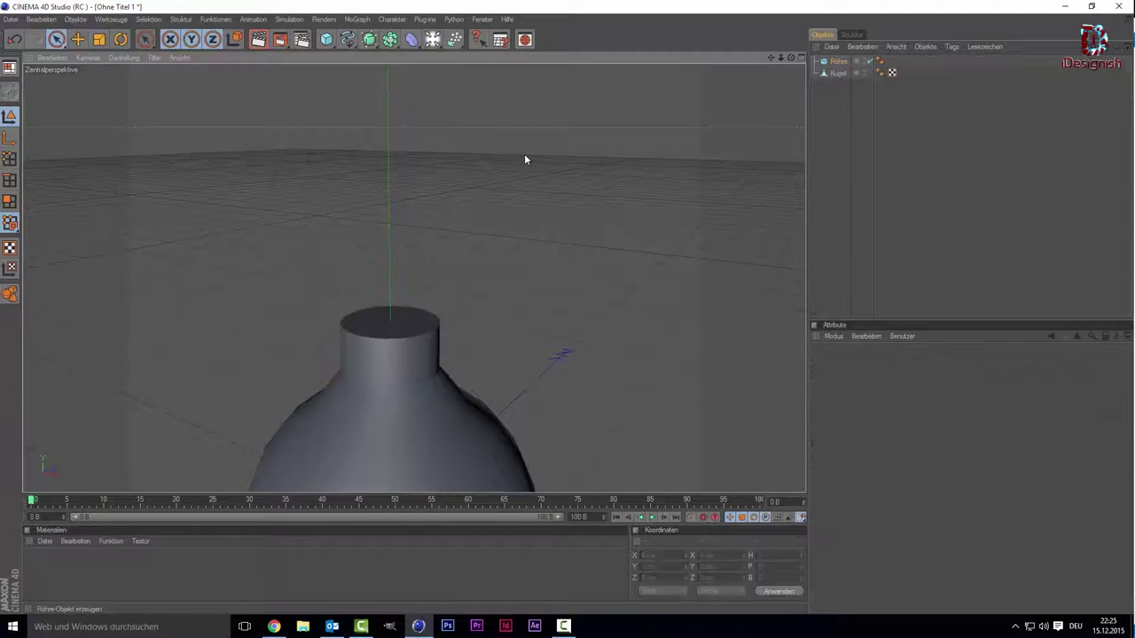
{"action": "scroll", "coordinate": [525, 156], "scroll_direction": "down", "scroll_amount": 3}
{"action": "scroll", "coordinate": [507, 266], "scroll_direction": "up", "scroll_amount": 4}
{"action": "scroll", "coordinate": [508, 239], "scroll_direction": "down", "scroll_amount": 4}
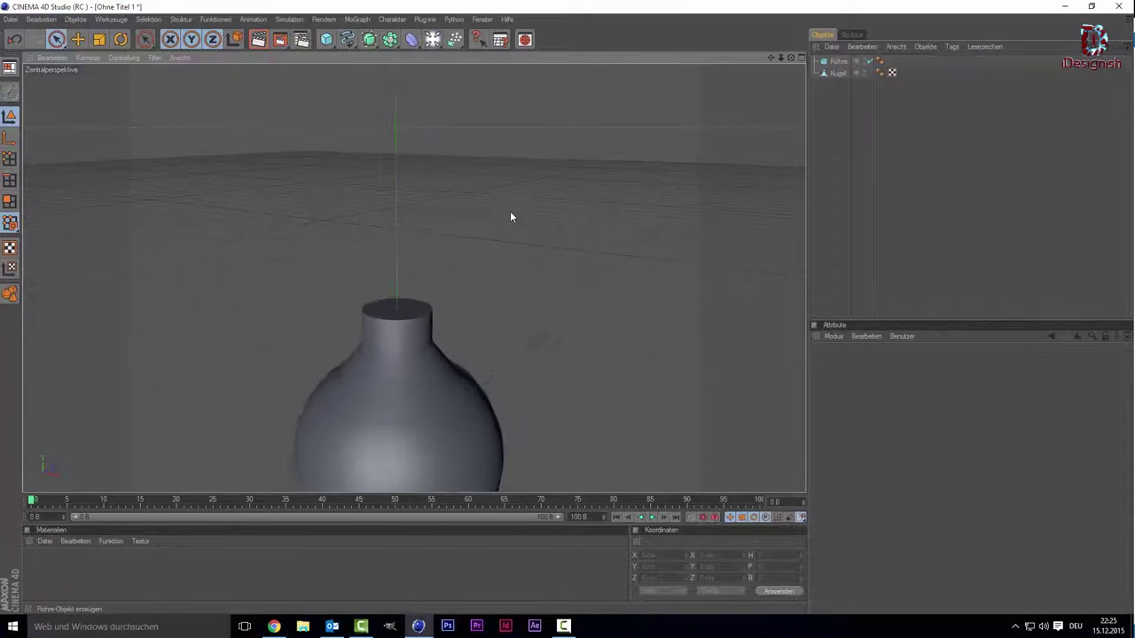
{"action": "scroll", "coordinate": [521, 226], "scroll_direction": "down", "scroll_amount": 2}
{"action": "scroll", "coordinate": [530, 234], "scroll_direction": "down", "scroll_amount": 2}
{"action": "scroll", "coordinate": [530, 234], "scroll_direction": "up", "scroll_amount": 4}
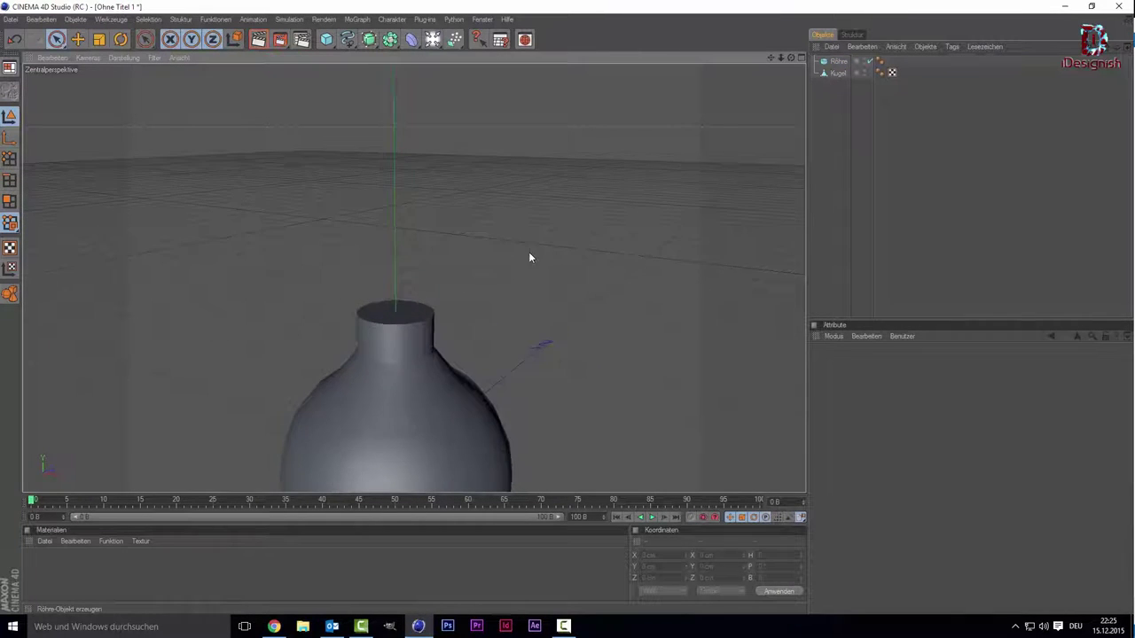
{"action": "scroll", "coordinate": [529, 257], "scroll_direction": "up", "scroll_amount": 2}
{"action": "left_click", "coordinate": [849, 60]}
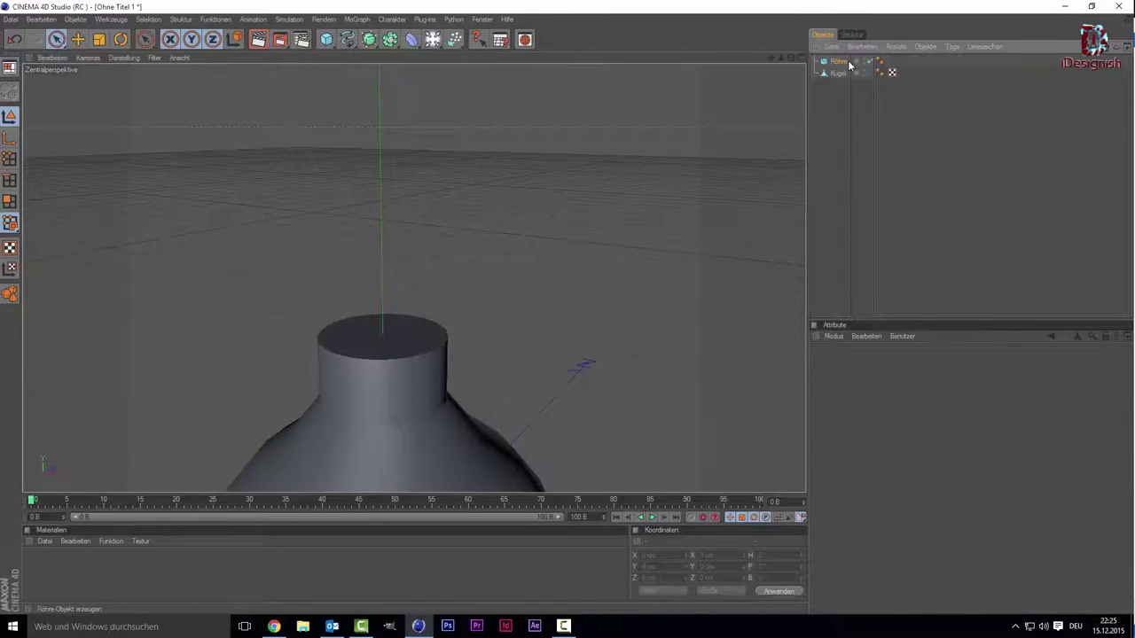
{"action": "scroll", "coordinate": [599, 216], "scroll_direction": "down", "scroll_amount": 2}
{"action": "left_click", "coordinate": [572, 295]}
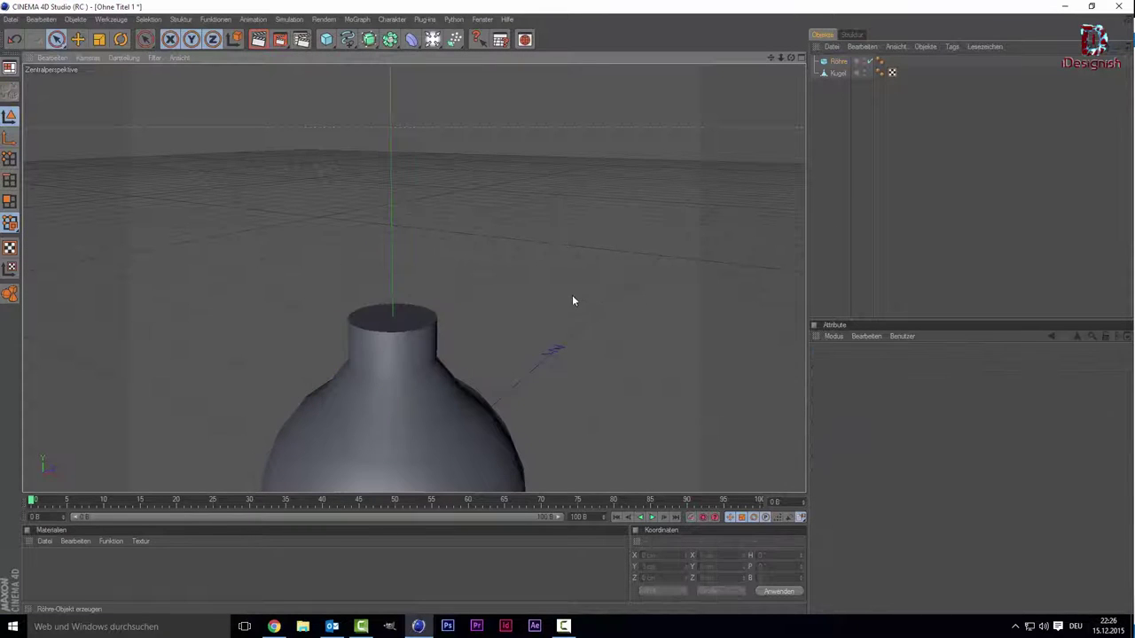
{"action": "scroll", "coordinate": [577, 292], "scroll_direction": "down", "scroll_amount": 2}
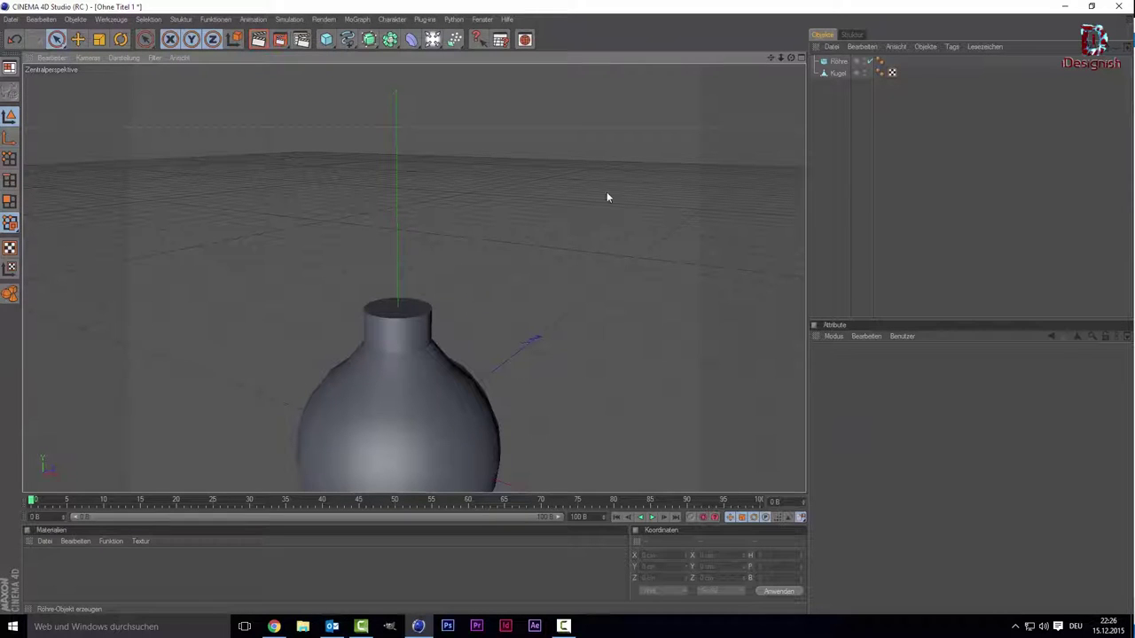
- Enable Rundung on the Röhre and set its rounding radius to 2 cm
{"action": "left_click", "coordinate": [829, 62]}
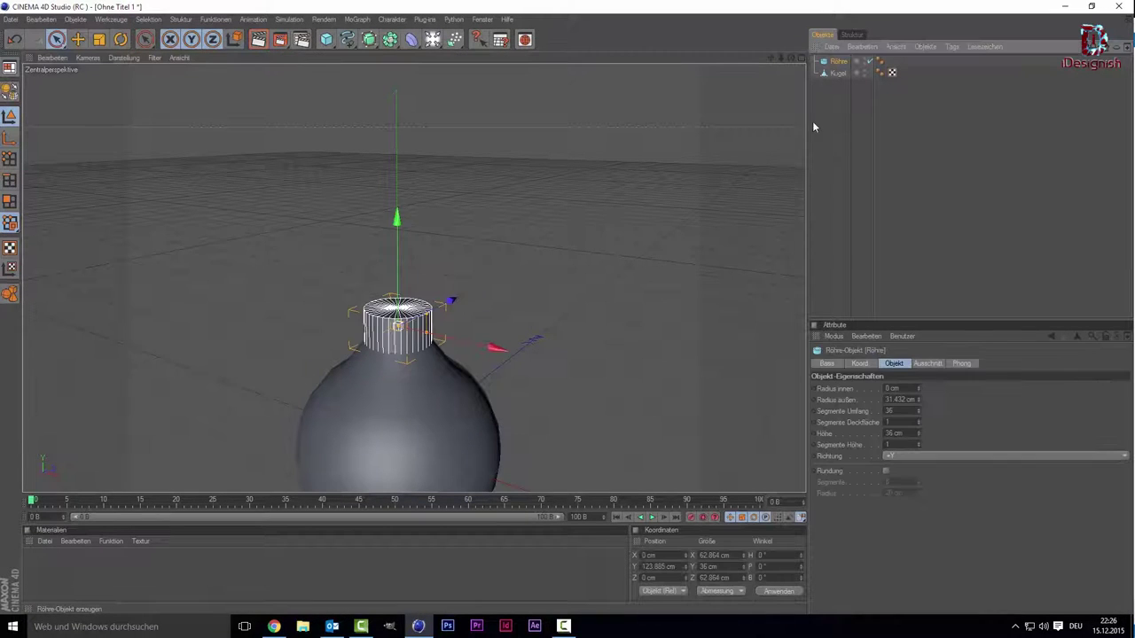
{"action": "left_click", "coordinate": [885, 472]}
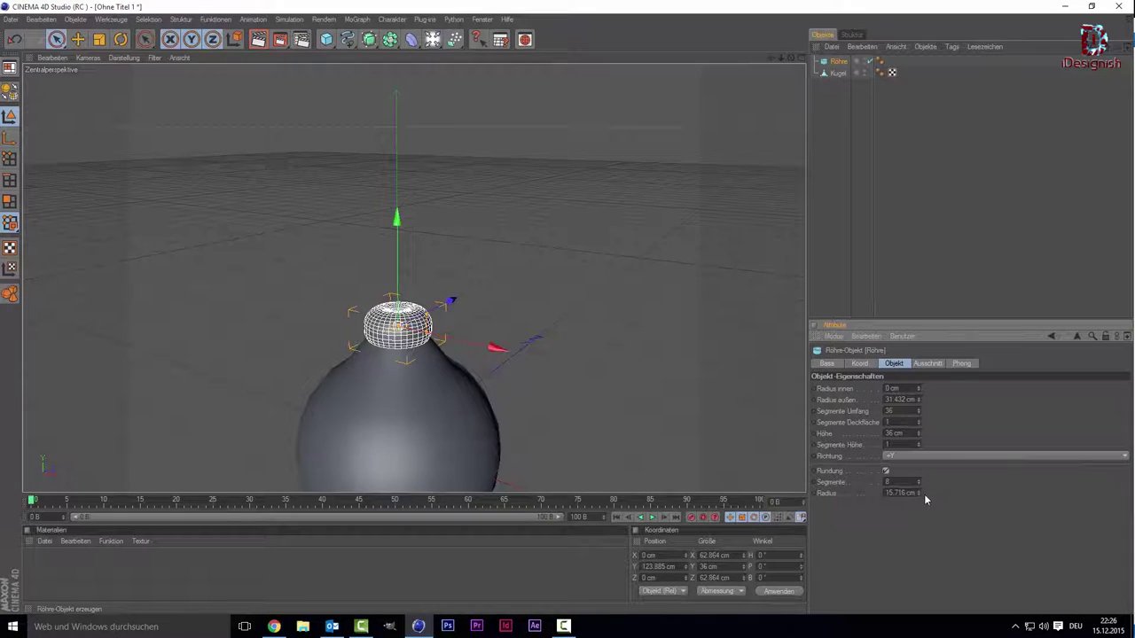
{"action": "left_click_drag", "start_coordinate": [920, 494], "coordinate": [920, 507]}
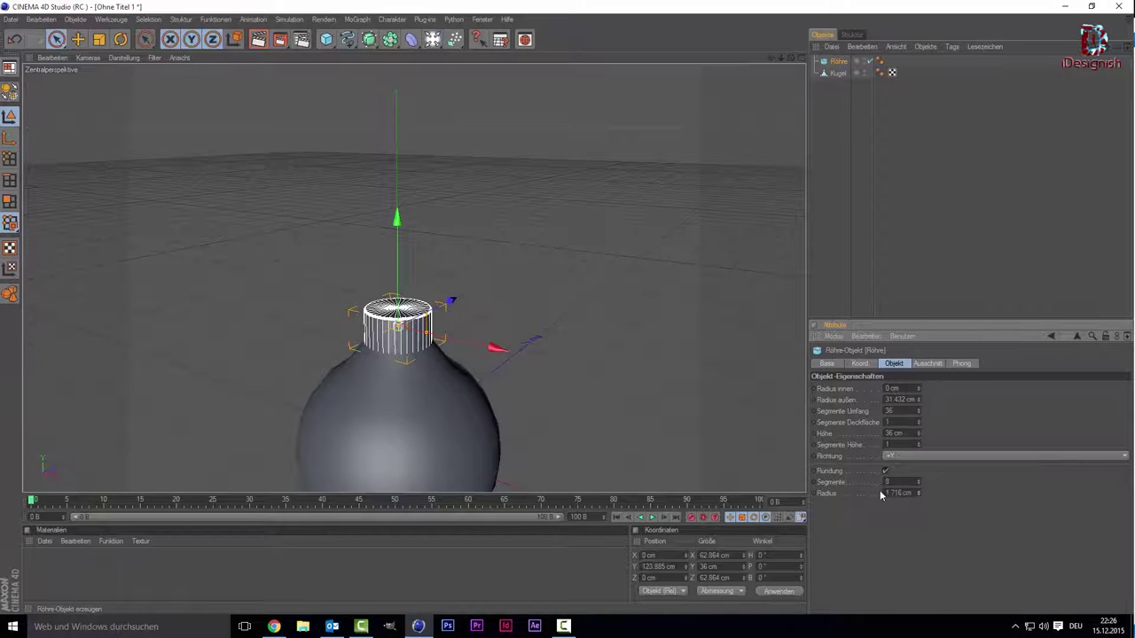
{"action": "double_click", "coordinate": [896, 493]}
{"action": "type", "text": "2"}
{"action": "key", "text": "Return"}
- Nudge the rounded cap along Y until it sits snugly on the sphere
{"action": "left_click", "coordinate": [626, 369]}
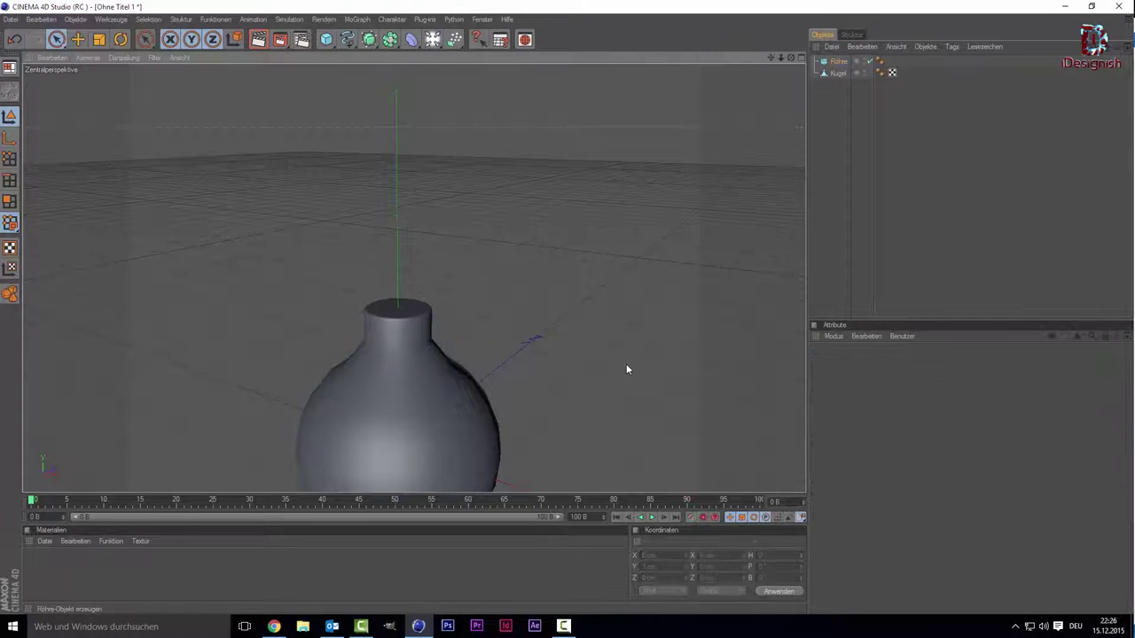
{"action": "left_click", "coordinate": [429, 328]}
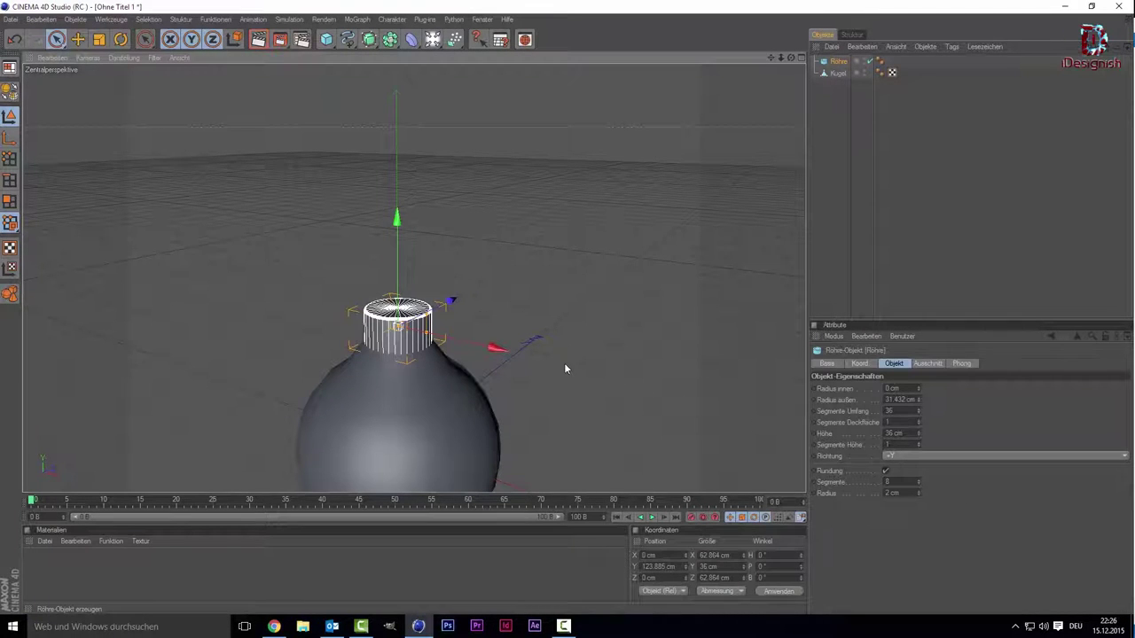
{"action": "scroll", "coordinate": [337, 226], "scroll_direction": "down", "scroll_amount": 2}
{"action": "left_click_drag", "start_coordinate": [403, 256], "coordinate": [401, 247]}
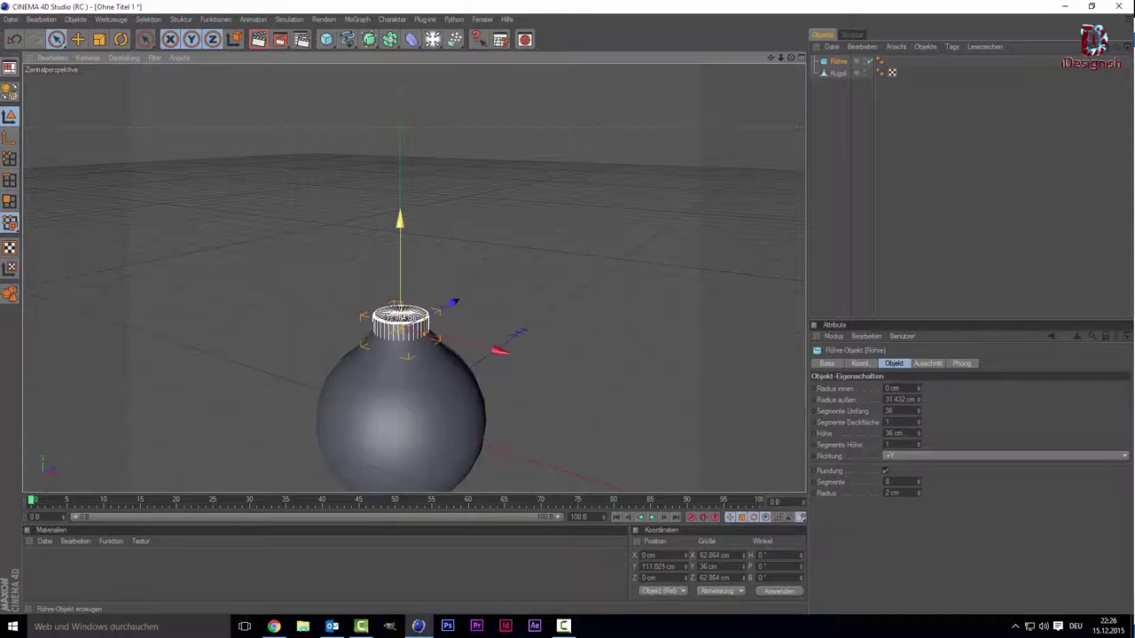
{"action": "left_click", "coordinate": [608, 273]}
{"action": "scroll", "coordinate": [505, 371], "scroll_direction": "down", "scroll_amount": 1}
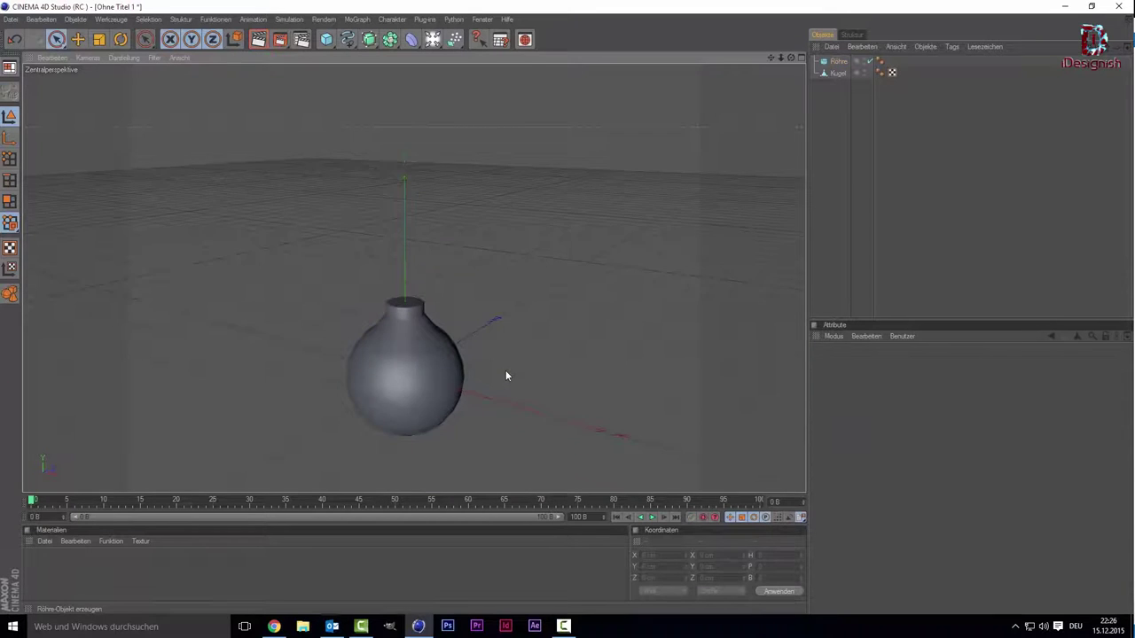
{"action": "scroll", "coordinate": [505, 372], "scroll_direction": "up", "scroll_amount": 2}
{"action": "scroll", "coordinate": [506, 372], "scroll_direction": "up", "scroll_amount": 1}
{"action": "left_click", "coordinate": [409, 326]}
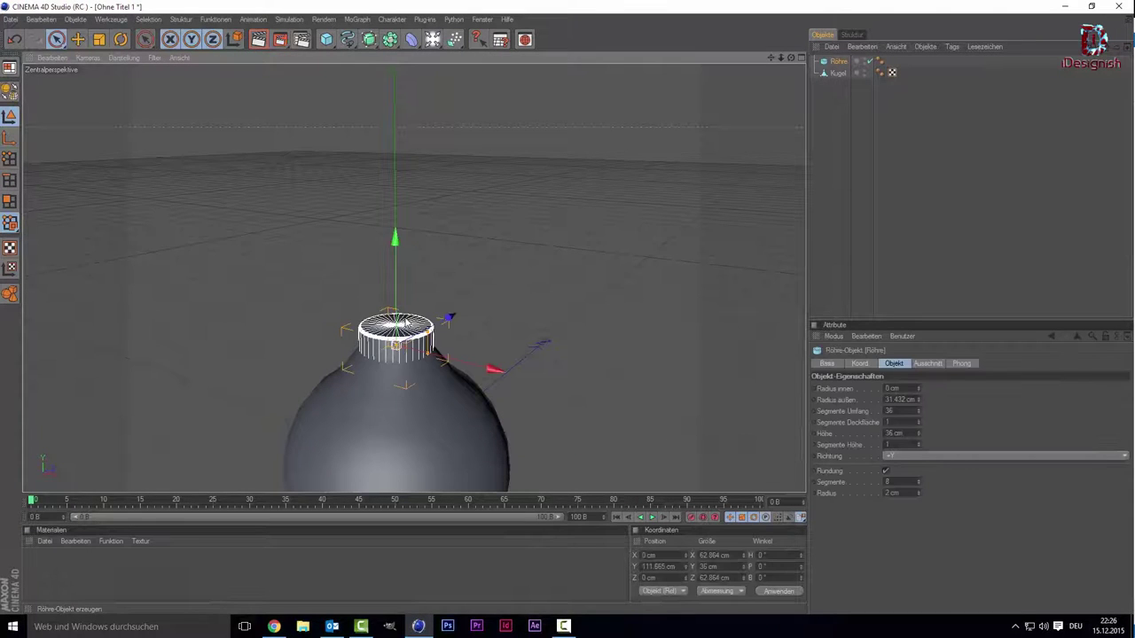
{"action": "left_click_drag", "start_coordinate": [394, 266], "coordinate": [394, 257]}
{"action": "left_click", "coordinate": [564, 324]}
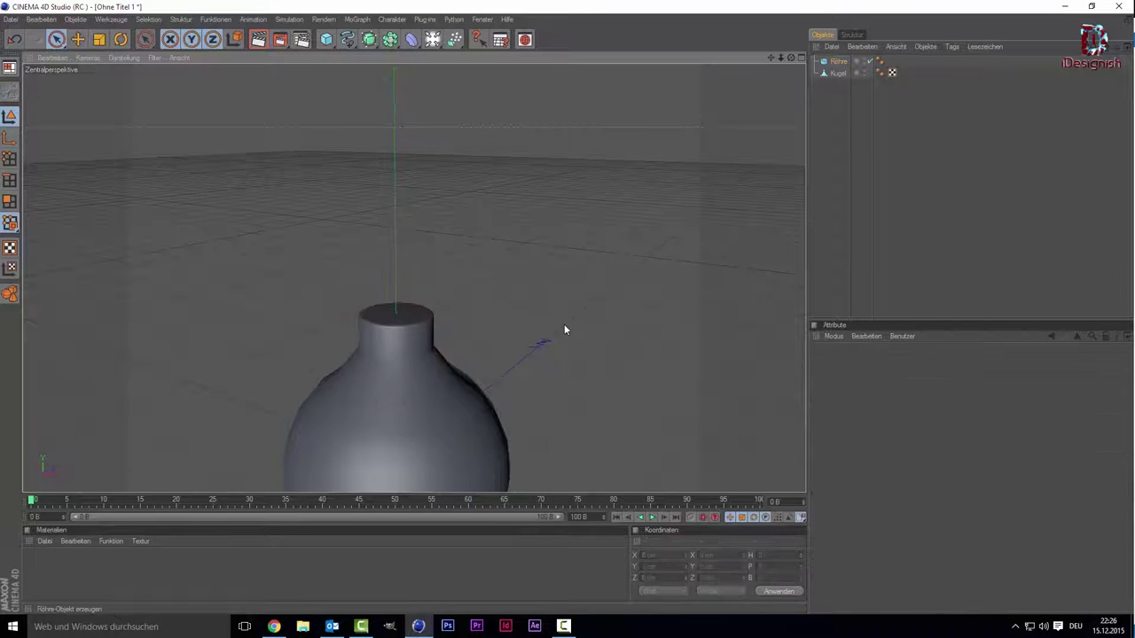
{"action": "scroll", "coordinate": [571, 295], "scroll_direction": "down", "scroll_amount": 2}
{"action": "scroll", "coordinate": [571, 292], "scroll_direction": "down", "scroll_amount": 1}
{"action": "scroll", "coordinate": [571, 293], "scroll_direction": "up", "scroll_amount": 2}
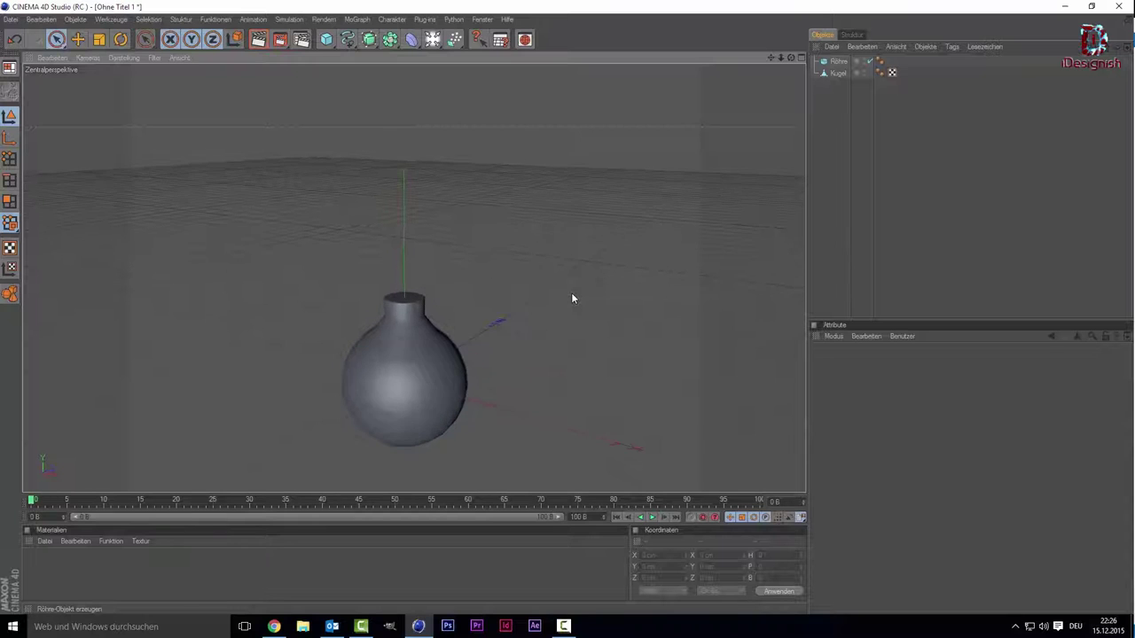
{"action": "scroll", "coordinate": [571, 298], "scroll_direction": "up", "scroll_amount": 2}
{"action": "scroll", "coordinate": [571, 299], "scroll_direction": "down", "scroll_amount": 2}
{"action": "scroll", "coordinate": [571, 298], "scroll_direction": "up", "scroll_amount": 2}
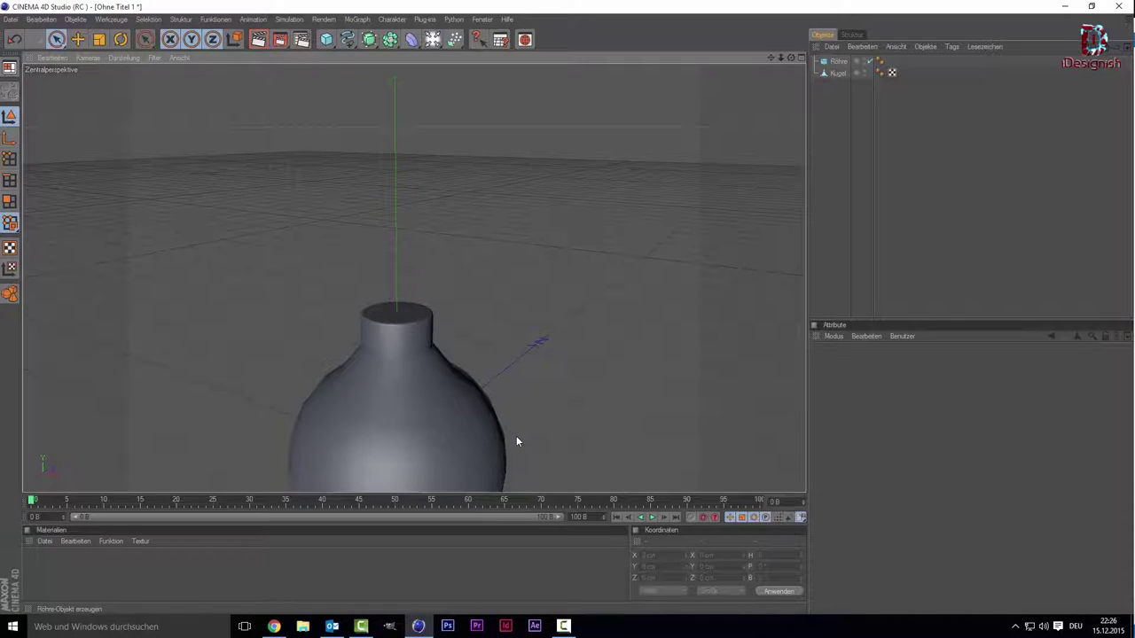
- Add a Bogen arc spline with its end angle set to 180° for a half circle
{"action": "left_click", "coordinate": [347, 40]}
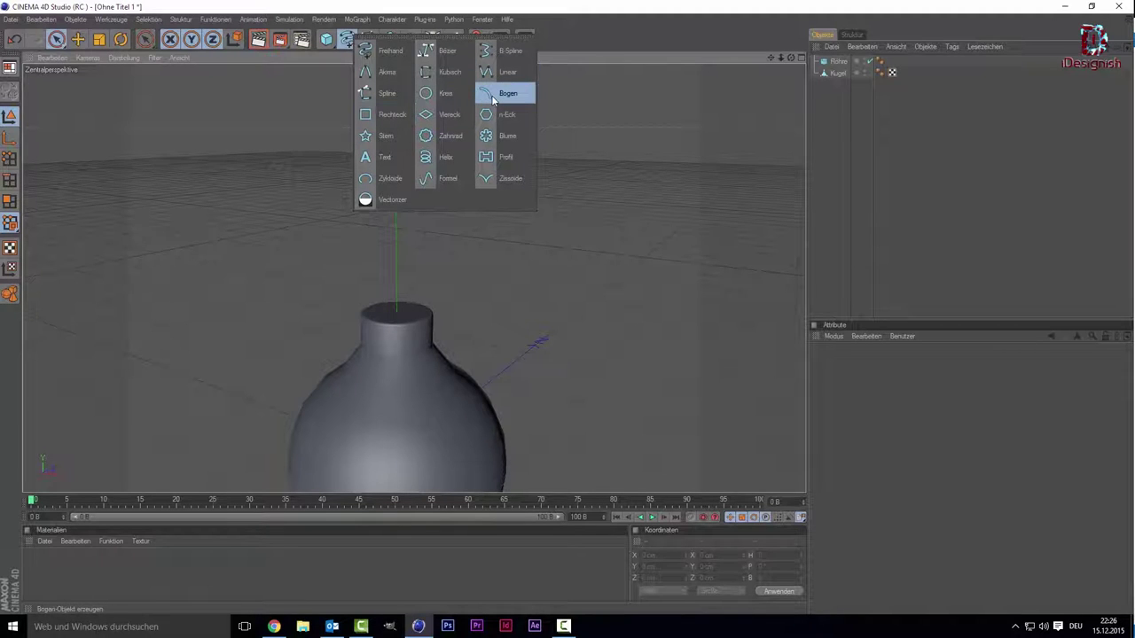
{"action": "left_click", "coordinate": [492, 94]}
{"action": "scroll", "coordinate": [511, 182], "scroll_direction": "down", "scroll_amount": 3}
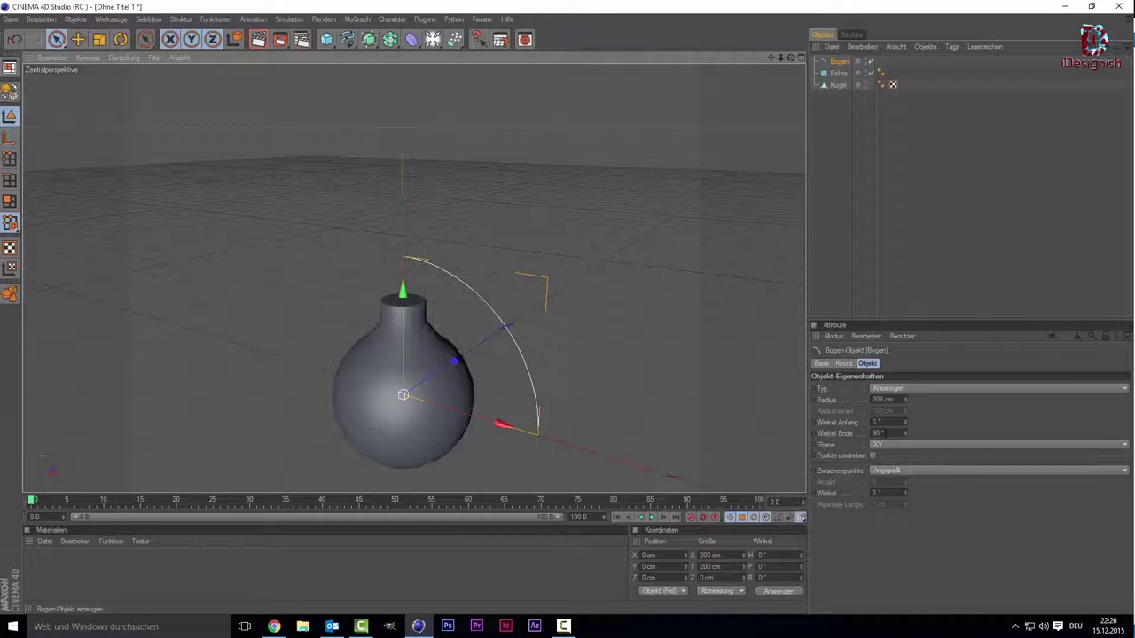
{"action": "left_click", "coordinate": [878, 432]}
{"action": "type", "text": "180"}
{"action": "key", "text": "Return"}
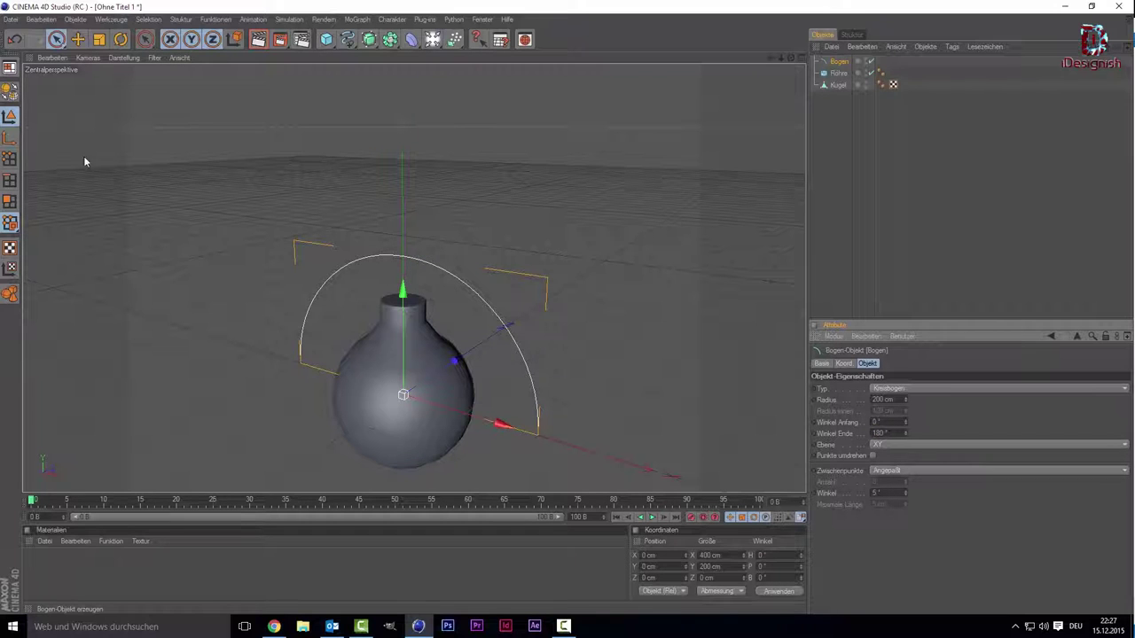
- Add a Kreis circle spline and bring up the NURBS generators palette
{"action": "left_click", "coordinate": [347, 39]}
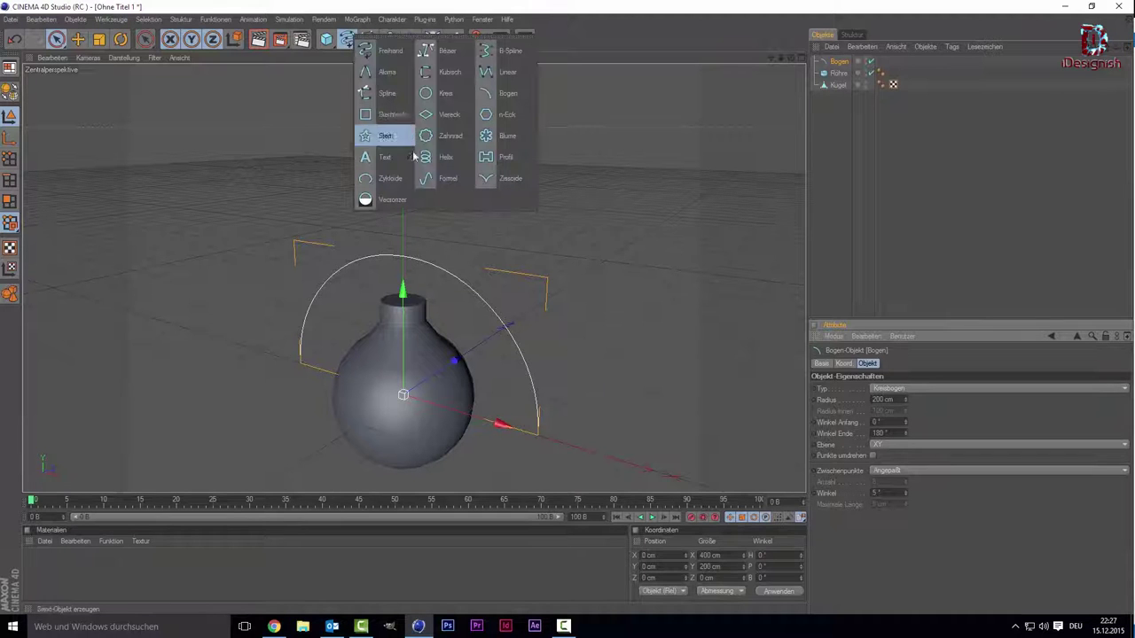
{"action": "left_click", "coordinate": [446, 93]}
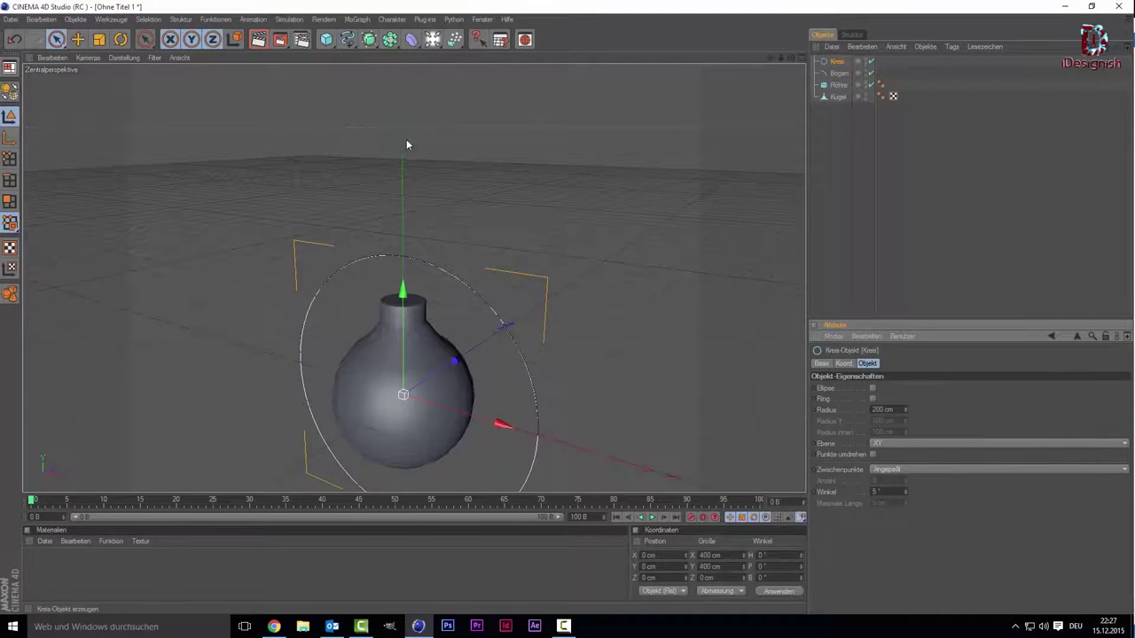
{"action": "left_click", "coordinate": [370, 40]}
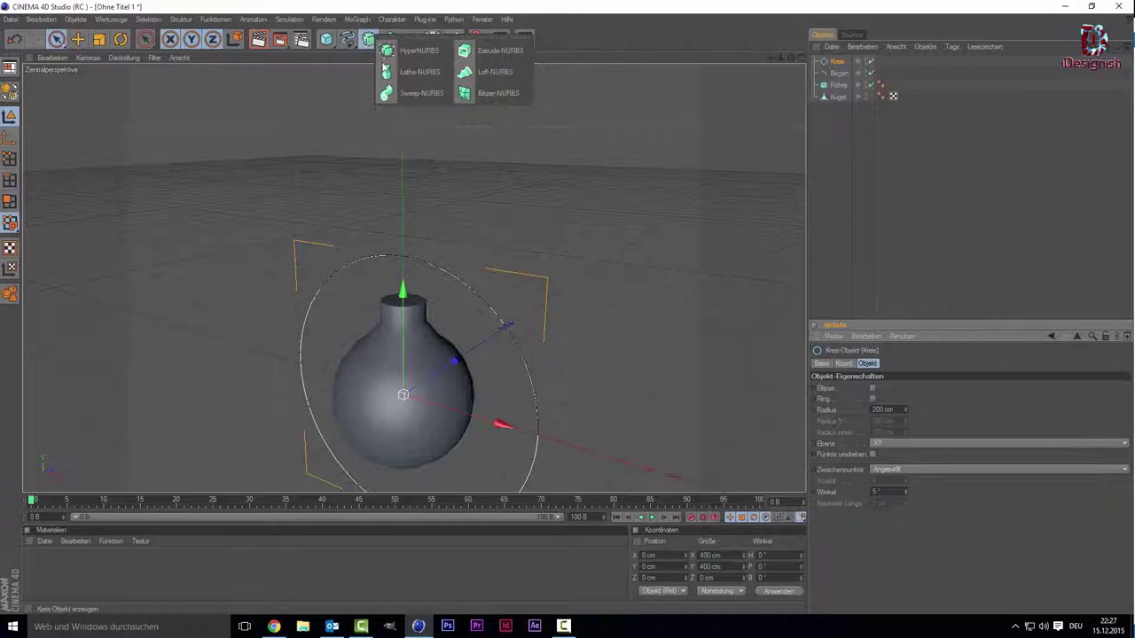
- Add a Sweep-NURBS holding Kreis as the profile above Bogen as the path
{"action": "left_click", "coordinate": [409, 92]}
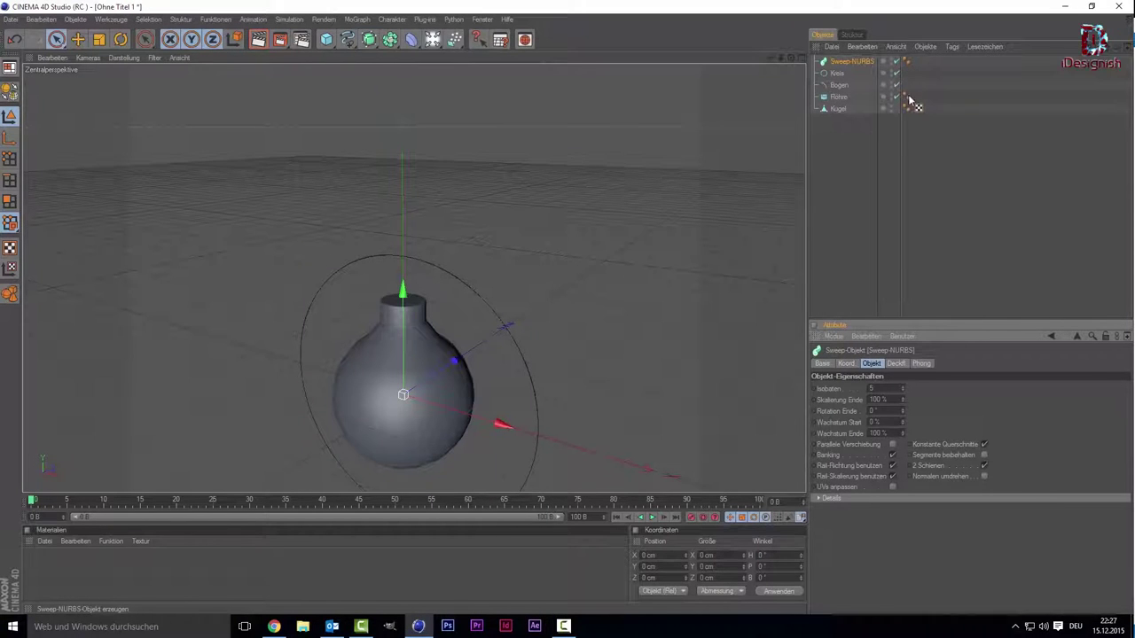
{"action": "mouse_move", "coordinate": [837, 73]}
{"action": "left_mouse_down"}
{"action": "mouse_move", "coordinate": [824, 80]}
{"action": "mouse_move", "coordinate": [844, 62]}
{"action": "left_mouse_up"}
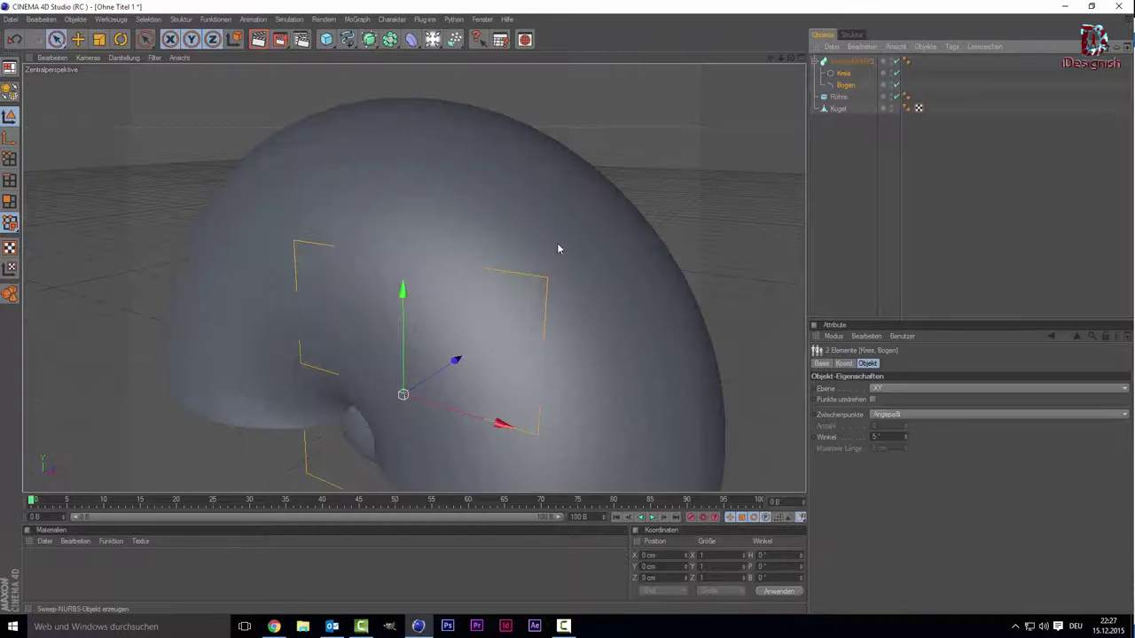
{"action": "left_click", "coordinate": [844, 76]}
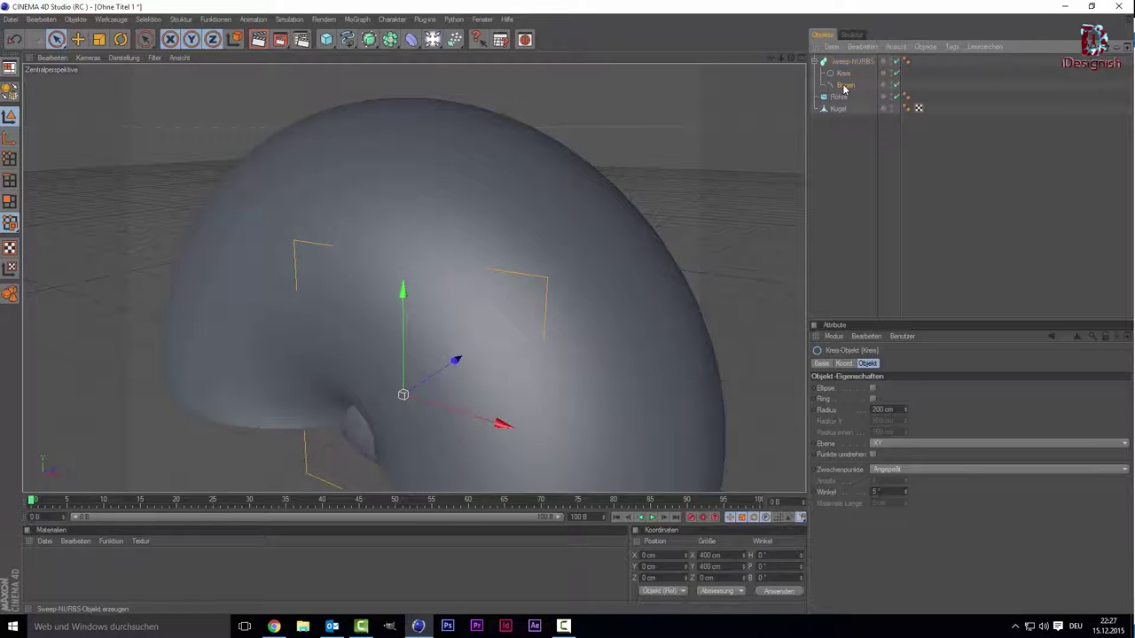
{"action": "left_click_drag", "start_coordinate": [845, 86], "coordinate": [849, 73]}
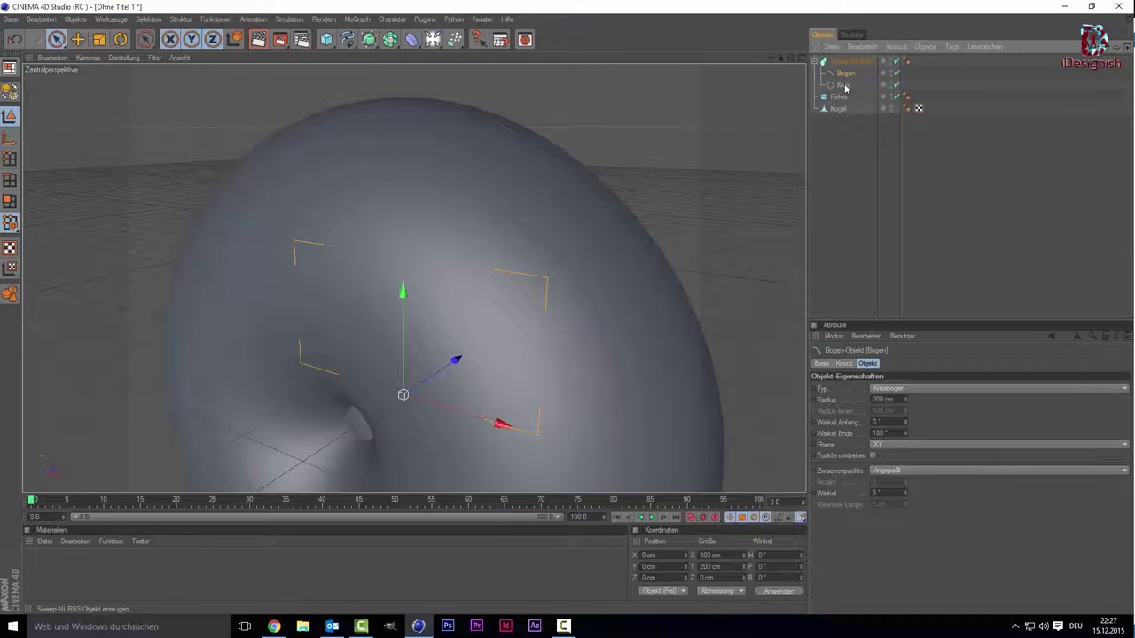
{"action": "left_click", "coordinate": [846, 85]}
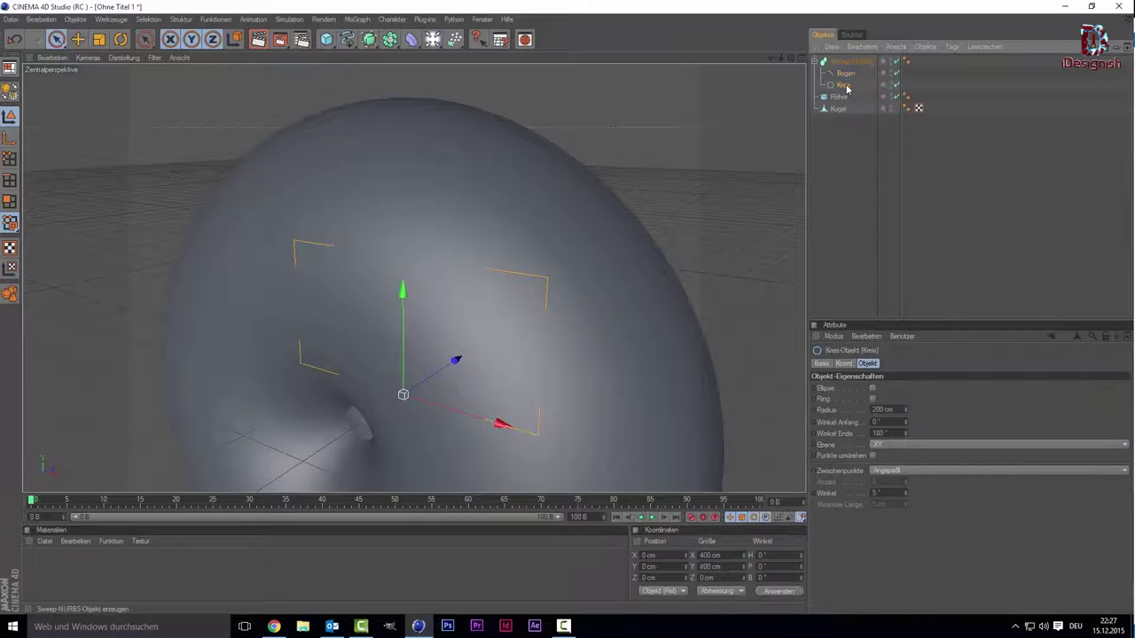
{"action": "left_click_drag", "start_coordinate": [847, 88], "coordinate": [854, 66]}
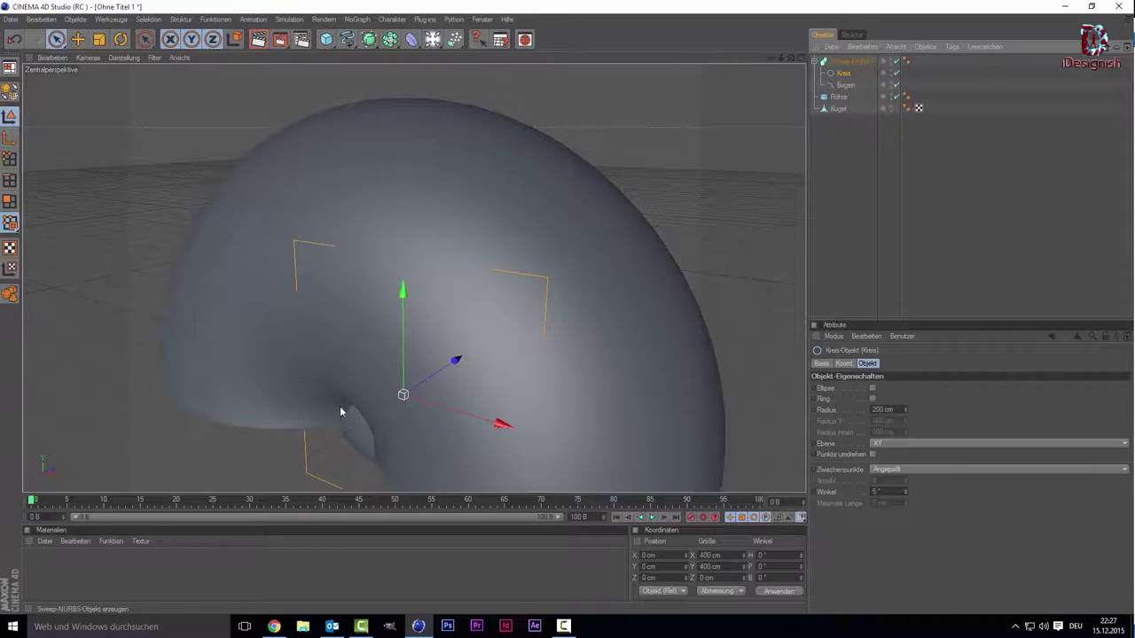
- Reduce the Kreis circle's radius to about 5 cm to thin the hanger tube
{"action": "scroll", "coordinate": [250, 287], "scroll_direction": "down", "scroll_amount": 2}
{"action": "scroll", "coordinate": [488, 280], "scroll_direction": "down", "scroll_amount": 2}
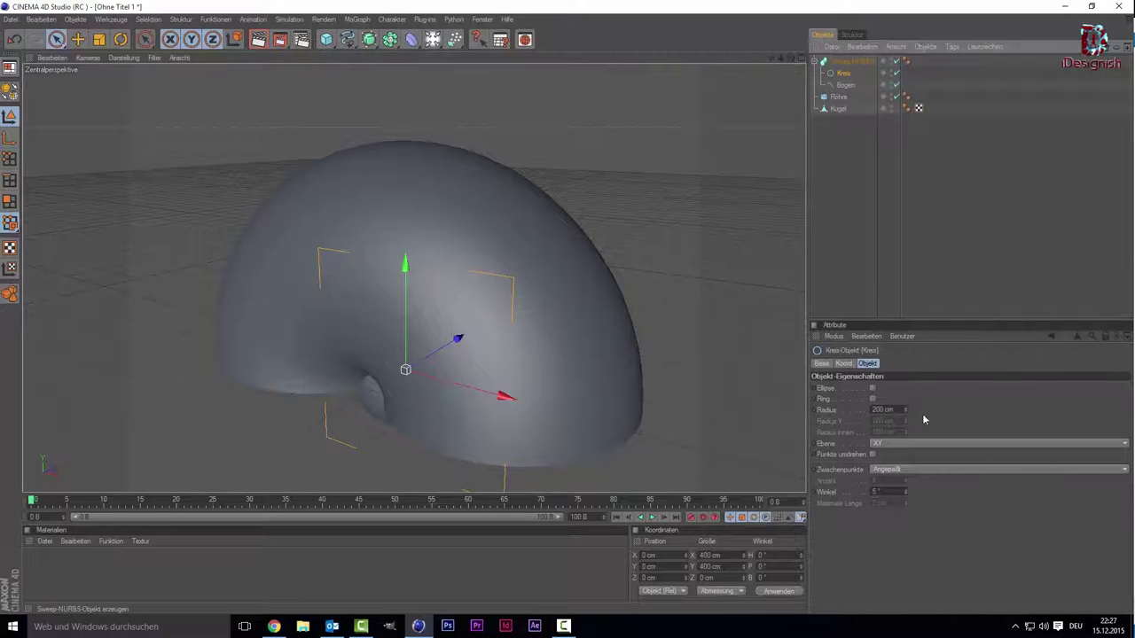
{"action": "left_click_drag", "start_coordinate": [905, 413], "coordinate": [904, 497]}
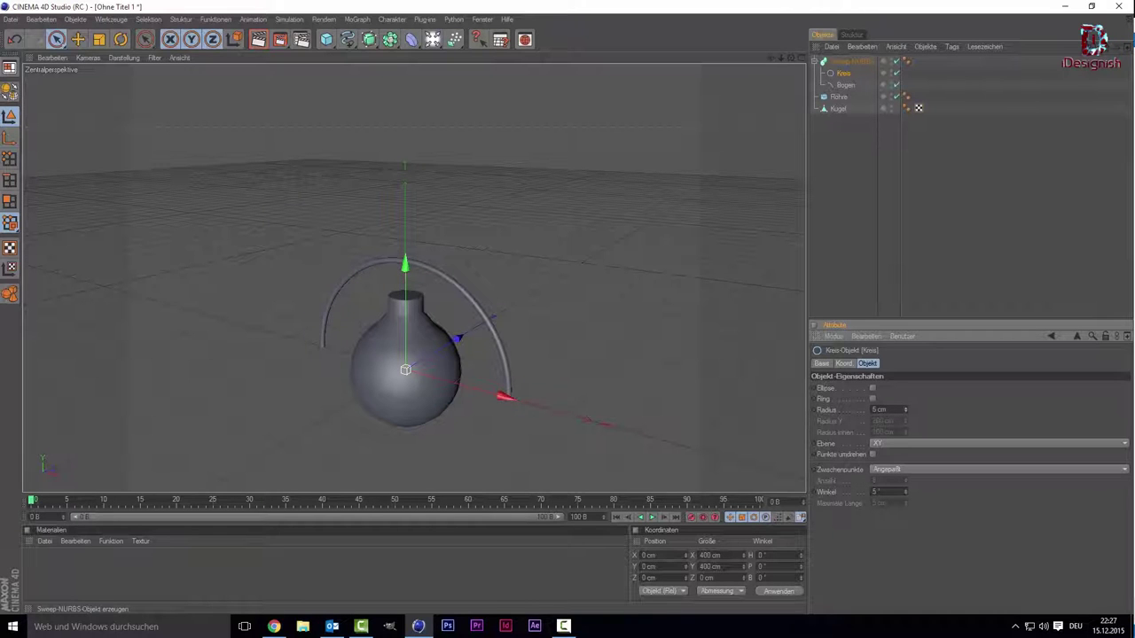
- Thin the arc tube further and scale the Sweep-NURBS down into a small loop
{"action": "left_click_drag", "start_coordinate": [904, 496], "coordinate": [905, 510]}
{"action": "scroll", "coordinate": [199, 82], "scroll_direction": "up", "scroll_amount": 1}
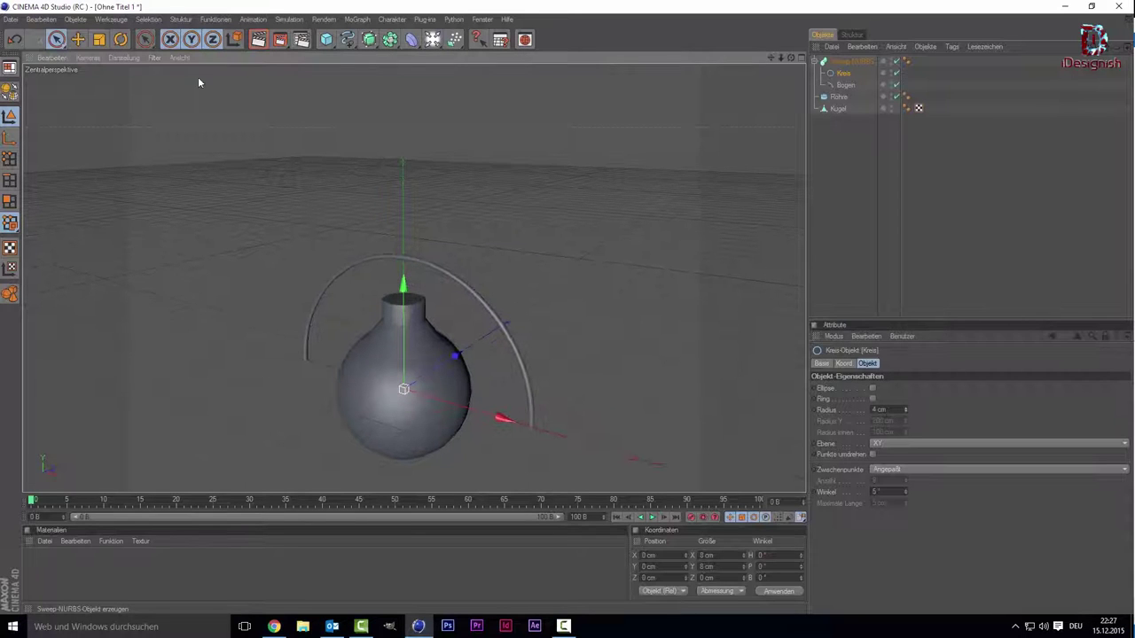
{"action": "left_click", "coordinate": [100, 40]}
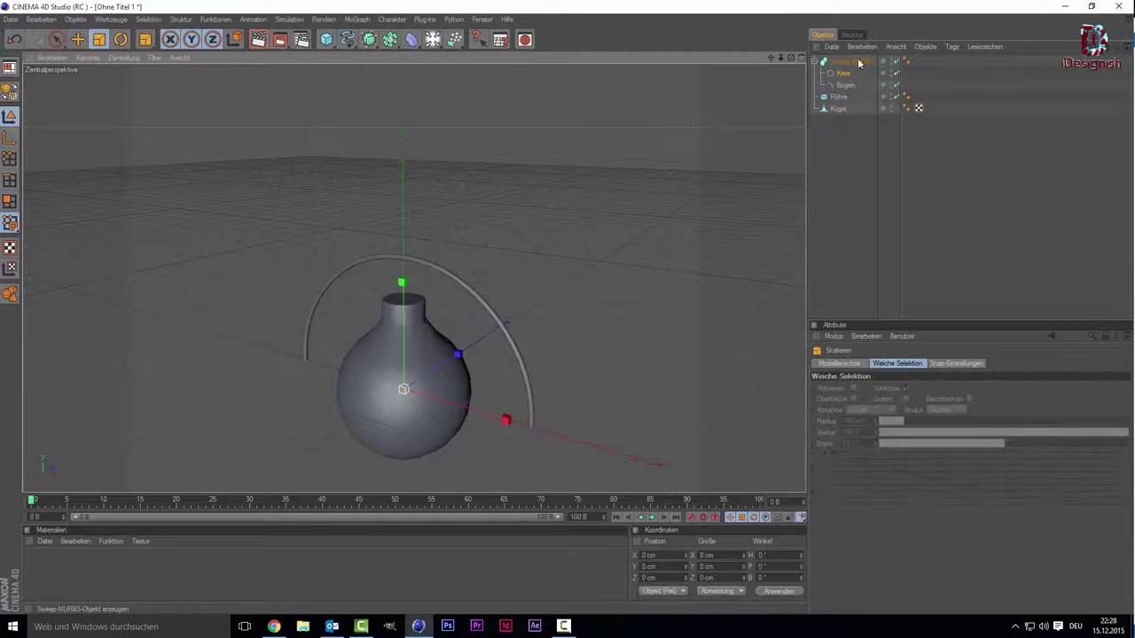
{"action": "left_click", "coordinate": [853, 63]}
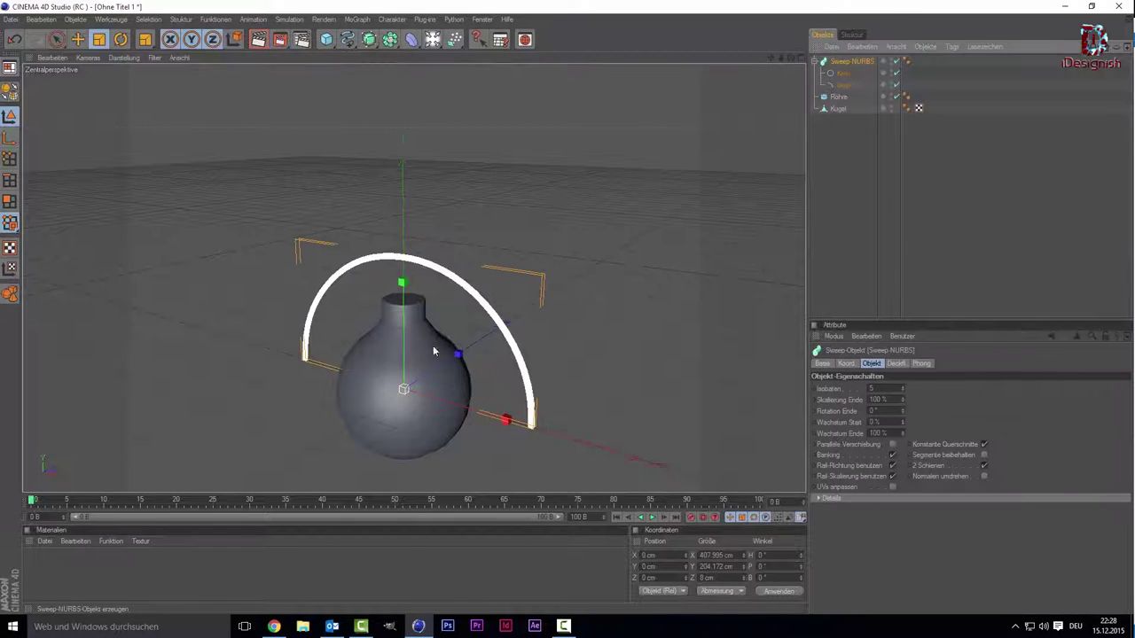
{"action": "left_click_drag", "start_coordinate": [408, 396], "coordinate": [381, 390]}
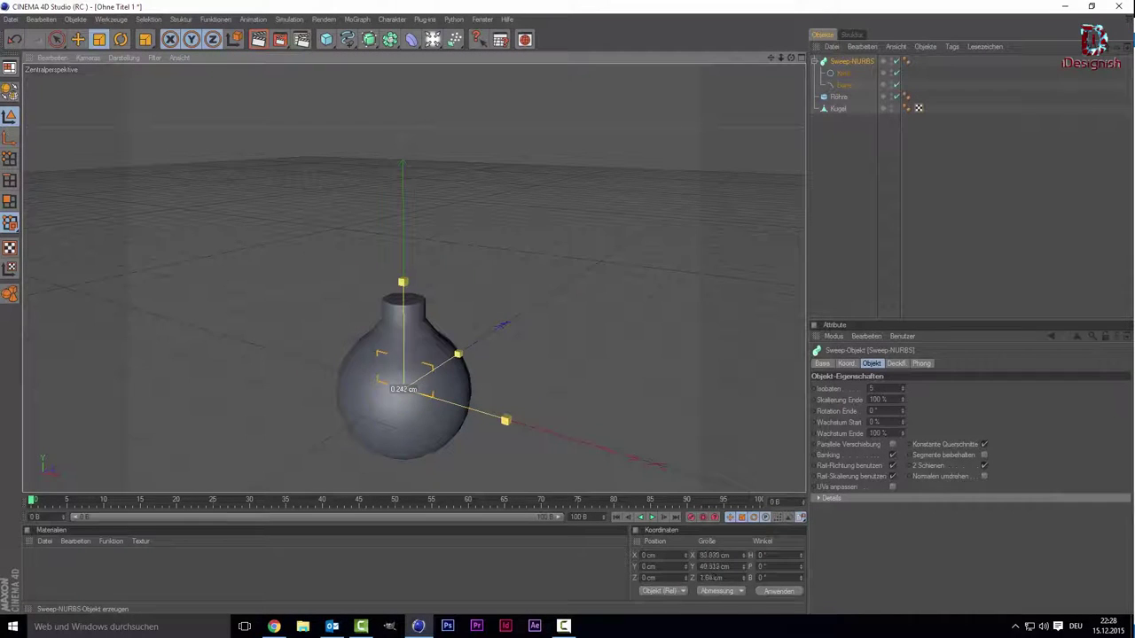
- Move the loop up along Y so it sits on the ornament's neck
{"action": "left_click", "coordinate": [56, 39]}
{"action": "left_click_drag", "start_coordinate": [406, 357], "coordinate": [400, 358]}
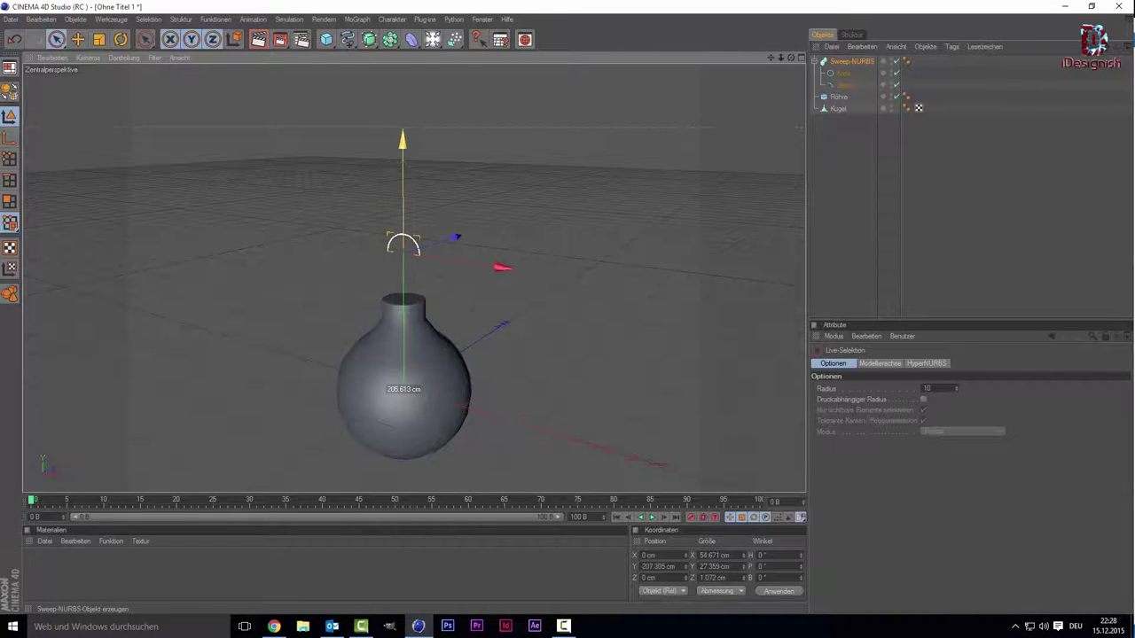
{"action": "scroll", "coordinate": [277, 336], "scroll_direction": "up", "scroll_amount": 10}
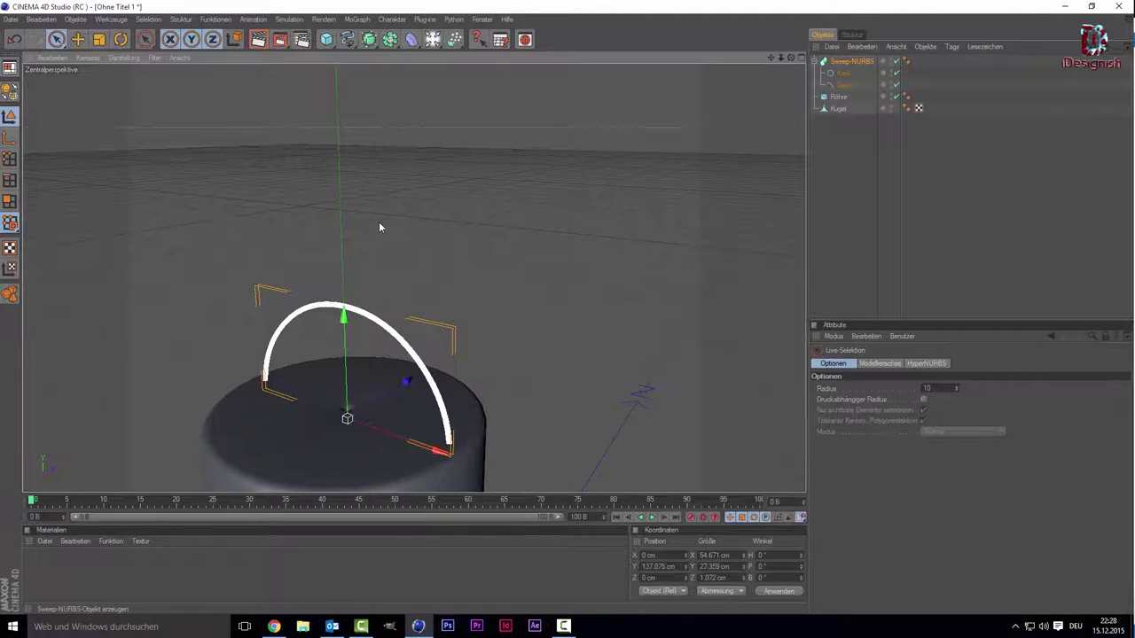
{"action": "left_click", "coordinate": [523, 202]}
{"action": "scroll", "coordinate": [522, 210], "scroll_direction": "down", "scroll_amount": 4}
{"action": "scroll", "coordinate": [521, 211], "scroll_direction": "down", "scroll_amount": 3}
{"action": "scroll", "coordinate": [521, 209], "scroll_direction": "up", "scroll_amount": 3}
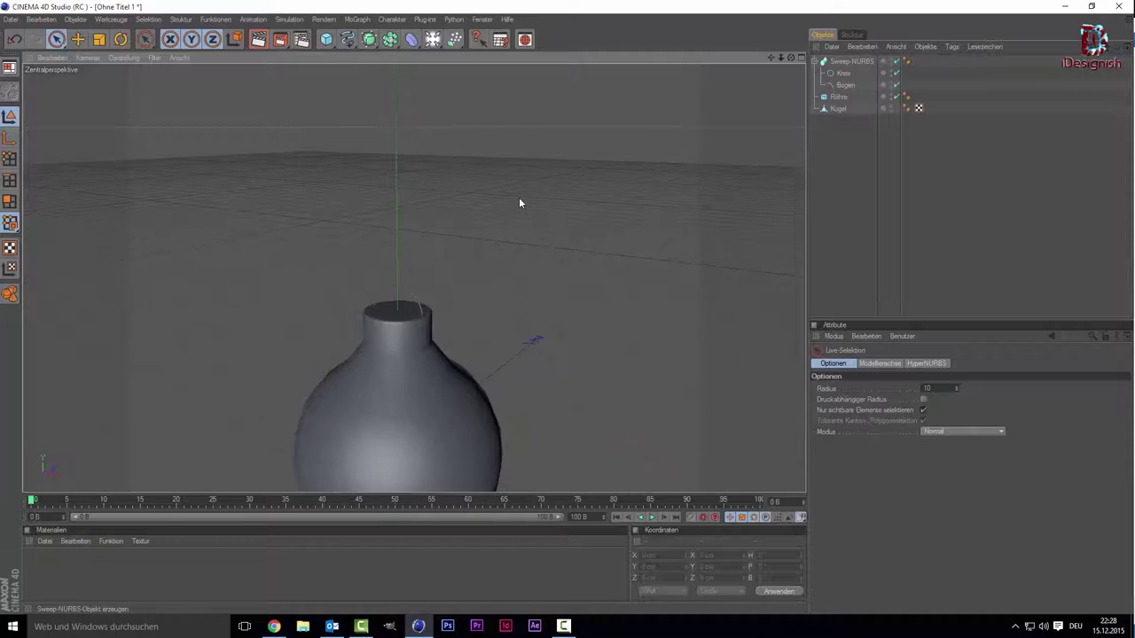
{"action": "scroll", "coordinate": [518, 204], "scroll_direction": "up", "scroll_amount": 2}
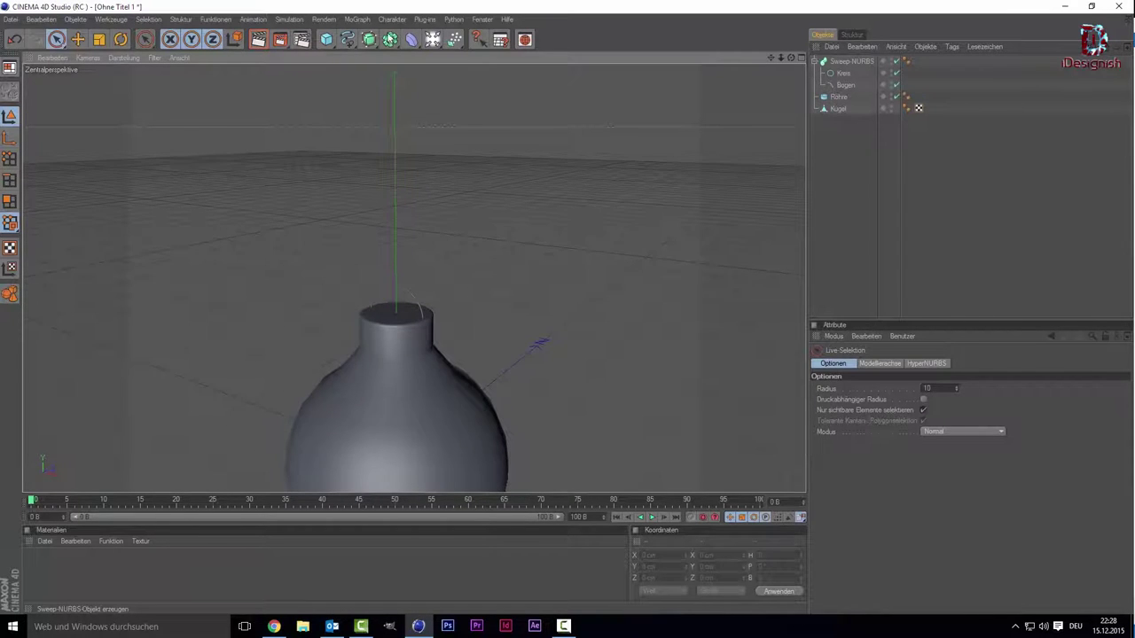
- Add a HyperNURBS and nest the five ornament parts inside it
{"action": "left_click", "coordinate": [369, 39]}
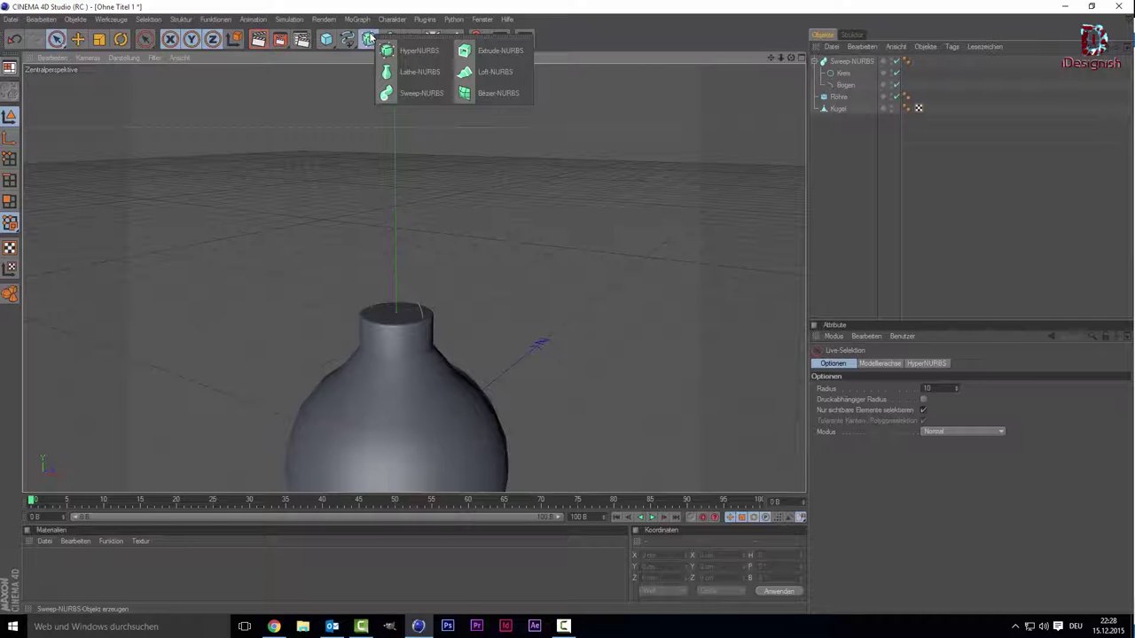
{"action": "left_click", "coordinate": [413, 50]}
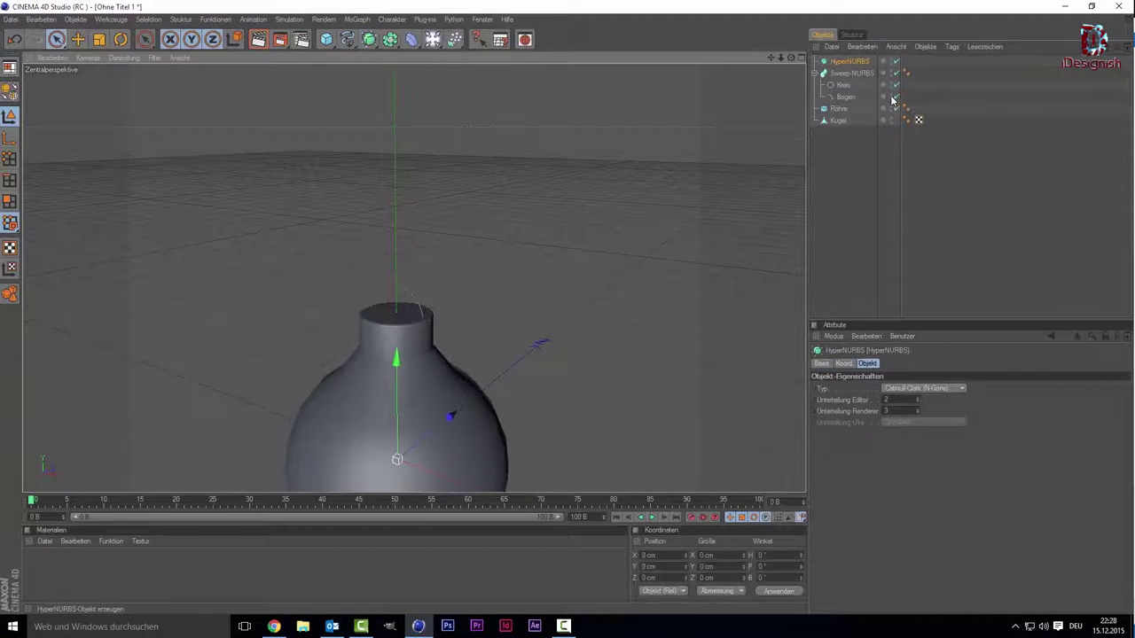
{"action": "left_click", "coordinate": [865, 74]}
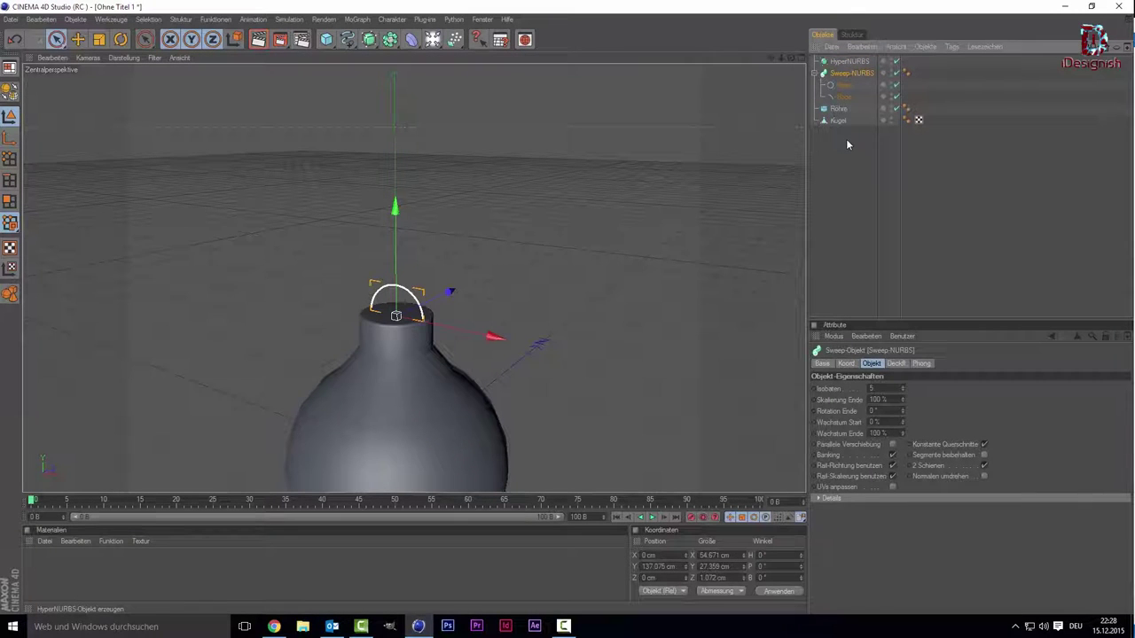
{"action": "left_click_drag", "start_coordinate": [846, 138], "coordinate": [831, 70]}
{"action": "left_click_drag", "start_coordinate": [858, 157], "coordinate": [826, 76]}
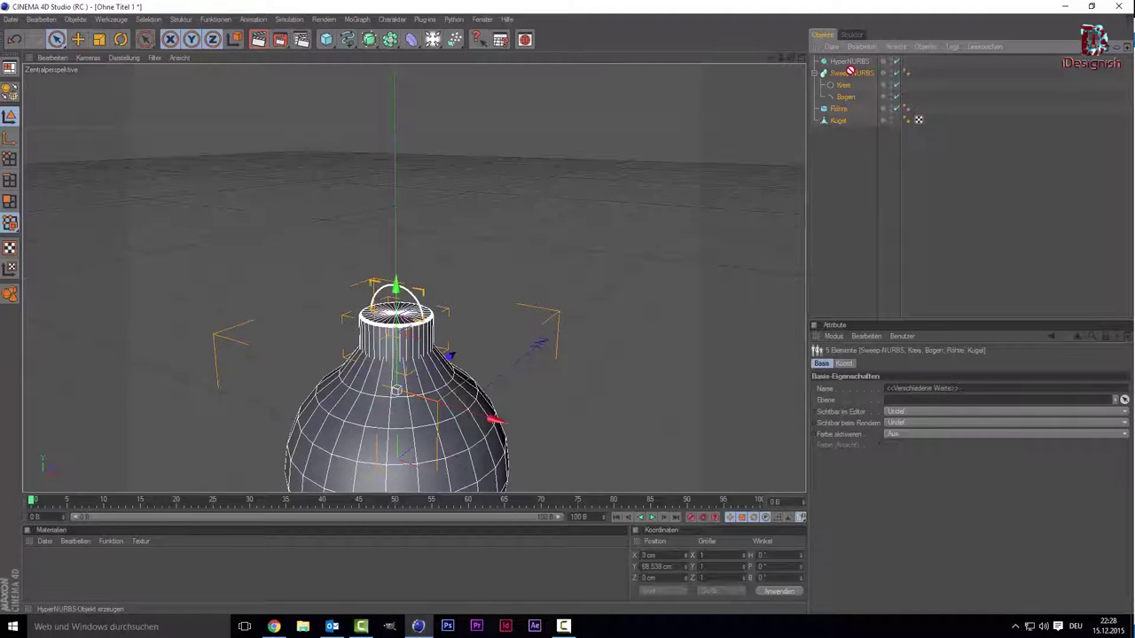
{"action": "left_click_drag", "start_coordinate": [850, 70], "coordinate": [855, 62]}
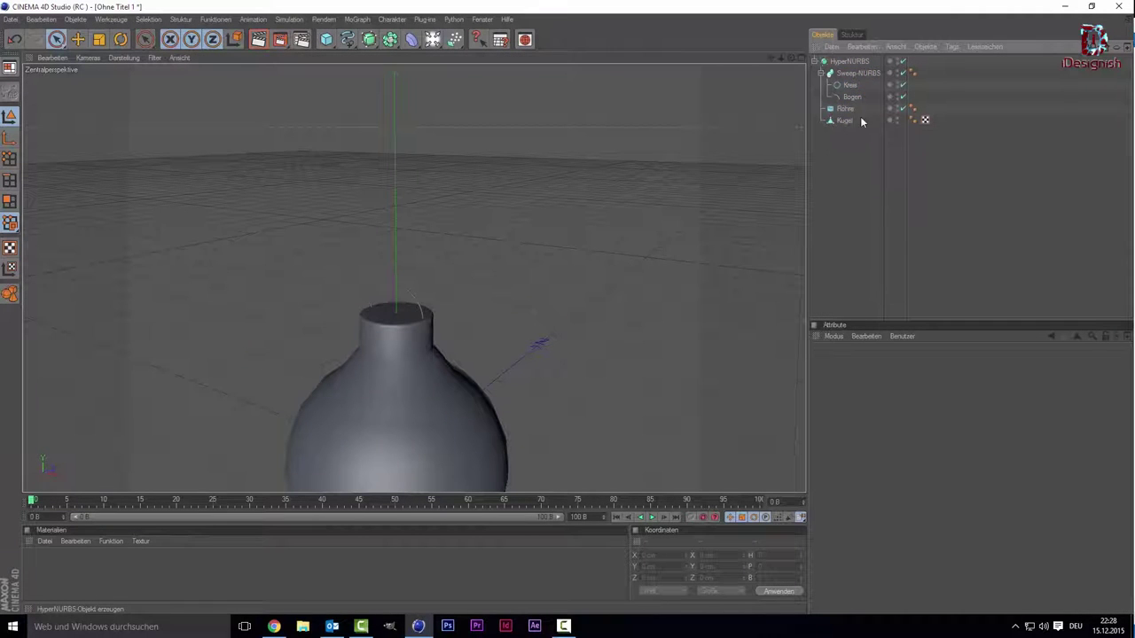
- Select the five parts and group them into a null object with Alt+G
{"action": "left_click_drag", "start_coordinate": [854, 58], "coordinate": [828, 188]}
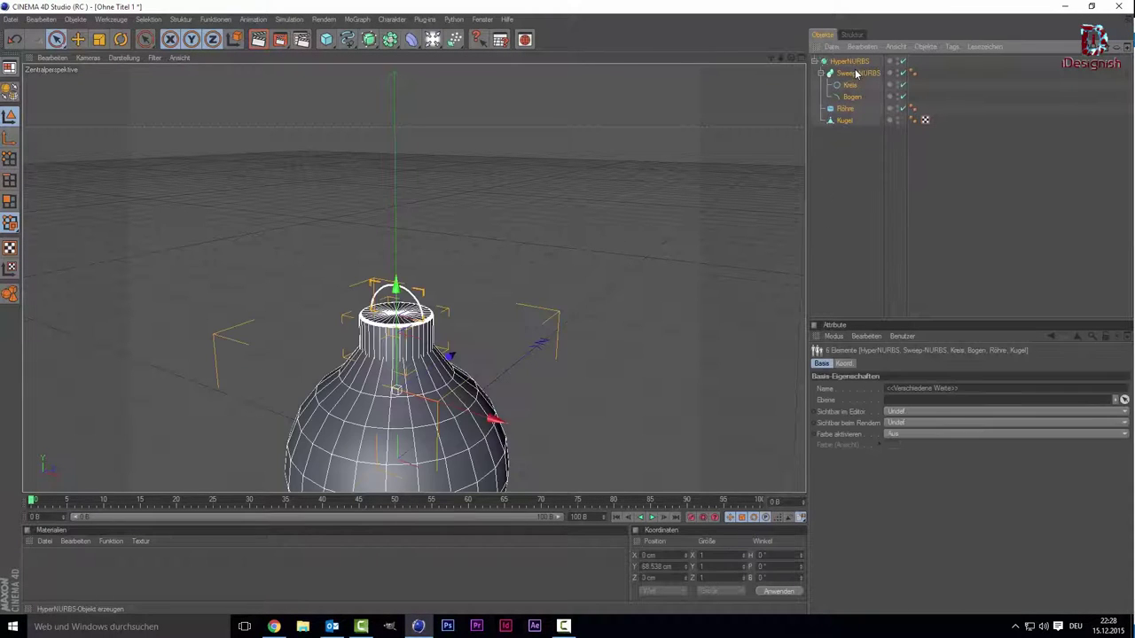
{"action": "mouse_move", "coordinate": [849, 89]}
{"action": "left_mouse_down"}
{"action": "mouse_move", "coordinate": [848, 181]}
{"action": "mouse_move", "coordinate": [834, 71]}
{"action": "left_mouse_up"}
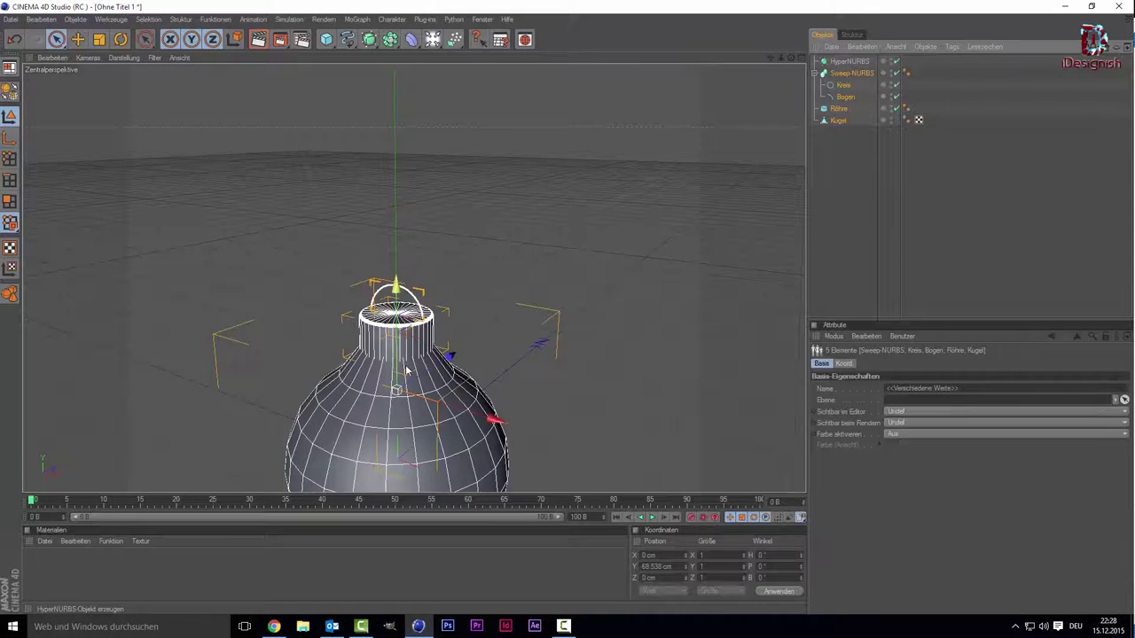
{"action": "scroll", "coordinate": [417, 426], "scroll_direction": "down", "scroll_amount": 1}
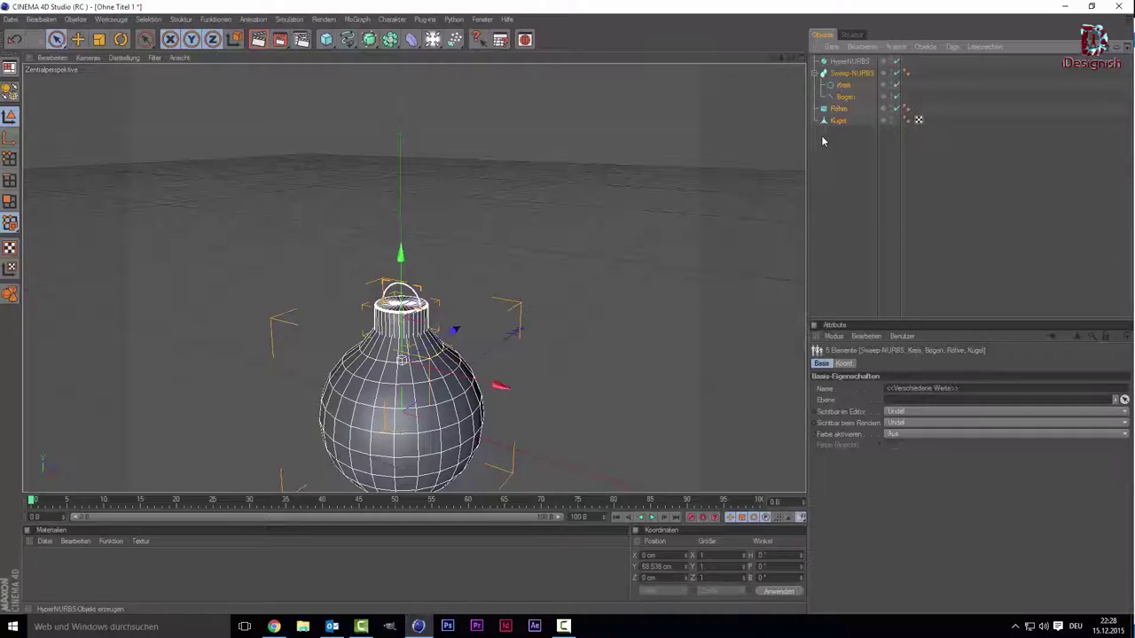
{"action": "key", "text": "alt+g"}
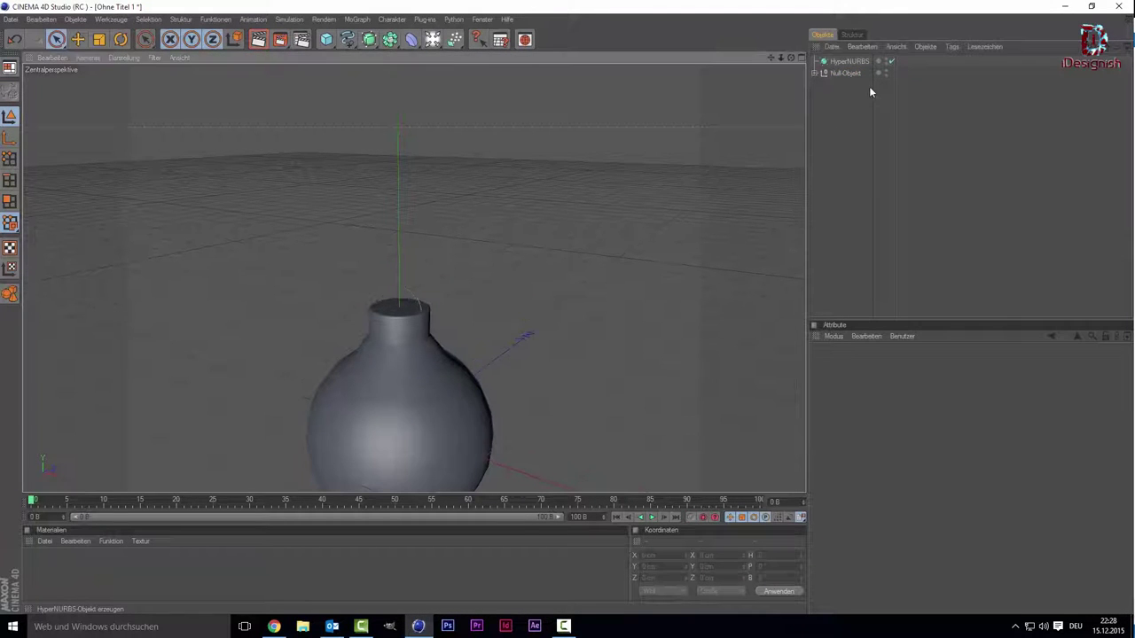
- Place the Null-Objekt group under HyperNURBS and inspect the smoothed ornament
{"action": "left_click", "coordinate": [859, 73]}
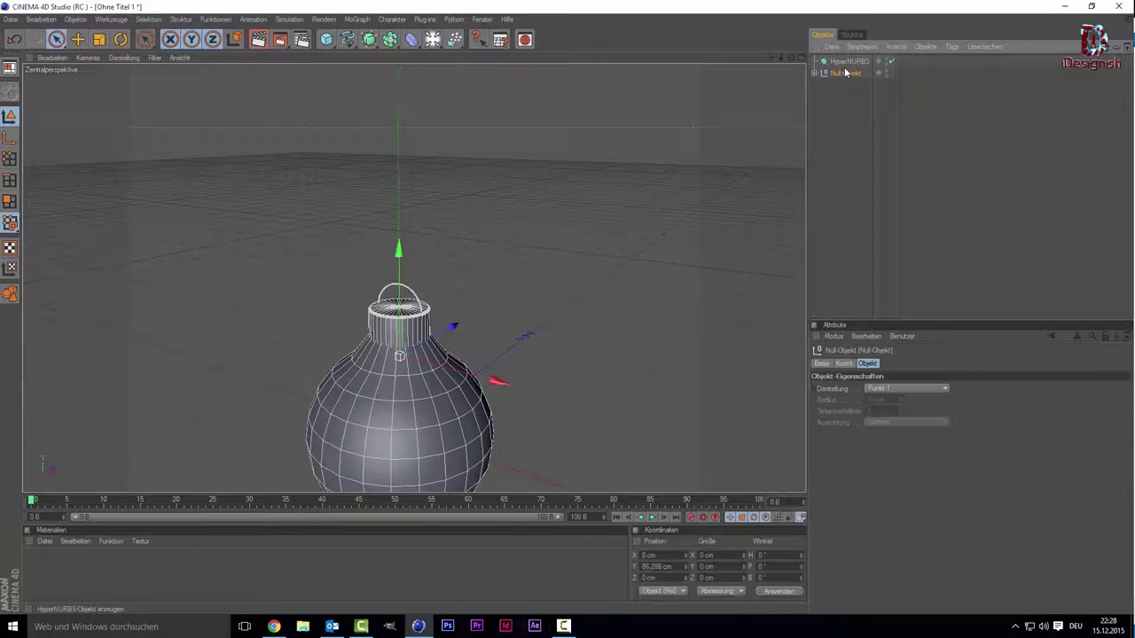
{"action": "left_click_drag", "start_coordinate": [846, 73], "coordinate": [849, 62]}
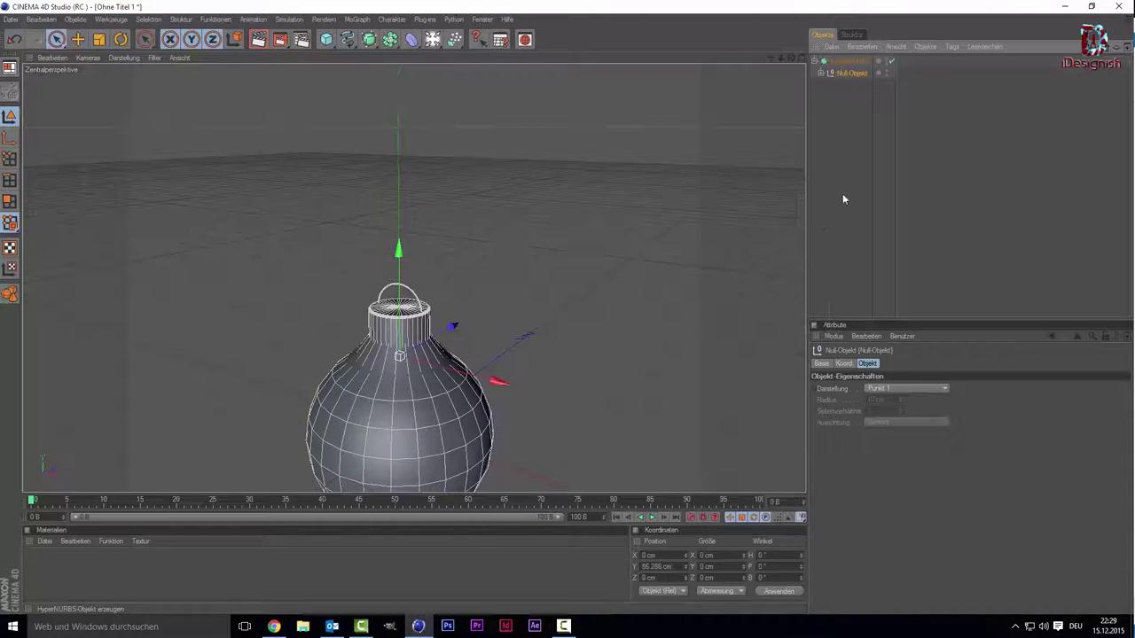
{"action": "left_click", "coordinate": [621, 404]}
{"action": "scroll", "coordinate": [516, 396], "scroll_direction": "down", "scroll_amount": 2}
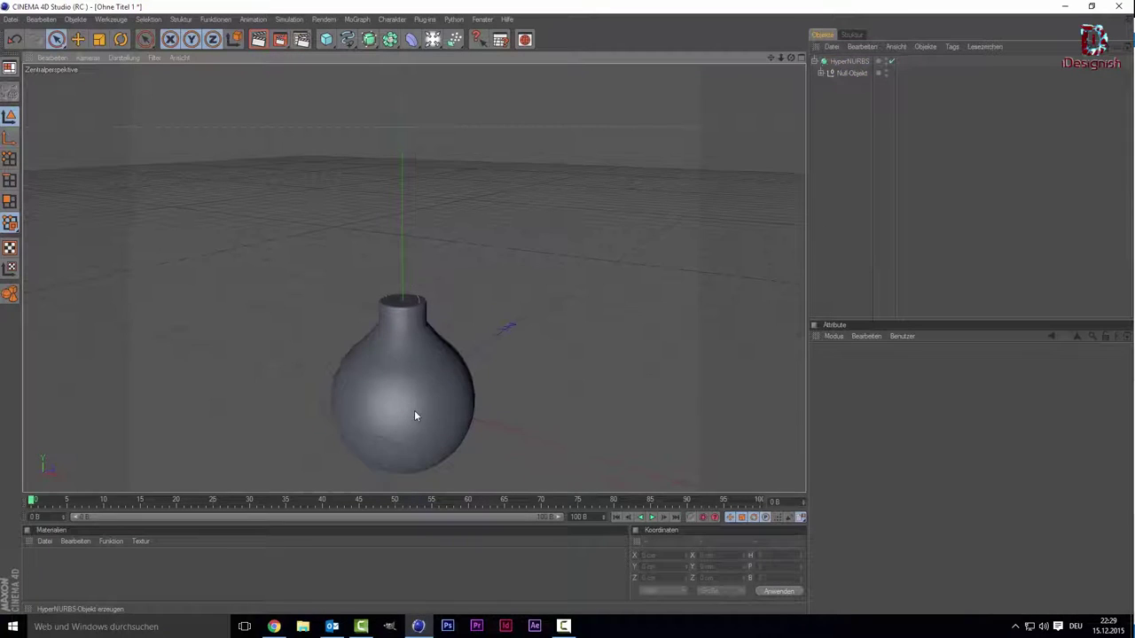
{"action": "scroll", "coordinate": [526, 353], "scroll_direction": "up", "scroll_amount": 3}
{"action": "scroll", "coordinate": [526, 353], "scroll_direction": "up", "scroll_amount": 1}
{"action": "scroll", "coordinate": [526, 355], "scroll_direction": "up", "scroll_amount": 1}
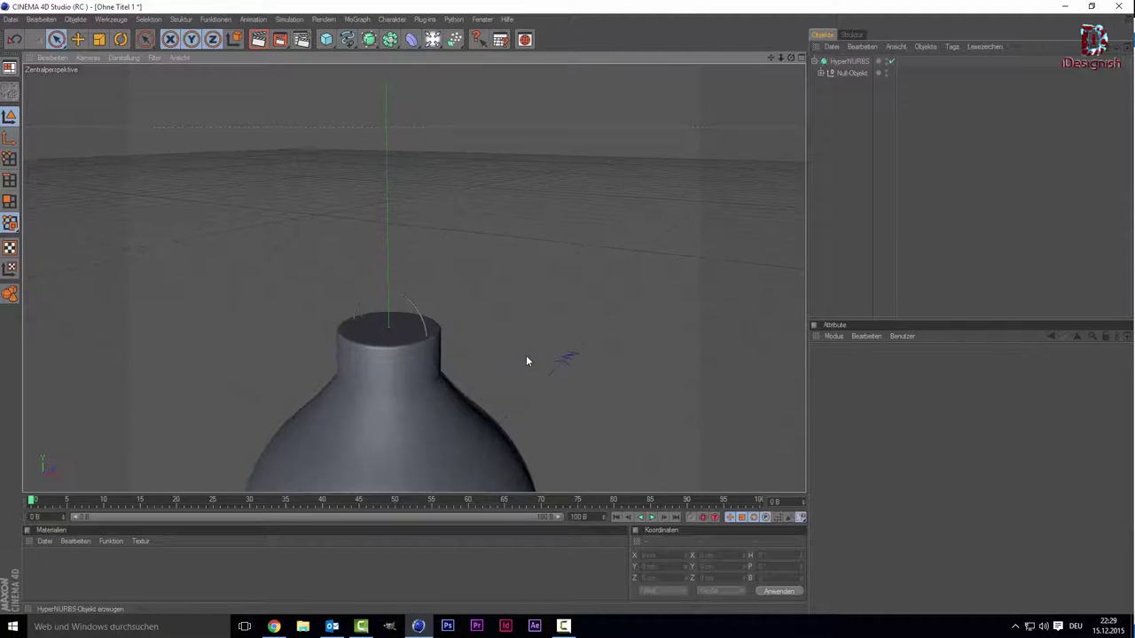
{"action": "scroll", "coordinate": [530, 357], "scroll_direction": "down", "scroll_amount": 2}
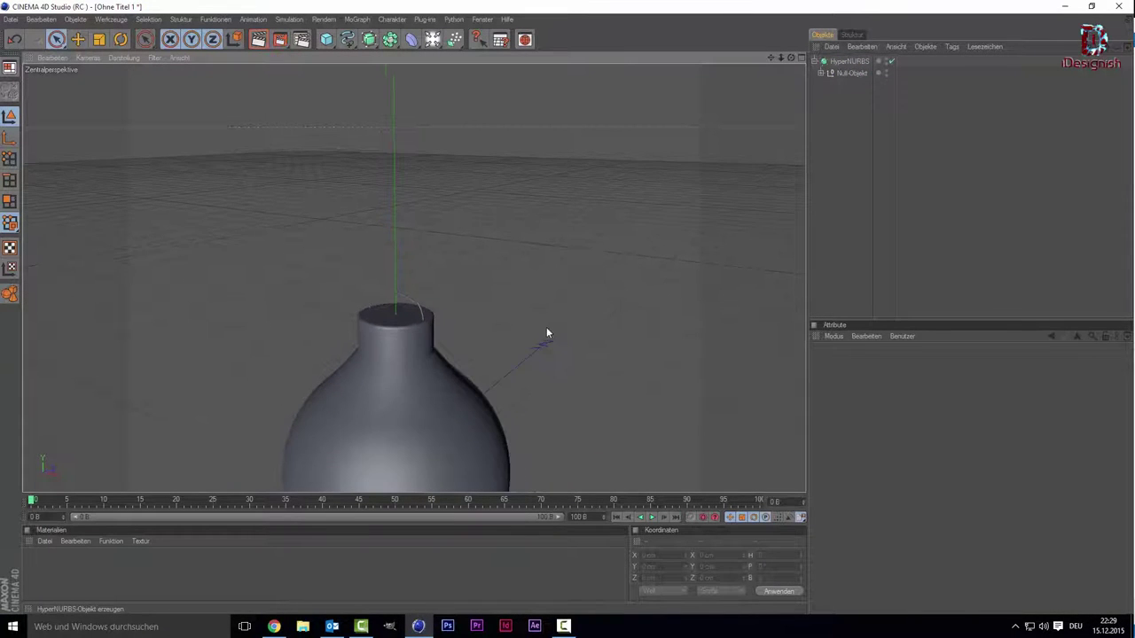
{"action": "scroll", "coordinate": [546, 332], "scroll_direction": "down", "scroll_amount": 3}
{"action": "scroll", "coordinate": [545, 327], "scroll_direction": "down", "scroll_amount": 1}
{"action": "scroll", "coordinate": [545, 327], "scroll_direction": "up", "scroll_amount": 1}
{"action": "scroll", "coordinate": [546, 327], "scroll_direction": "up", "scroll_amount": 1}
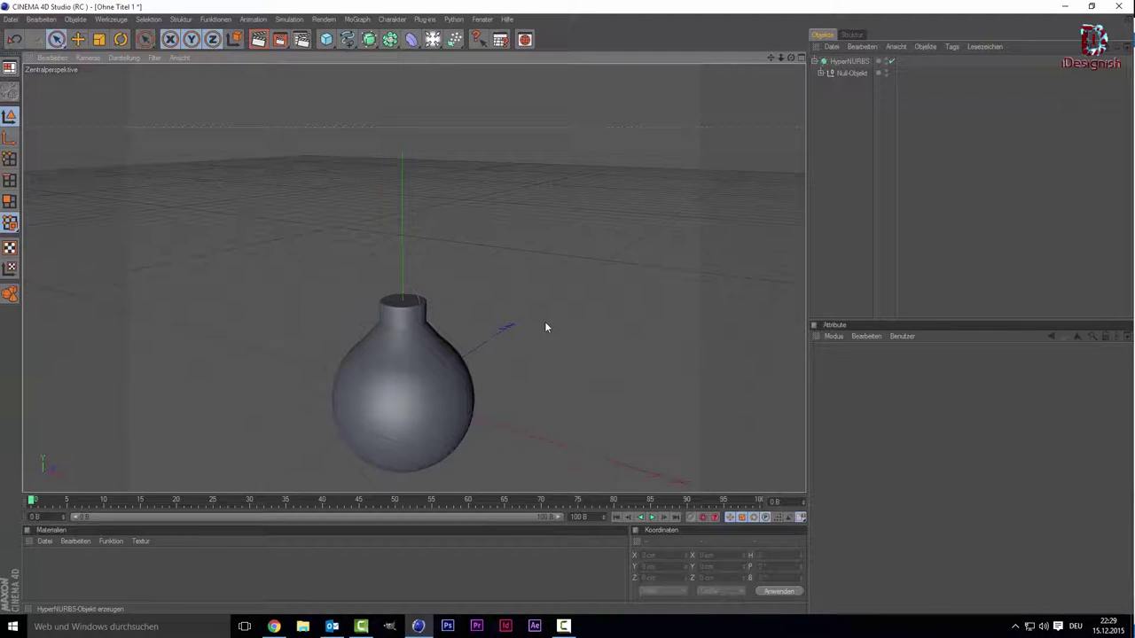
{"action": "scroll", "coordinate": [546, 327], "scroll_direction": "up", "scroll_amount": 1}
{"action": "scroll", "coordinate": [545, 328], "scroll_direction": "up", "scroll_amount": 2}
{"action": "scroll", "coordinate": [545, 329], "scroll_direction": "up", "scroll_amount": 1}
{"action": "scroll", "coordinate": [458, 359], "scroll_direction": "up", "scroll_amount": 2}
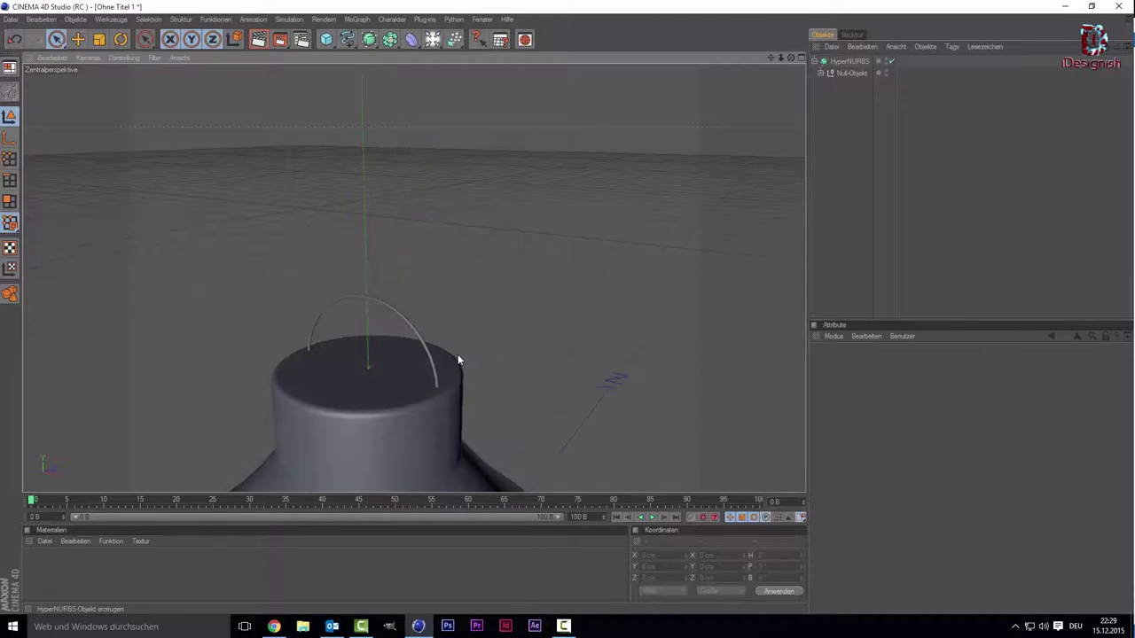
- Expand the Null-Objekt group and check the Kreis handle profile's radius
{"action": "left_click", "coordinate": [430, 364]}
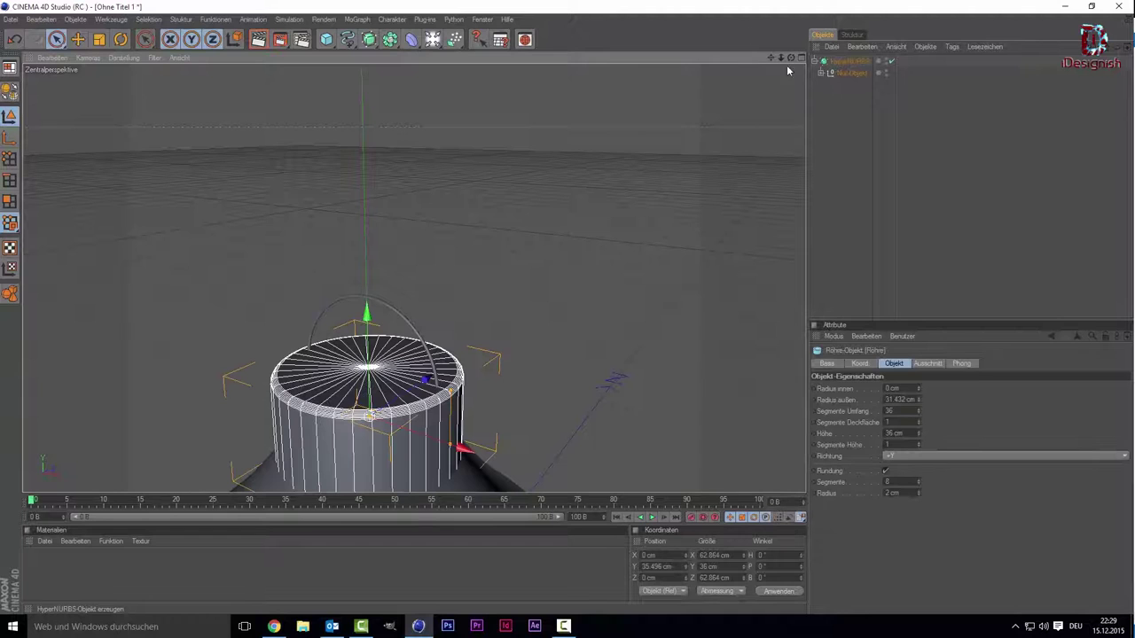
{"action": "left_click", "coordinate": [821, 73]}
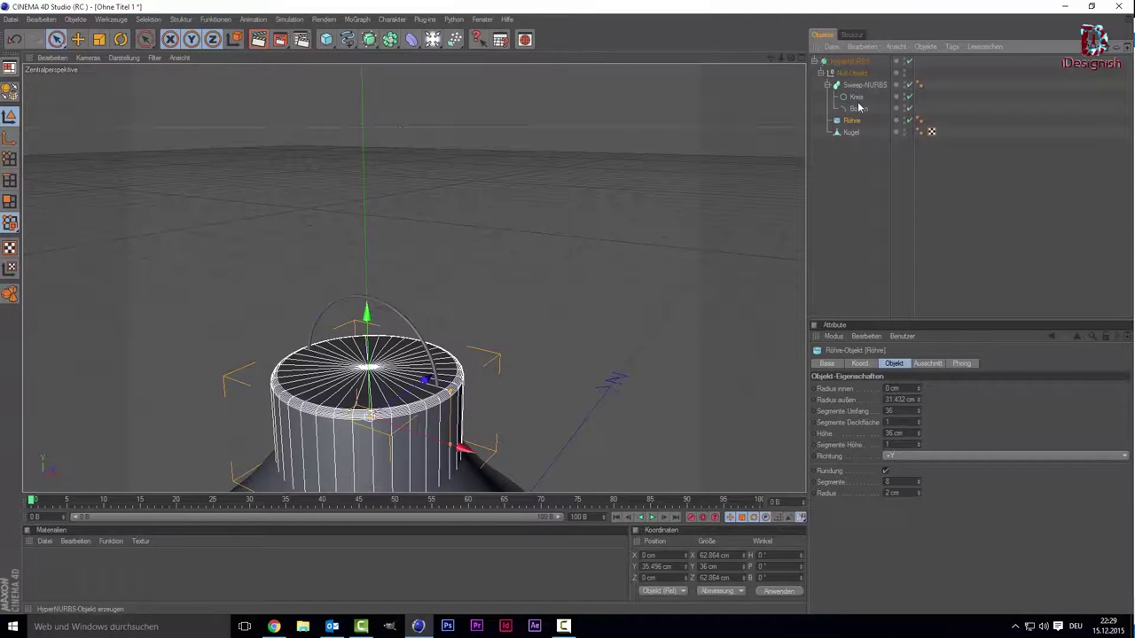
{"action": "left_click", "coordinate": [857, 97]}
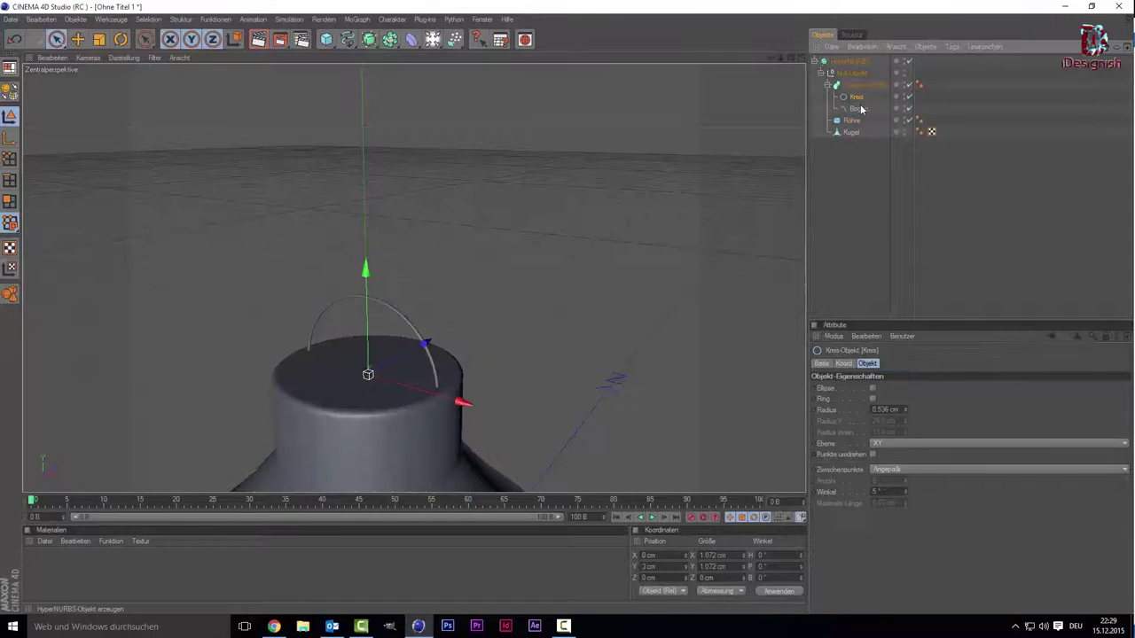
{"action": "left_click_drag", "start_coordinate": [904, 410], "coordinate": [905, 410]}
{"action": "left_click", "coordinate": [653, 191]}
{"action": "scroll", "coordinate": [651, 178], "scroll_direction": "down", "scroll_amount": 3}
{"action": "scroll", "coordinate": [629, 248], "scroll_direction": "up", "scroll_amount": 3}
{"action": "scroll", "coordinate": [591, 289], "scroll_direction": "down", "scroll_amount": 3}
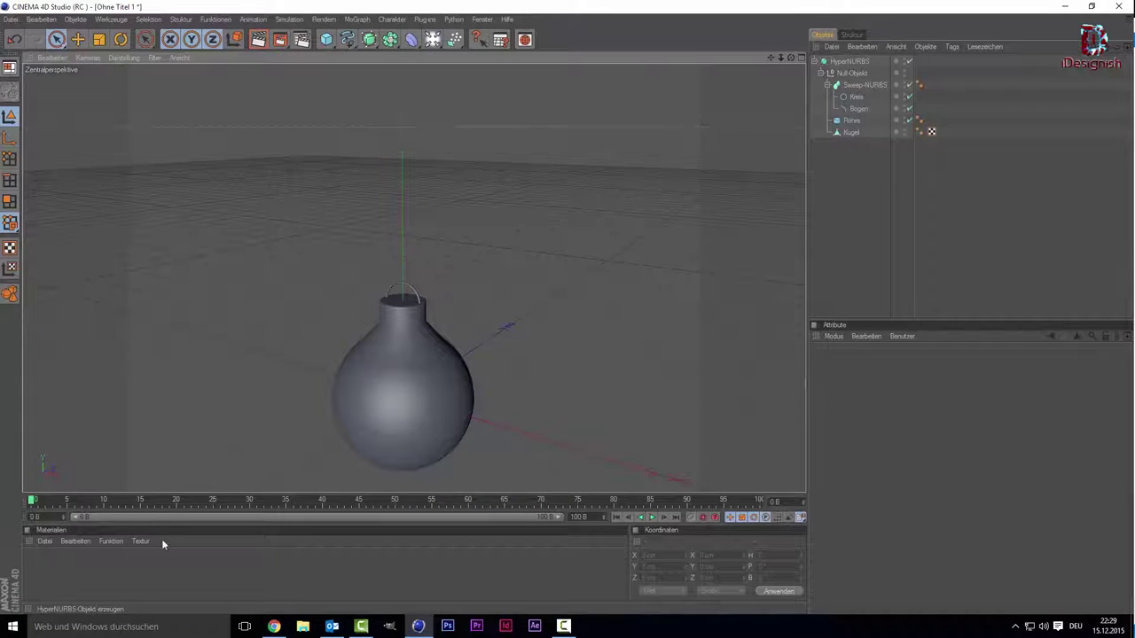
- Create a Danel shader with red Streufarbe and apply it to the Kugel sphere
{"action": "left_click", "coordinate": [46, 543]}
{"action": "mouse_move", "coordinate": [80, 413]}
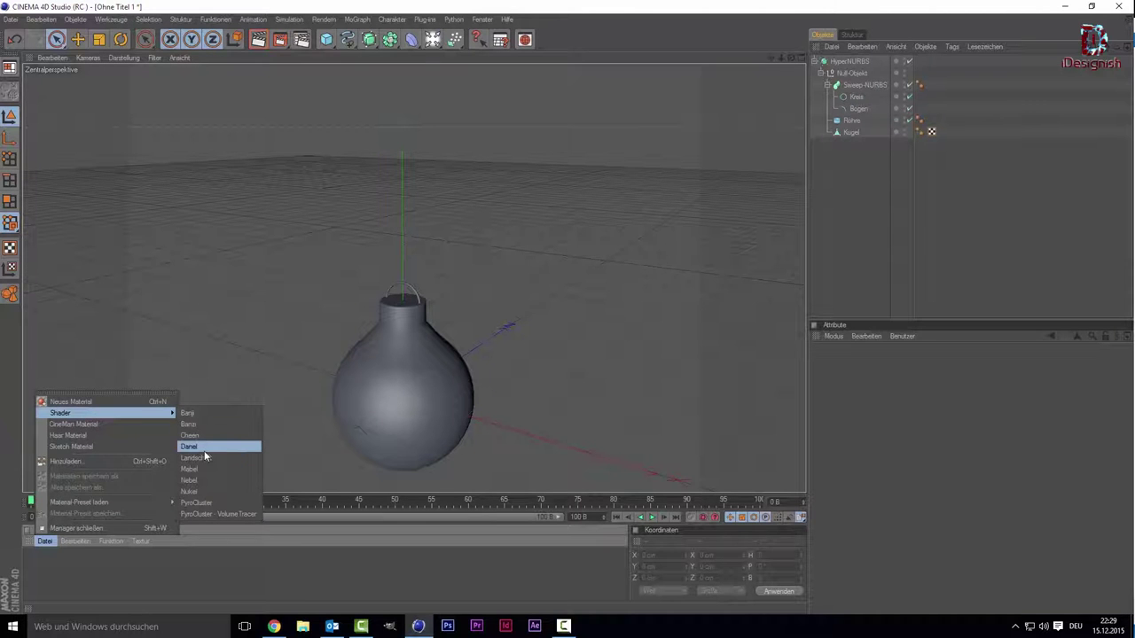
{"action": "left_click", "coordinate": [204, 450]}
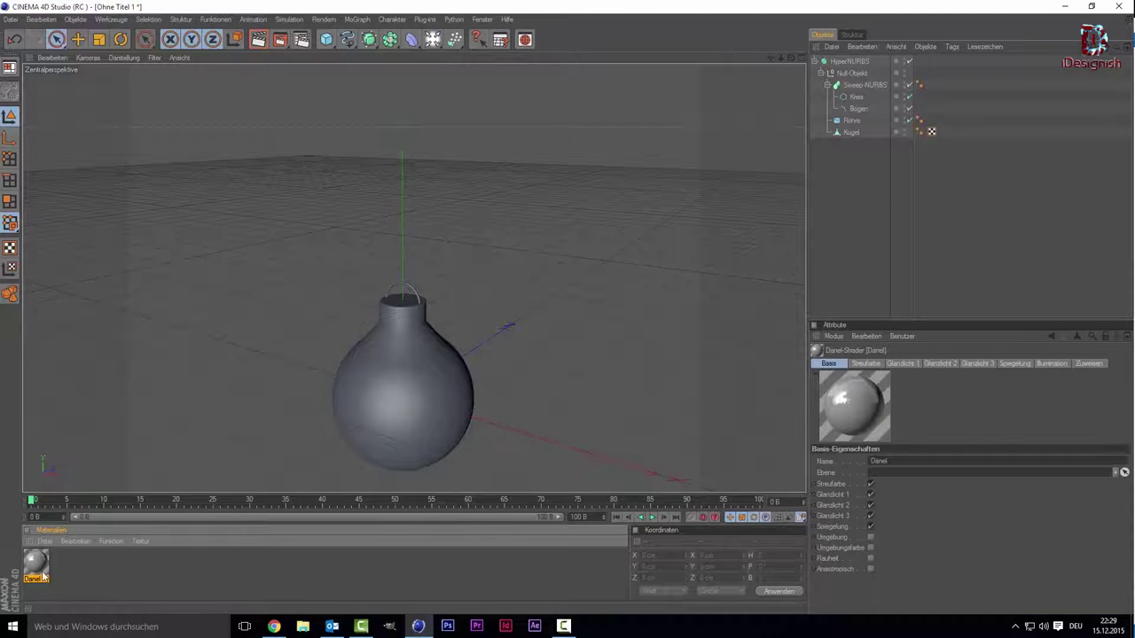
{"action": "double_click", "coordinate": [41, 572]}
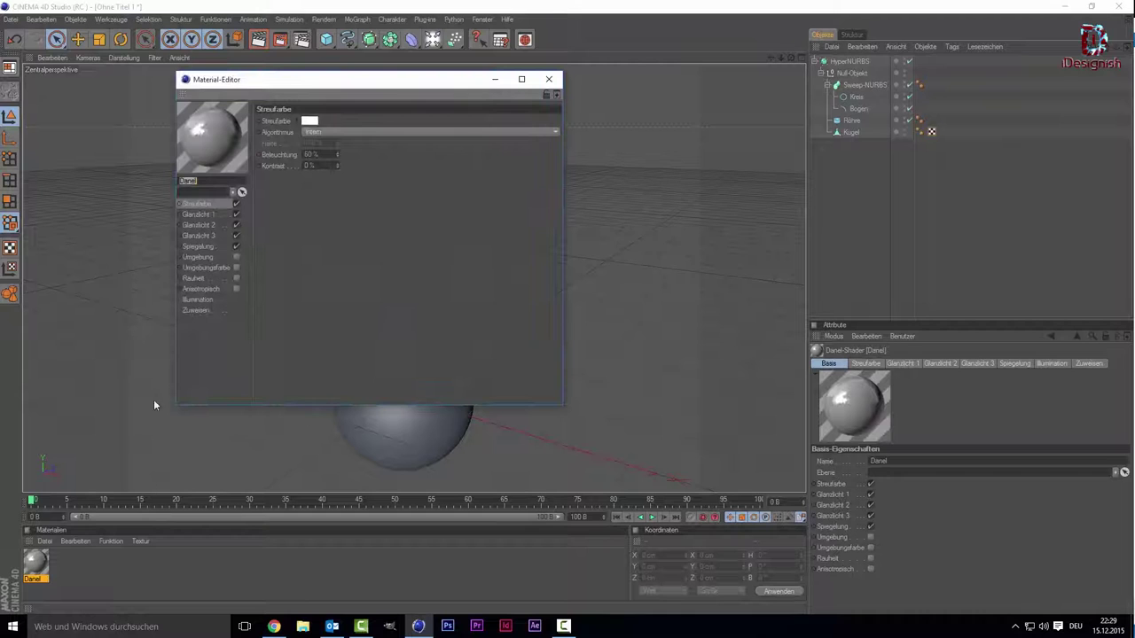
{"action": "left_click", "coordinate": [307, 122]}
{"action": "left_click_drag", "start_coordinate": [306, 124], "coordinate": [311, 82]}
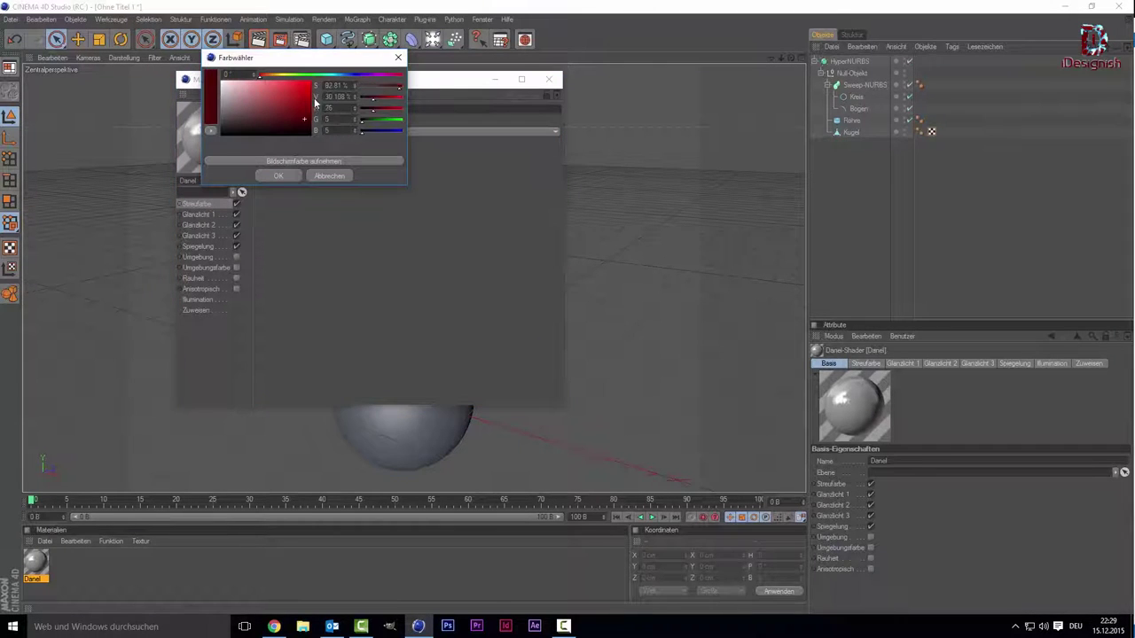
{"action": "left_click", "coordinate": [267, 178]}
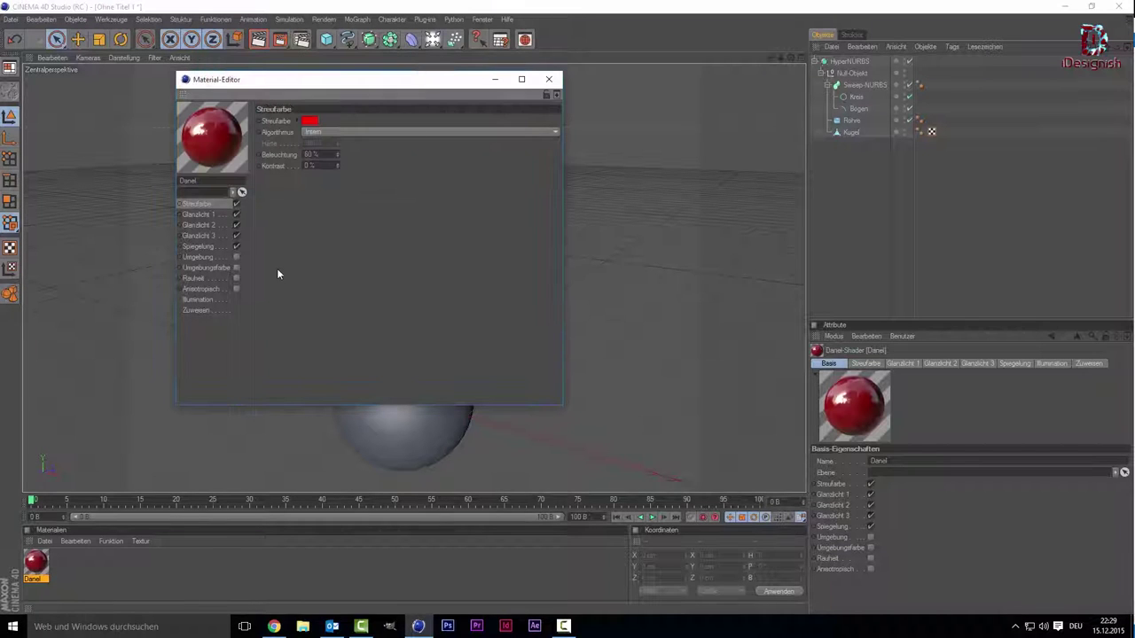
{"action": "left_click", "coordinate": [549, 78]}
{"action": "left_click_drag", "start_coordinate": [36, 560], "coordinate": [422, 427]}
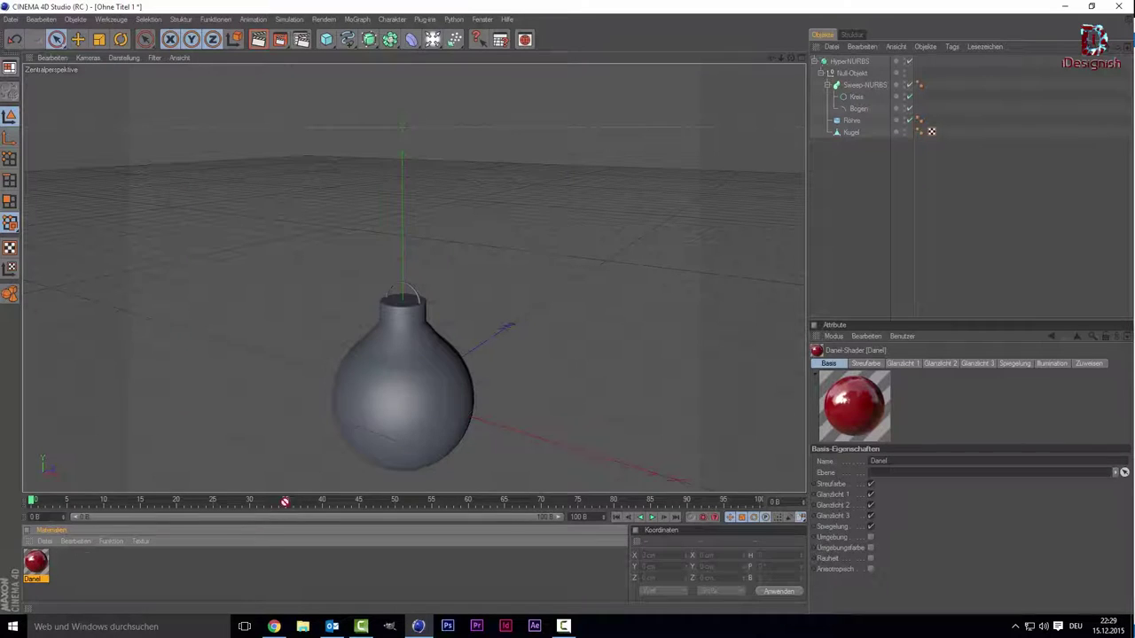
{"action": "left_click", "coordinate": [235, 581]}
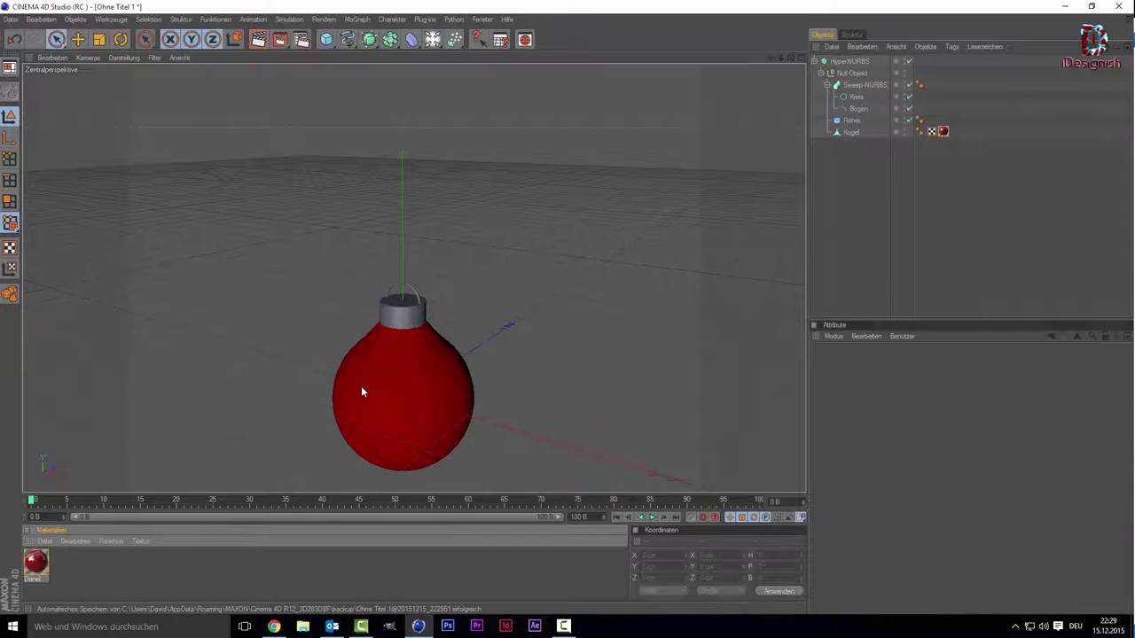
- Create material Mat with Spiegelung enabled and Mattefekt set to 25%
{"action": "double_click", "coordinate": [128, 569]}
{"action": "double_click", "coordinate": [43, 566]}
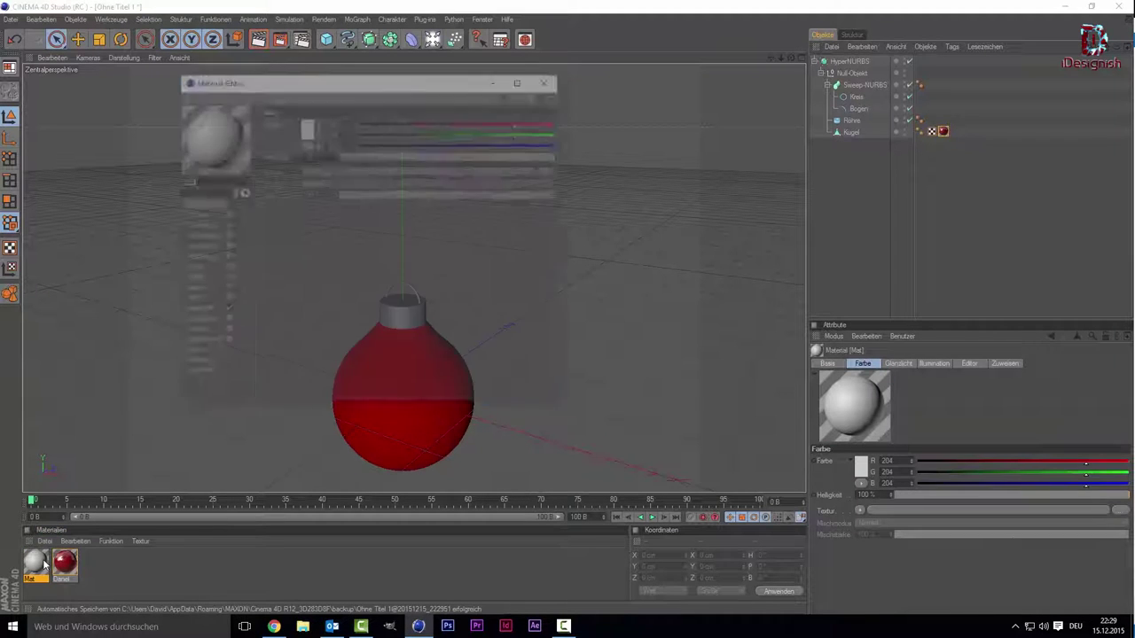
{"action": "left_click", "coordinate": [226, 246]}
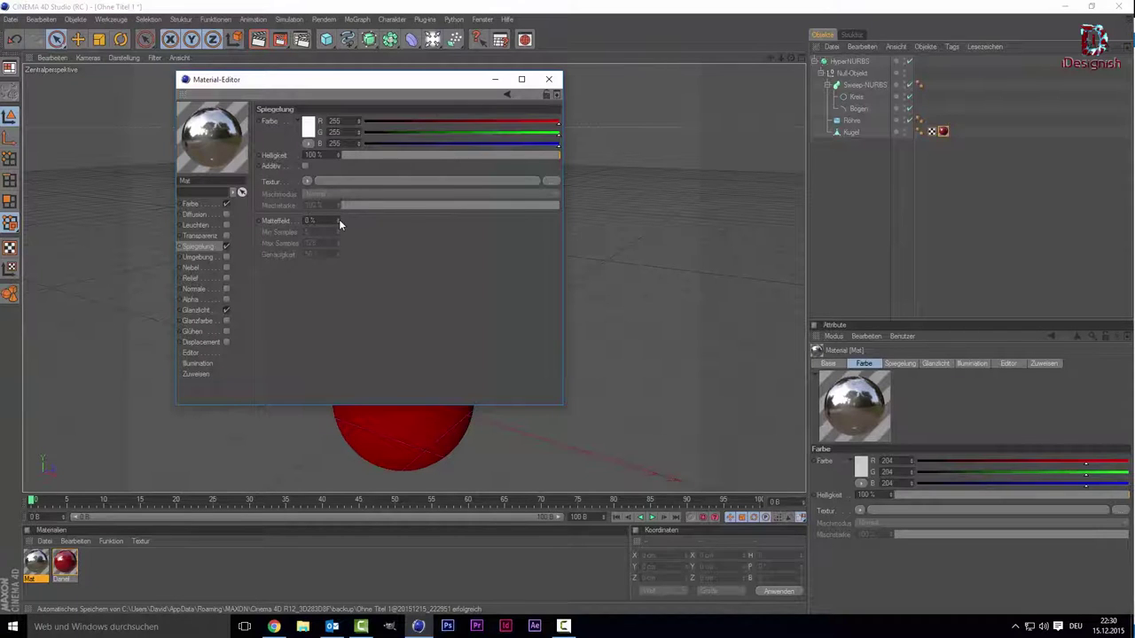
{"action": "mouse_move", "coordinate": [338, 220]}
{"action": "left_mouse_down"}
{"action": "mouse_move", "coordinate": [350, 220]}
{"action": "mouse_move", "coordinate": [336, 219]}
{"action": "left_mouse_up"}
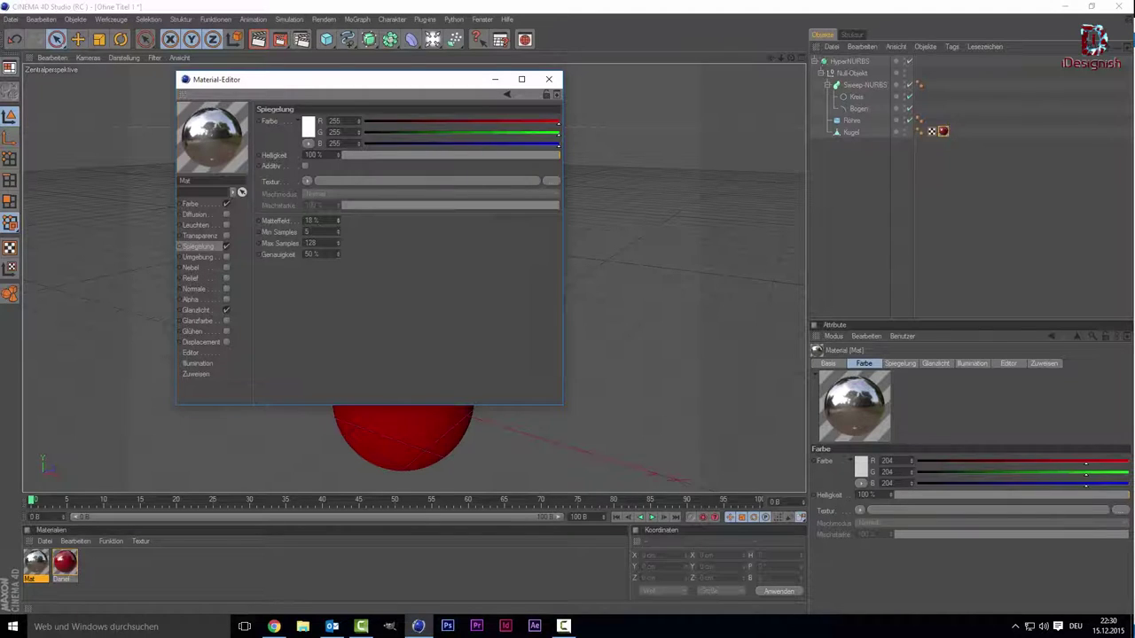
{"action": "left_click_drag", "start_coordinate": [339, 220], "coordinate": [323, 220]}
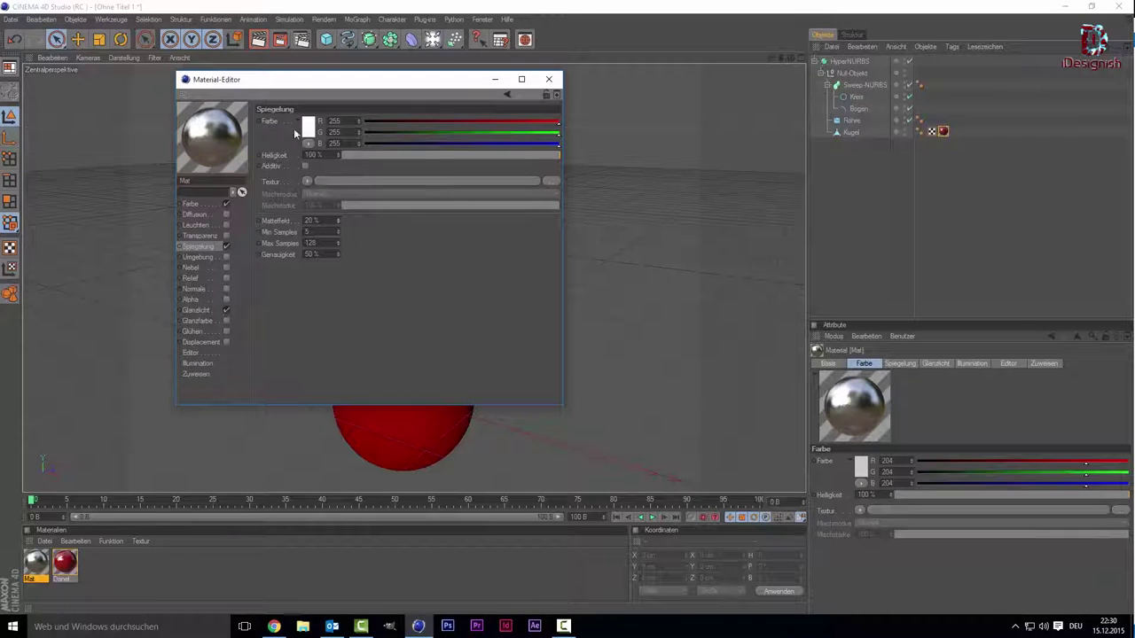
{"action": "left_click", "coordinate": [317, 220]}
{"action": "type", "text": "30"}
{"action": "key", "text": "Return"}
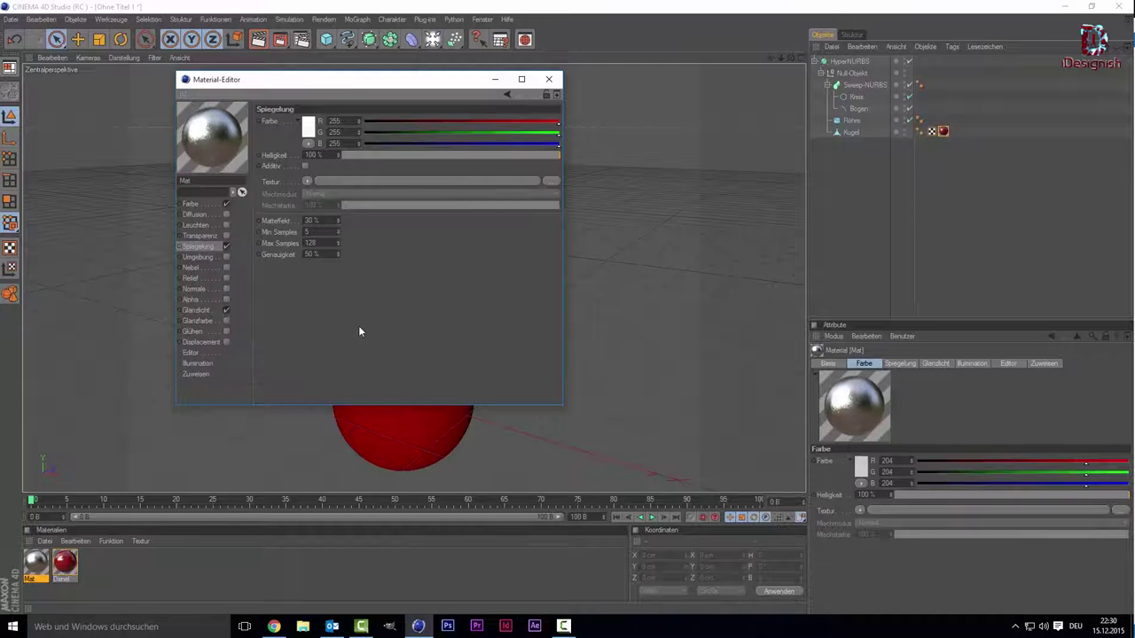
{"action": "left_click", "coordinate": [312, 220]}
{"action": "type", "text": "25"}
{"action": "key", "text": "Return"}
{"action": "left_click", "coordinate": [548, 85]}
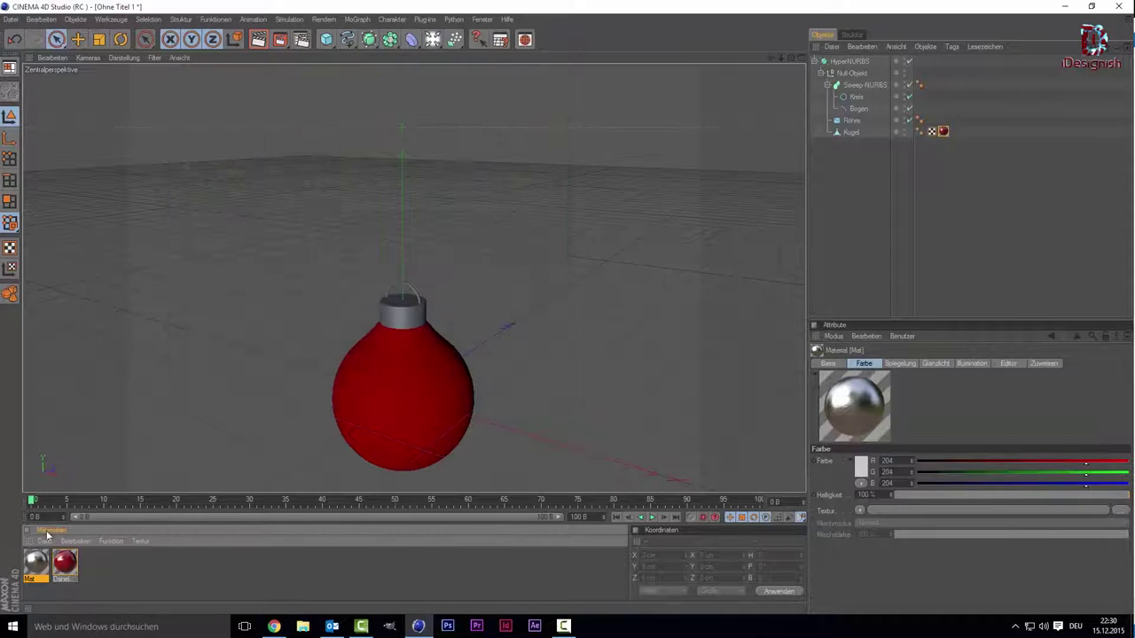
- Apply the Mat material to the Röhre cap and the Sweep-NURBS handle
{"action": "left_click_drag", "start_coordinate": [391, 316], "coordinate": [391, 315]}
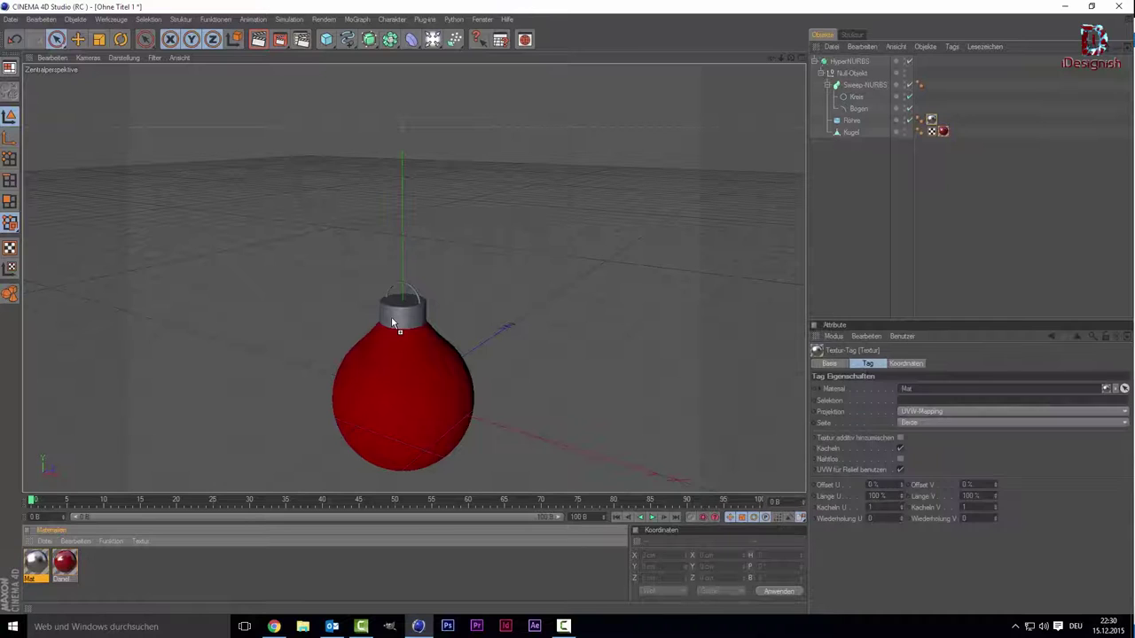
{"action": "scroll", "coordinate": [295, 339], "scroll_direction": "up", "scroll_amount": 3}
{"action": "scroll", "coordinate": [220, 476], "scroll_direction": "up", "scroll_amount": 2}
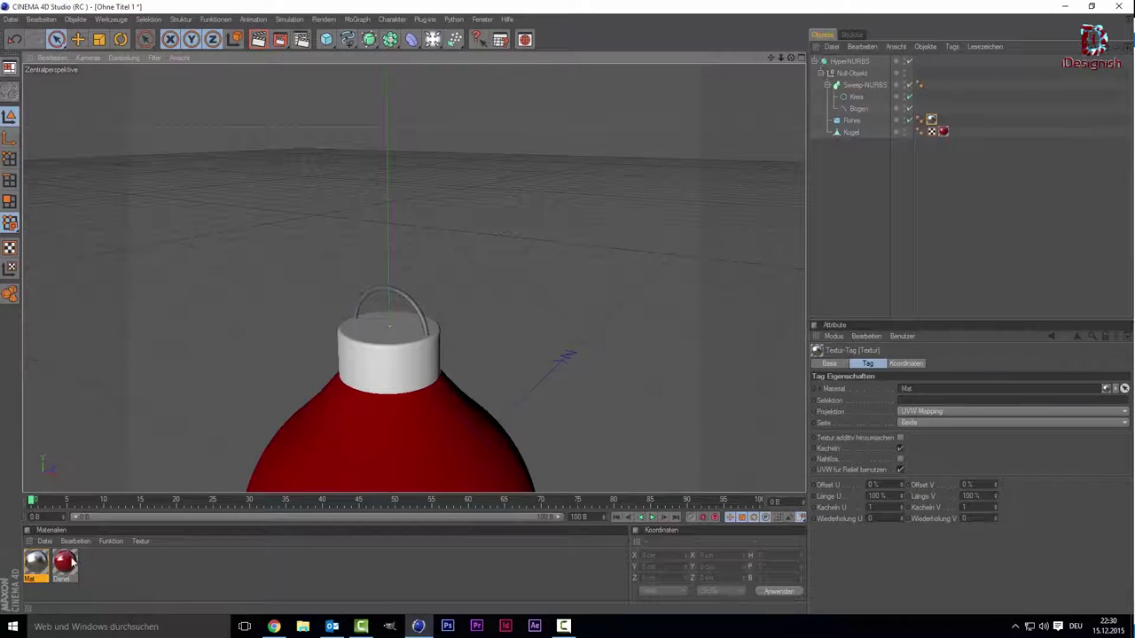
{"action": "left_click_drag", "start_coordinate": [36, 577], "coordinate": [410, 299]}
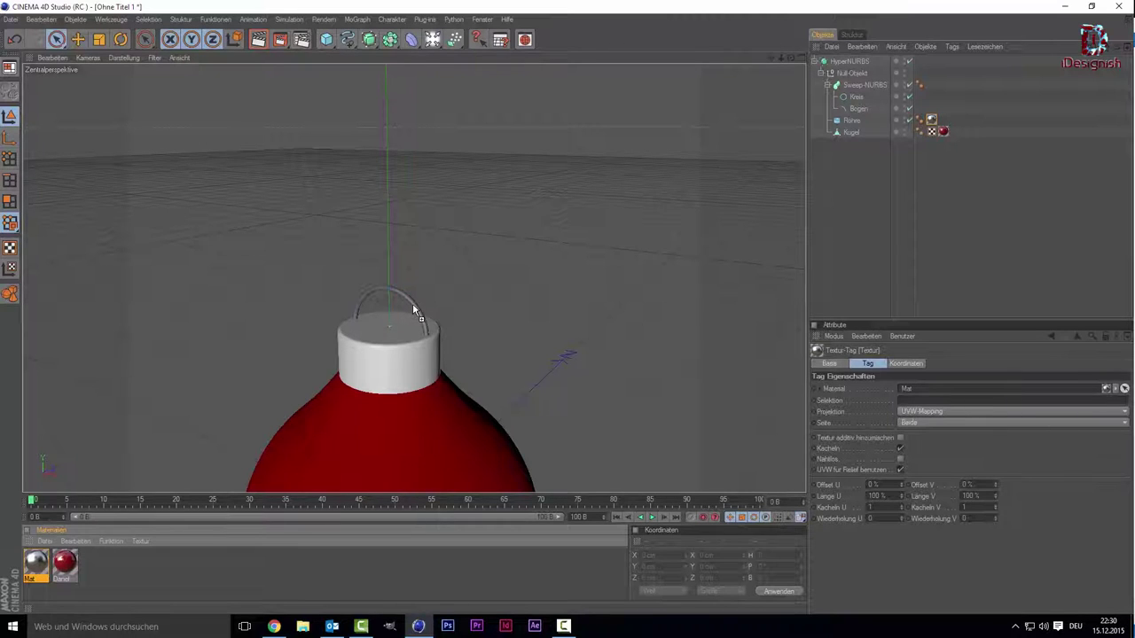
{"action": "left_click", "coordinate": [175, 240]}
{"action": "scroll", "coordinate": [142, 133], "scroll_direction": "down", "scroll_amount": 3}
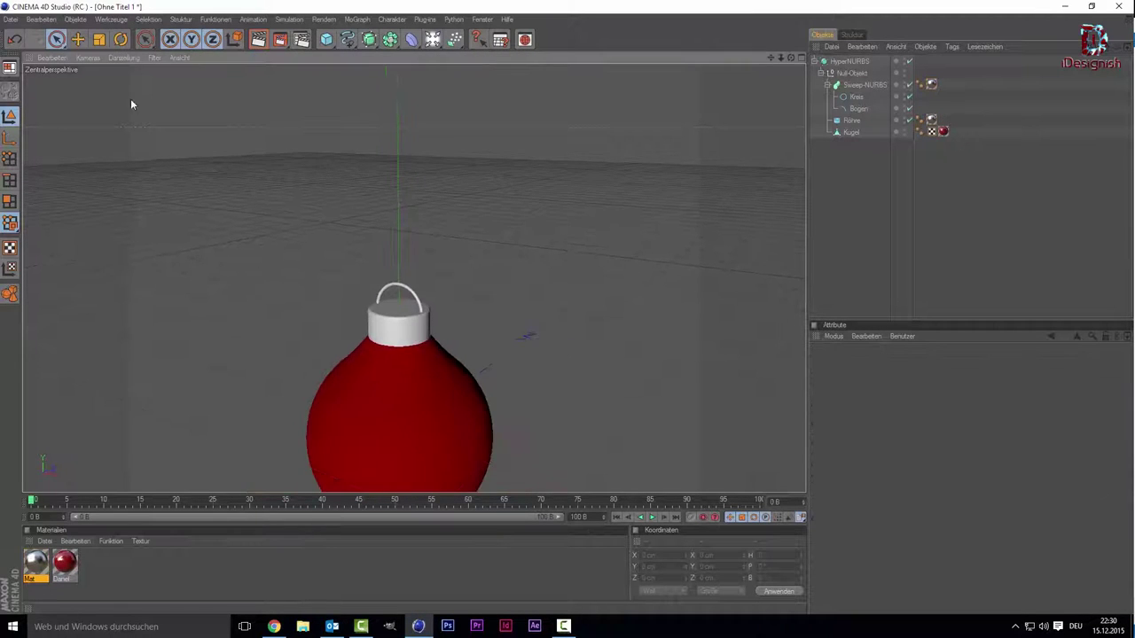
{"action": "scroll", "coordinate": [135, 142], "scroll_direction": "down", "scroll_amount": 2}
{"action": "scroll", "coordinate": [154, 192], "scroll_direction": "up", "scroll_amount": 2}
{"action": "scroll", "coordinate": [155, 191], "scroll_direction": "up", "scroll_amount": 1}
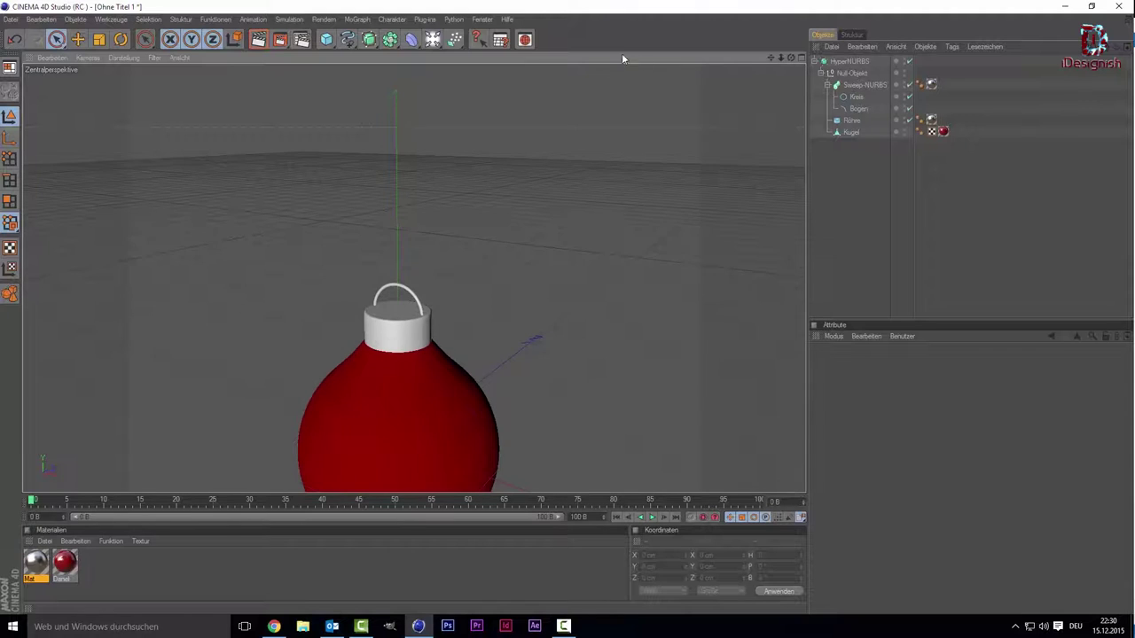
{"action": "left_click_drag", "start_coordinate": [771, 58], "coordinate": [774, 62]}
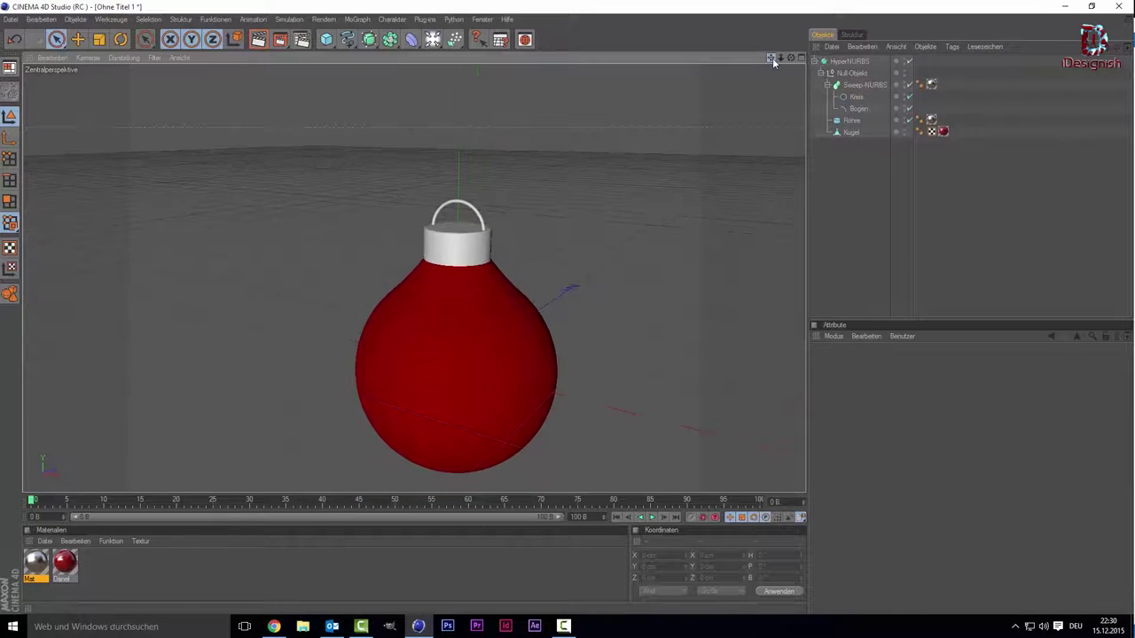
{"action": "scroll", "coordinate": [618, 169], "scroll_direction": "down", "scroll_amount": 2}
{"action": "scroll", "coordinate": [615, 169], "scroll_direction": "down", "scroll_amount": 1}
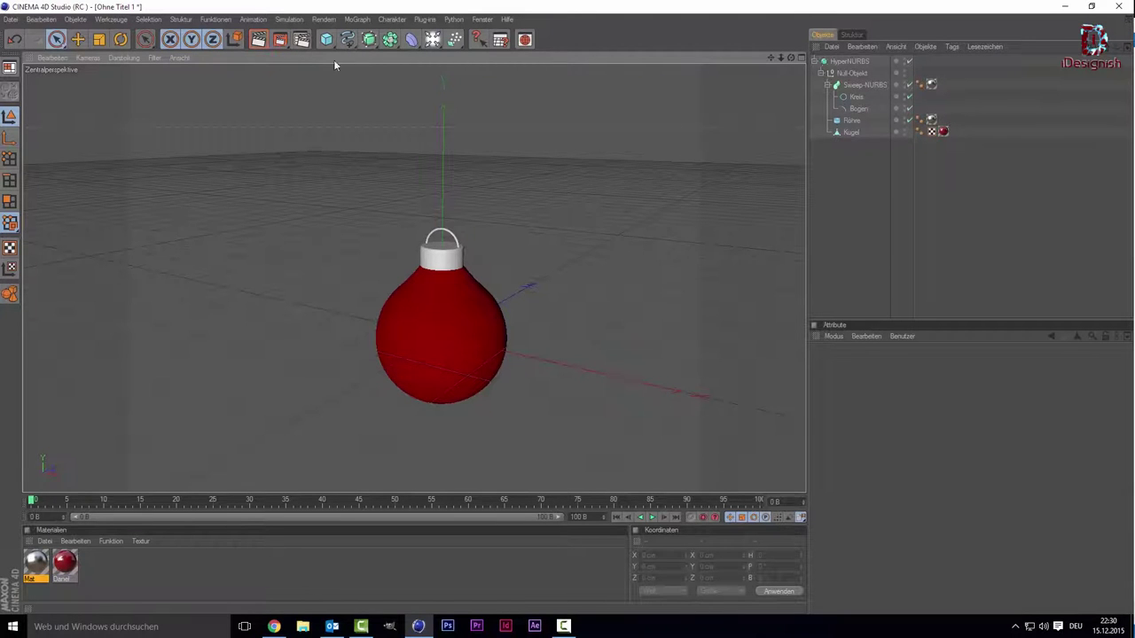
- Add a Boden floor, lower it under the bauble, and maximize the perspective view
{"action": "left_click", "coordinate": [435, 46]}
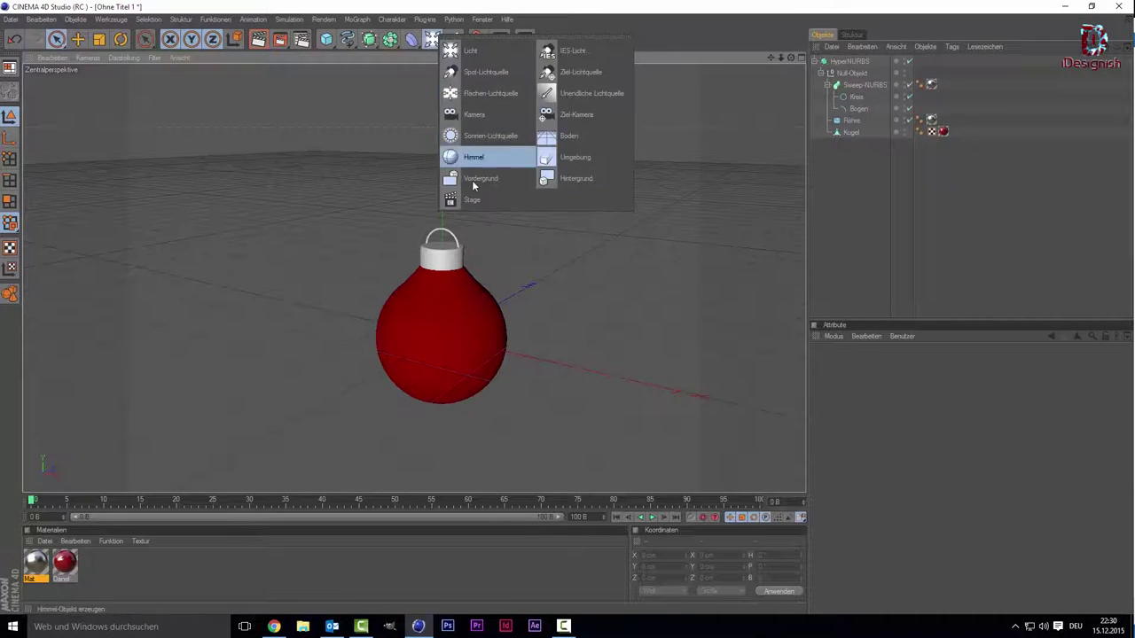
{"action": "left_click", "coordinate": [568, 136]}
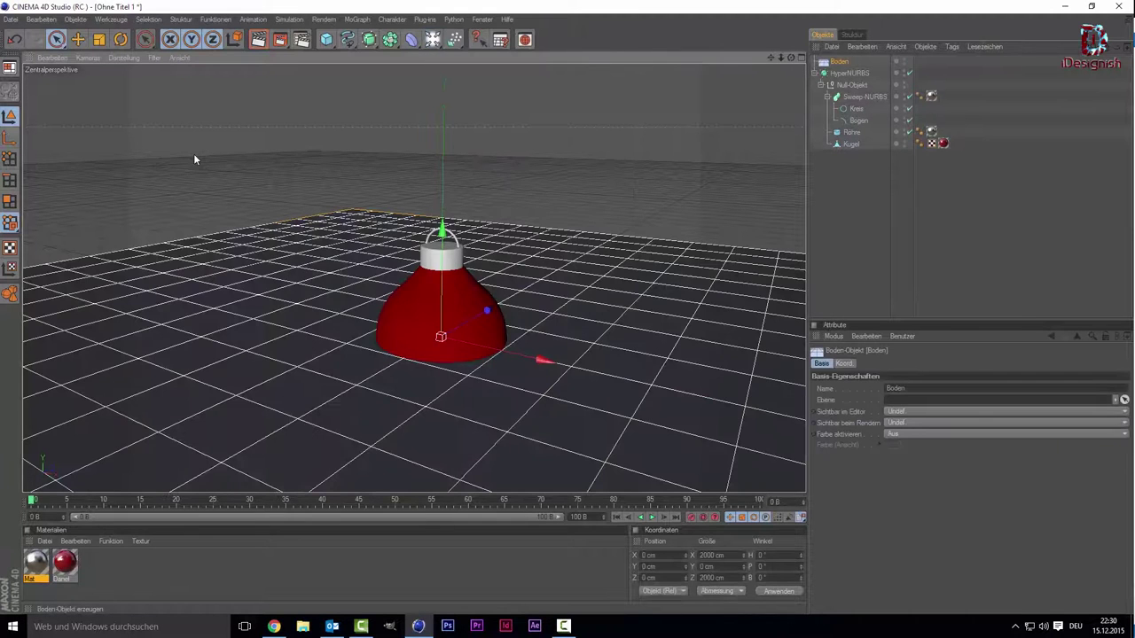
{"action": "middle_click", "coordinate": [194, 153]}
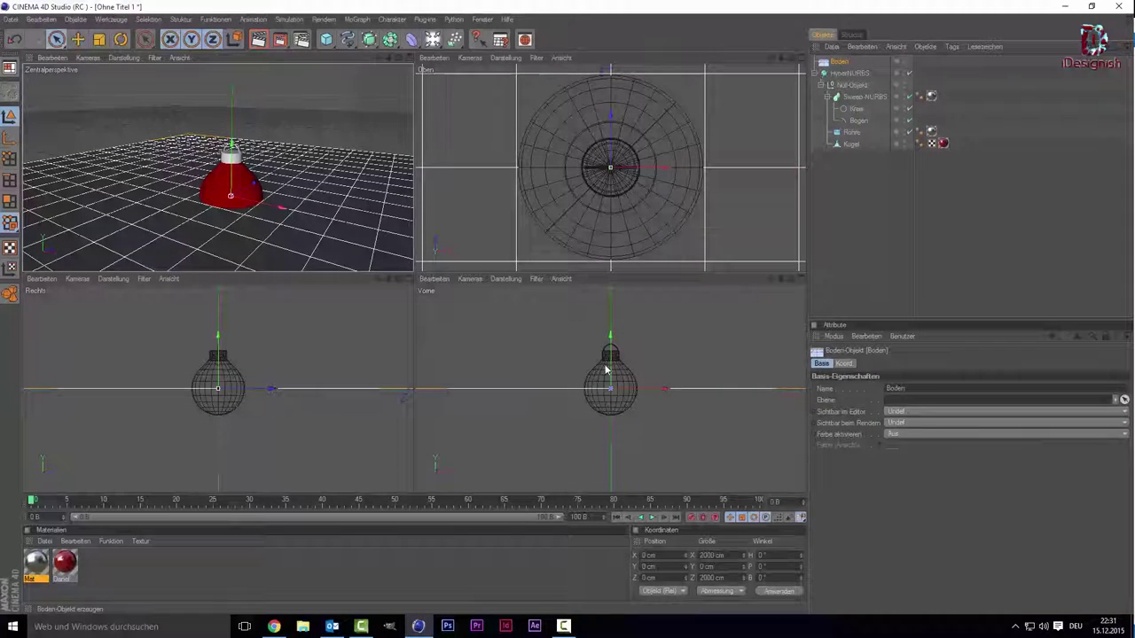
{"action": "mouse_move", "coordinate": [610, 350]}
{"action": "left_mouse_down"}
{"action": "mouse_move", "coordinate": [610, 389]}
{"action": "mouse_move", "coordinate": [610, 378]}
{"action": "left_mouse_up"}
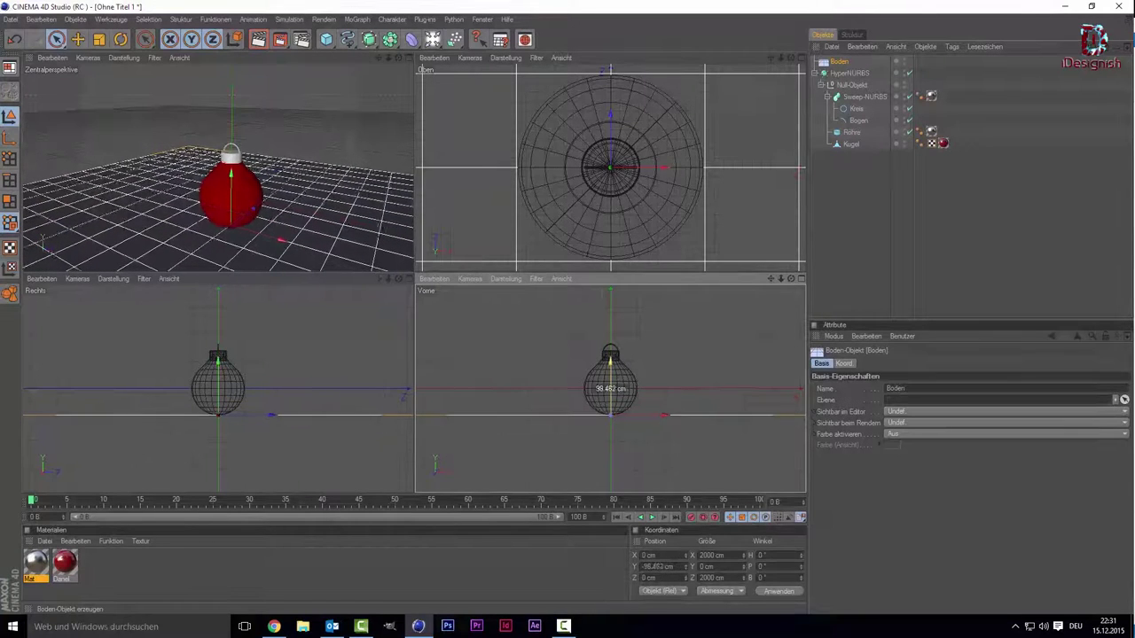
{"action": "scroll", "coordinate": [585, 373], "scroll_direction": "up", "scroll_amount": 5}
{"action": "scroll", "coordinate": [586, 377], "scroll_direction": "up", "scroll_amount": 2}
{"action": "scroll", "coordinate": [585, 381], "scroll_direction": "up", "scroll_amount": 2}
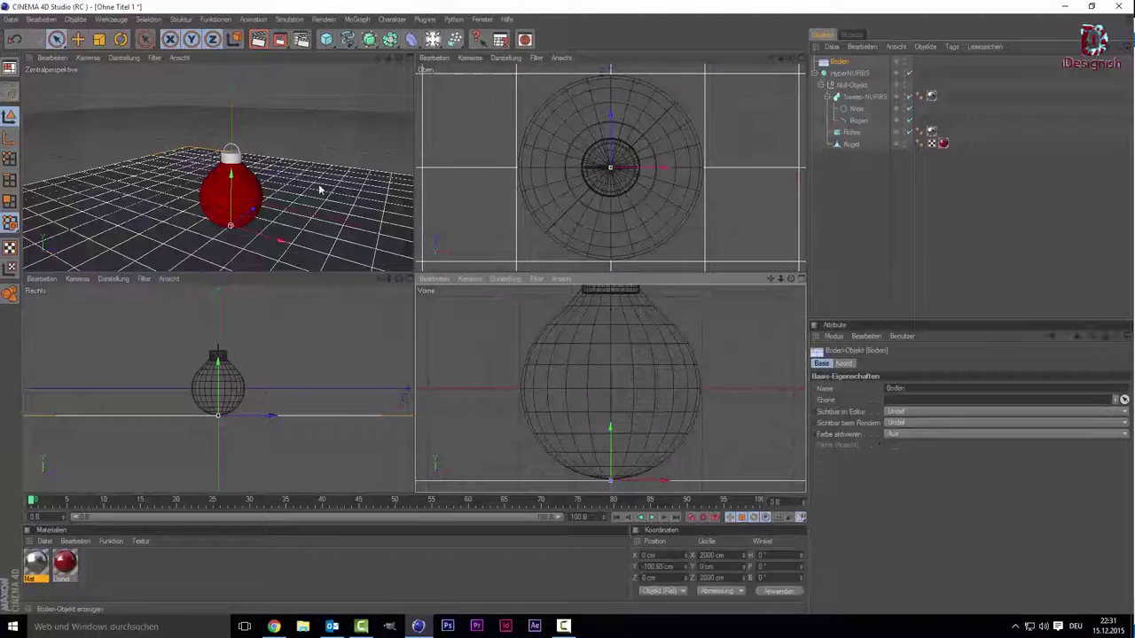
{"action": "middle_click", "coordinate": [212, 147]}
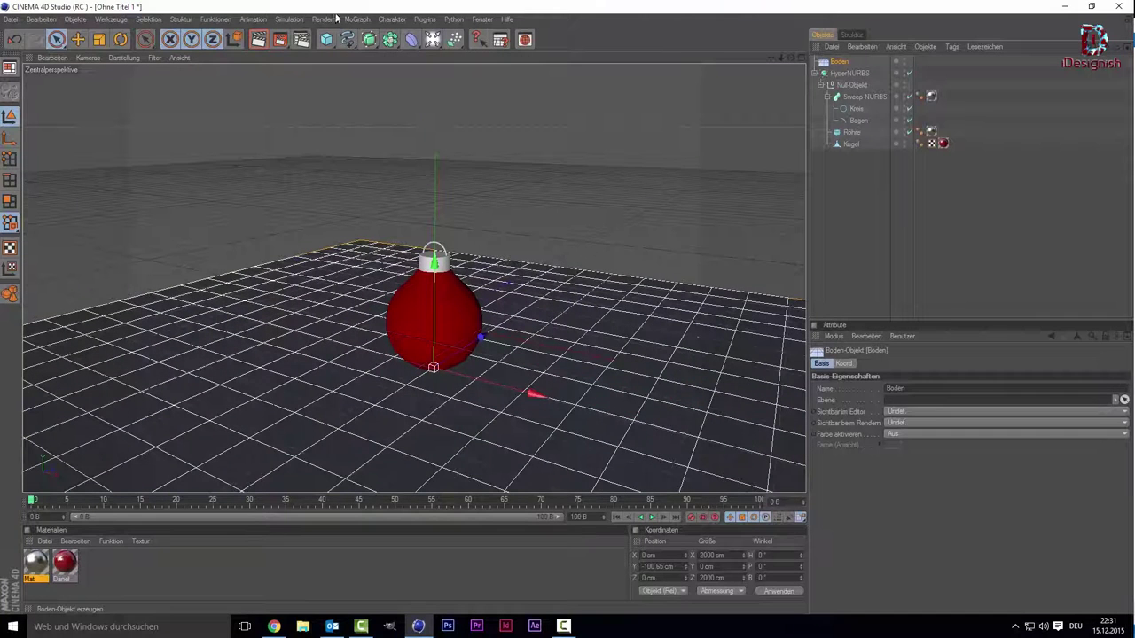
- Add a point light and an Array, nesting the light inside the Array
{"action": "left_click", "coordinate": [432, 41]}
{"action": "left_click", "coordinate": [457, 51]}
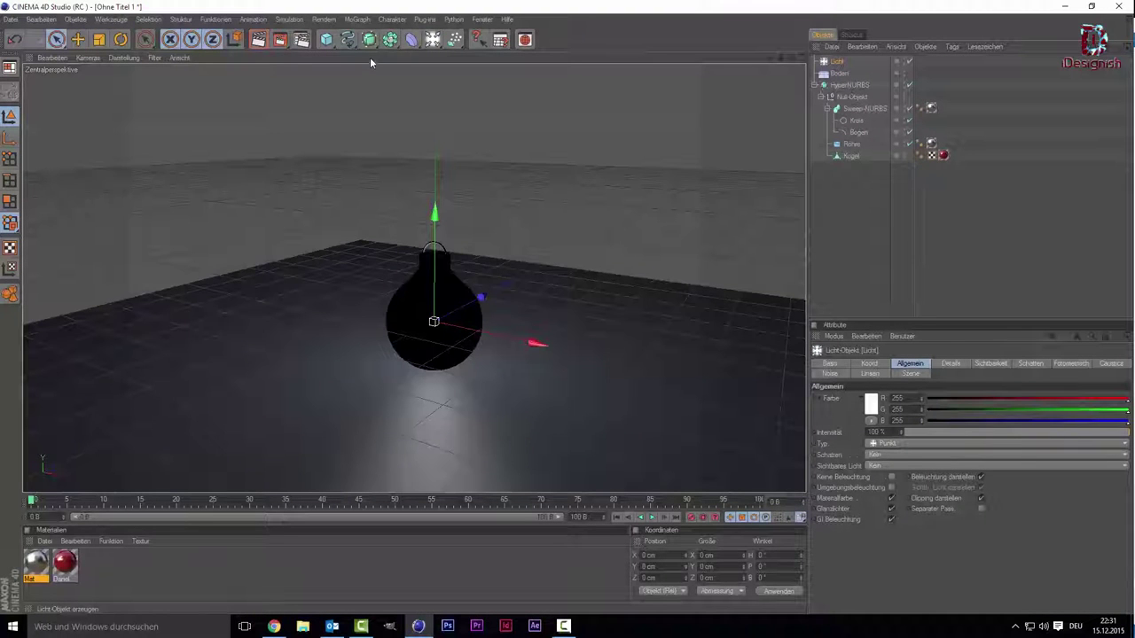
{"action": "left_click", "coordinate": [388, 41]}
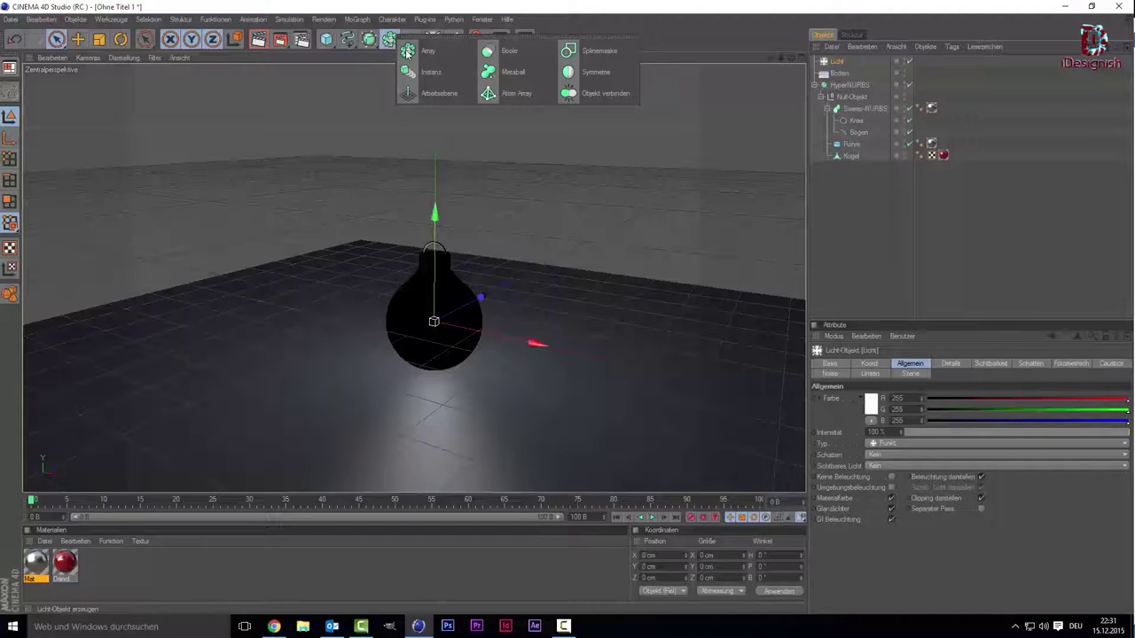
{"action": "left_click", "coordinate": [428, 50]}
{"action": "left_click_drag", "start_coordinate": [836, 73], "coordinate": [837, 62]}
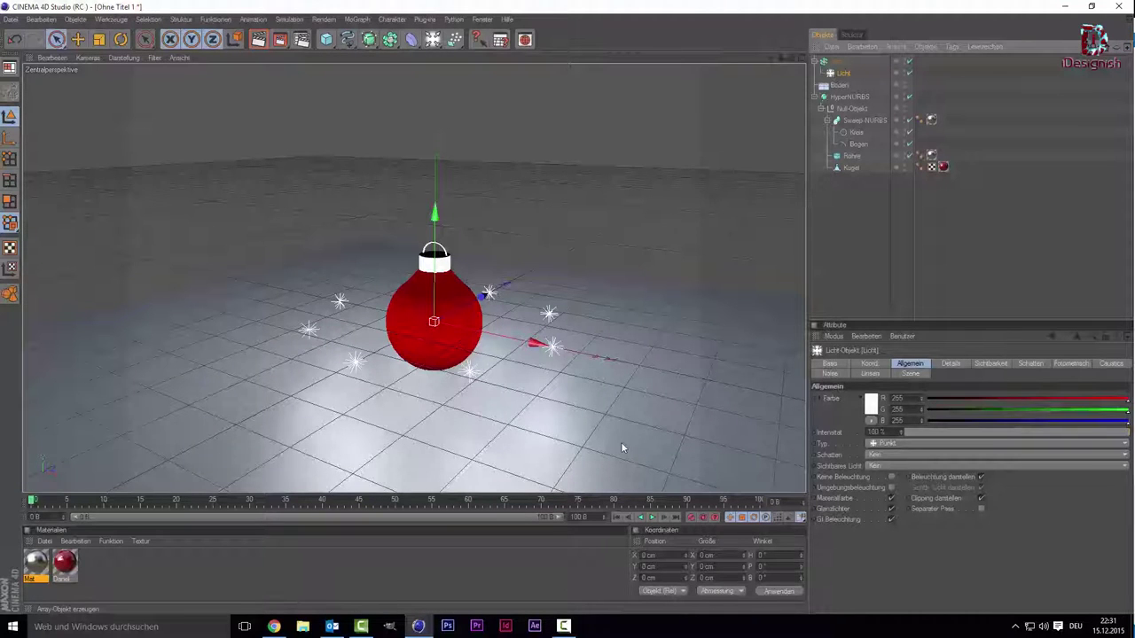
- Set the Array radius to 637 cm
{"action": "left_click", "coordinate": [829, 62]}
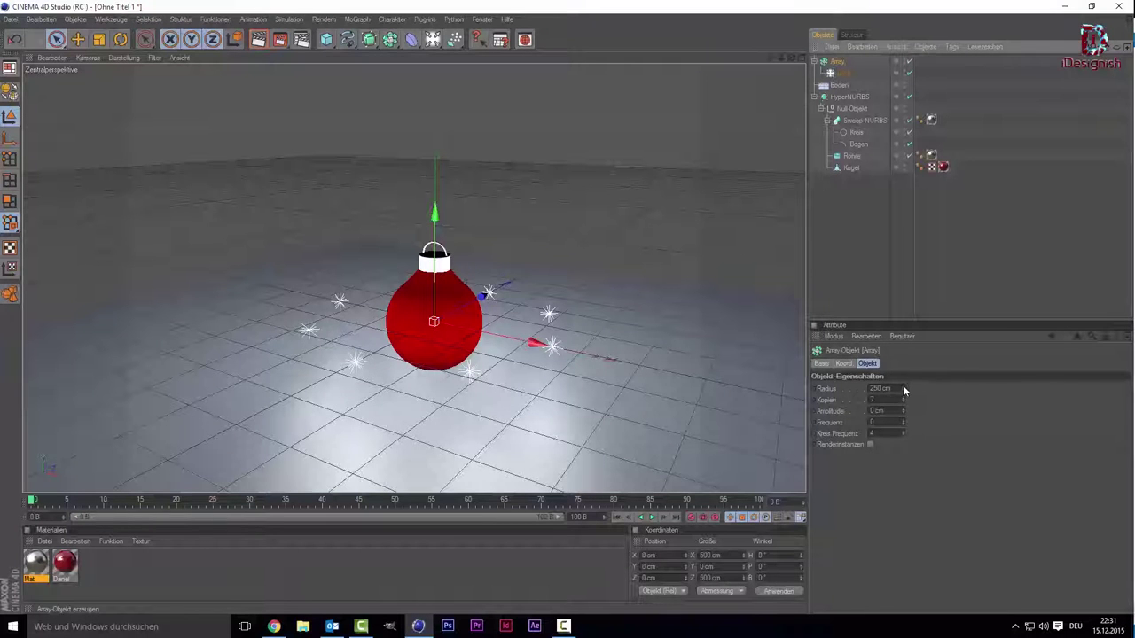
{"action": "left_click_drag", "start_coordinate": [902, 388], "coordinate": [1020, 388]}
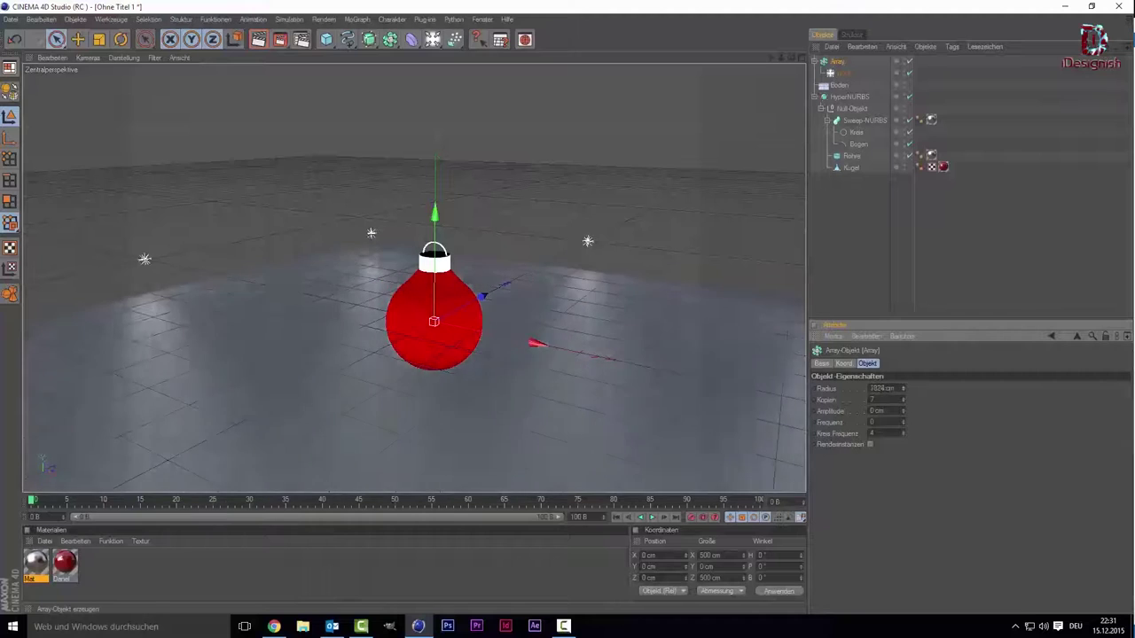
{"action": "left_click_drag", "start_coordinate": [902, 388], "coordinate": [851, 388]}
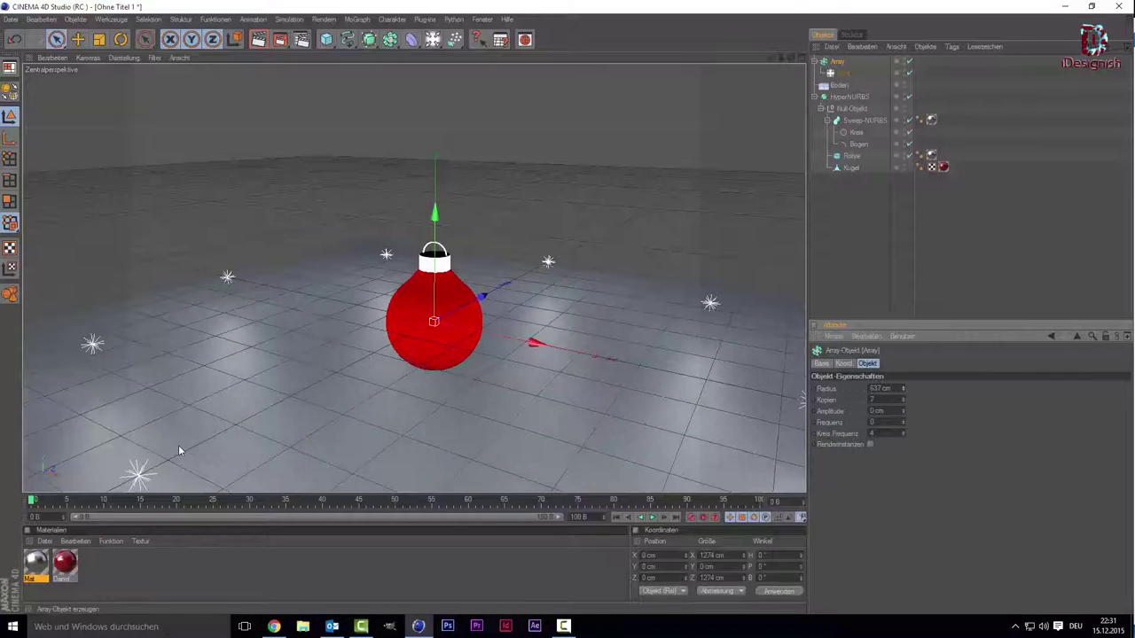
- Create Mat.1 with Spiegelung at 20% Helligkeit and apply it to the Boden floor
{"action": "double_click", "coordinate": [220, 577]}
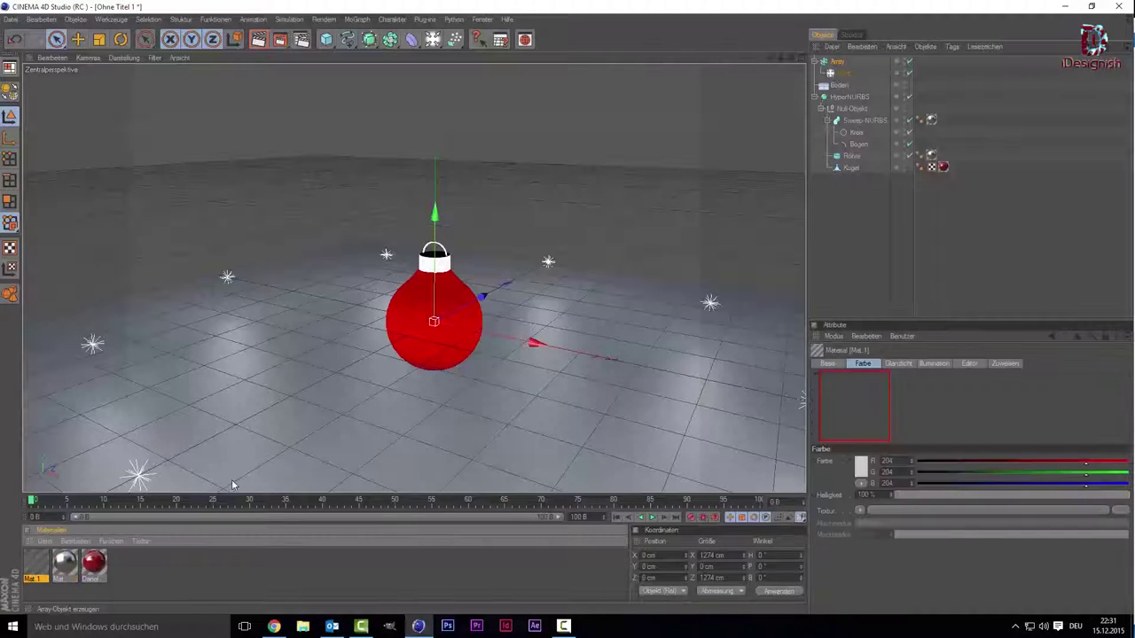
{"action": "double_click", "coordinate": [36, 568]}
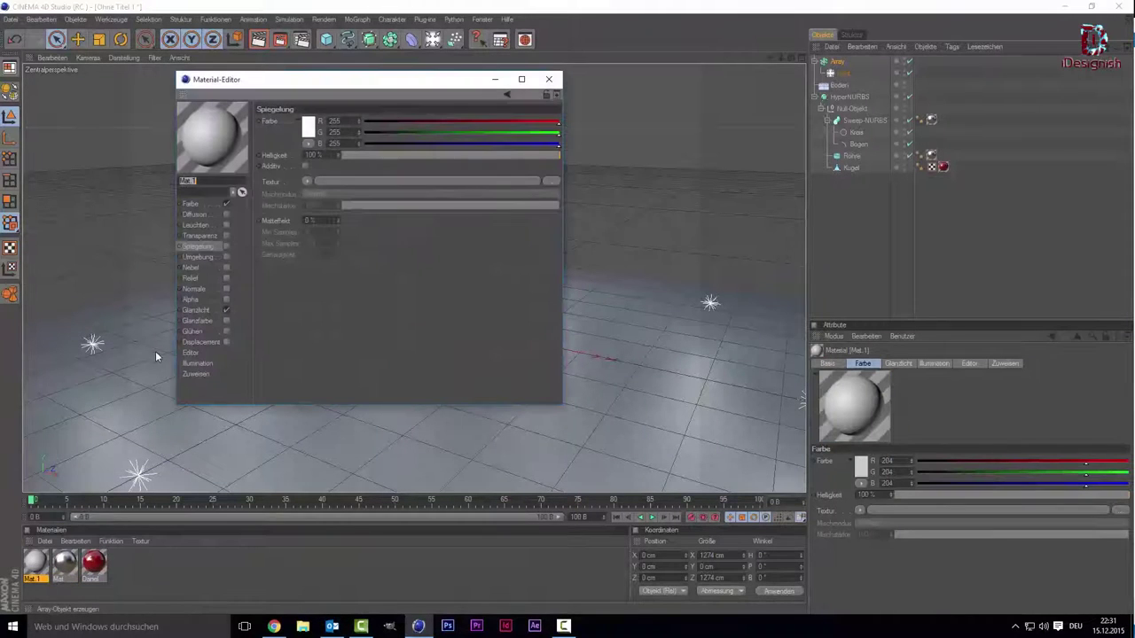
{"action": "left_click", "coordinate": [226, 246]}
{"action": "double_click", "coordinate": [319, 155]}
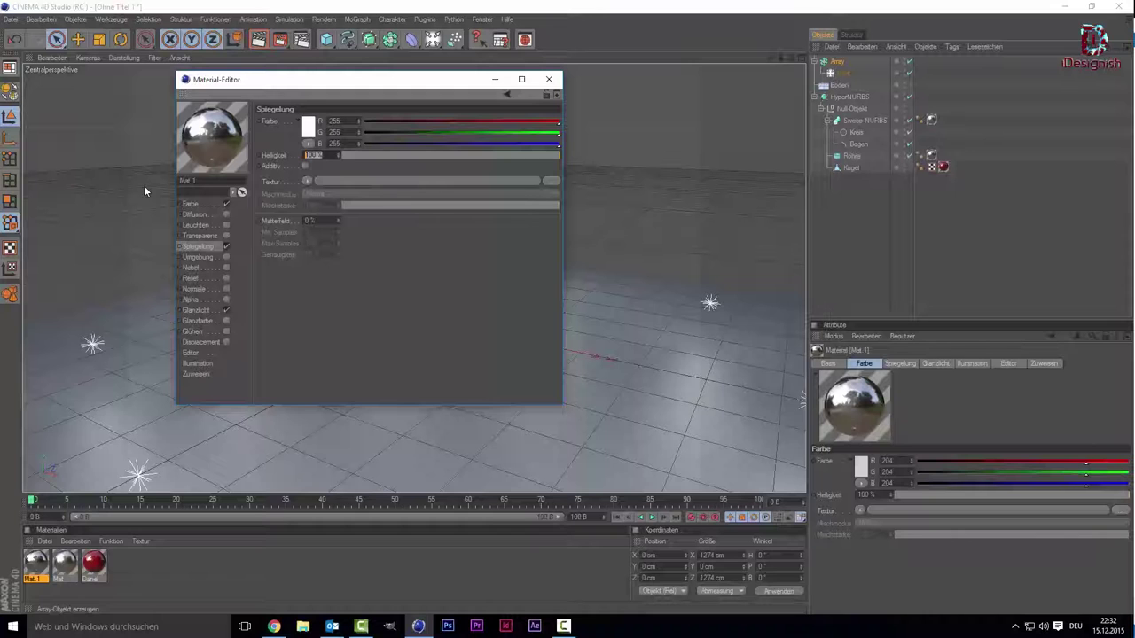
{"action": "type", "text": "20"}
{"action": "key", "text": "Return"}
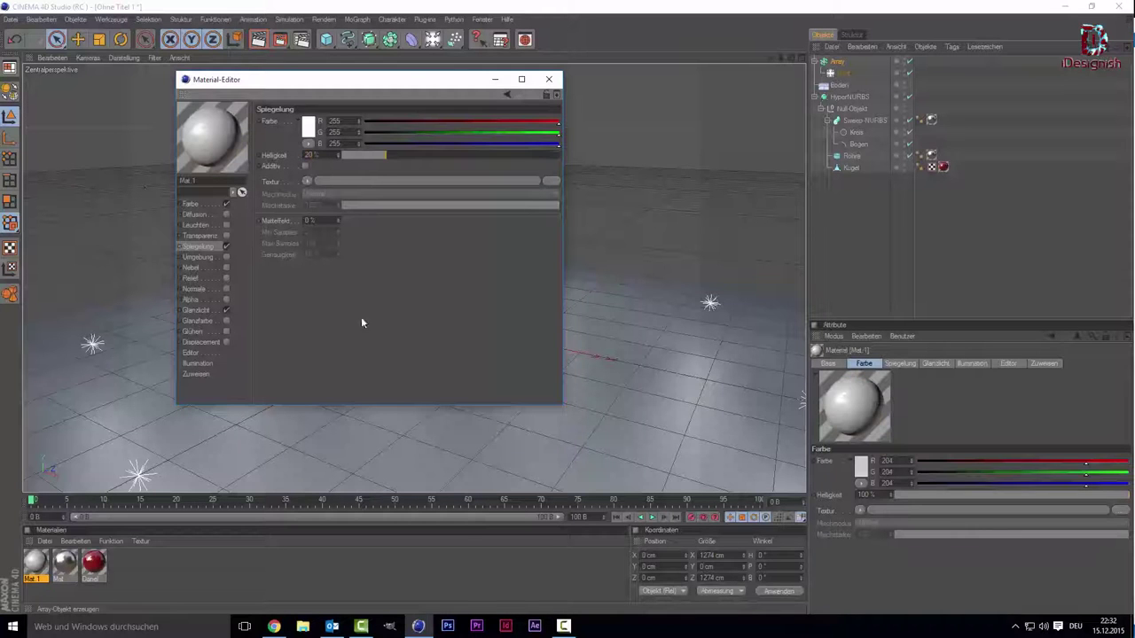
{"action": "left_click", "coordinate": [549, 79]}
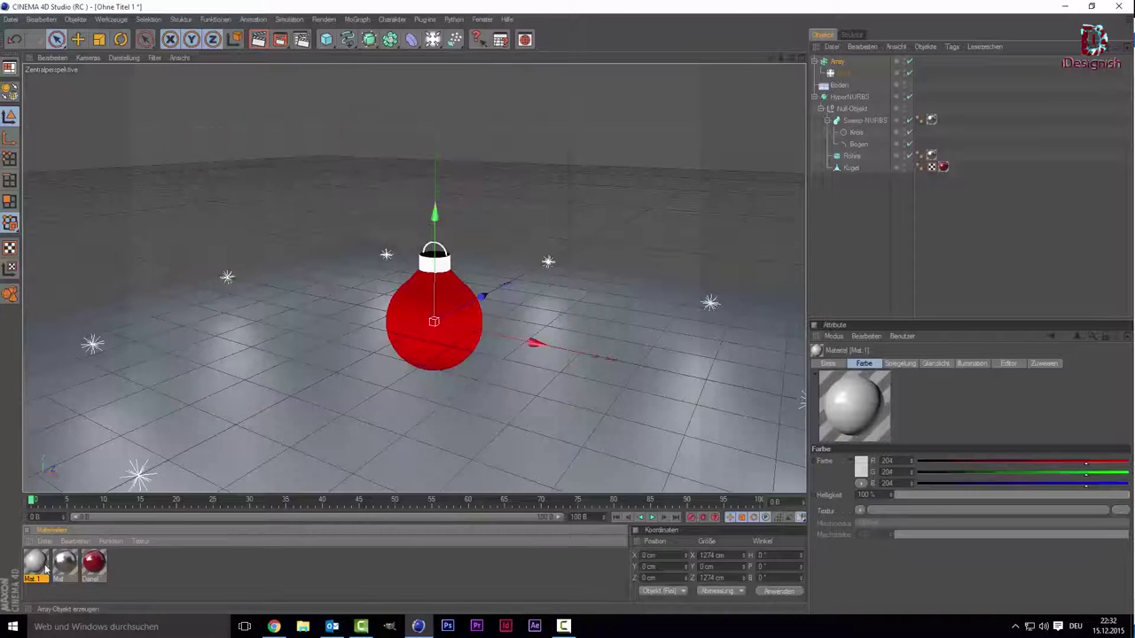
{"action": "left_click_drag", "start_coordinate": [97, 525], "coordinate": [236, 441]}
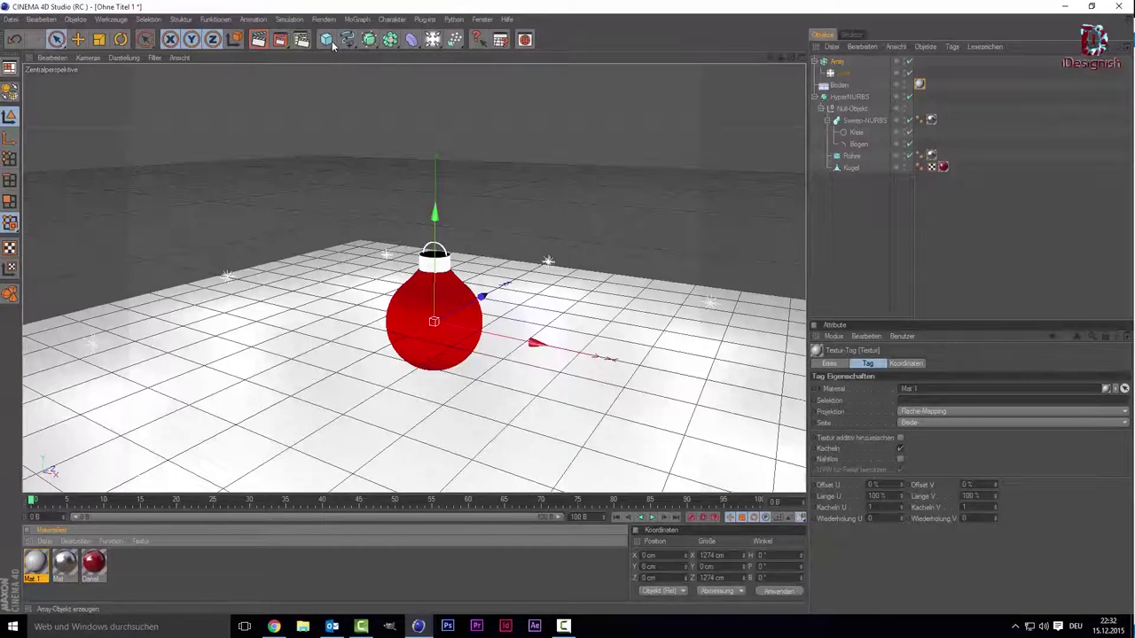
- Add an Ebene plane and a Klon cloner, nesting the plane inside the cloner
{"action": "left_click", "coordinate": [330, 39]}
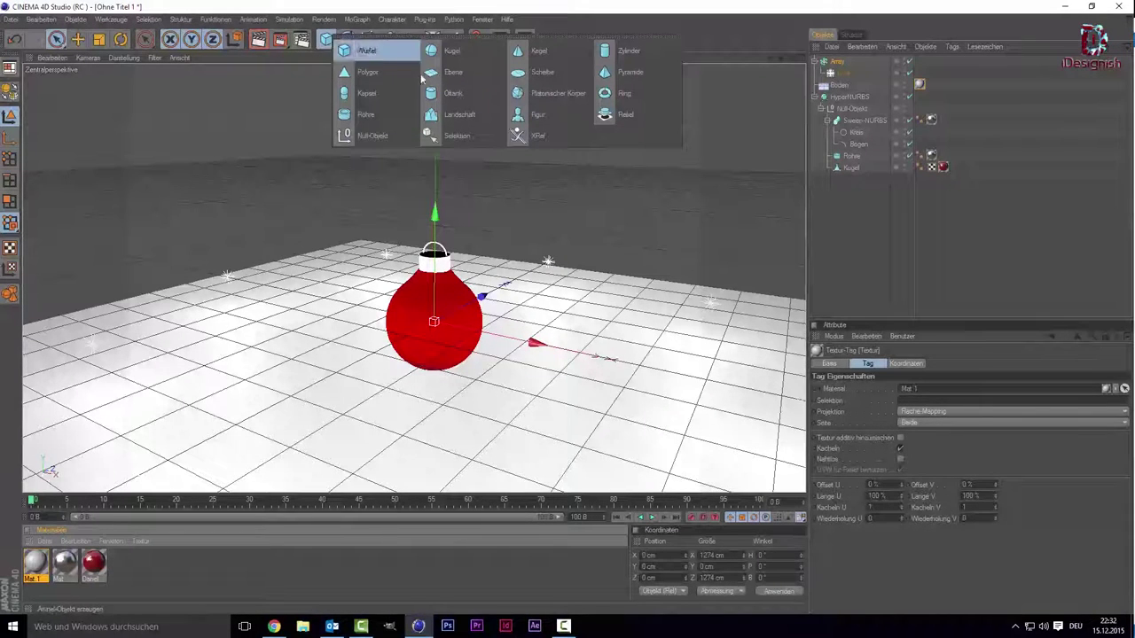
{"action": "left_click", "coordinate": [446, 73]}
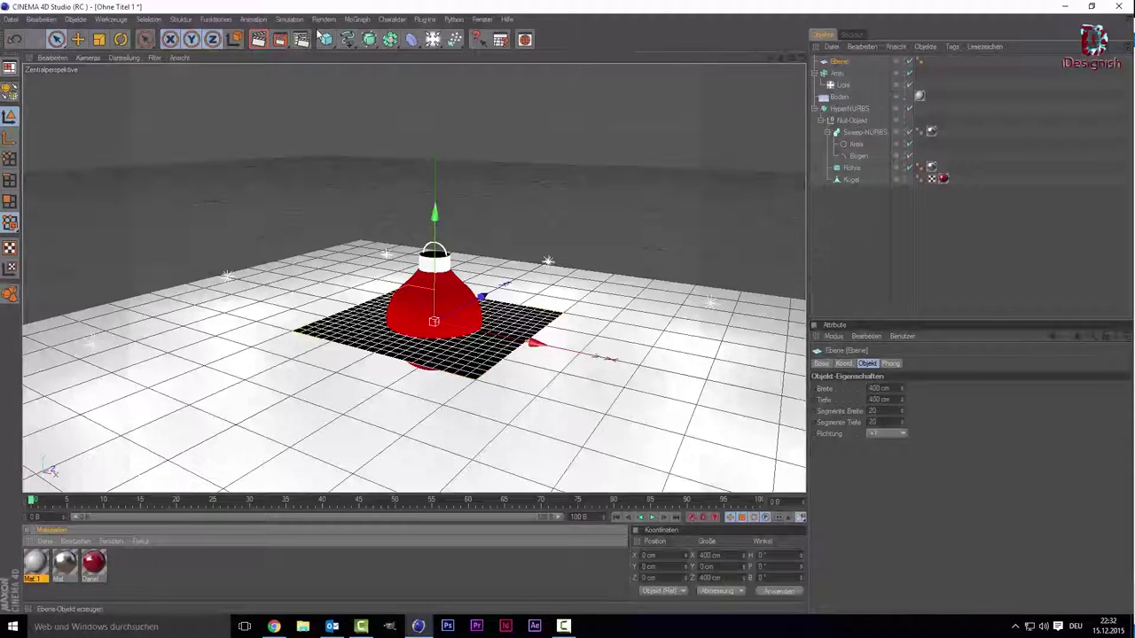
{"action": "left_click", "coordinate": [358, 20]}
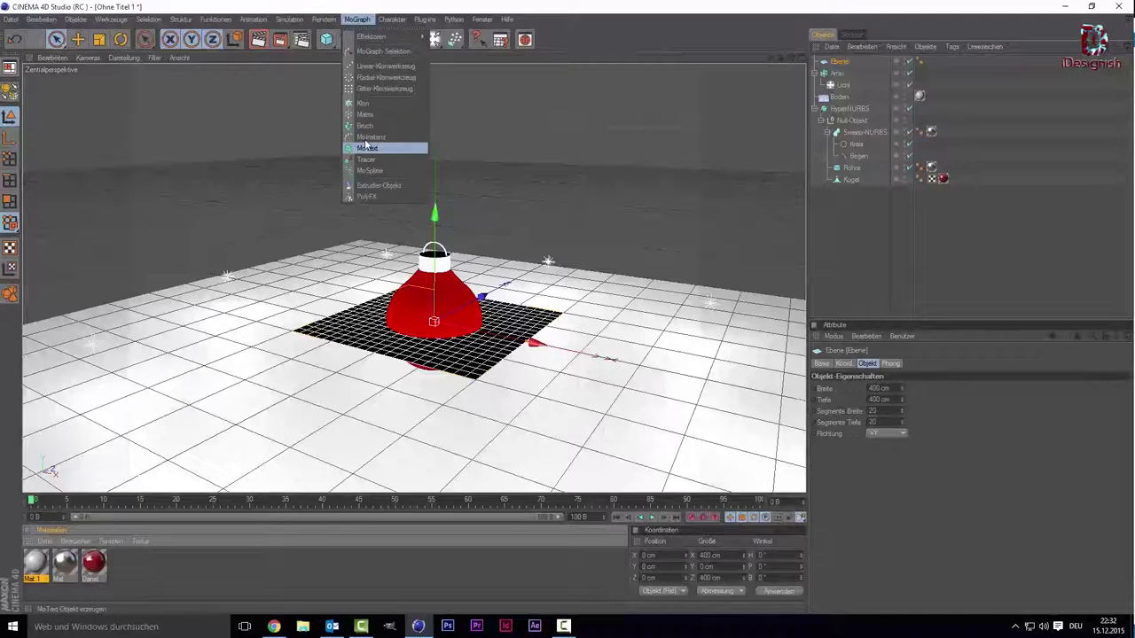
{"action": "left_click", "coordinate": [371, 103]}
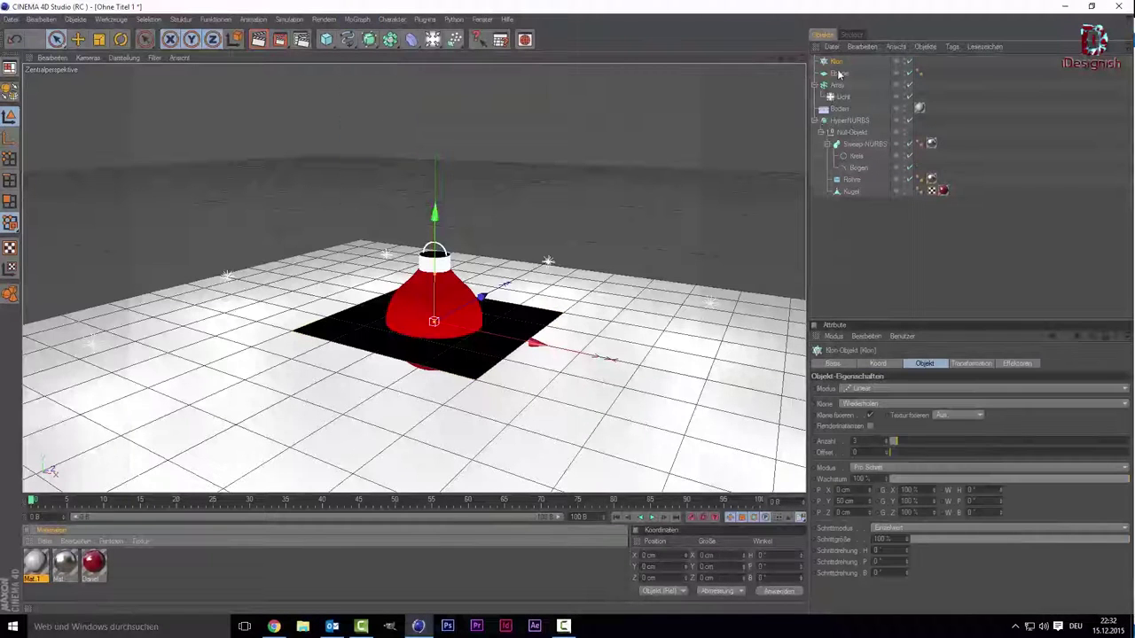
{"action": "left_click_drag", "start_coordinate": [836, 75], "coordinate": [836, 61]}
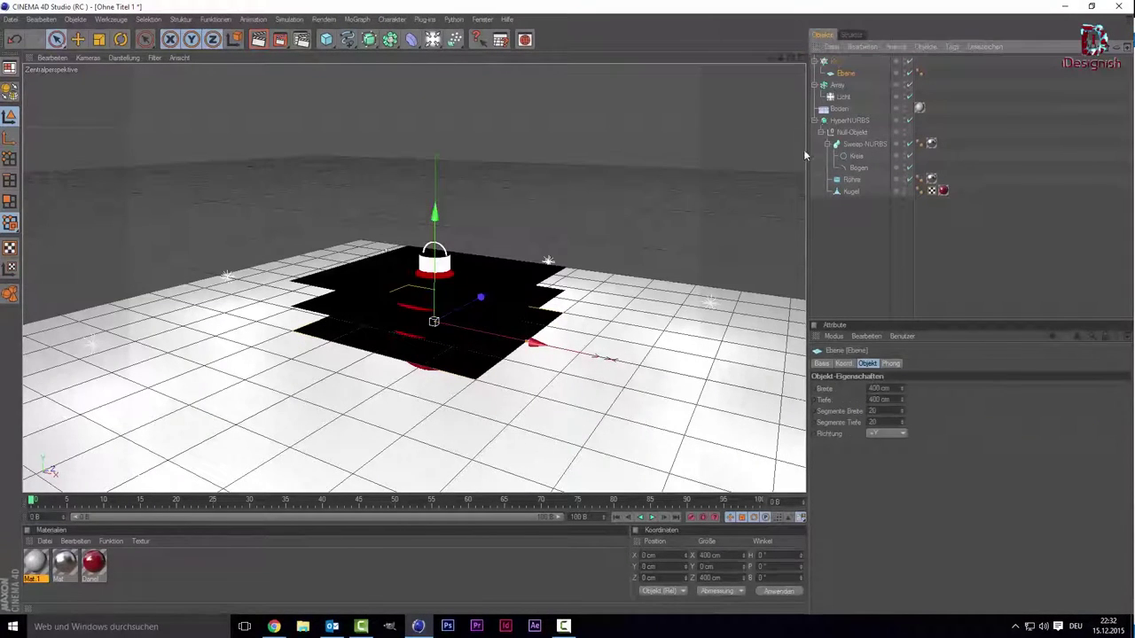
- Set the Klon to Gitter mode with counts 3, 1, 3
{"action": "left_click", "coordinate": [829, 62]}
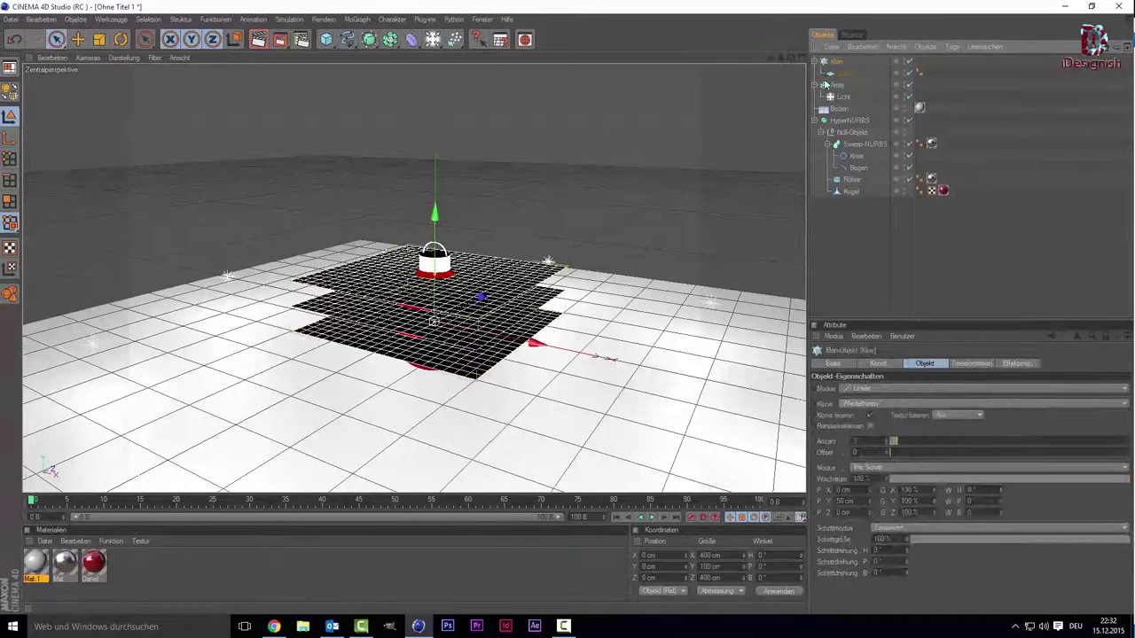
{"action": "left_click", "coordinate": [875, 389]}
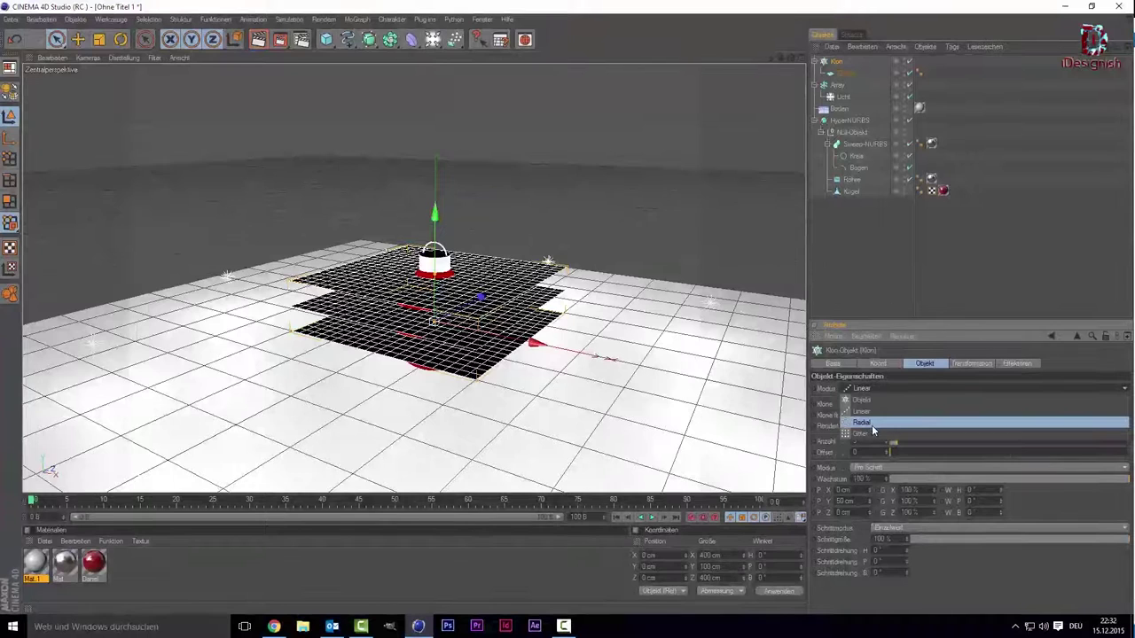
{"action": "left_click", "coordinate": [871, 433]}
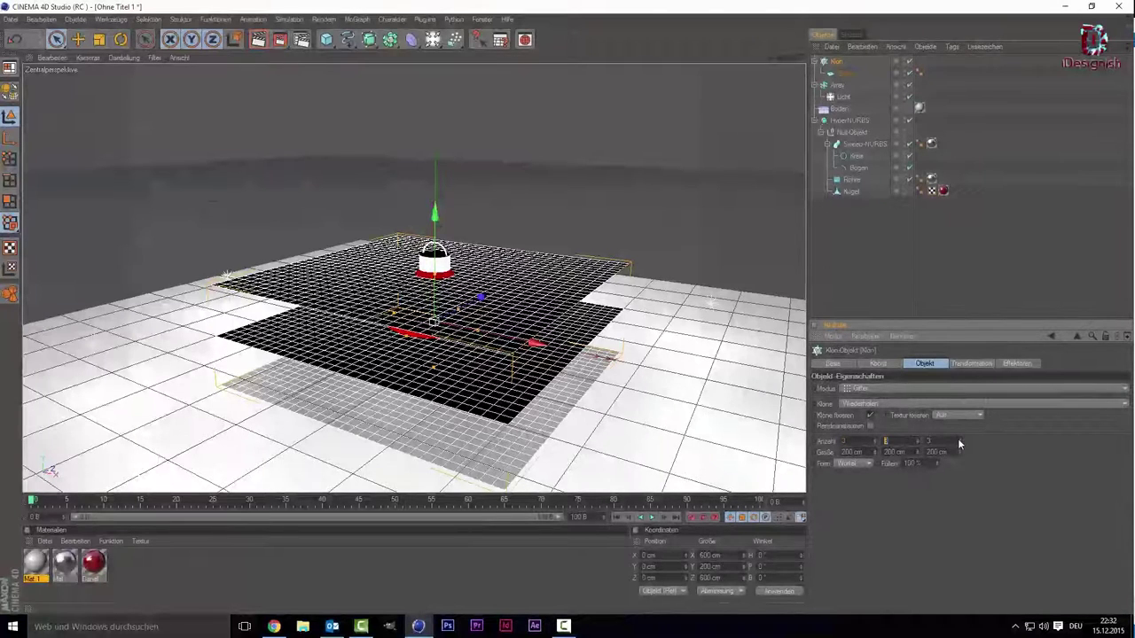
{"action": "key", "text": "Tab"}
{"action": "type", "text": "1"}
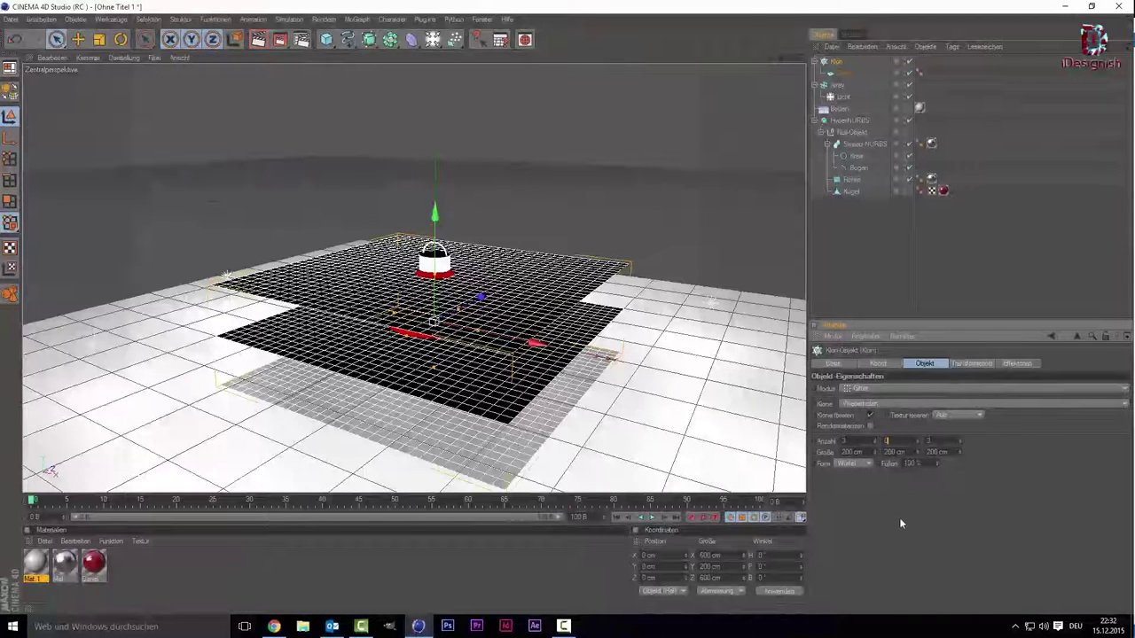
{"action": "key", "text": "Return"}
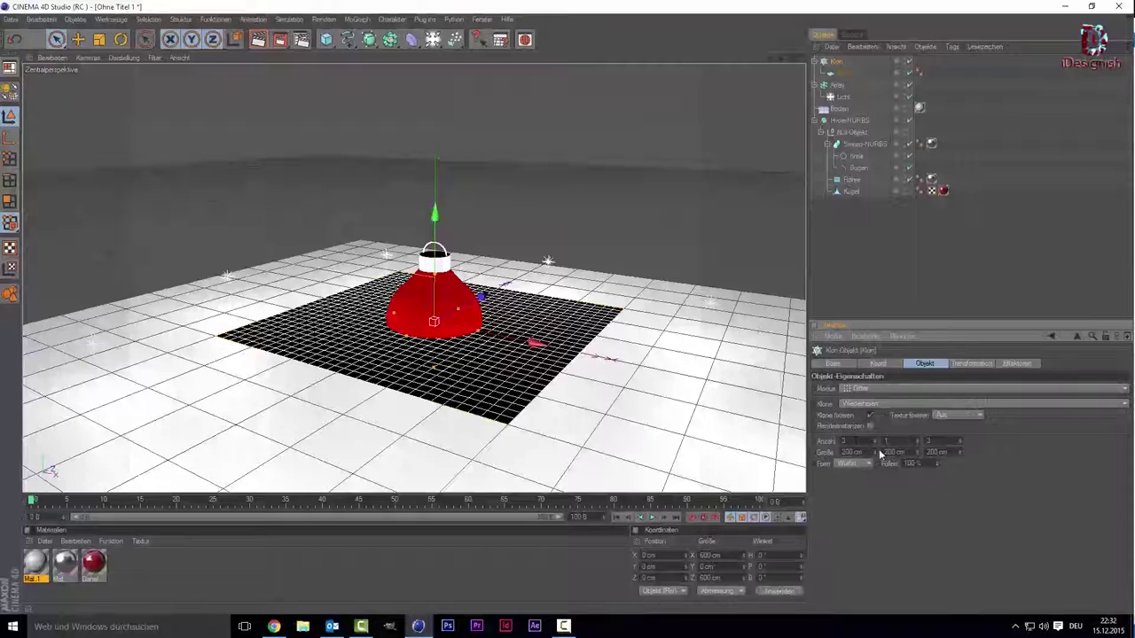
- Raise the clone size X to spread the planes apart, then scale the cloner down to about 465 × 534 cm
{"action": "mouse_move", "coordinate": [878, 456]}
{"action": "left_mouse_down"}
{"action": "mouse_move", "coordinate": [970, 469]}
{"action": "mouse_move", "coordinate": [1002, 455]}
{"action": "mouse_move", "coordinate": [971, 456]}
{"action": "left_mouse_up"}
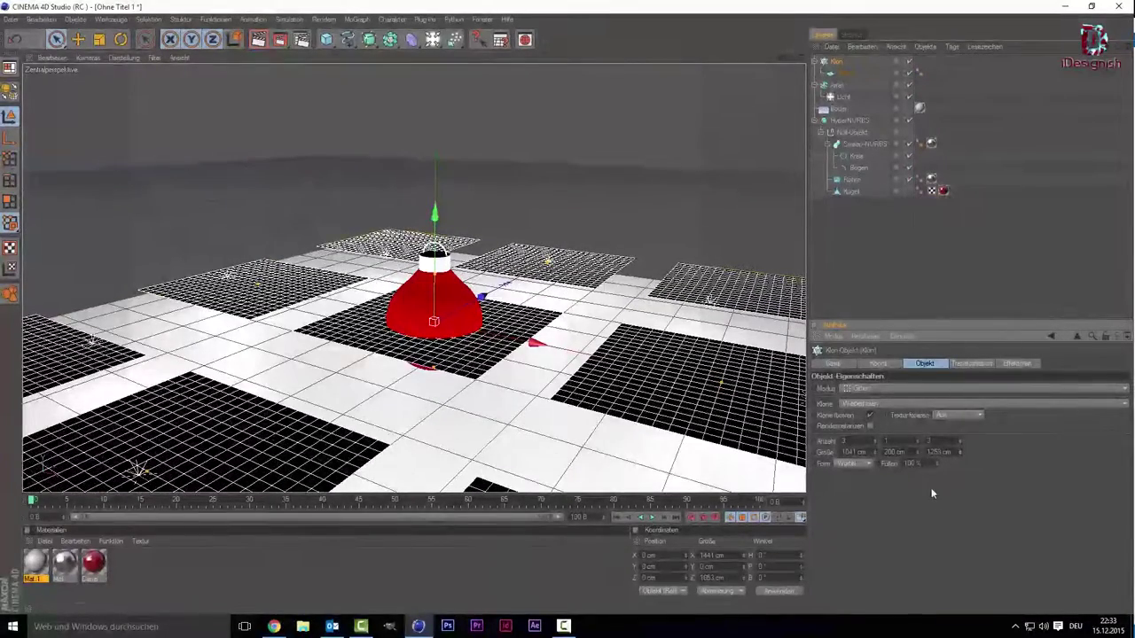
{"action": "left_click", "coordinate": [99, 39]}
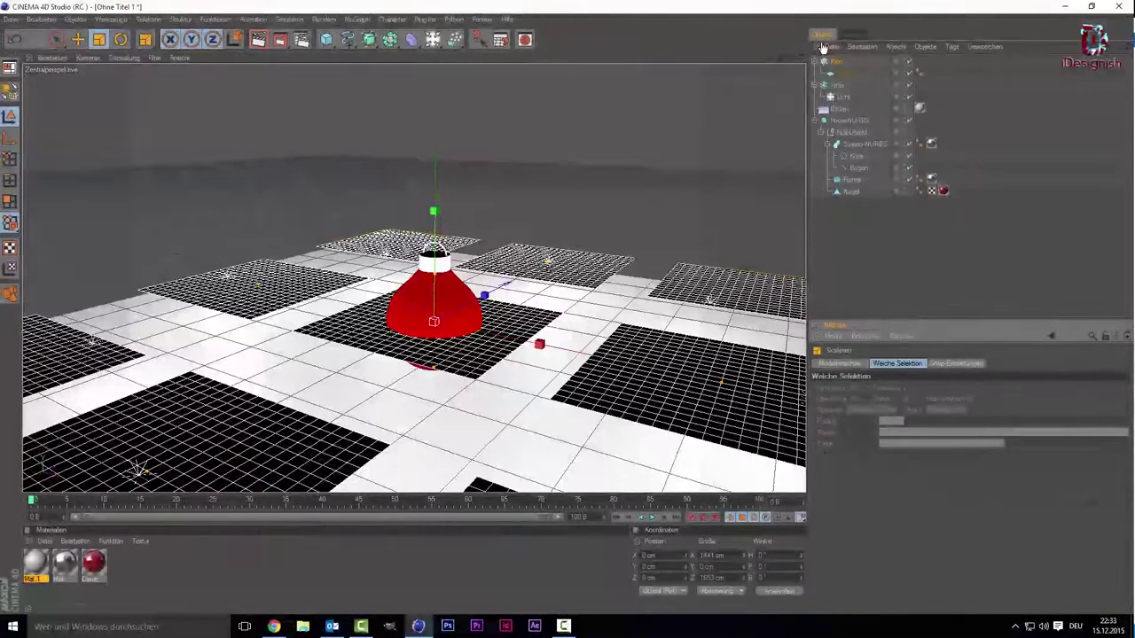
{"action": "left_click_drag", "start_coordinate": [438, 340], "coordinate": [434, 326]}
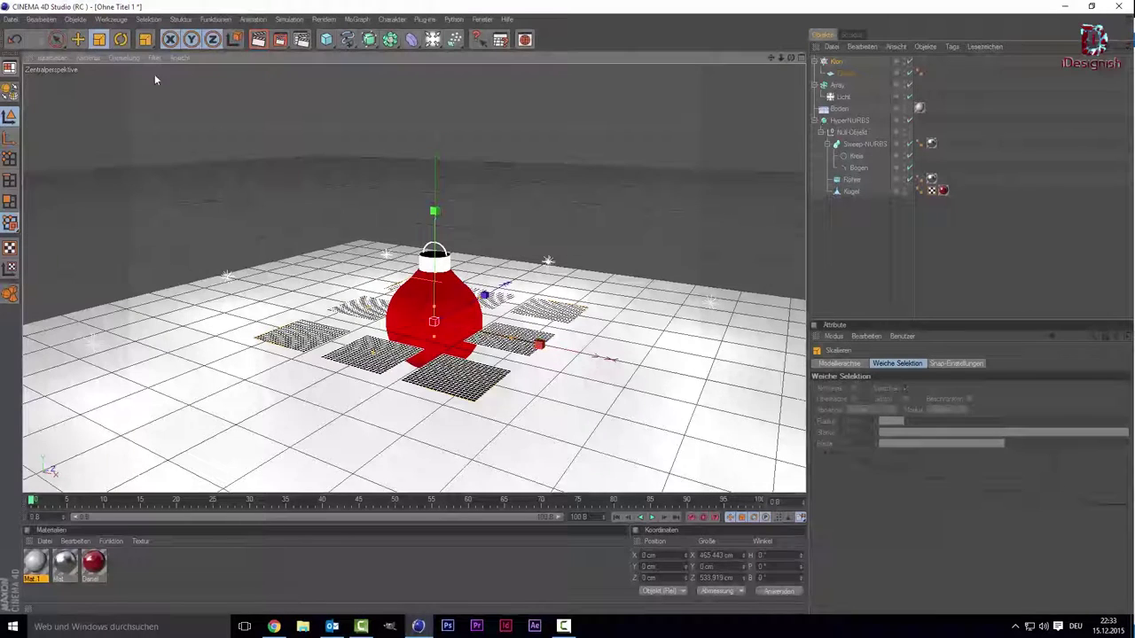
- Create Mat.2 as a white luminance-only material with colour and highlight disabled
{"action": "left_click", "coordinate": [56, 39]}
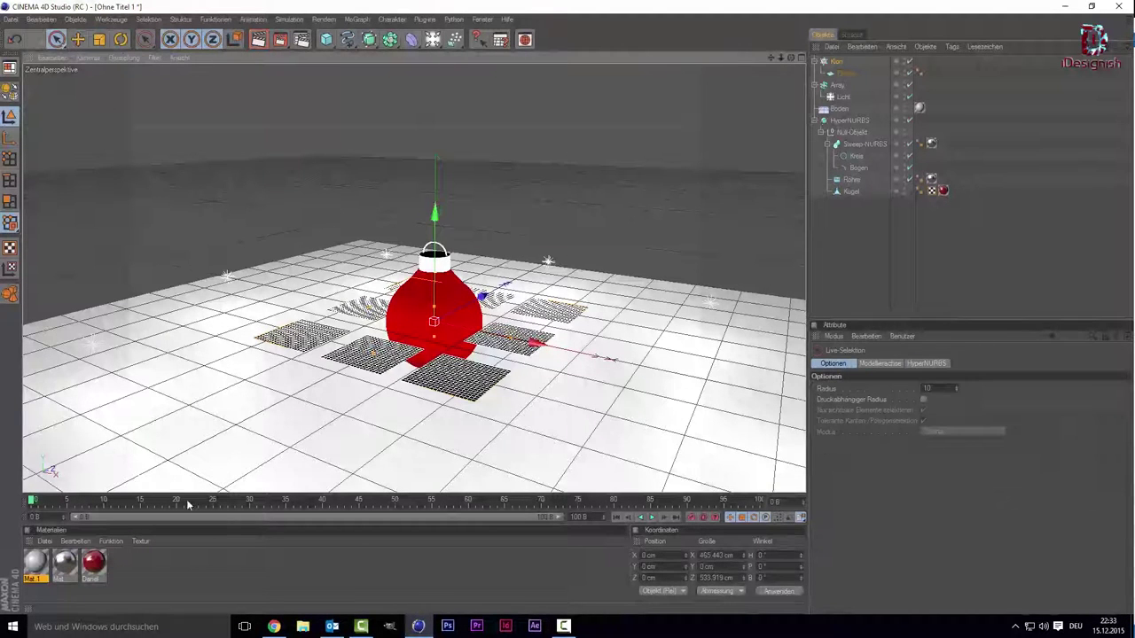
{"action": "double_click", "coordinate": [139, 565]}
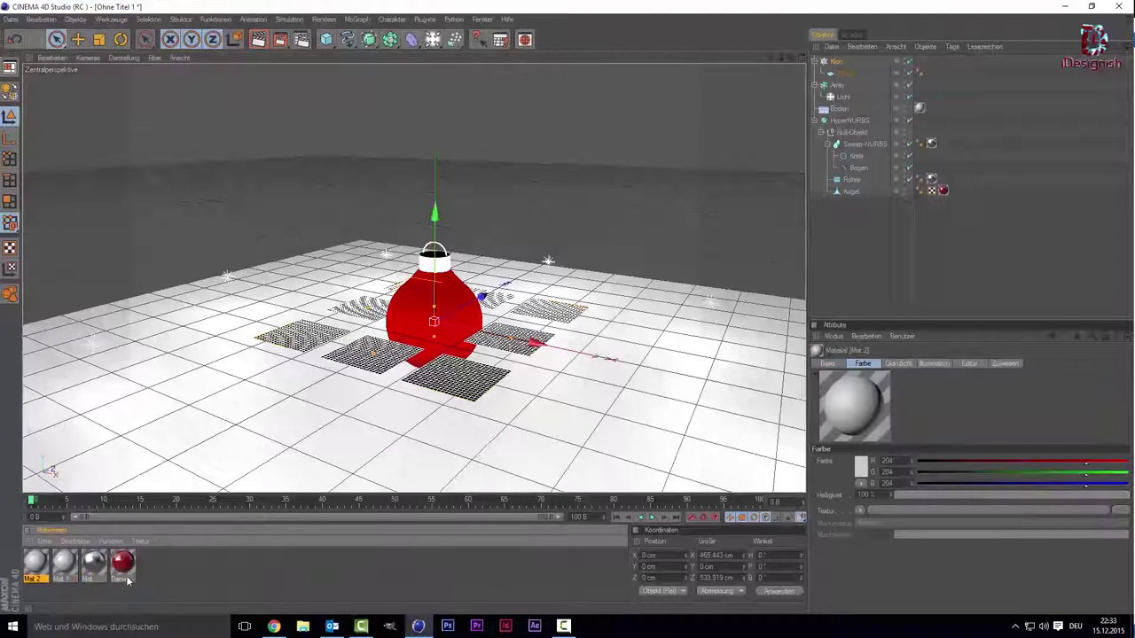
{"action": "double_click", "coordinate": [31, 567]}
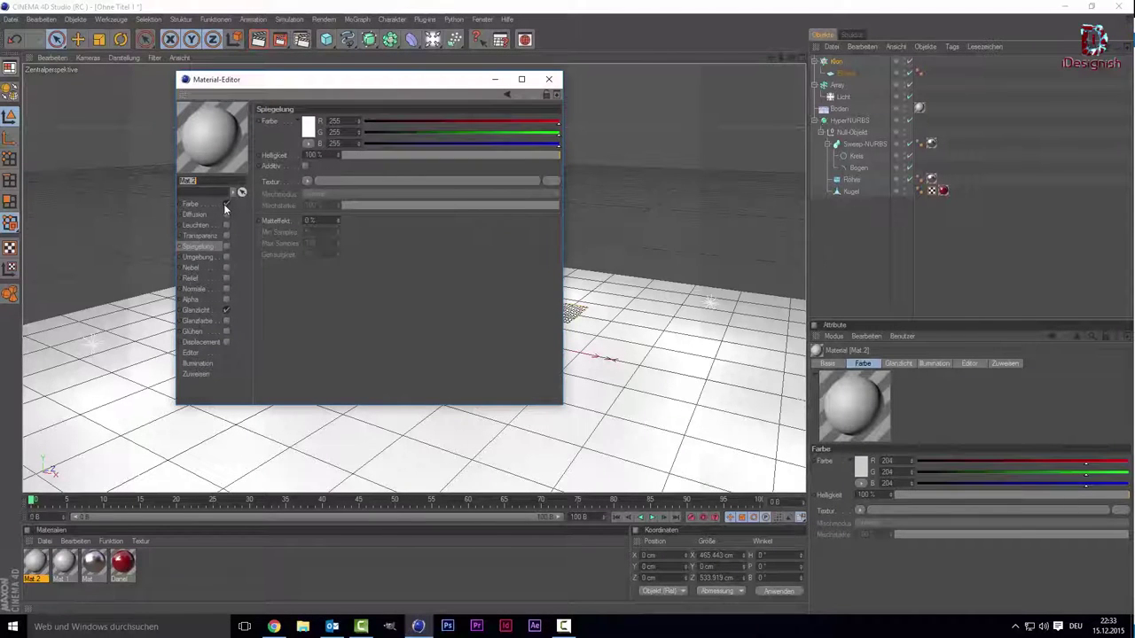
{"action": "left_click", "coordinate": [224, 204]}
{"action": "left_click", "coordinate": [227, 225]}
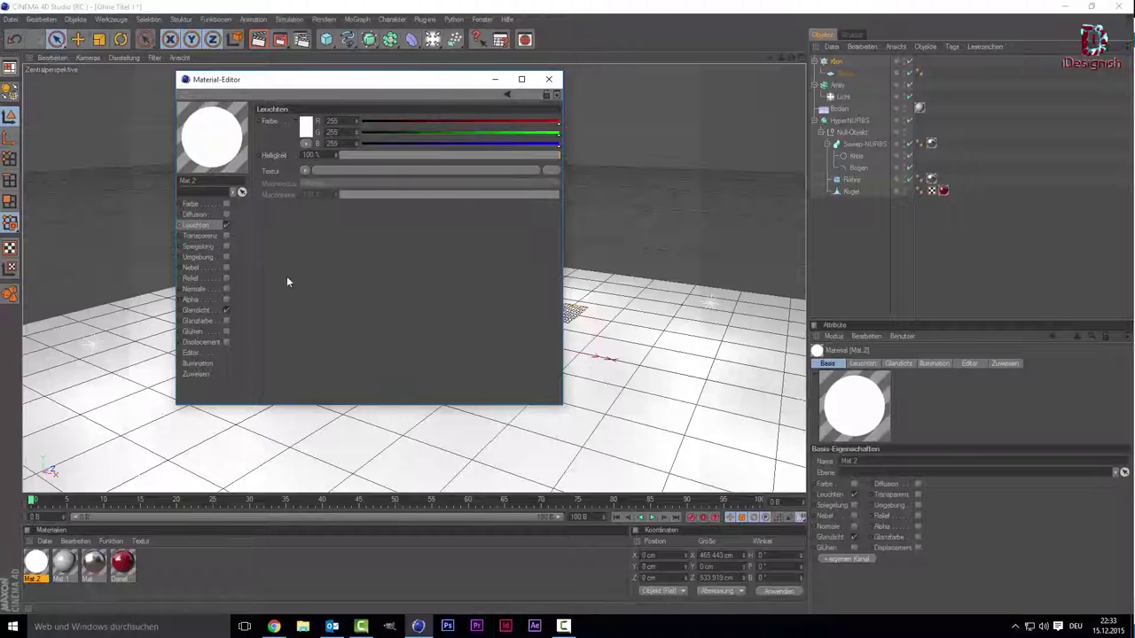
{"action": "left_click", "coordinate": [226, 310]}
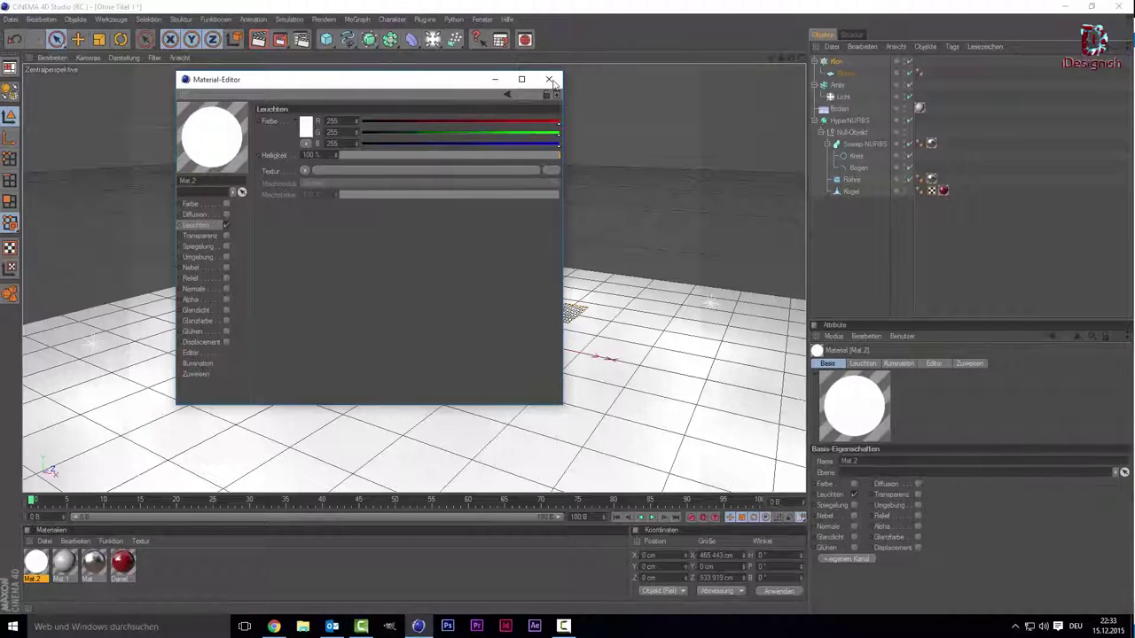
- Apply Mat.2 to the cloned planes and raise them to about Y 527.6 cm
{"action": "left_click", "coordinate": [550, 80]}
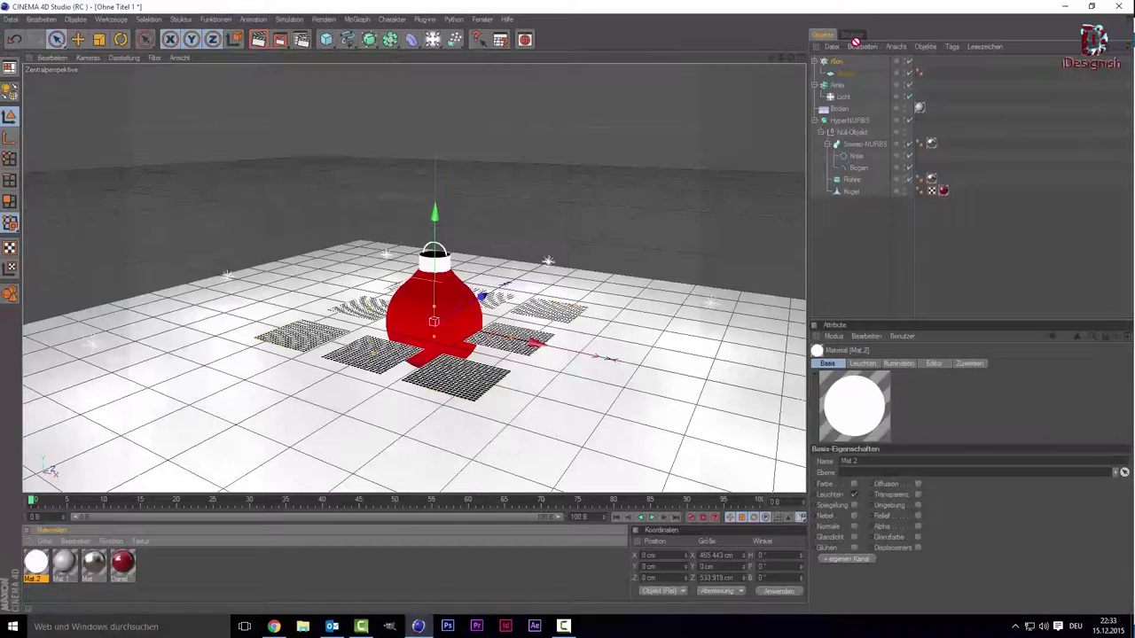
{"action": "left_click_drag", "start_coordinate": [855, 41], "coordinate": [834, 66]}
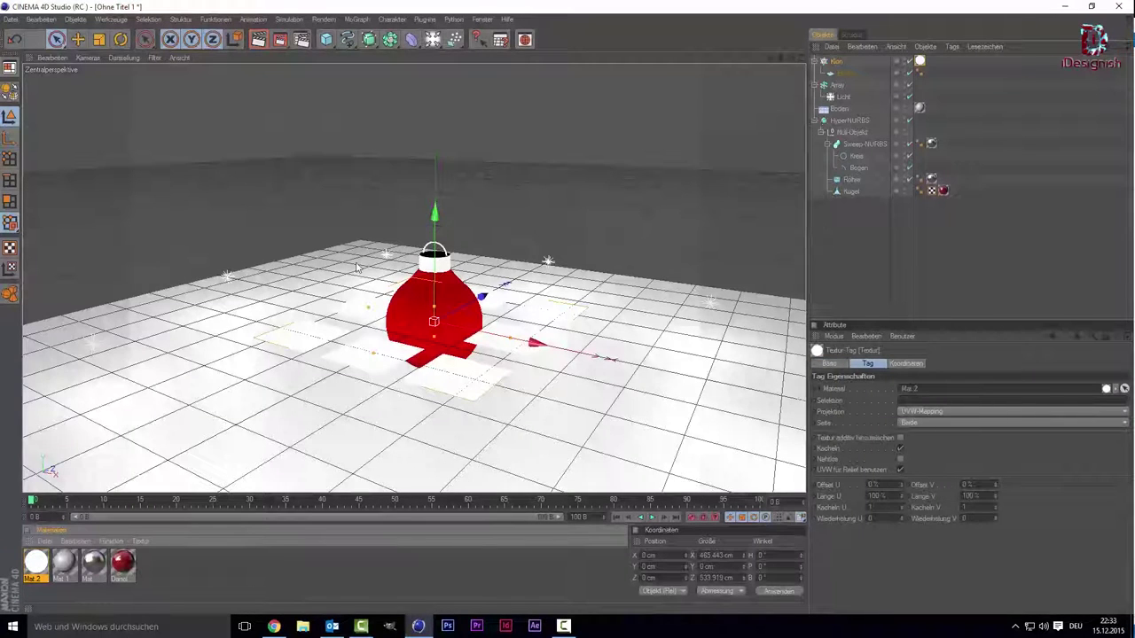
{"action": "left_click_drag", "start_coordinate": [440, 229], "coordinate": [436, 25]}
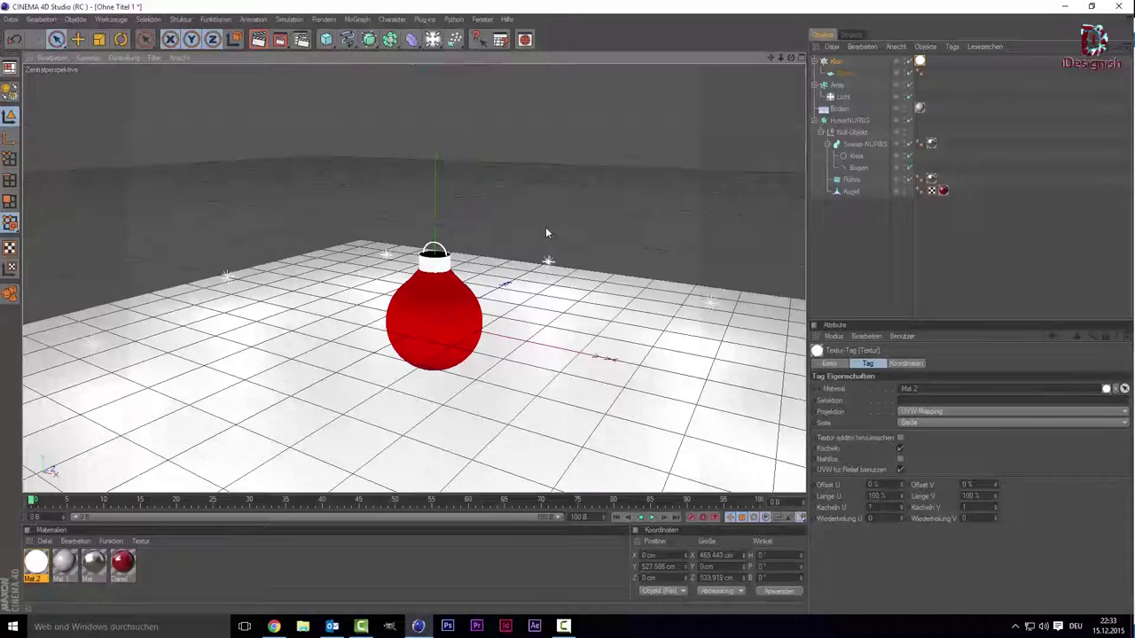
- Copy the red ornament's group and place the first duplicate to the front left
{"action": "left_click", "coordinate": [433, 174]}
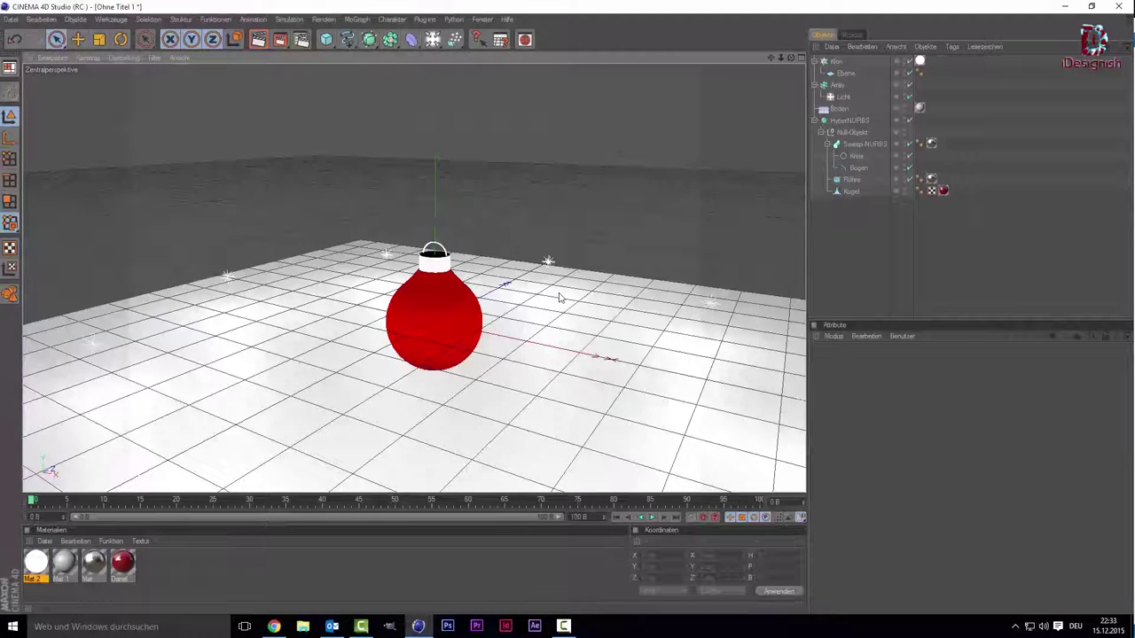
{"action": "left_click", "coordinate": [427, 333]}
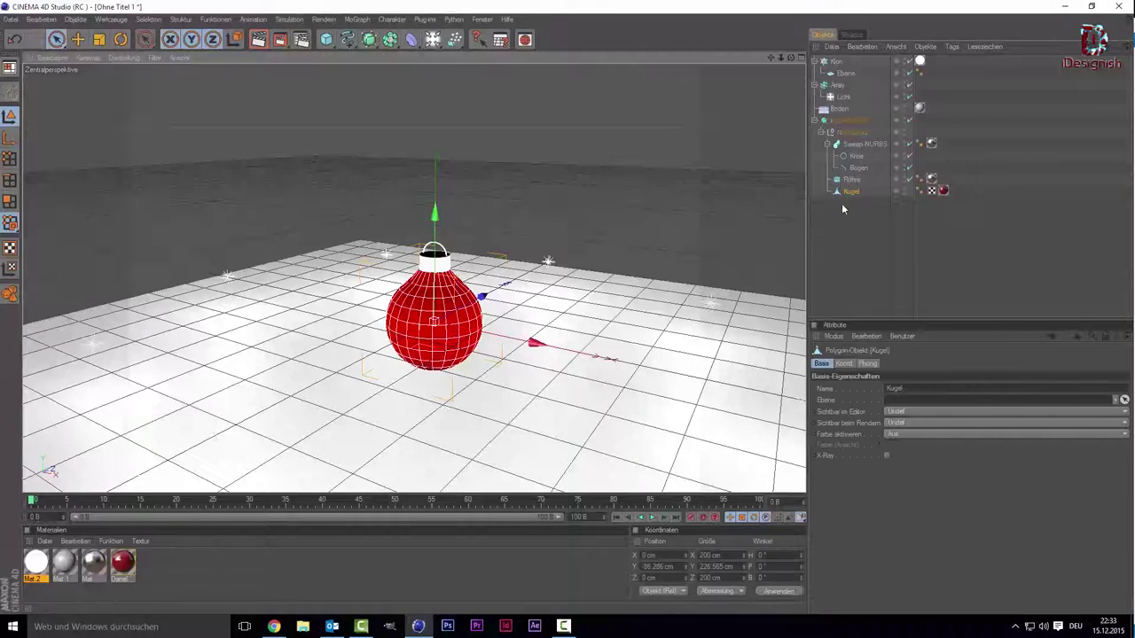
{"action": "left_click", "coordinate": [848, 135]}
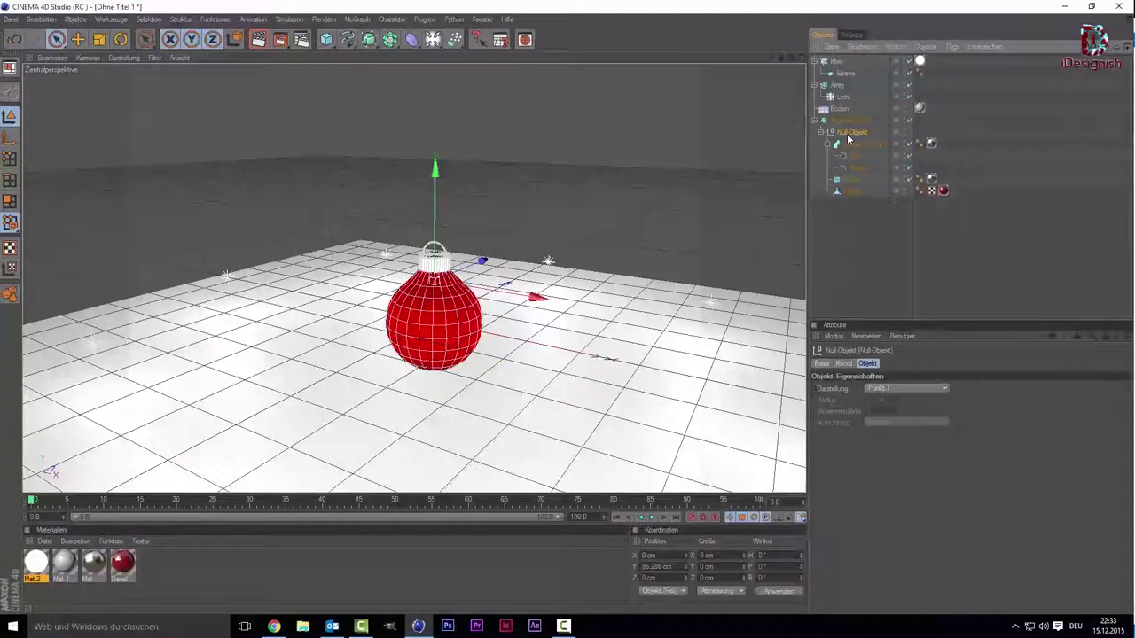
{"action": "key", "text": "ctrl+c"}
{"action": "key", "text": "ctrl+v"}
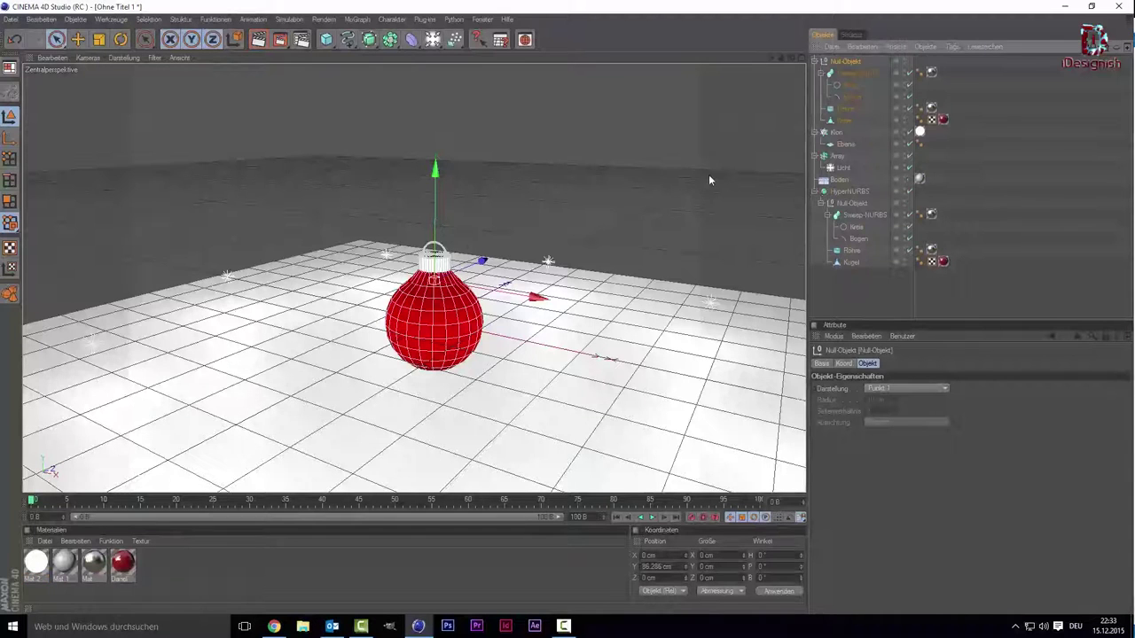
{"action": "left_click_drag", "start_coordinate": [476, 271], "coordinate": [353, 325]}
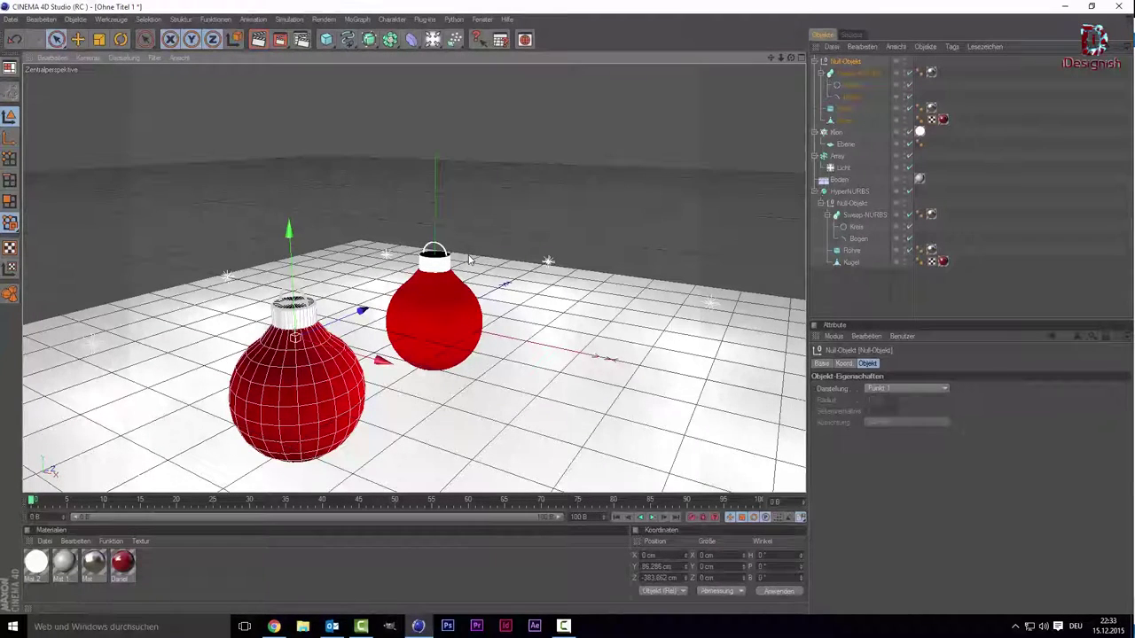
- Paste a second copy and position it to the right of the original
{"action": "key", "text": "ctrl+v"}
{"action": "left_click_drag", "start_coordinate": [376, 359], "coordinate": [614, 403]}
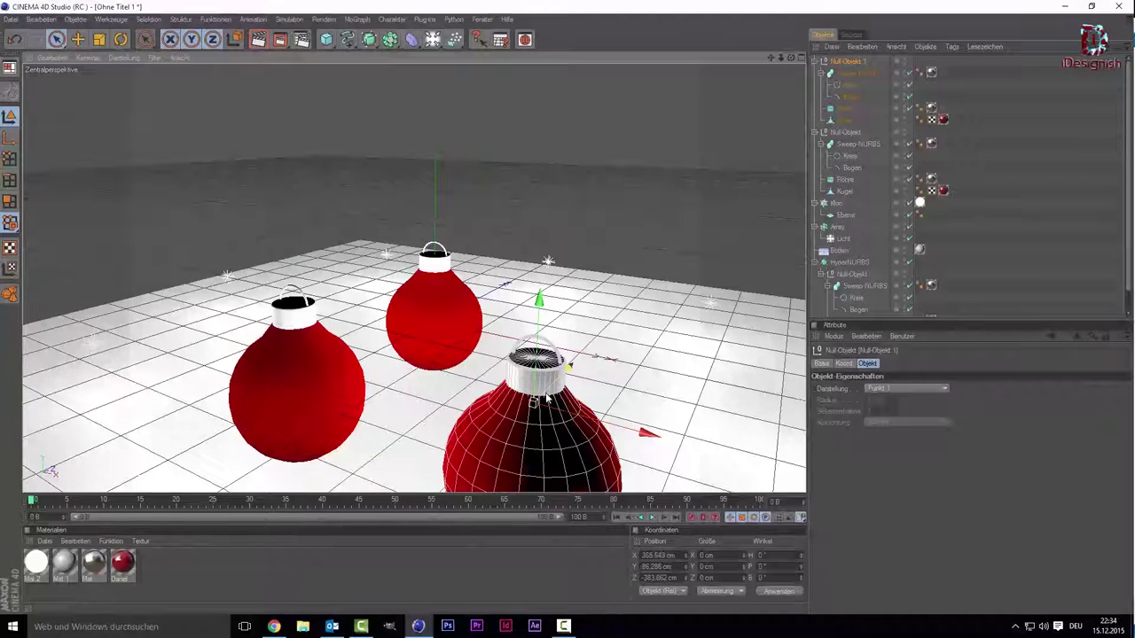
{"action": "left_click_drag", "start_coordinate": [546, 398], "coordinate": [533, 403]}
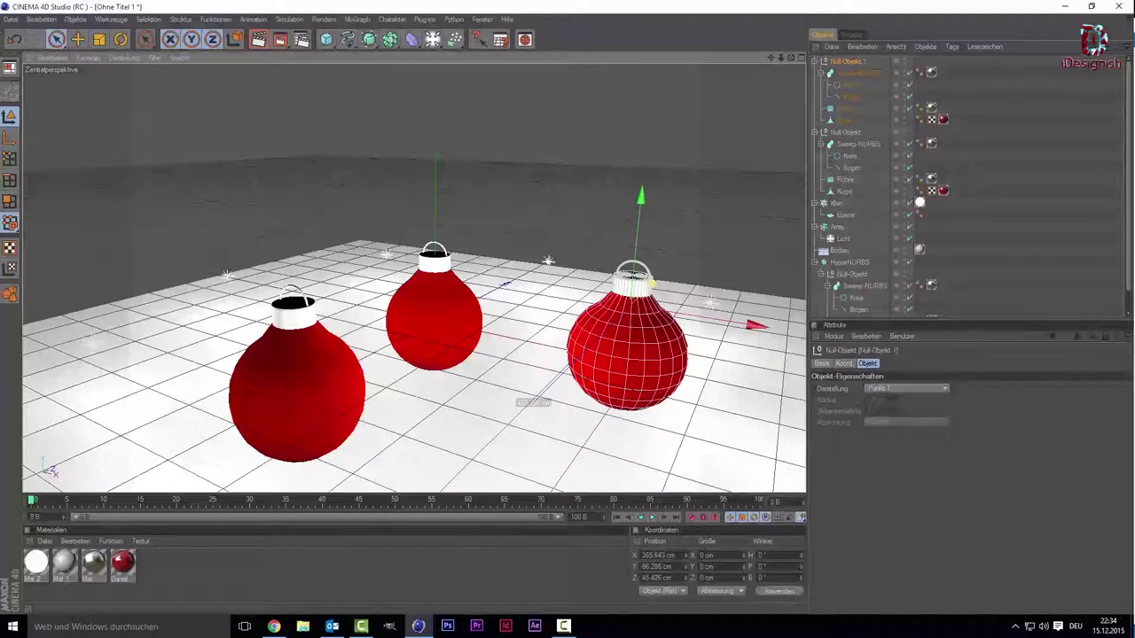
- Check the three ornaments by selecting each, ending on the original's HyperNURBS
{"action": "left_click", "coordinate": [484, 432]}
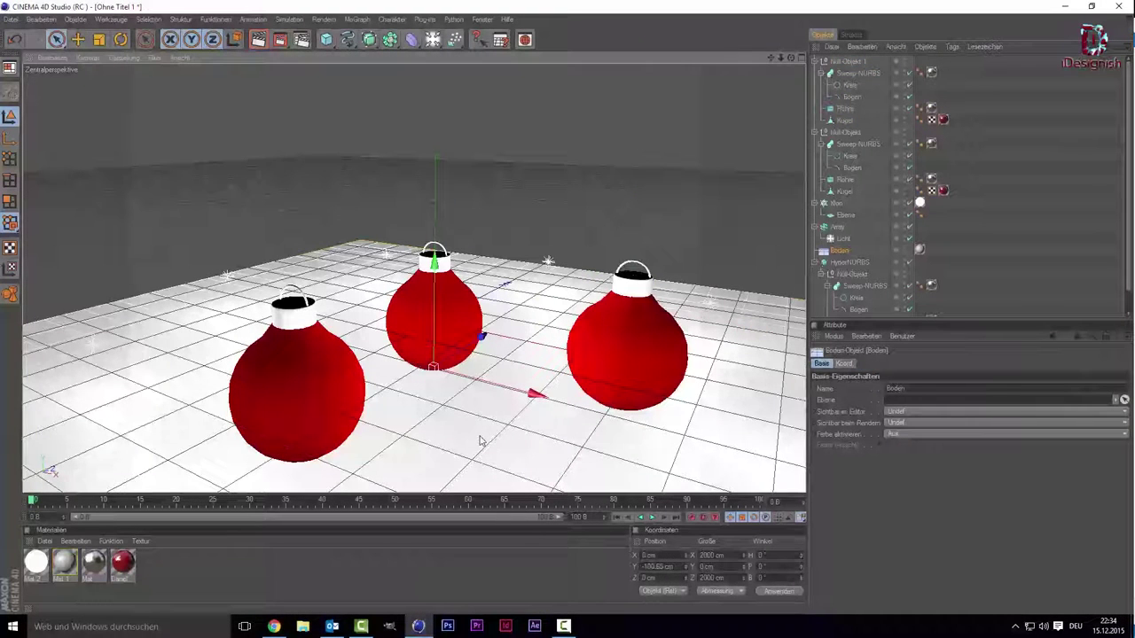
{"action": "left_click", "coordinate": [434, 314]}
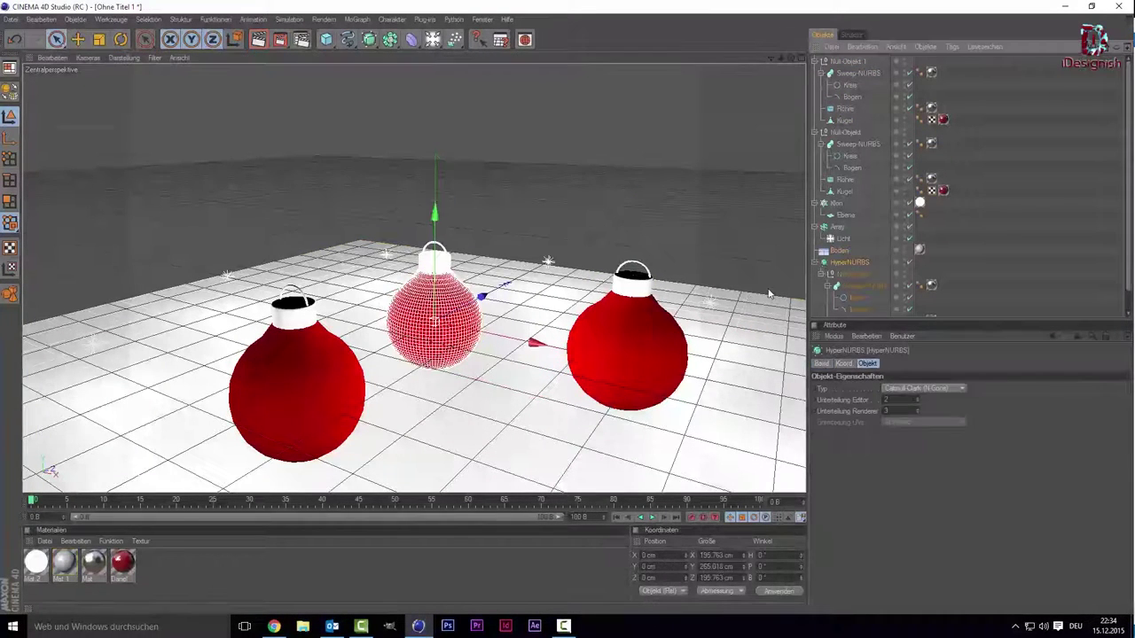
{"action": "left_click", "coordinate": [636, 351]}
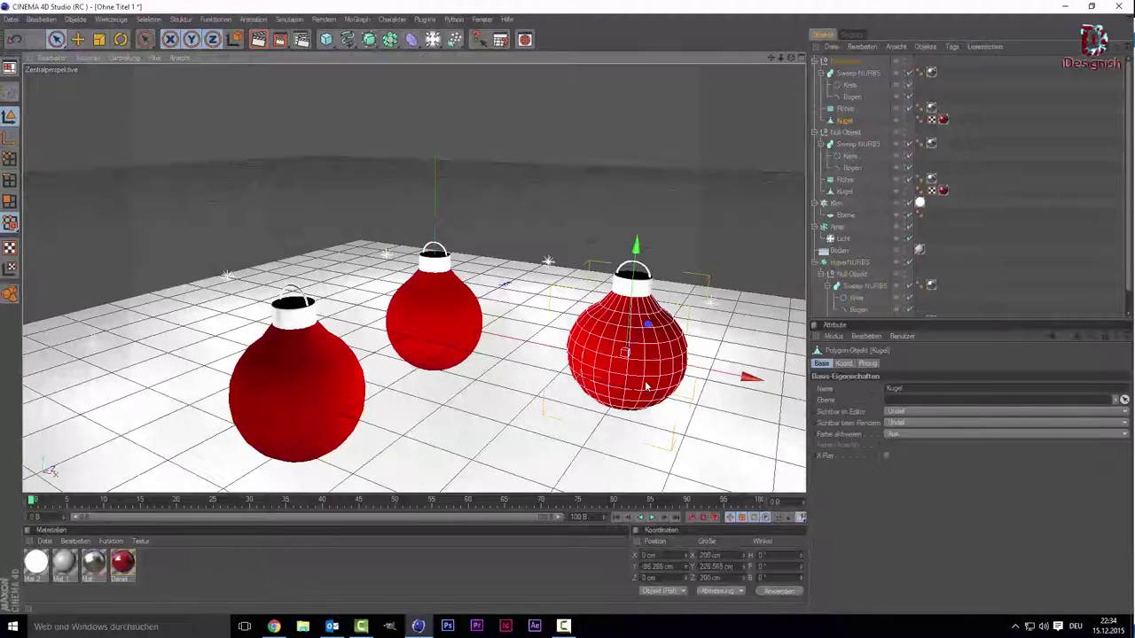
{"action": "left_click", "coordinate": [532, 446]}
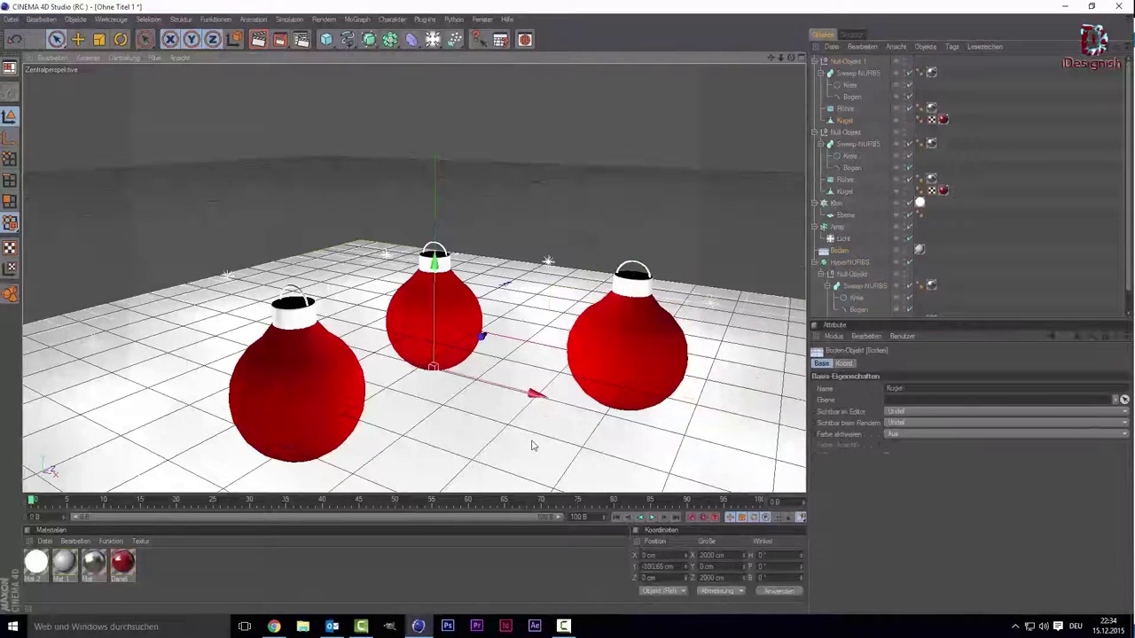
{"action": "left_click", "coordinate": [305, 410]}
{"action": "left_click", "coordinate": [580, 349]}
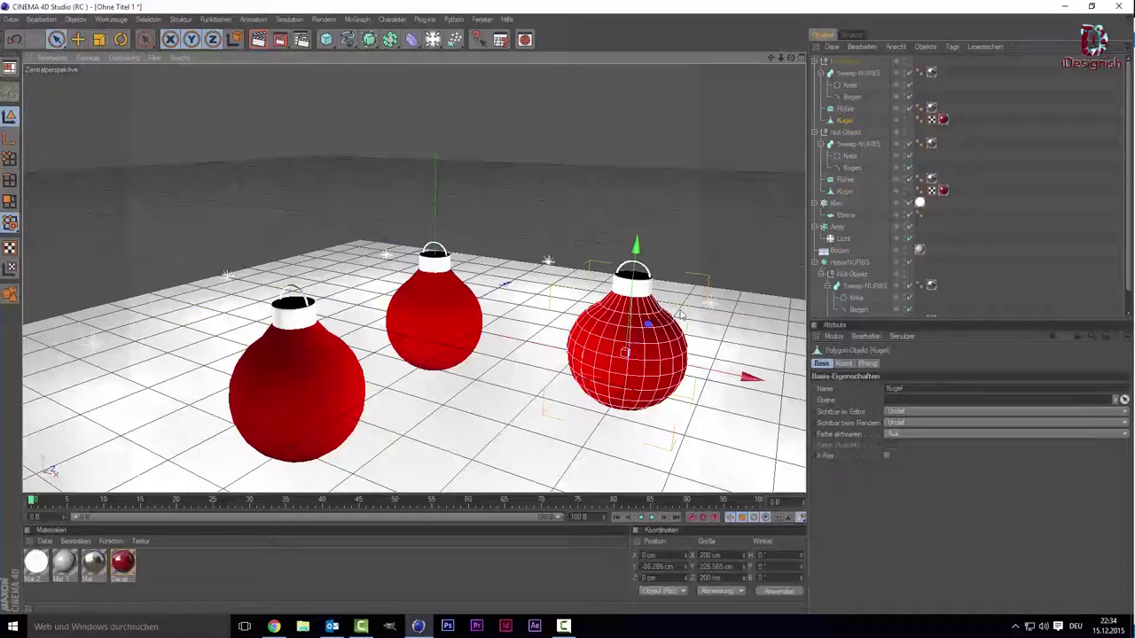
{"action": "scroll", "coordinate": [973, 251], "scroll_direction": "down", "scroll_amount": 2}
{"action": "left_click", "coordinate": [883, 264]}
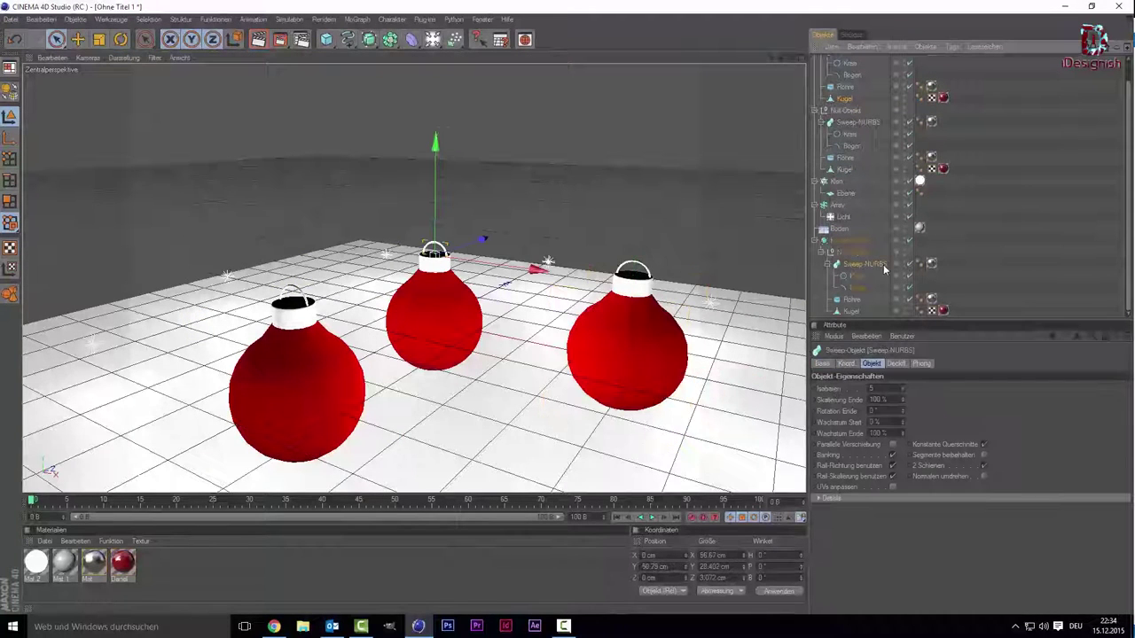
{"action": "left_click", "coordinate": [857, 248]}
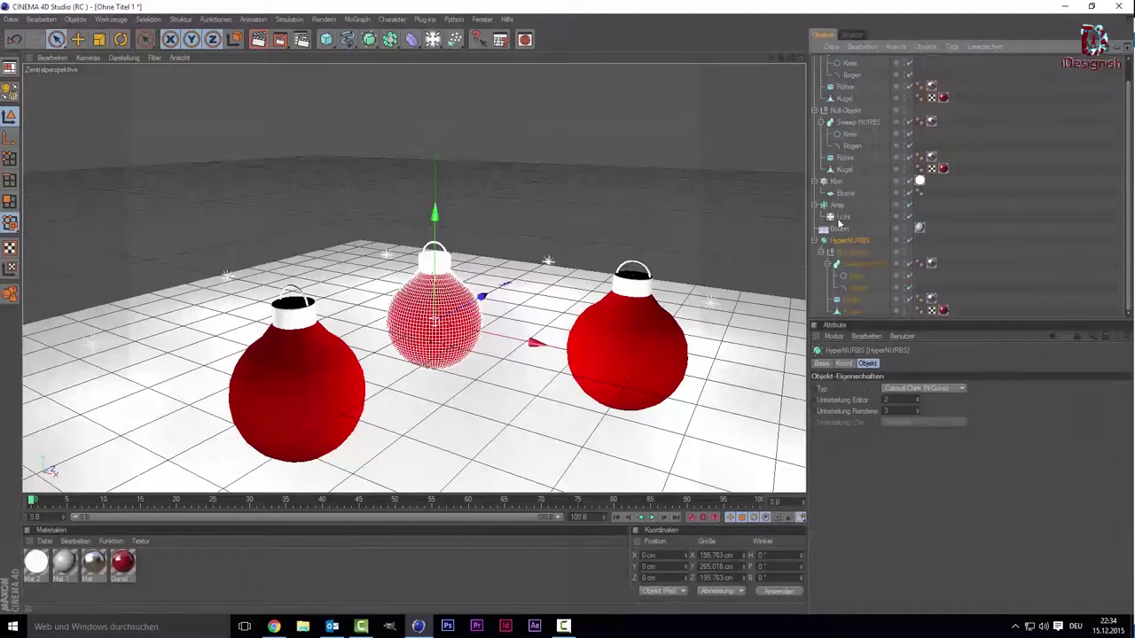
- Select the left ornament's group and add a new HyperNURBS object
{"action": "scroll", "coordinate": [839, 223], "scroll_direction": "up", "scroll_amount": 2}
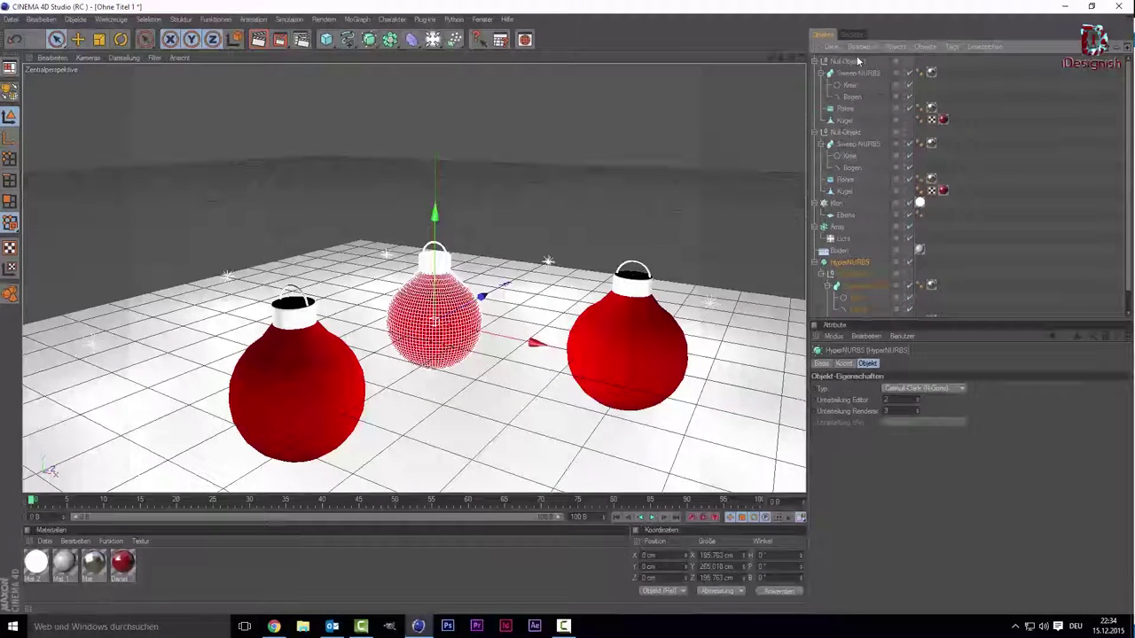
{"action": "left_click", "coordinate": [847, 119]}
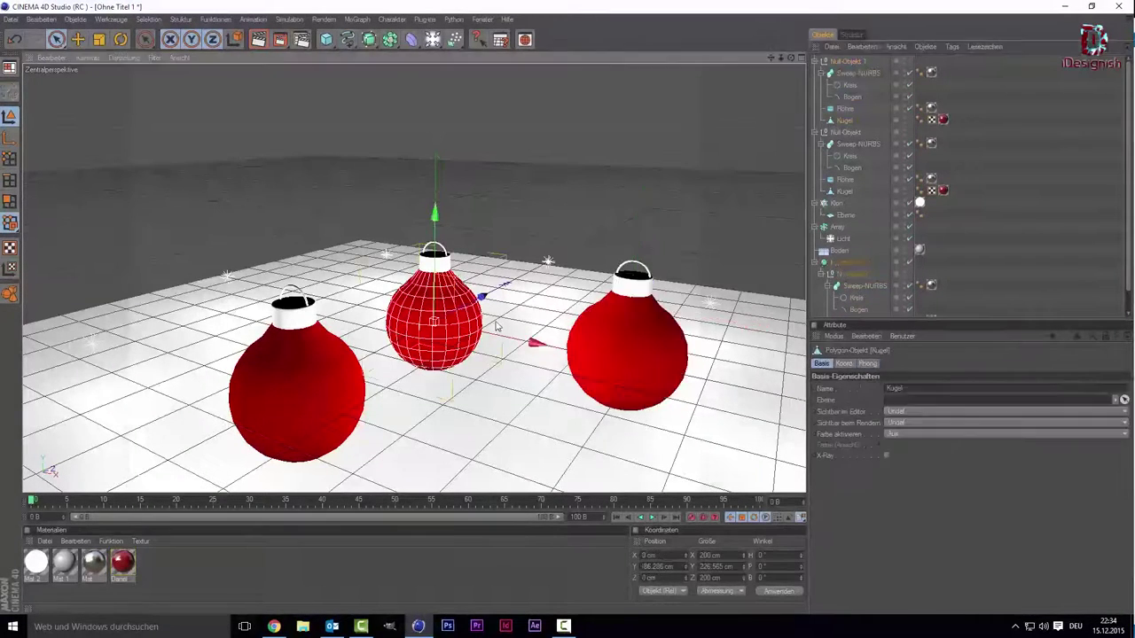
{"action": "left_click", "coordinate": [866, 264]}
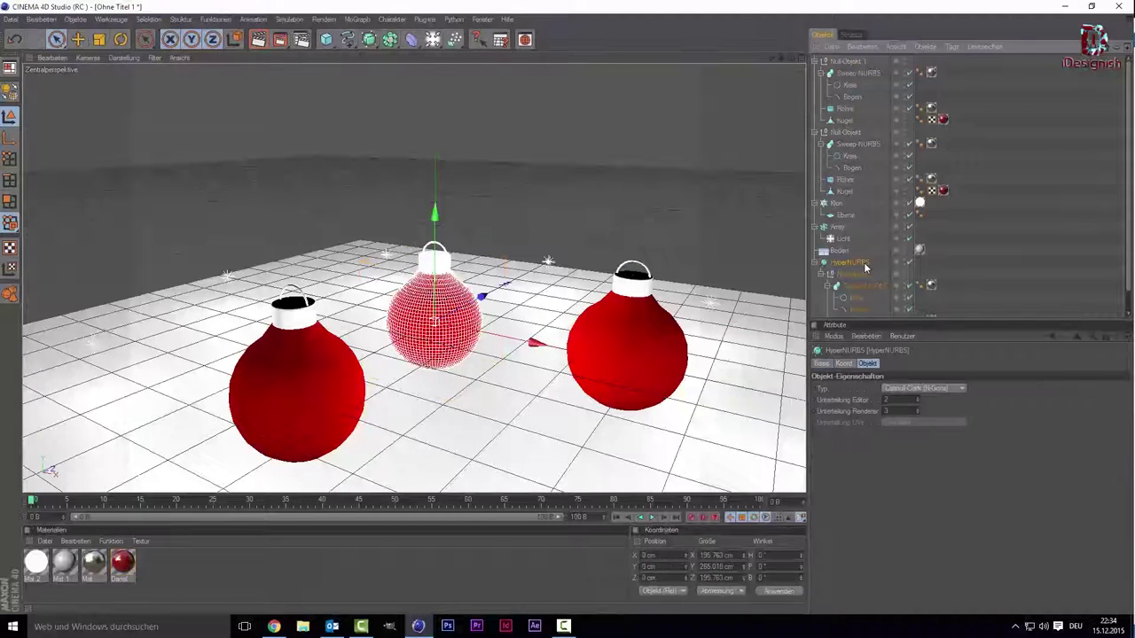
{"action": "scroll", "coordinate": [900, 275], "scroll_direction": "down", "scroll_amount": 2}
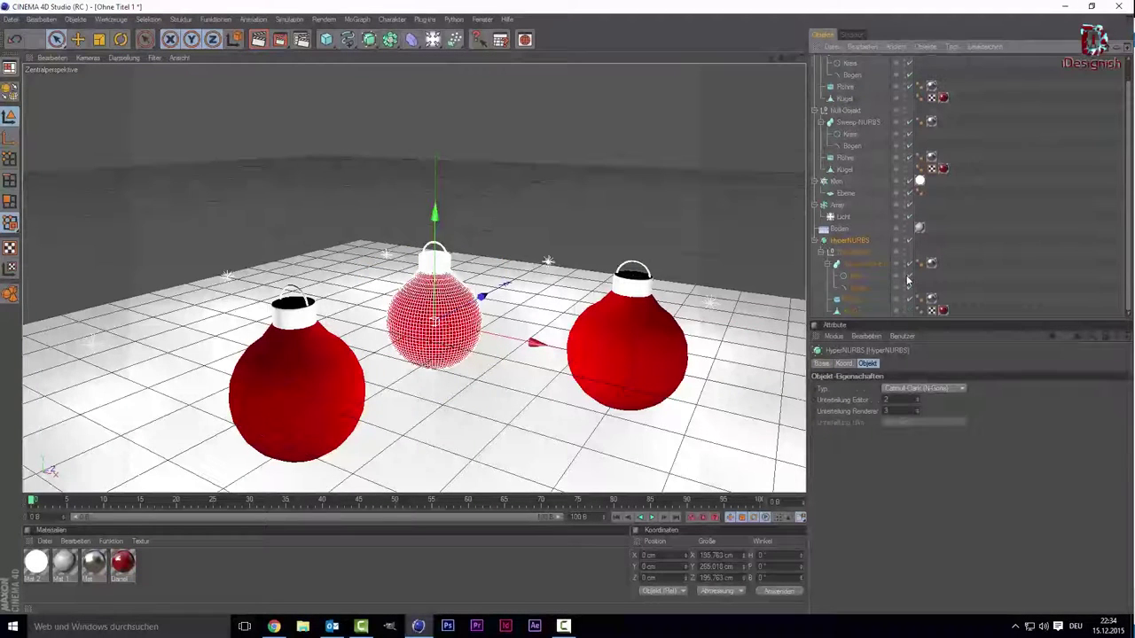
{"action": "left_click", "coordinate": [640, 324]}
{"action": "scroll", "coordinate": [835, 133], "scroll_direction": "up", "scroll_amount": 2}
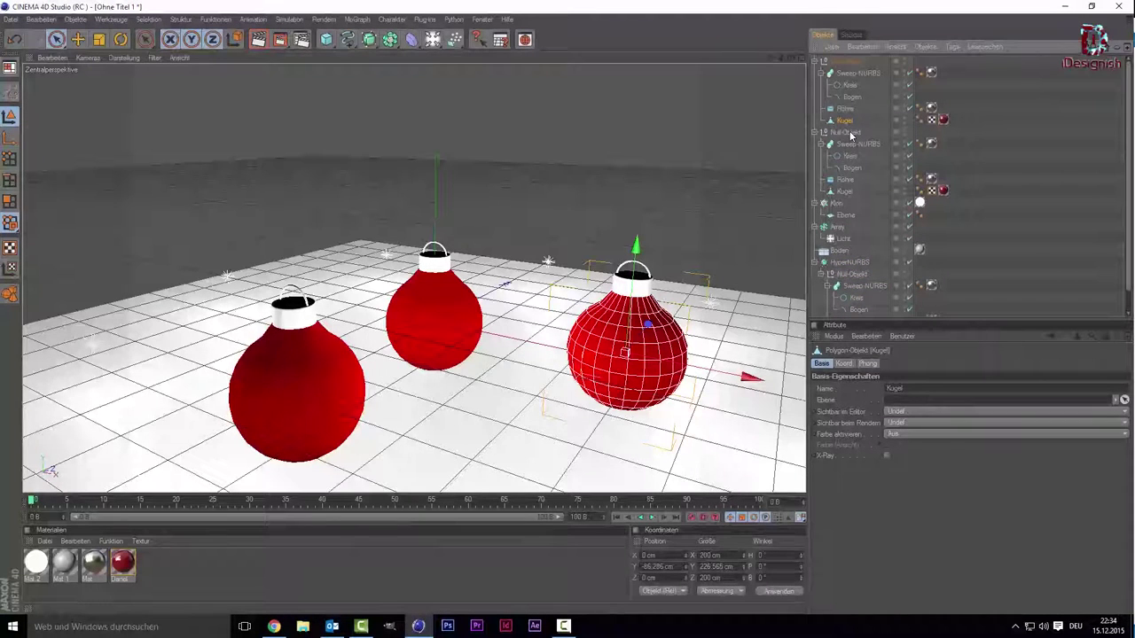
{"action": "left_click", "coordinate": [848, 133]}
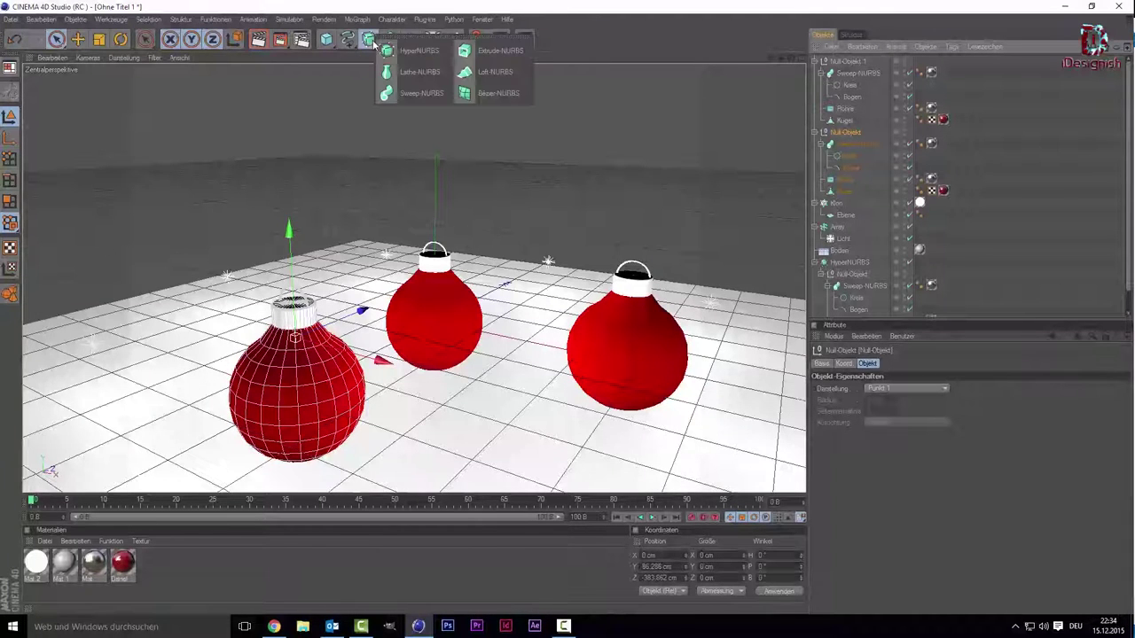
{"action": "left_click_drag", "start_coordinate": [373, 41], "coordinate": [393, 47]}
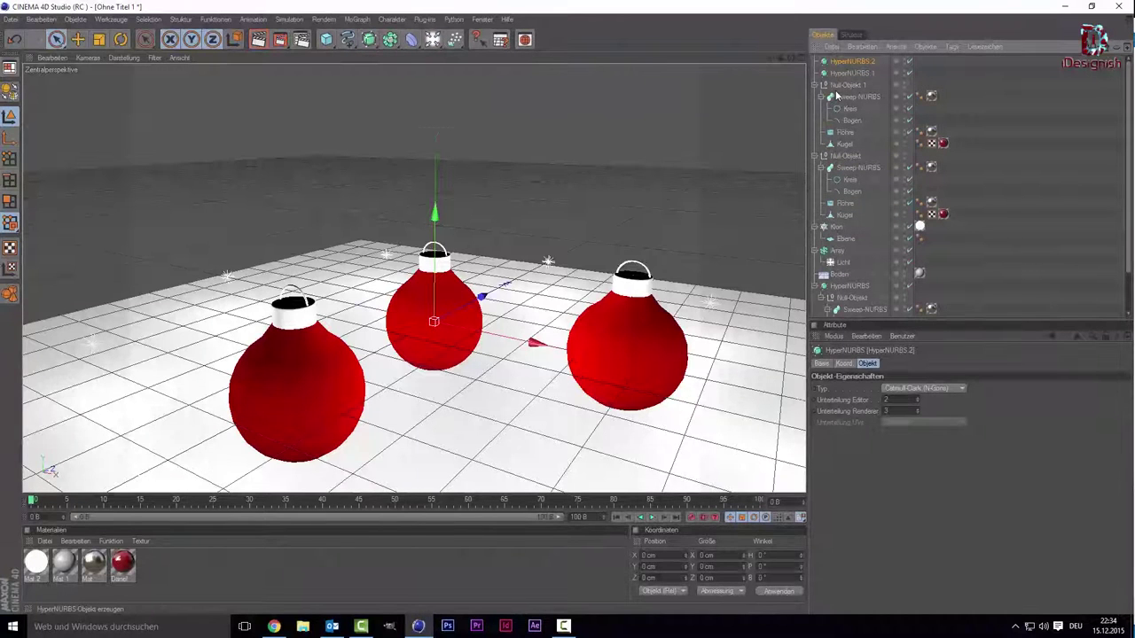
- Nest the right ornament's group under HyperNURBS 2
{"action": "left_click", "coordinate": [815, 85]}
{"action": "left_click_drag", "start_coordinate": [846, 85], "coordinate": [862, 75]}
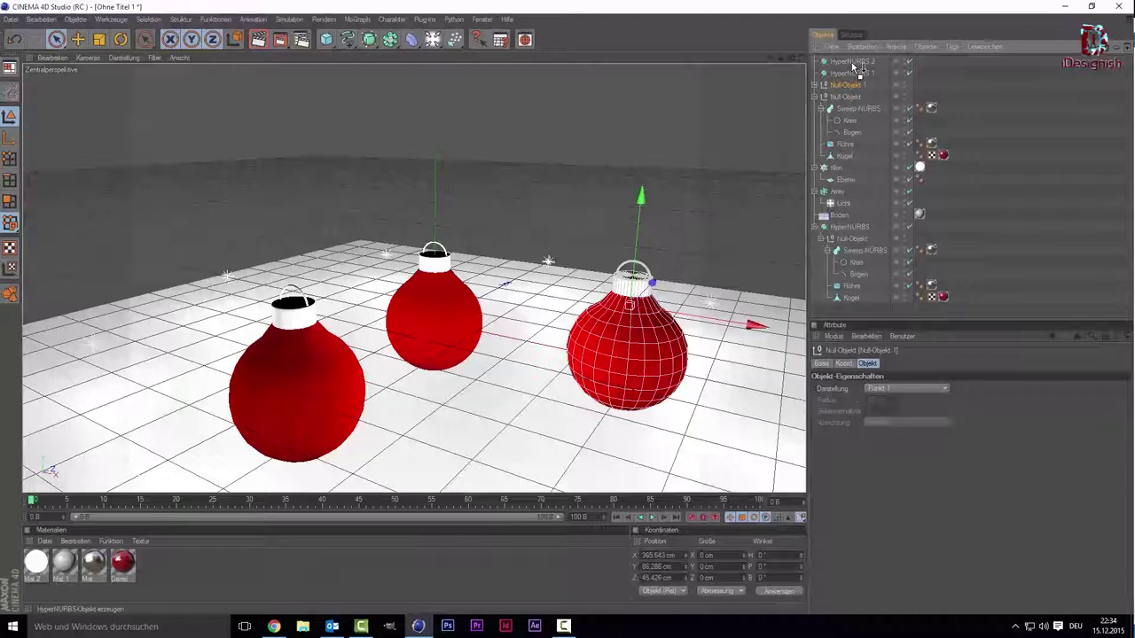
{"action": "mouse_move", "coordinate": [862, 75]}
{"action": "left_mouse_down"}
{"action": "mouse_move", "coordinate": [853, 64]}
{"action": "mouse_move", "coordinate": [862, 87]}
{"action": "left_mouse_up"}
{"action": "left_click", "coordinate": [837, 99]}
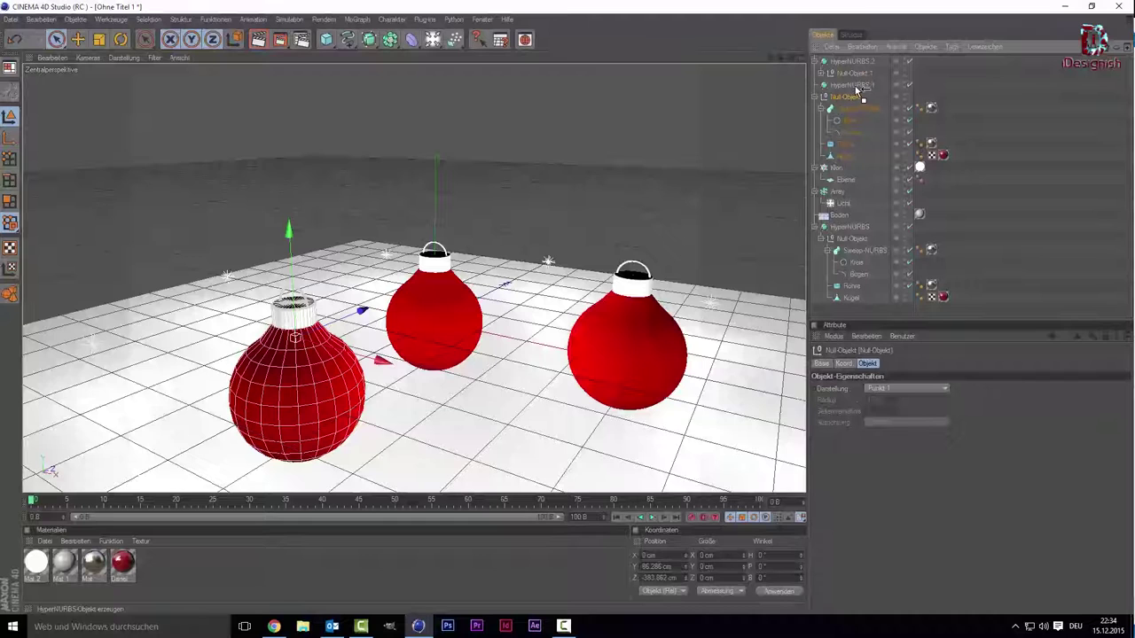
{"action": "left_click", "coordinate": [1011, 115]}
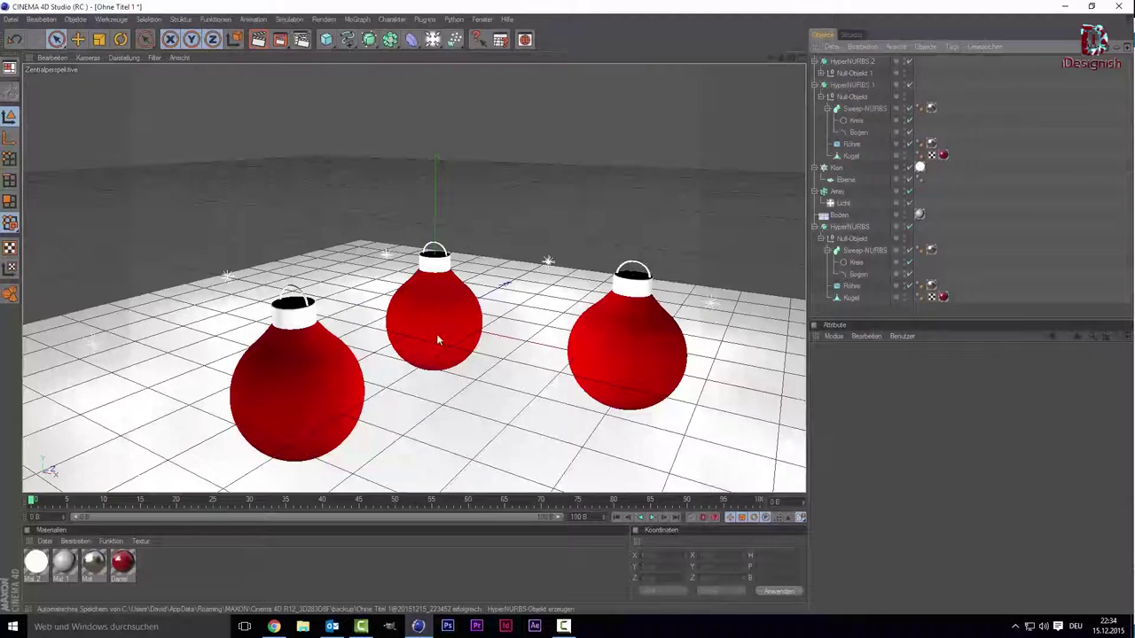
{"action": "left_click", "coordinate": [860, 64]}
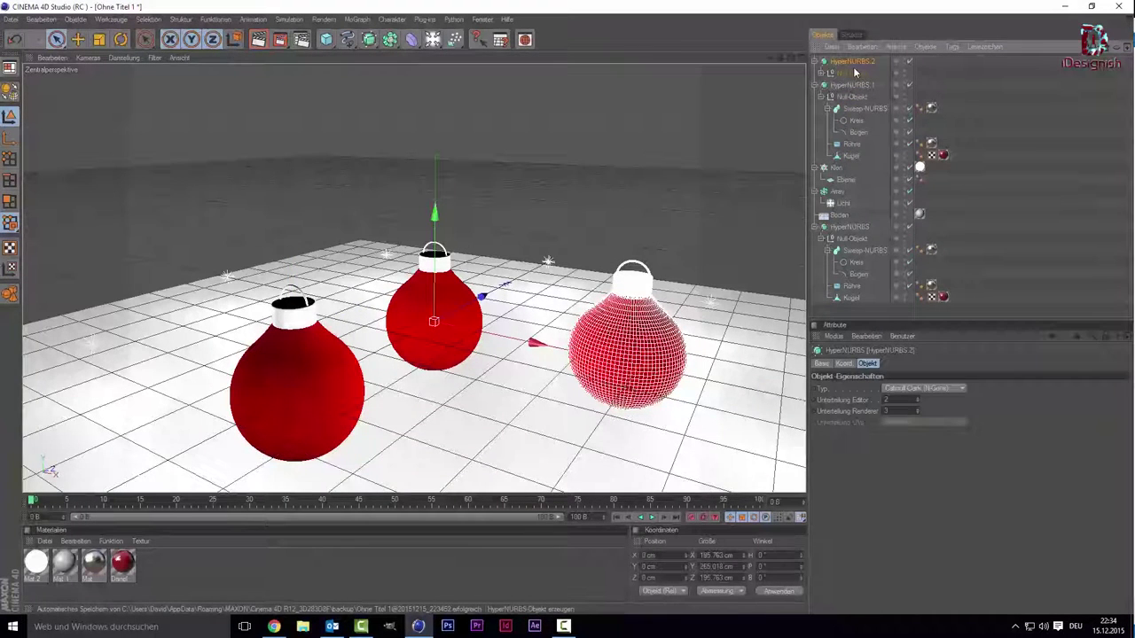
- Rotate the right ornament's group to tip it onto its side
{"action": "left_click", "coordinate": [124, 43]}
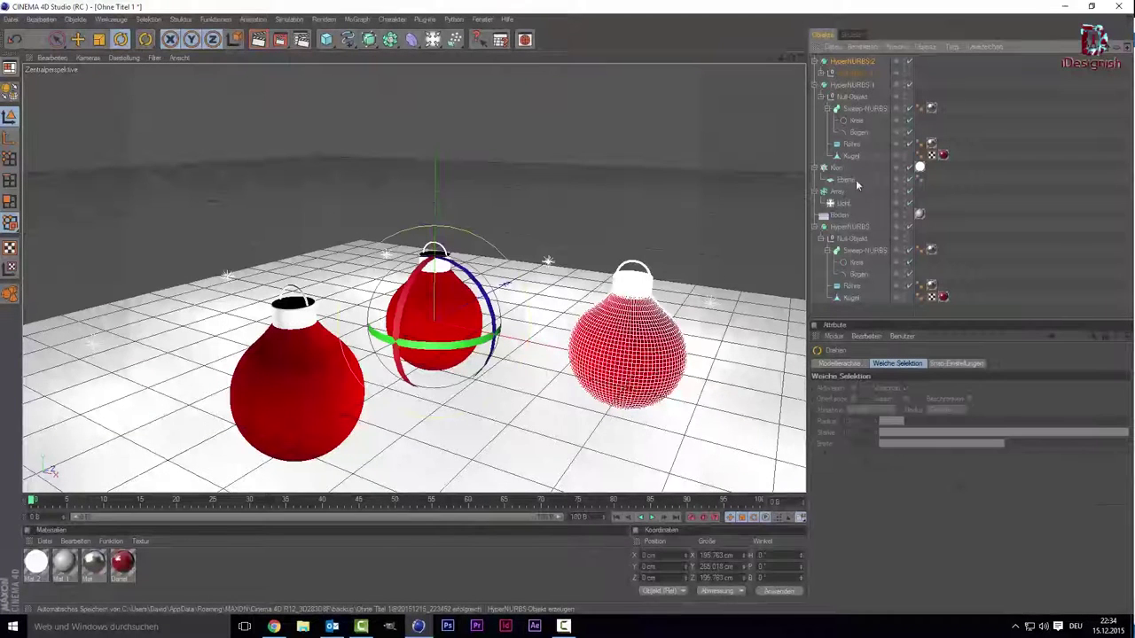
{"action": "left_click", "coordinate": [851, 71]}
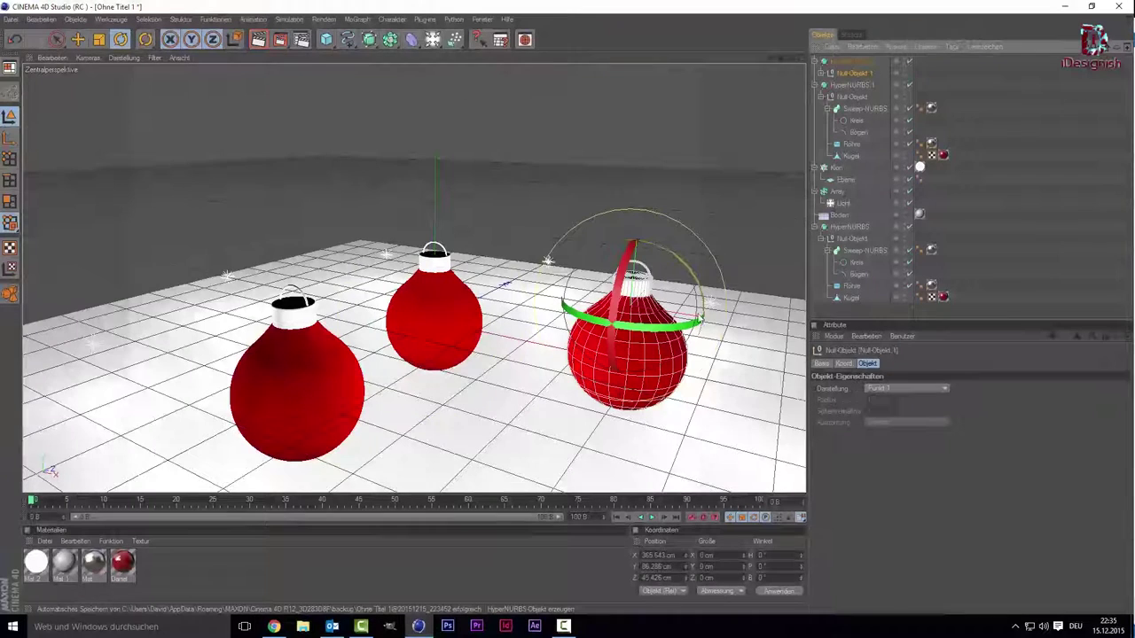
{"action": "mouse_move", "coordinate": [700, 288]}
{"action": "left_mouse_down"}
{"action": "mouse_move", "coordinate": [586, 199]}
{"action": "mouse_move", "coordinate": [494, 183]}
{"action": "mouse_move", "coordinate": [515, 232]}
{"action": "mouse_move", "coordinate": [720, 286]}
{"action": "mouse_move", "coordinate": [744, 264]}
{"action": "left_mouse_up"}
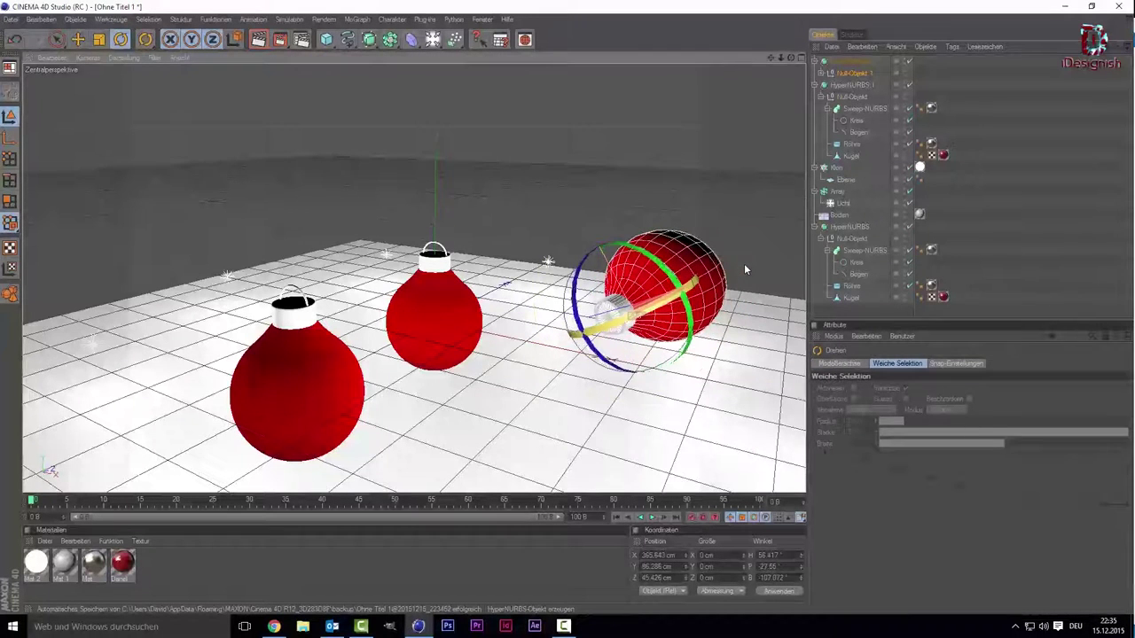
{"action": "key", "text": "space"}
- In four-view, lower HyperNURBS.2 with the right ornament down onto the floor
{"action": "middle_click", "coordinate": [248, 157]}
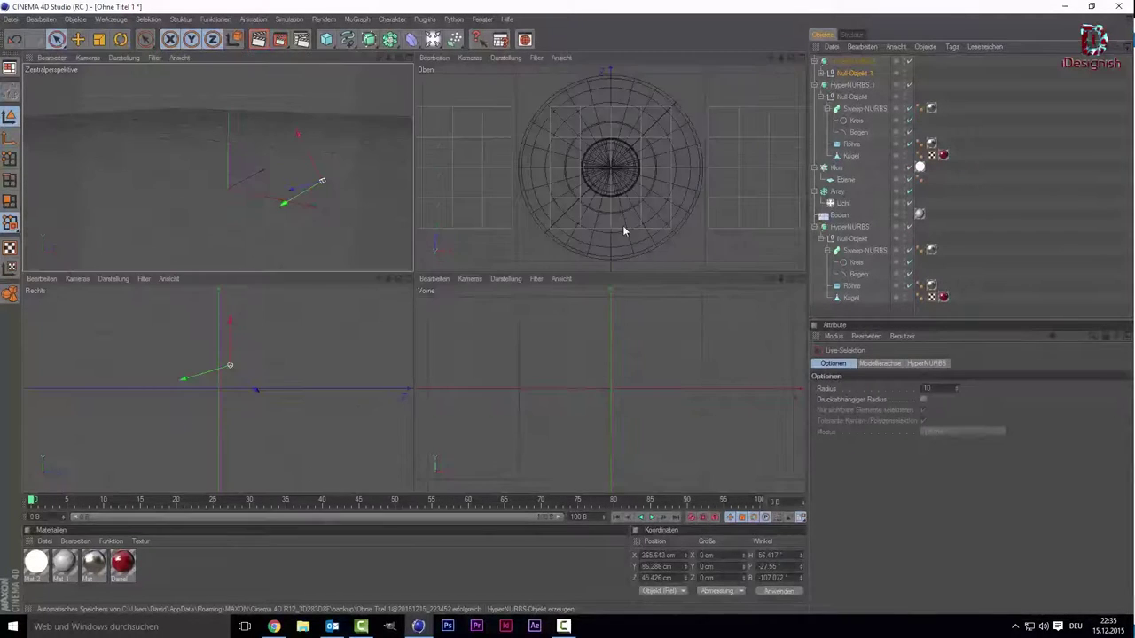
{"action": "scroll", "coordinate": [493, 352], "scroll_direction": "down", "scroll_amount": 2}
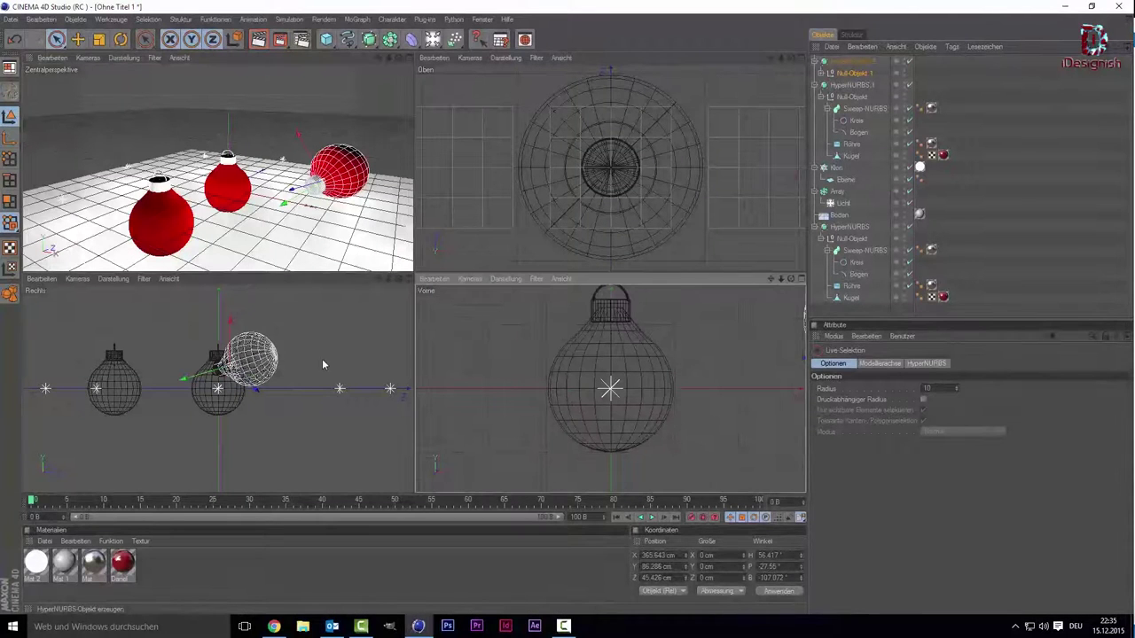
{"action": "scroll", "coordinate": [238, 362], "scroll_direction": "up", "scroll_amount": 2}
{"action": "scroll", "coordinate": [238, 362], "scroll_direction": "up", "scroll_amount": 2}
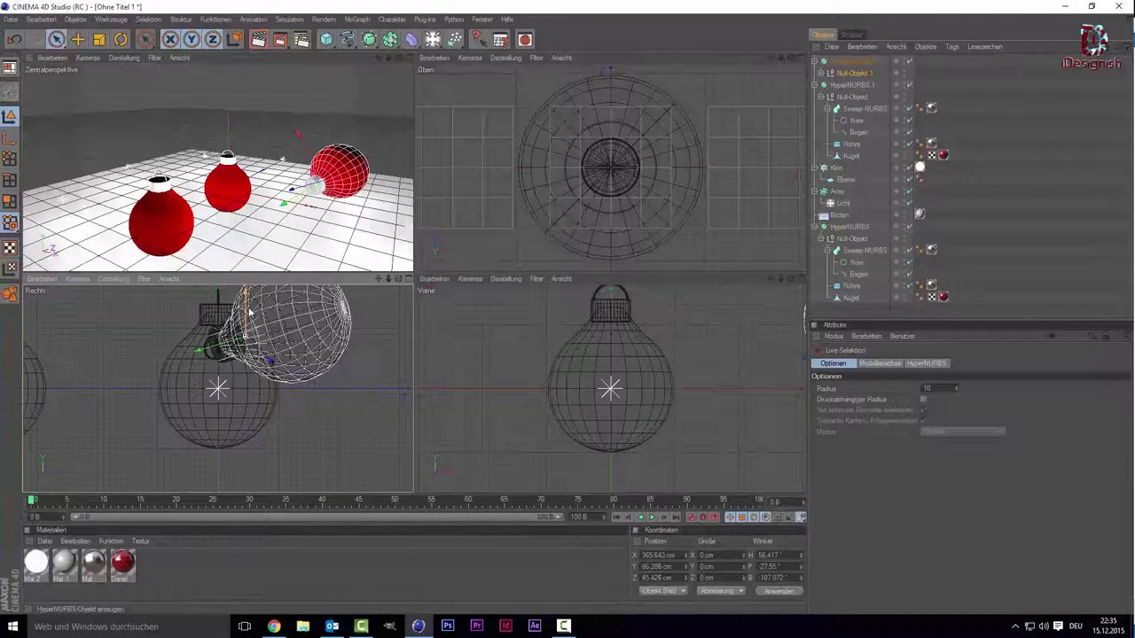
{"action": "left_click_drag", "start_coordinate": [248, 336], "coordinate": [242, 375]}
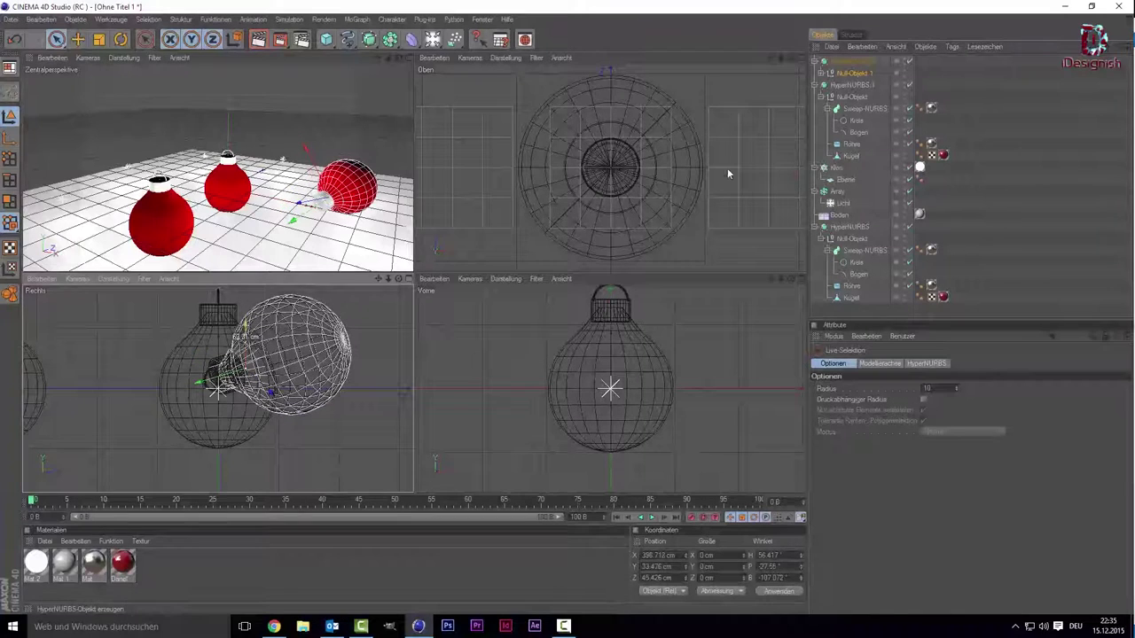
{"action": "left_click", "coordinate": [838, 215]}
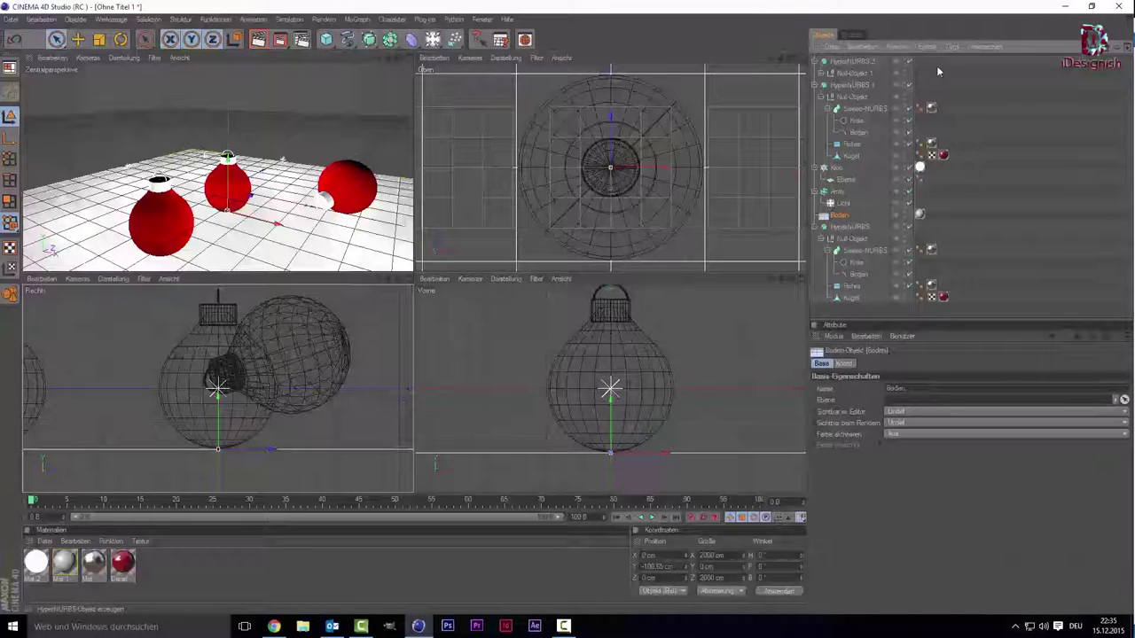
{"action": "left_click", "coordinate": [865, 62]}
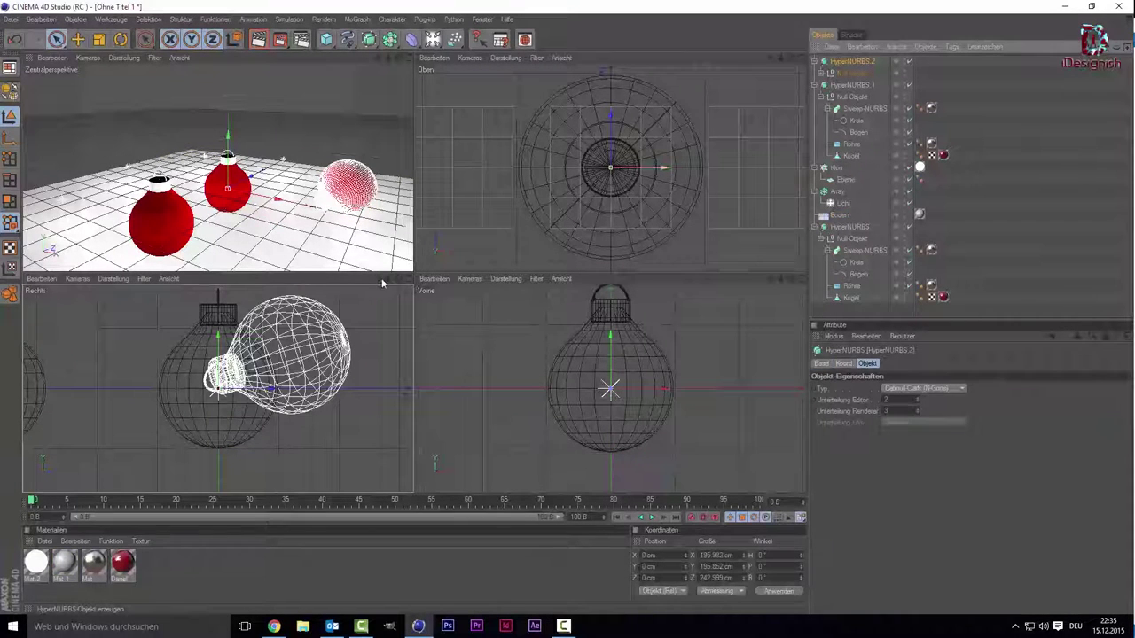
{"action": "left_click_drag", "start_coordinate": [217, 341], "coordinate": [216, 382]}
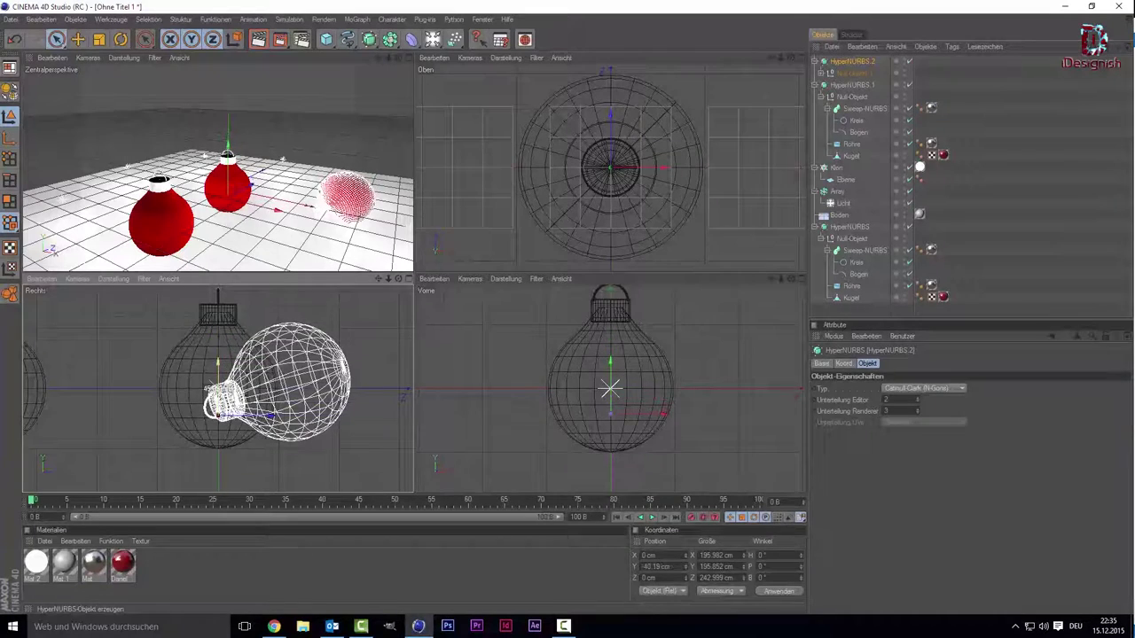
- Fine-tune the right ornament's tilt so it rests on the floor, back in single perspective view
{"action": "key", "text": "r"}
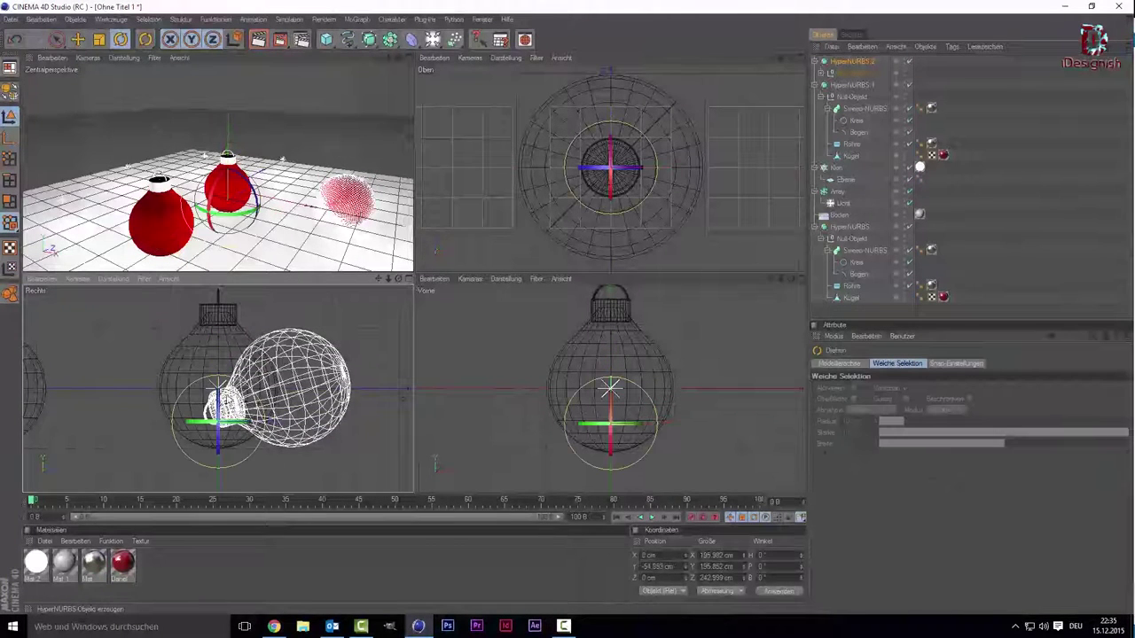
{"action": "left_click_drag", "start_coordinate": [246, 406], "coordinate": [249, 412]}
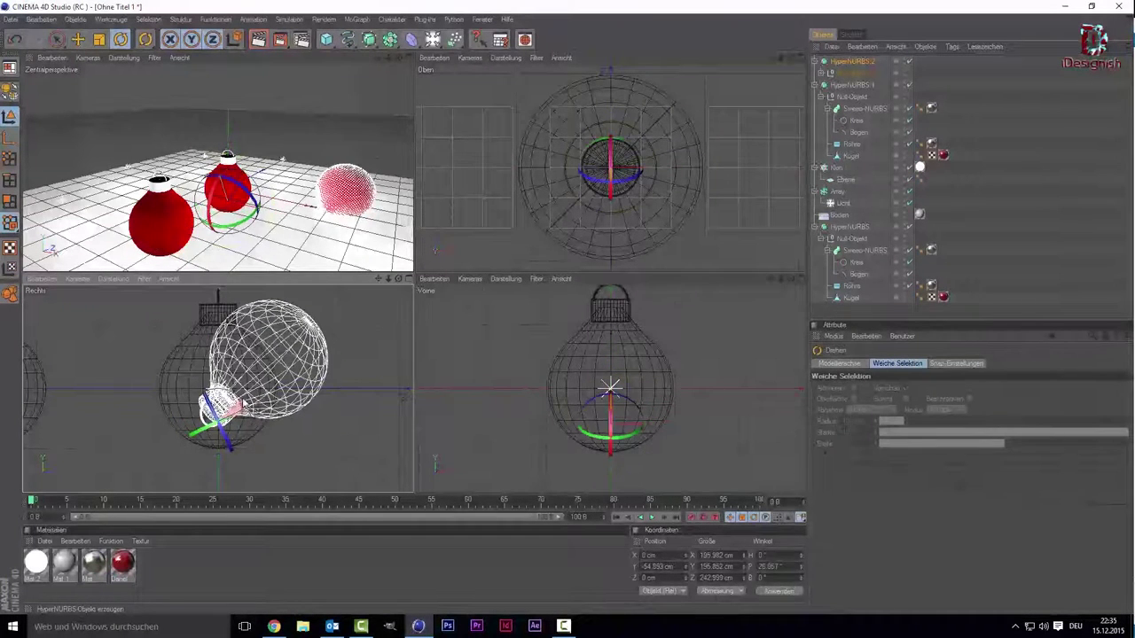
{"action": "mouse_move", "coordinate": [249, 412]}
{"action": "left_mouse_down"}
{"action": "mouse_move", "coordinate": [226, 408]}
{"action": "mouse_move", "coordinate": [219, 420]}
{"action": "left_mouse_up"}
{"action": "key", "text": "9"}
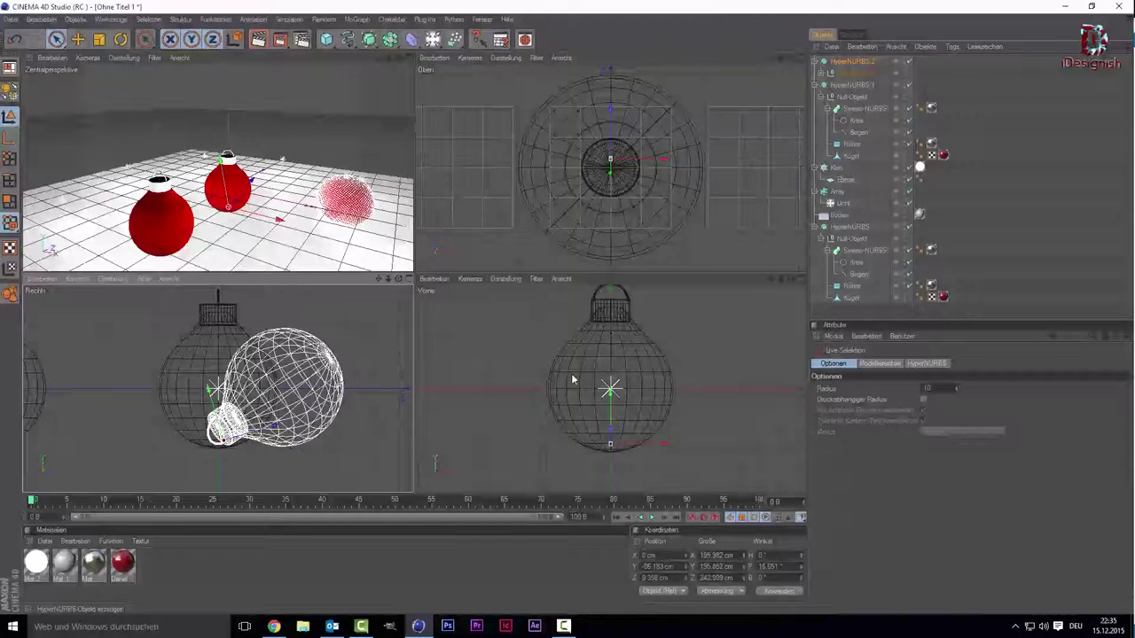
{"action": "middle_click", "coordinate": [294, 215]}
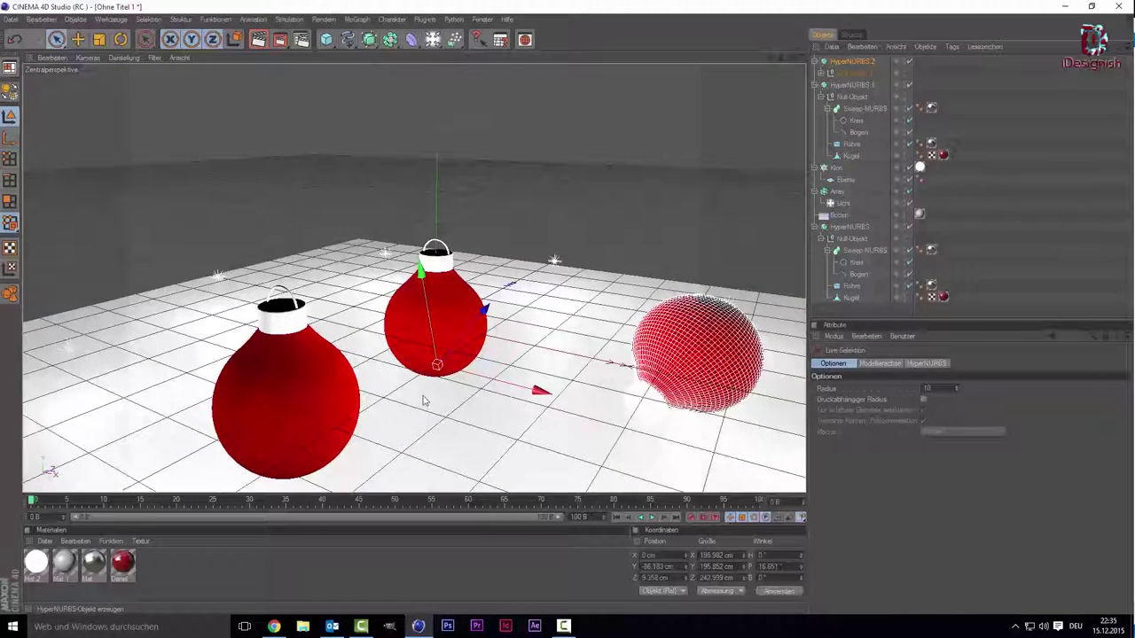
- Rotate the left ornament's inner group about 119° so it tips onto its side
{"action": "left_click", "coordinate": [851, 84]}
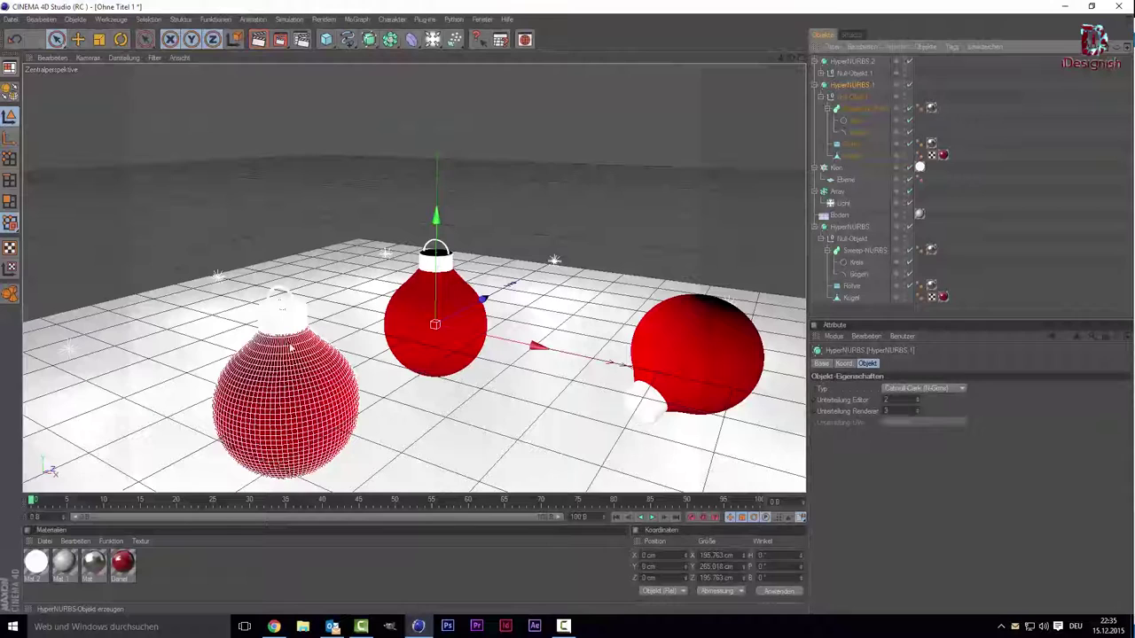
{"action": "left_click", "coordinate": [99, 42]}
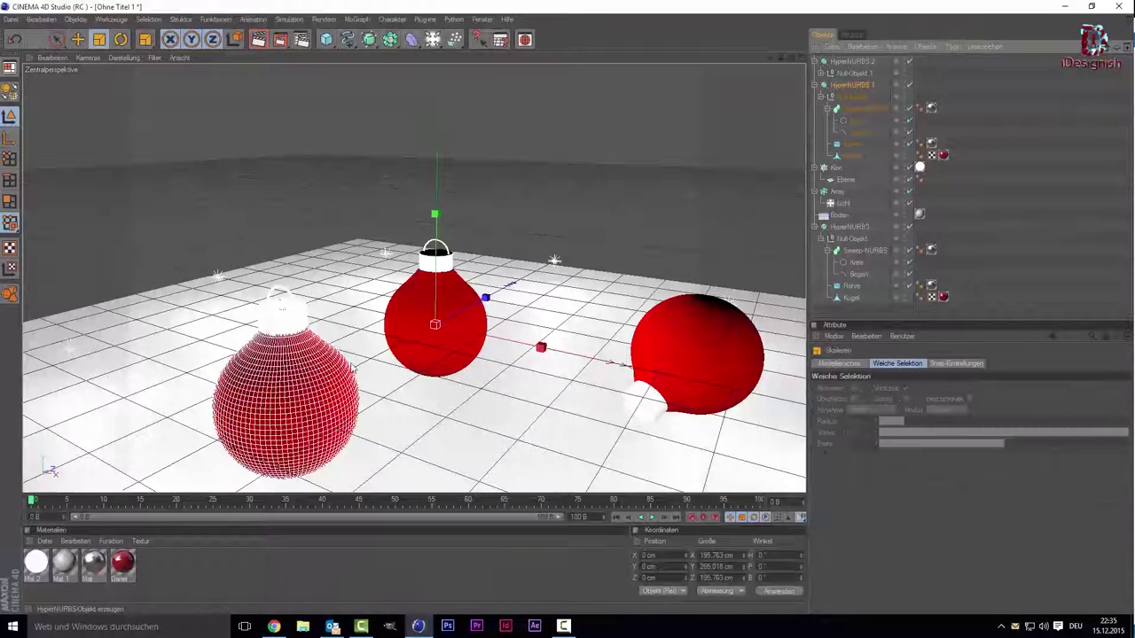
{"action": "left_click", "coordinate": [860, 97]}
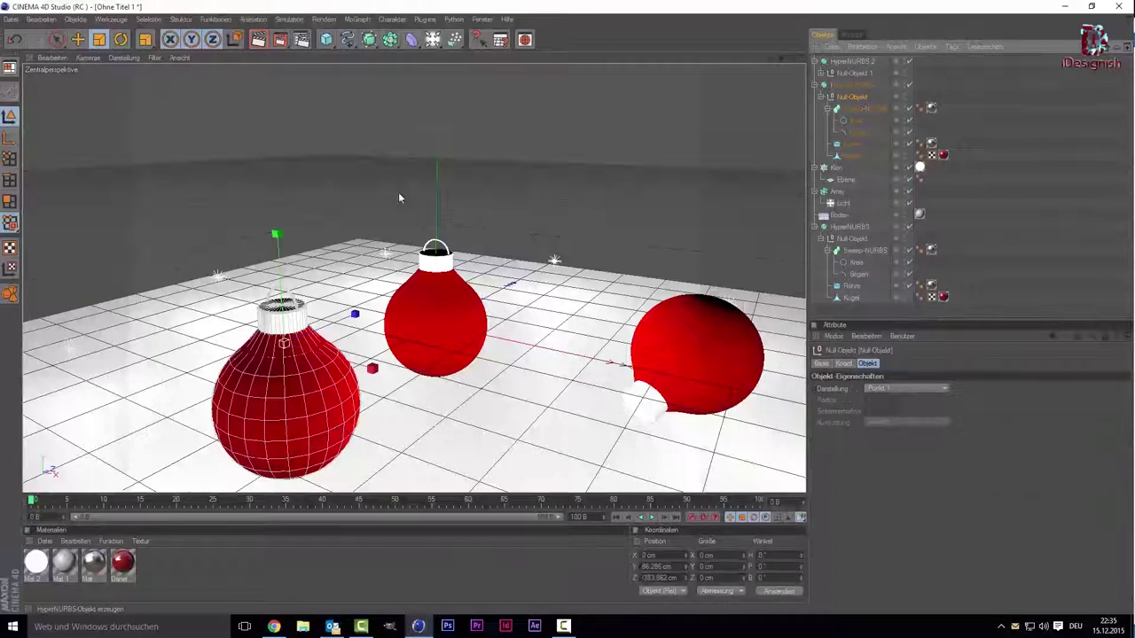
{"action": "left_click", "coordinate": [121, 40]}
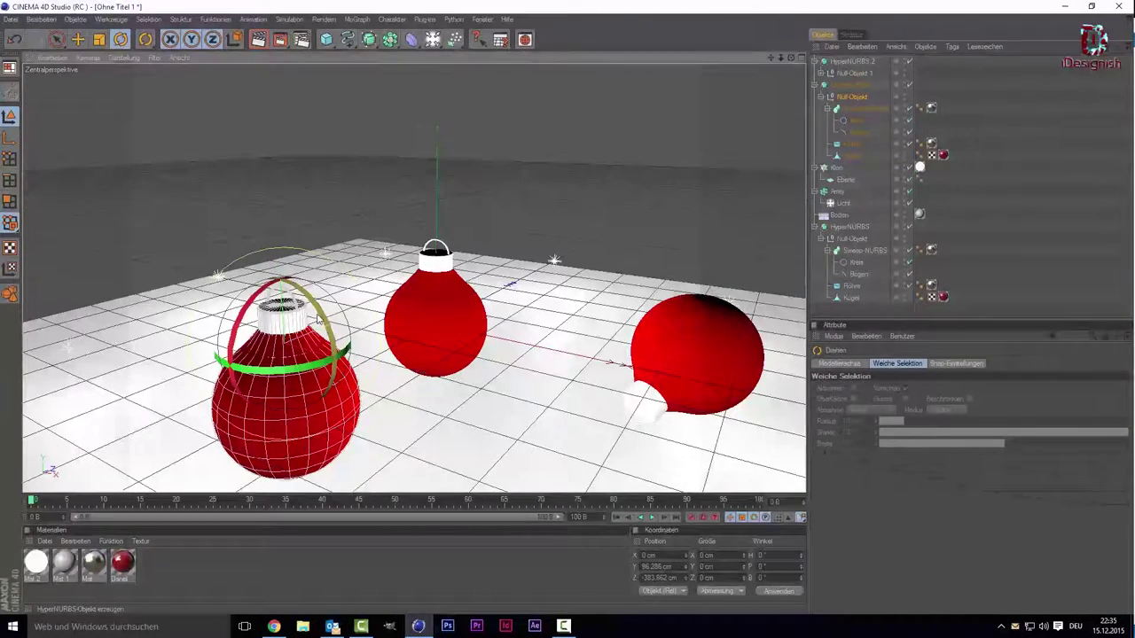
{"action": "left_click_drag", "start_coordinate": [317, 319], "coordinate": [359, 432]}
{"action": "left_click_drag", "start_coordinate": [351, 412], "coordinate": [331, 471]}
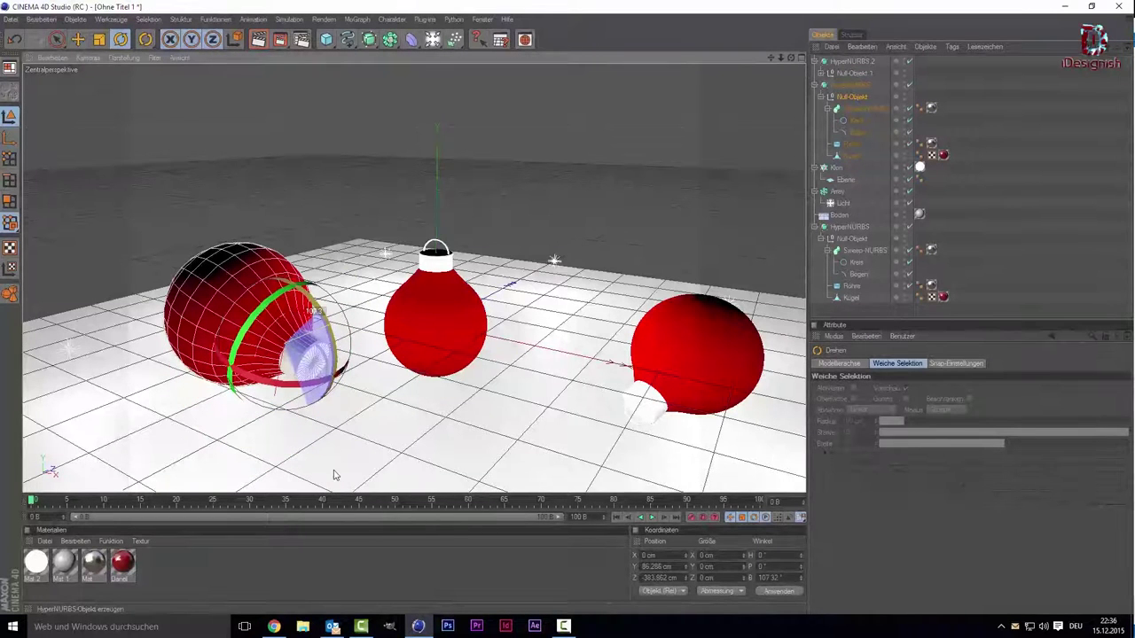
{"action": "key", "text": "space"}
- Lower the left ornament onto the floor, tilting and nudging it into place
{"action": "left_click_drag", "start_coordinate": [278, 376], "coordinate": [269, 446]}
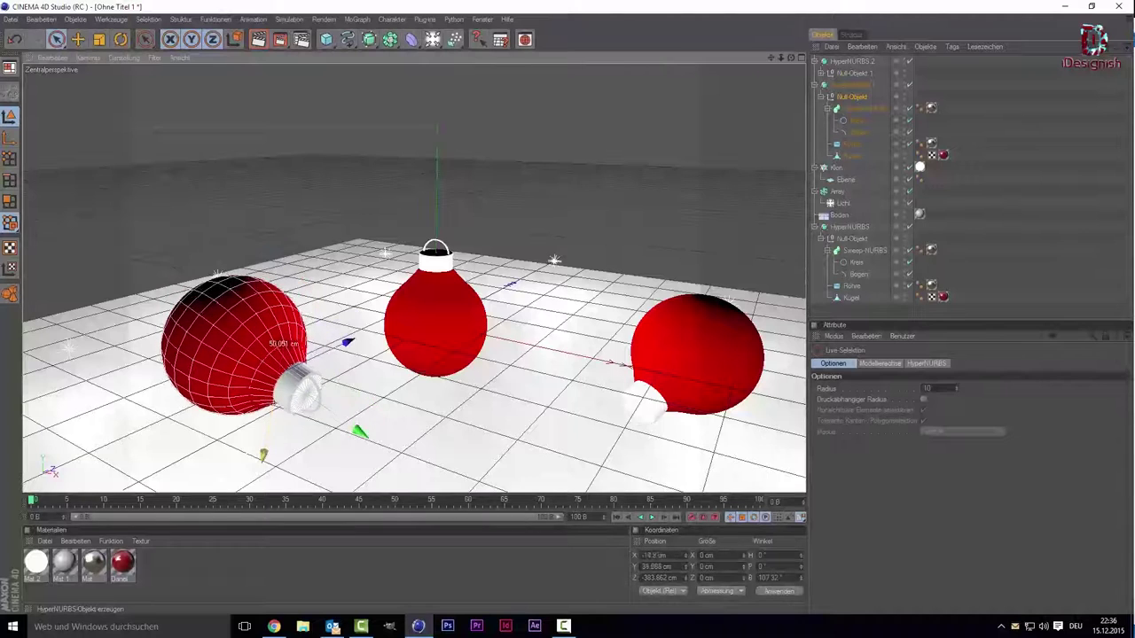
{"action": "left_click_drag", "start_coordinate": [277, 347], "coordinate": [282, 347]}
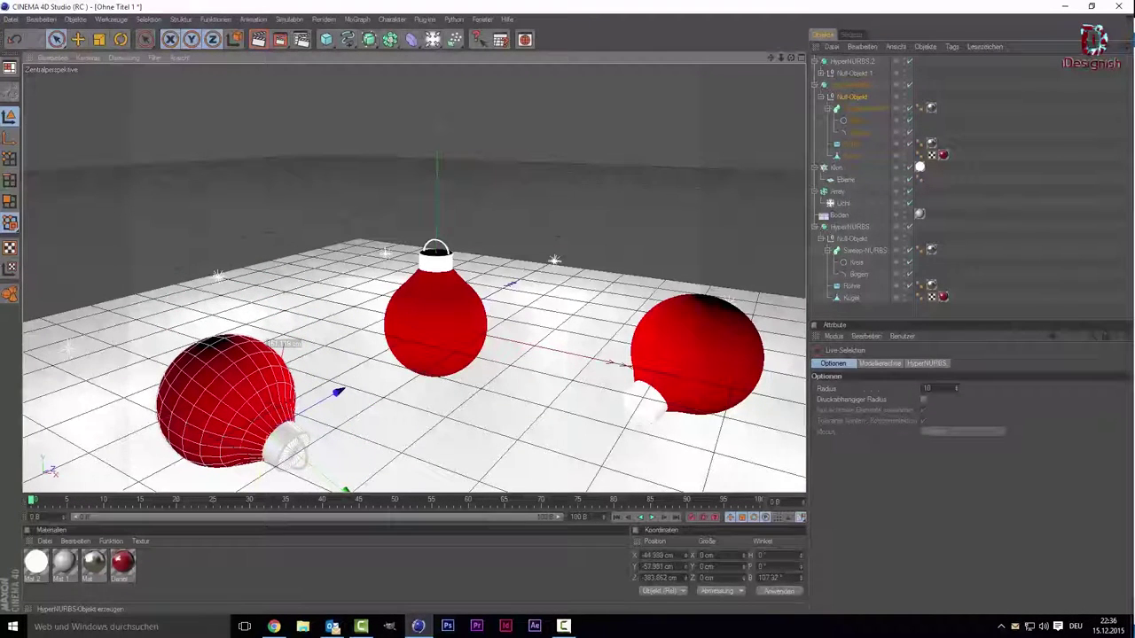
{"action": "key", "text": "r"}
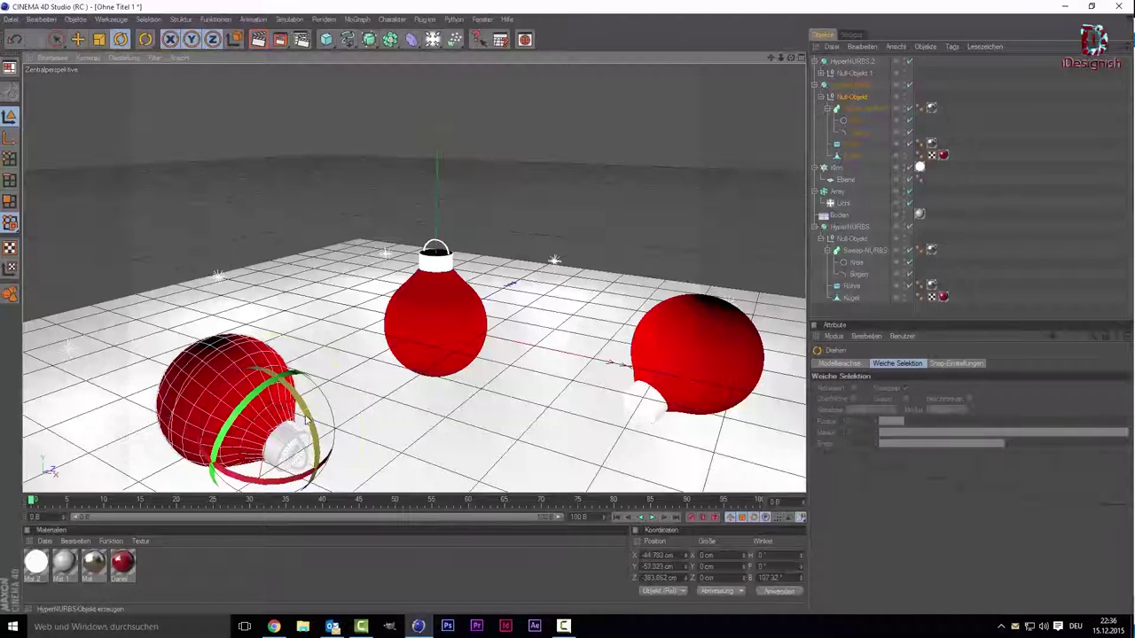
{"action": "left_click_drag", "start_coordinate": [305, 421], "coordinate": [304, 432]}
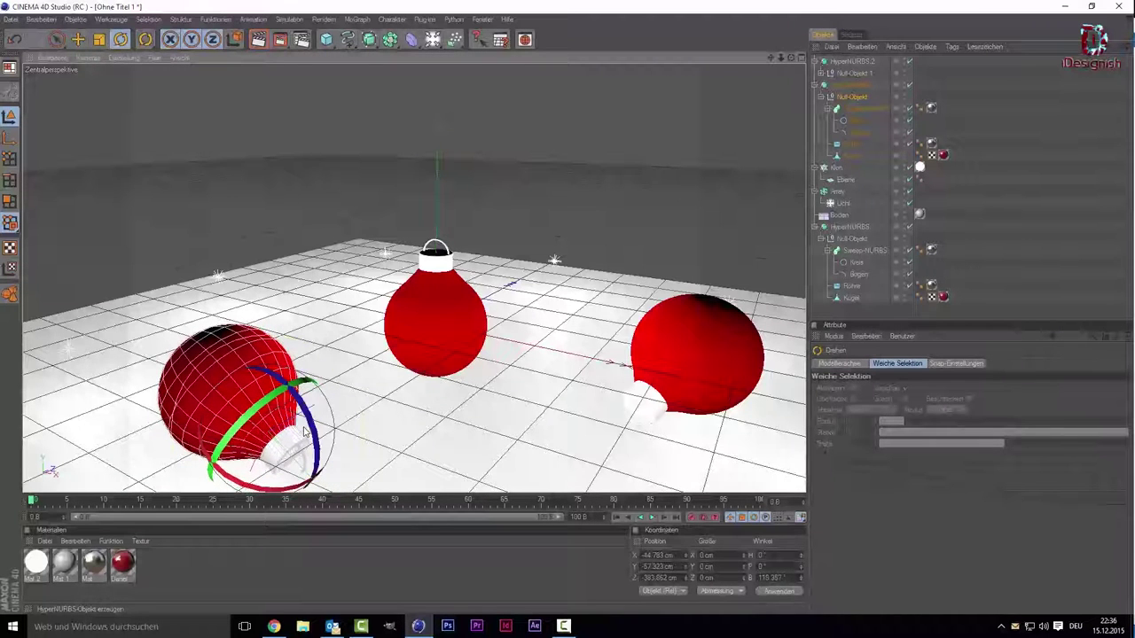
{"action": "key", "text": "space"}
{"action": "left_click_drag", "start_coordinate": [273, 445], "coordinate": [258, 430]}
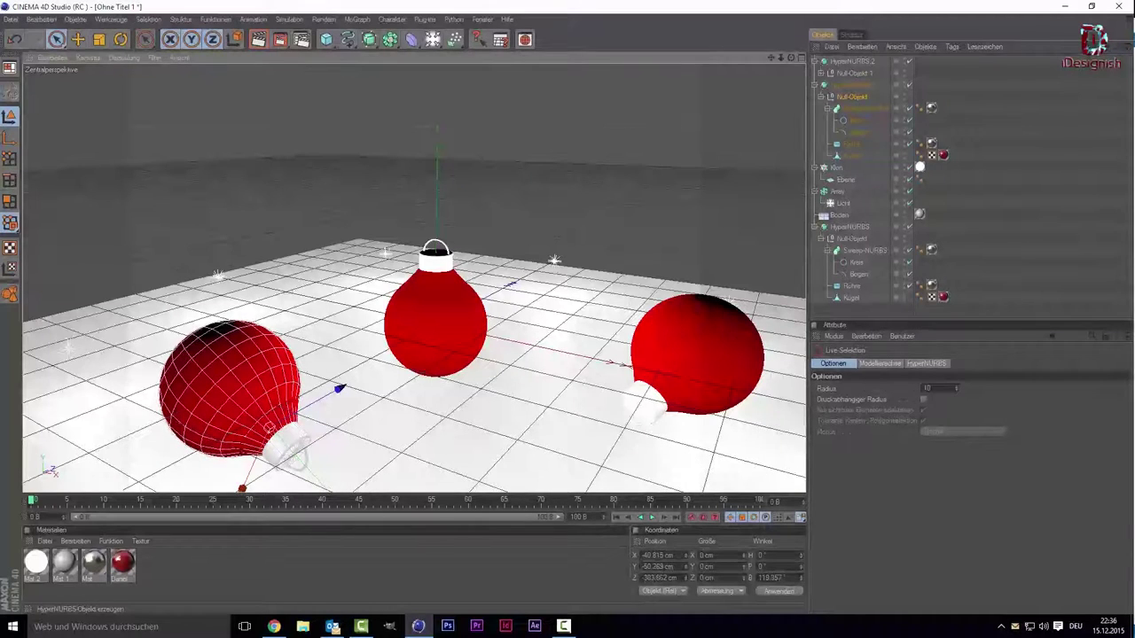
{"action": "left_click", "coordinate": [443, 319]}
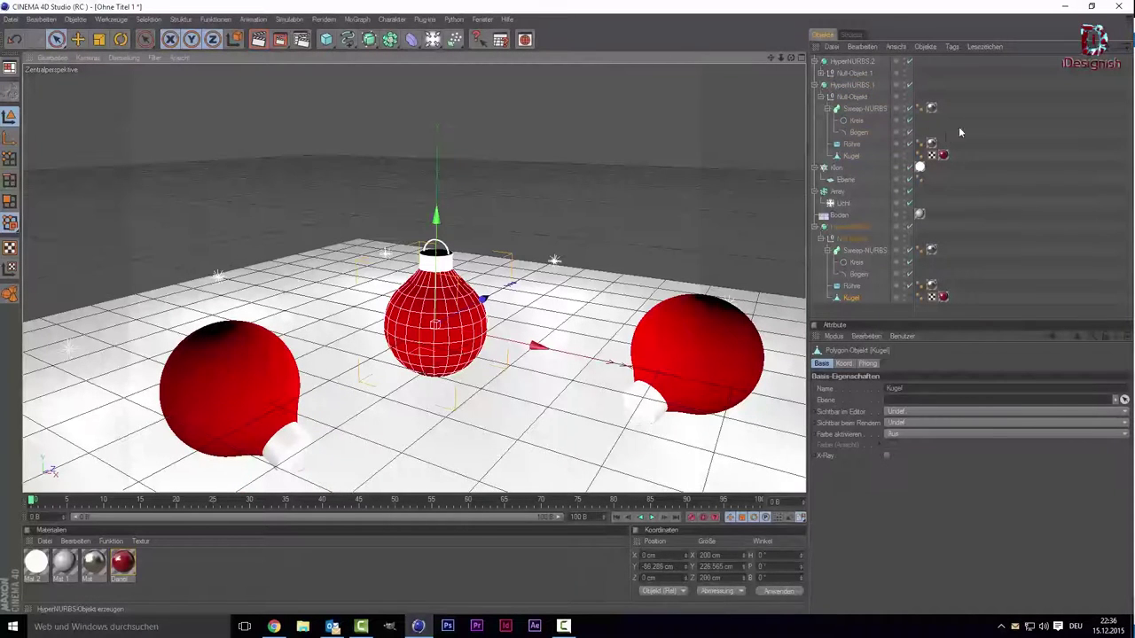
- Tilt the middle ornament sideways, move it forward near X 49.9, Y 34.9 cm, and select Daniel
{"action": "left_click", "coordinate": [856, 239]}
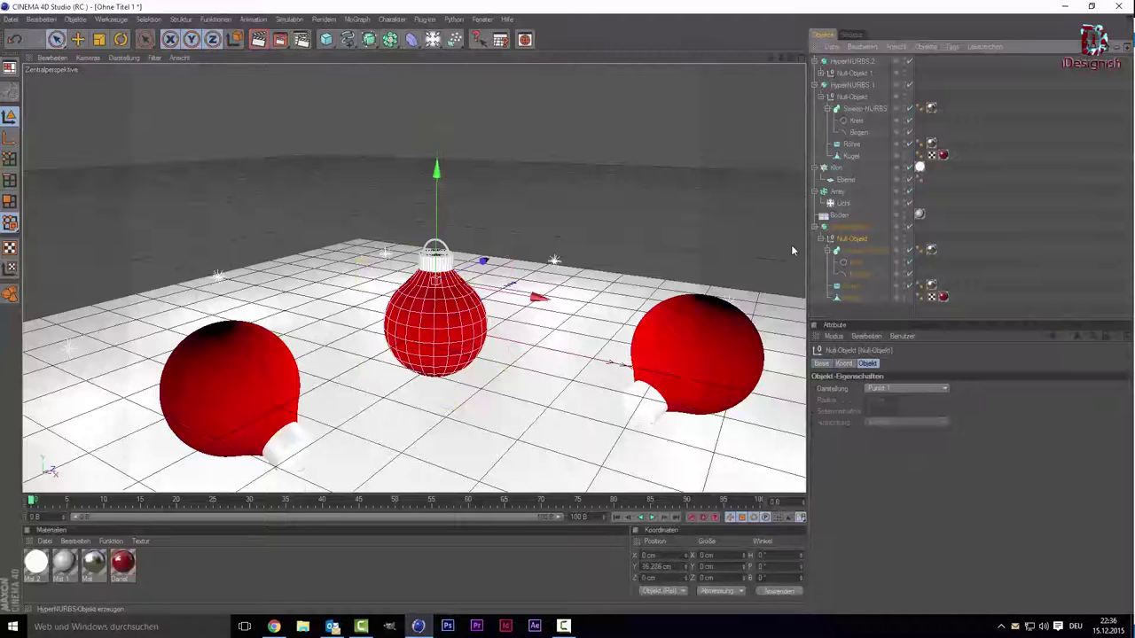
{"action": "left_click", "coordinate": [124, 40]}
{"action": "mouse_move", "coordinate": [449, 220]}
{"action": "left_mouse_down"}
{"action": "mouse_move", "coordinate": [383, 285]}
{"action": "mouse_move", "coordinate": [476, 229]}
{"action": "mouse_move", "coordinate": [471, 213]}
{"action": "mouse_move", "coordinate": [469, 227]}
{"action": "left_mouse_up"}
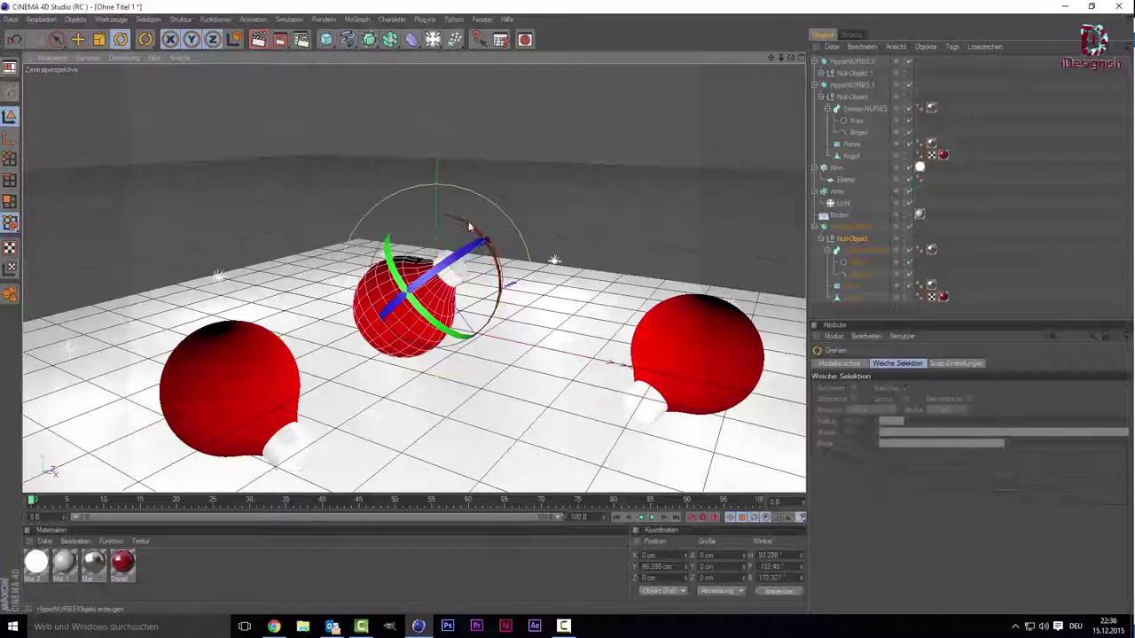
{"action": "key", "text": "9"}
{"action": "mouse_move", "coordinate": [499, 370]}
{"action": "left_mouse_down"}
{"action": "mouse_move", "coordinate": [532, 410]}
{"action": "mouse_move", "coordinate": [522, 401]}
{"action": "left_mouse_up"}
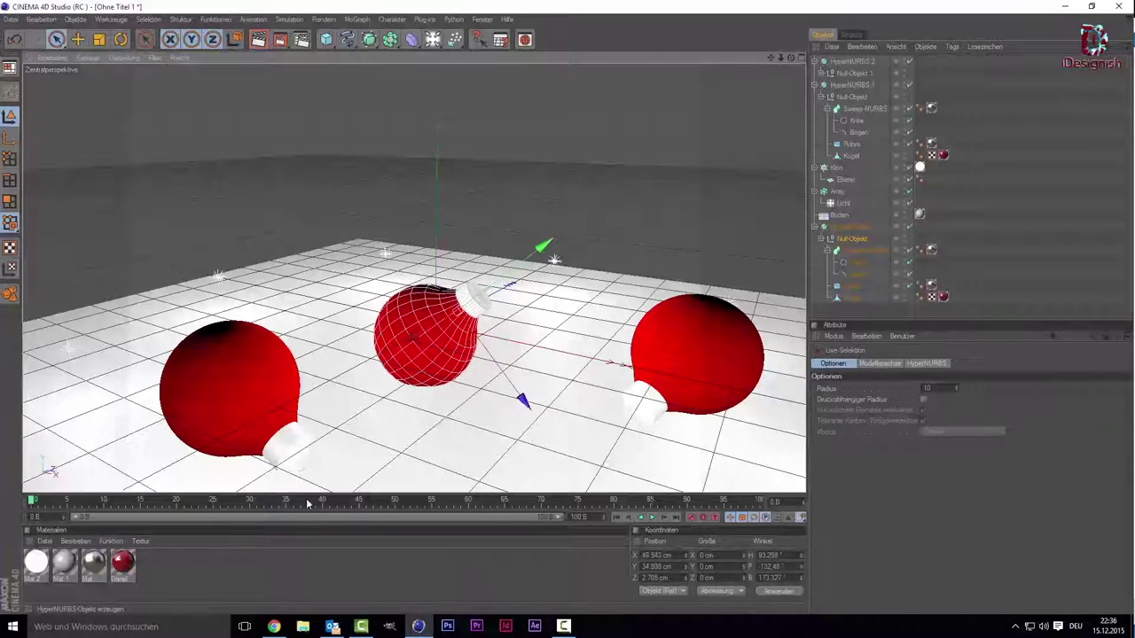
{"action": "left_click", "coordinate": [124, 566]}
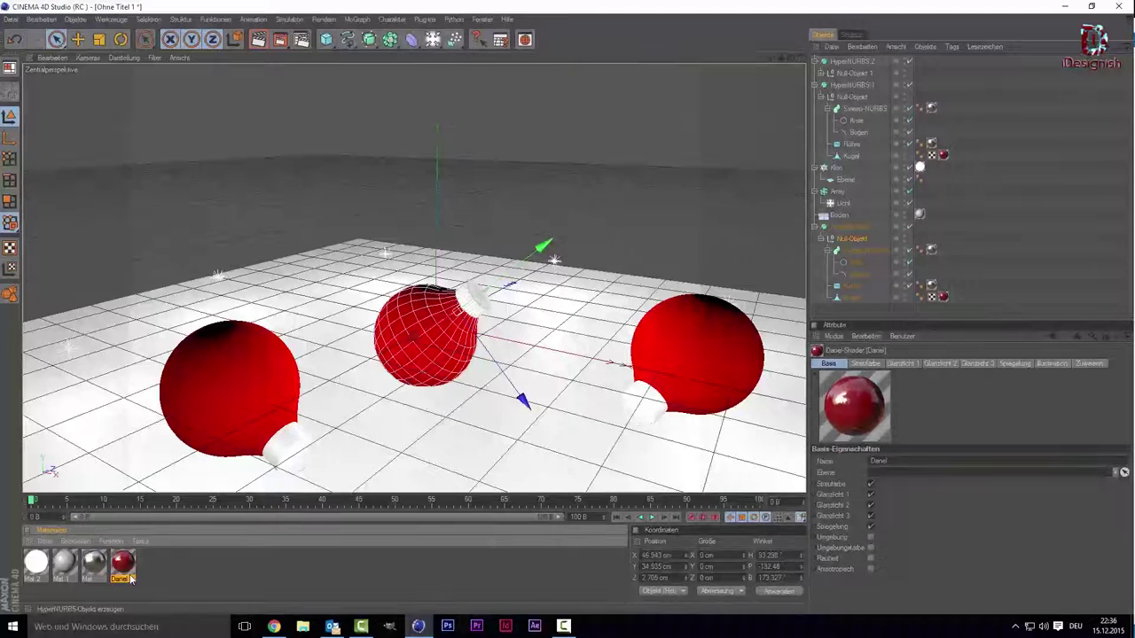
- Duplicate the red Daniel material and change its colour to blue
{"action": "key", "text": "ctrl+c"}
{"action": "key", "text": "ctrl+v"}
{"action": "double_click", "coordinate": [35, 562]}
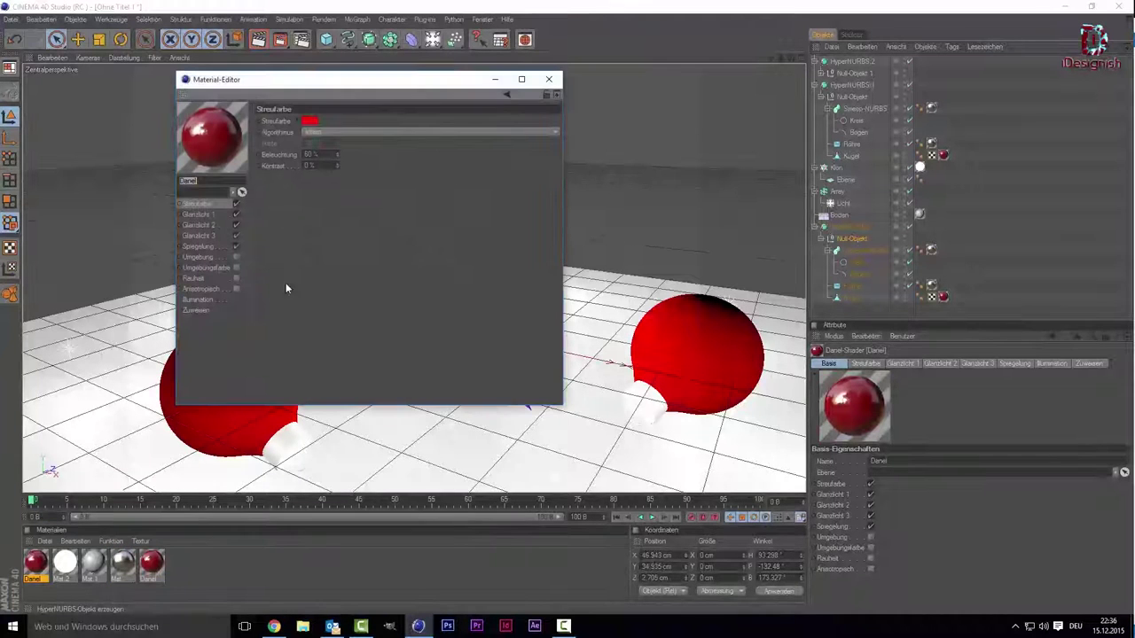
{"action": "left_click", "coordinate": [309, 121]}
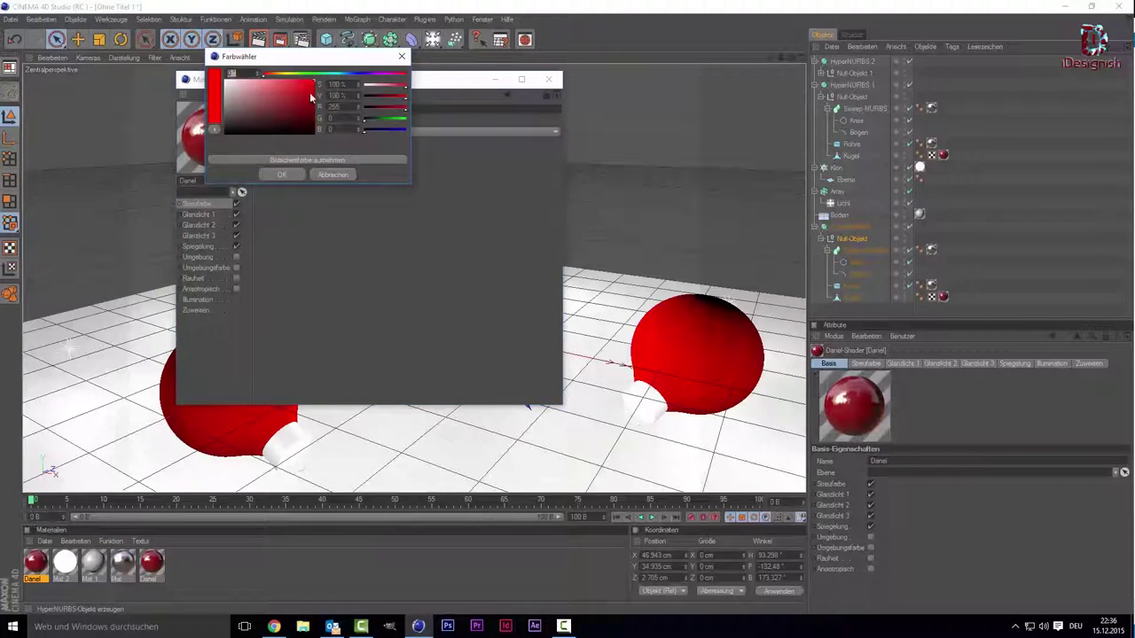
{"action": "left_click_drag", "start_coordinate": [334, 78], "coordinate": [360, 78]}
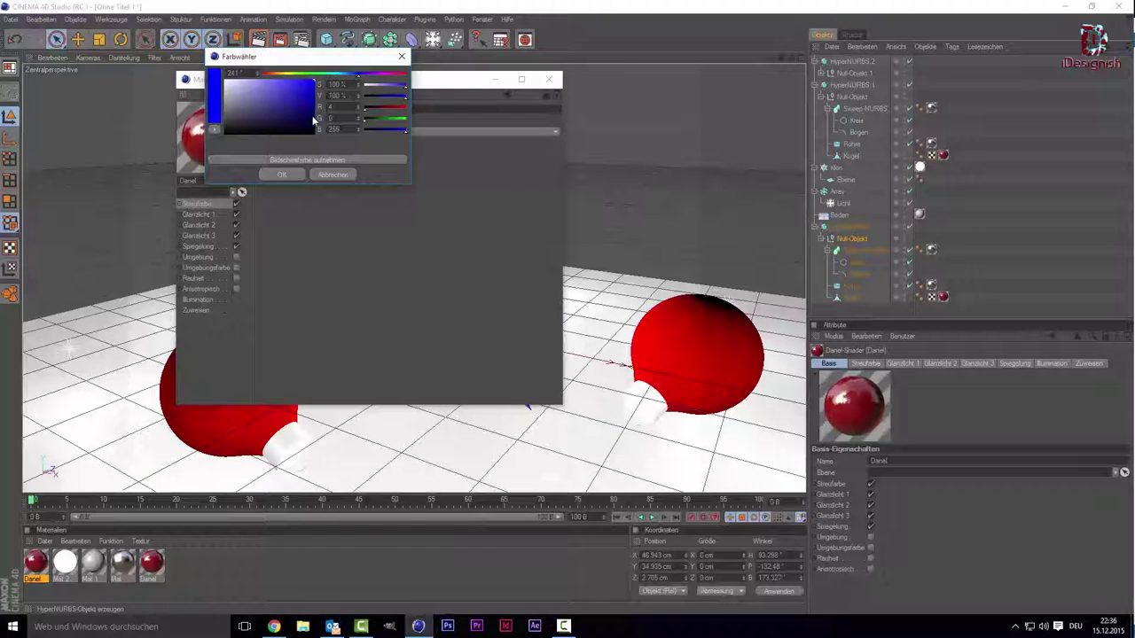
{"action": "left_click", "coordinate": [282, 175]}
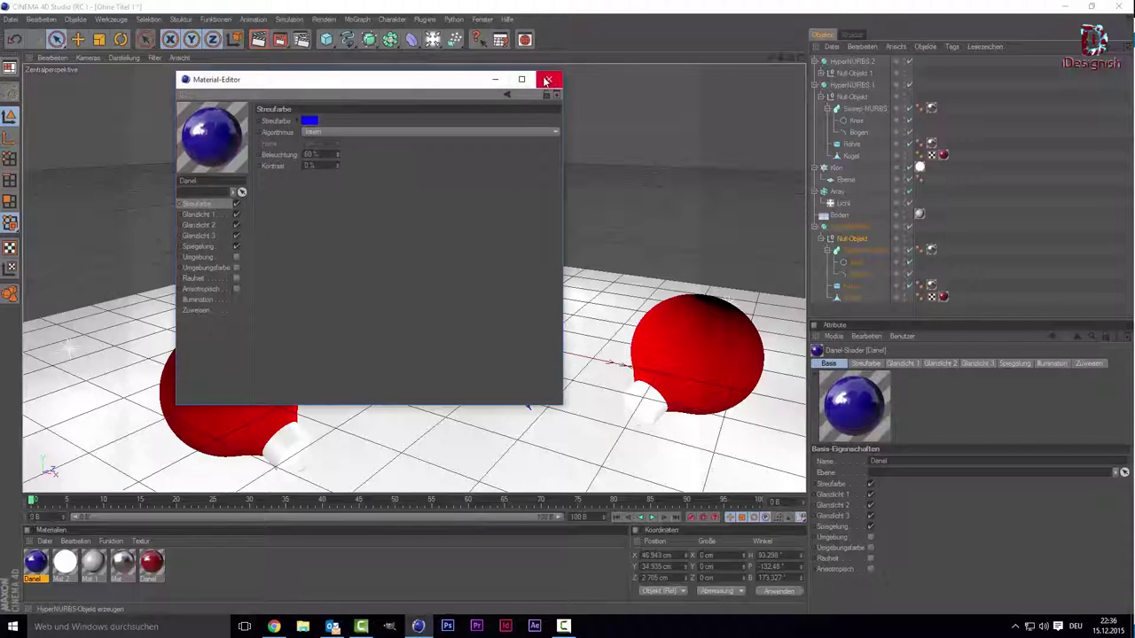
- Apply the blue material to the left ornament and make a copy of it
{"action": "left_click", "coordinate": [548, 79]}
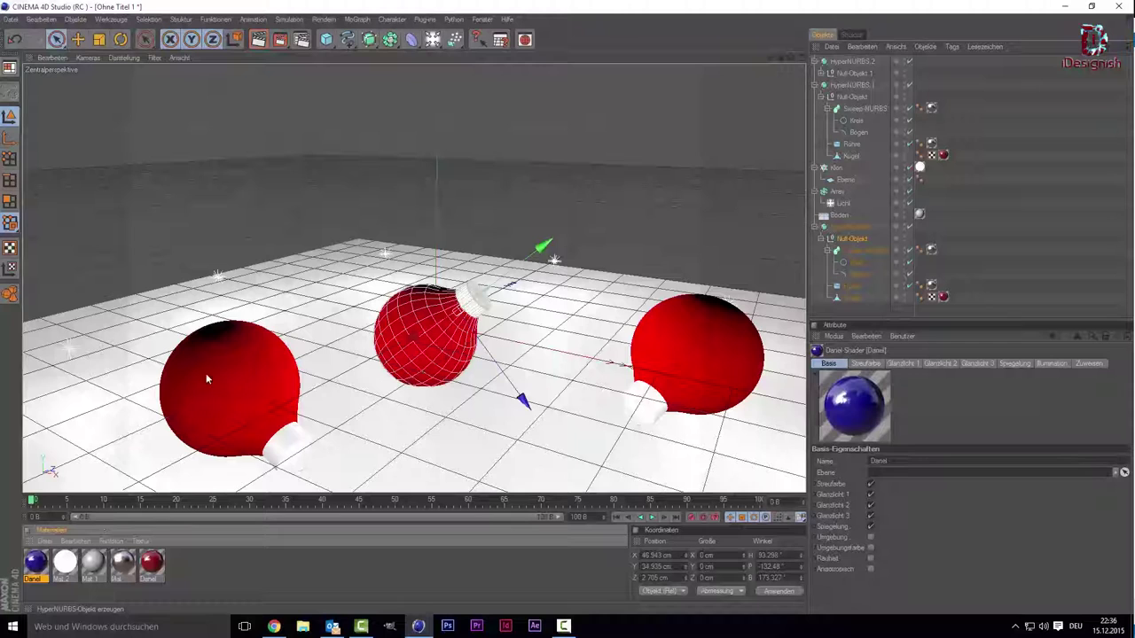
{"action": "left_click_drag", "start_coordinate": [35, 561], "coordinate": [206, 373]}
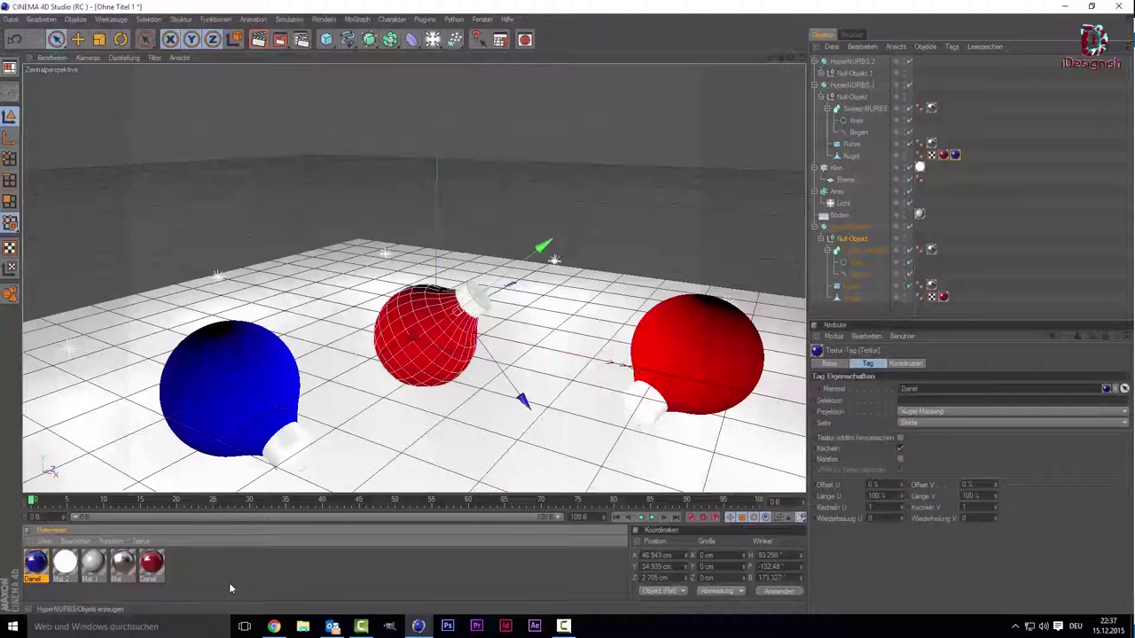
{"action": "left_click_drag", "start_coordinate": [35, 561], "coordinate": [63, 561], "text": "ctrl"}
- Recolour the copied material yellow and apply it to the right ornament
{"action": "double_click", "coordinate": [44, 554]}
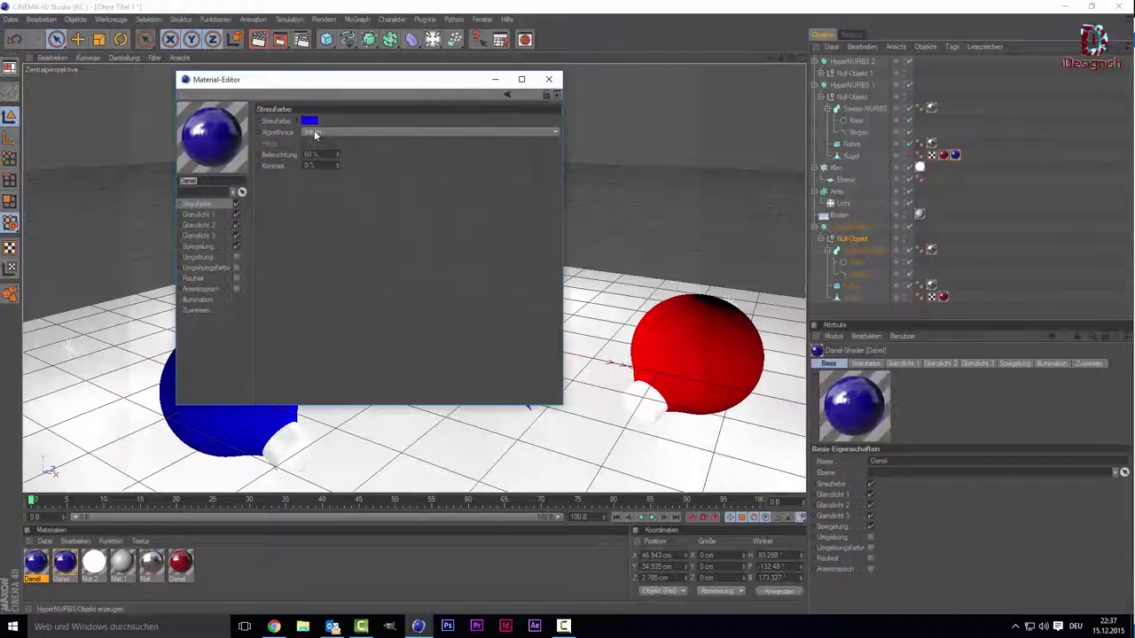
{"action": "left_click", "coordinate": [308, 123]}
{"action": "left_click_drag", "start_coordinate": [307, 75], "coordinate": [287, 86]}
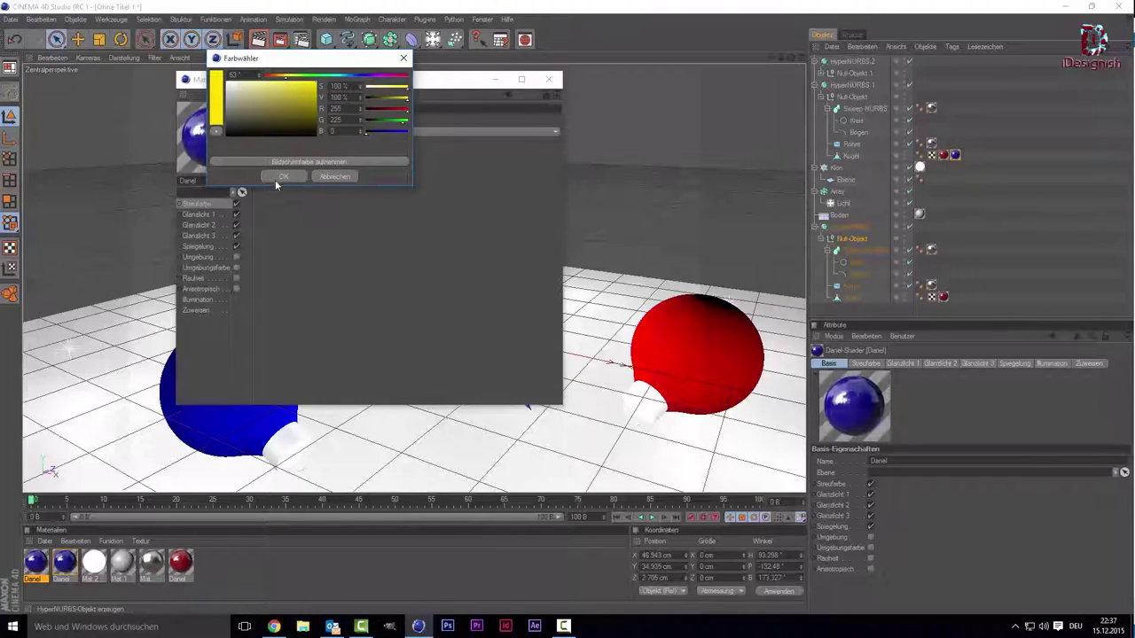
{"action": "left_click", "coordinate": [275, 176]}
{"action": "left_click", "coordinate": [550, 80]}
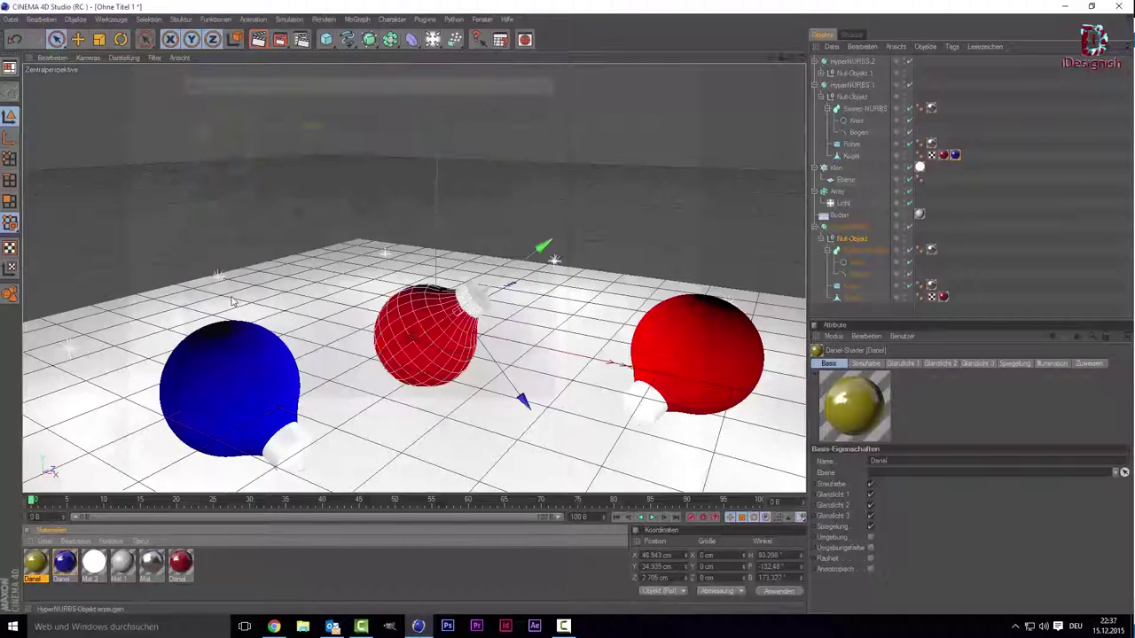
{"action": "mouse_move", "coordinate": [41, 577]}
{"action": "left_mouse_down"}
{"action": "mouse_move", "coordinate": [664, 343]}
{"action": "mouse_move", "coordinate": [678, 348]}
{"action": "left_mouse_up"}
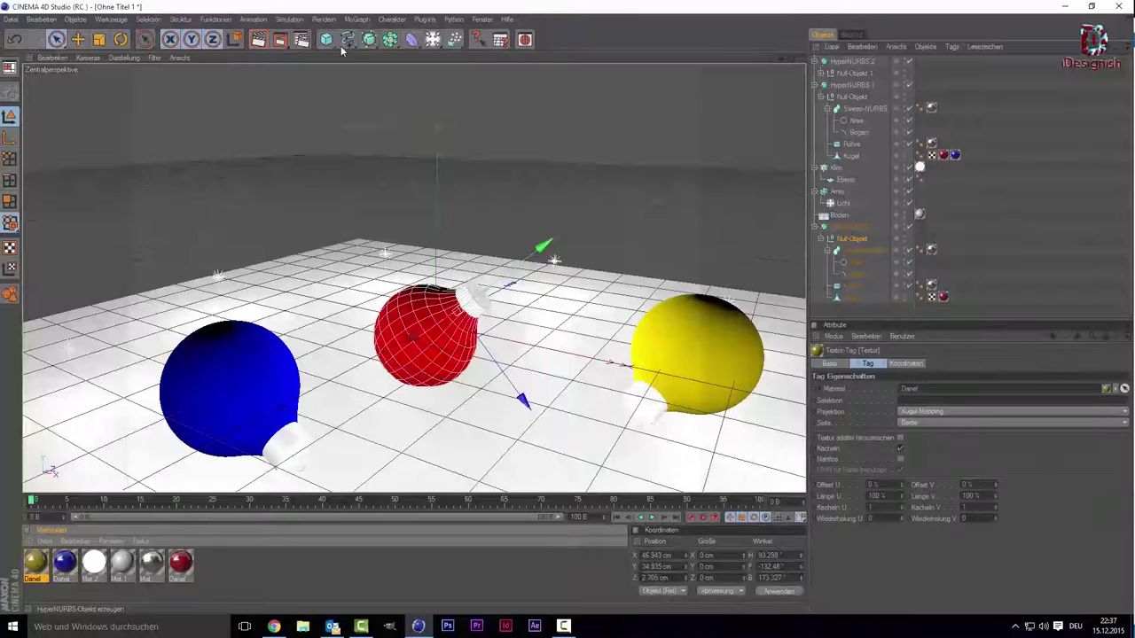
- Add Ambient Occlusion and Global Illumination effects, with GI mode left at IC (Einzelbild)
{"action": "left_click", "coordinate": [301, 41]}
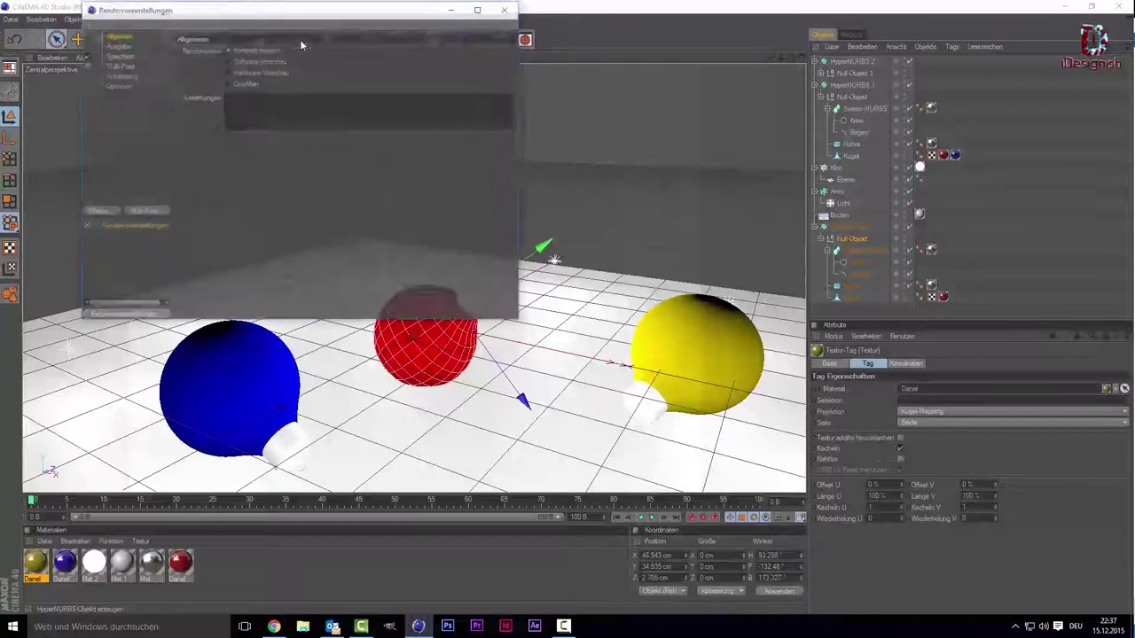
{"action": "left_click", "coordinate": [109, 214]}
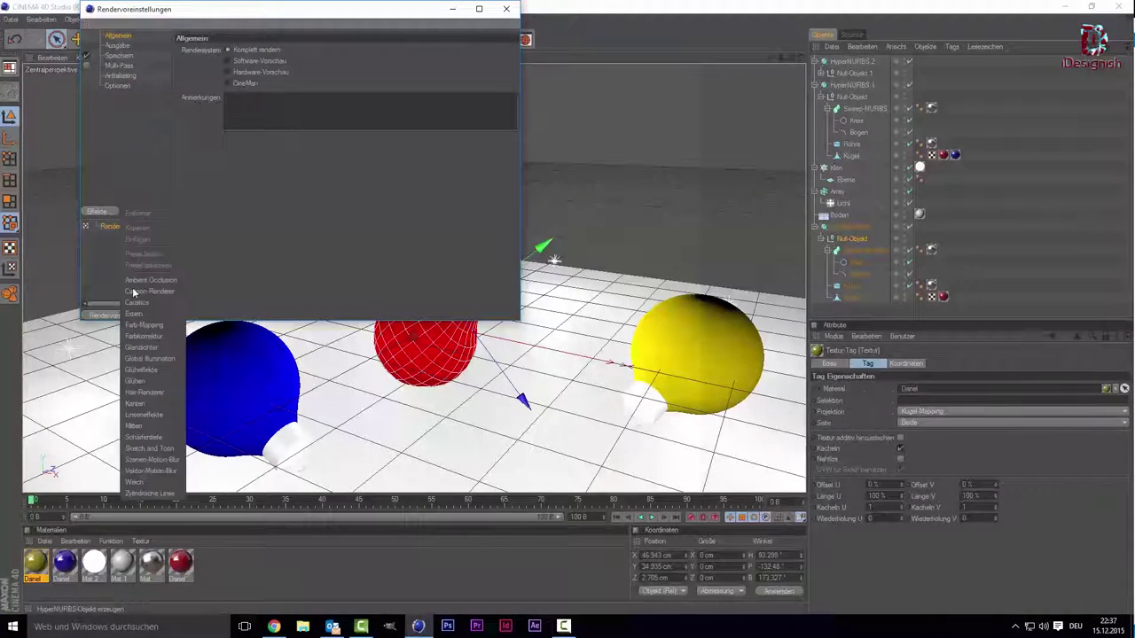
{"action": "left_click", "coordinate": [138, 293]}
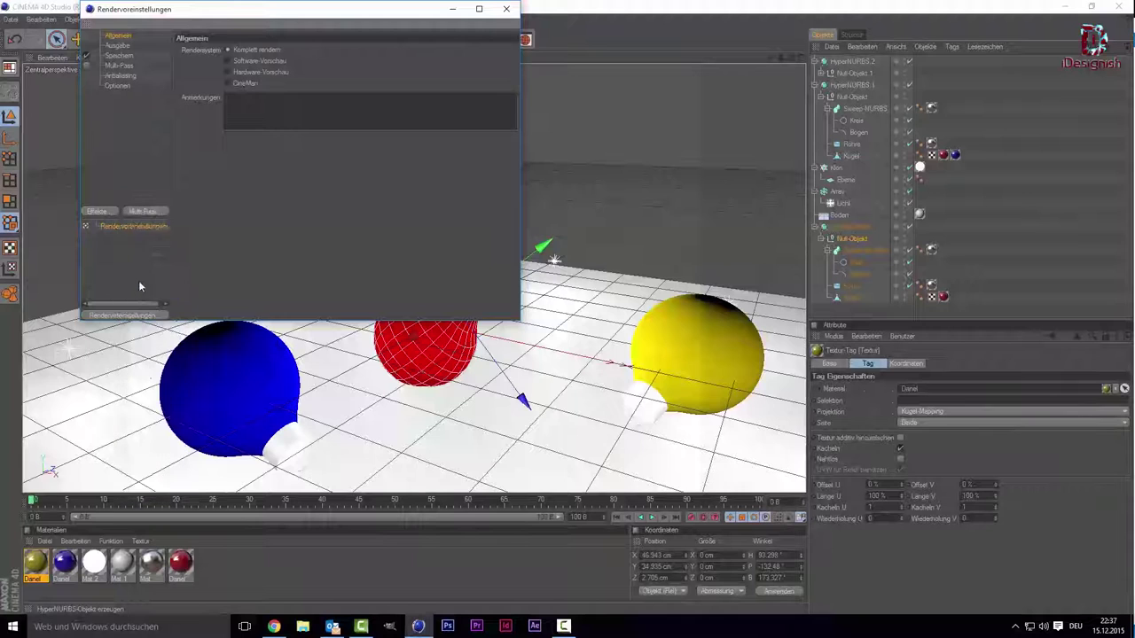
{"action": "left_click", "coordinate": [109, 211]}
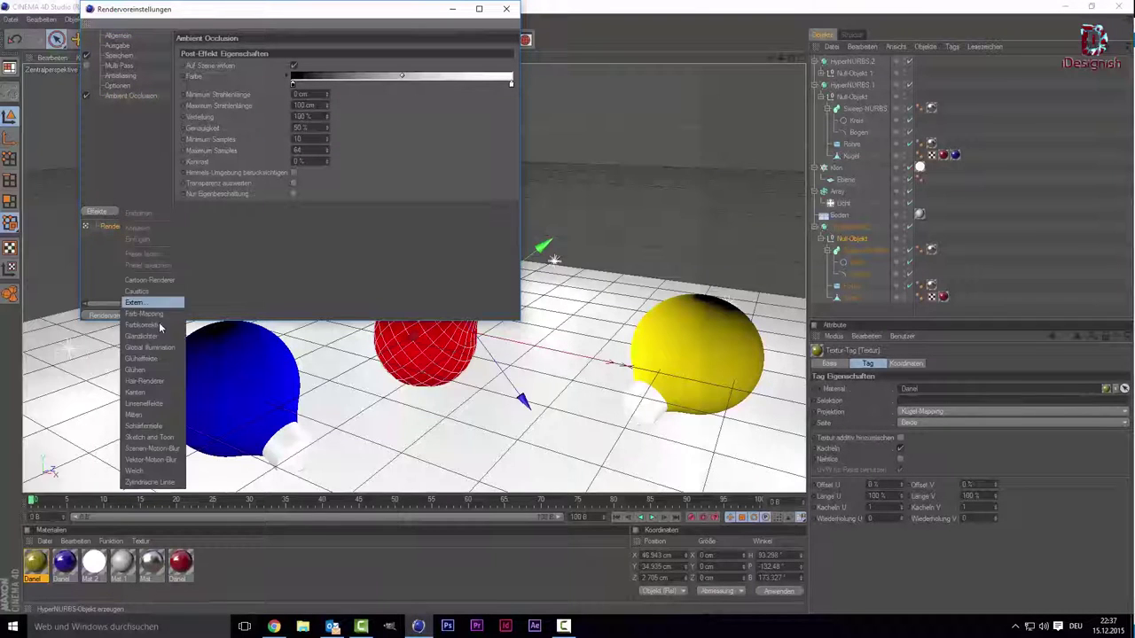
{"action": "left_click", "coordinate": [161, 340]}
{"action": "left_click", "coordinate": [265, 77]}
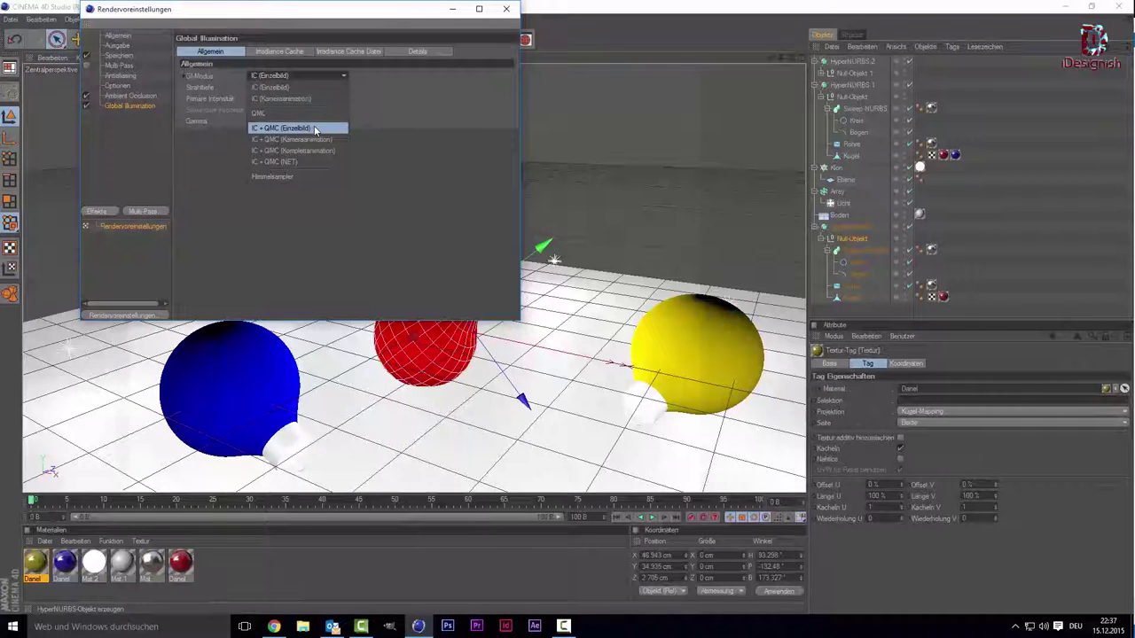
- Set GI mode to IC + QMC (Einzelbild) and Irradiance Cache stochastic samples to Niedrig
{"action": "left_click", "coordinate": [315, 131]}
{"action": "left_click", "coordinate": [275, 51]}
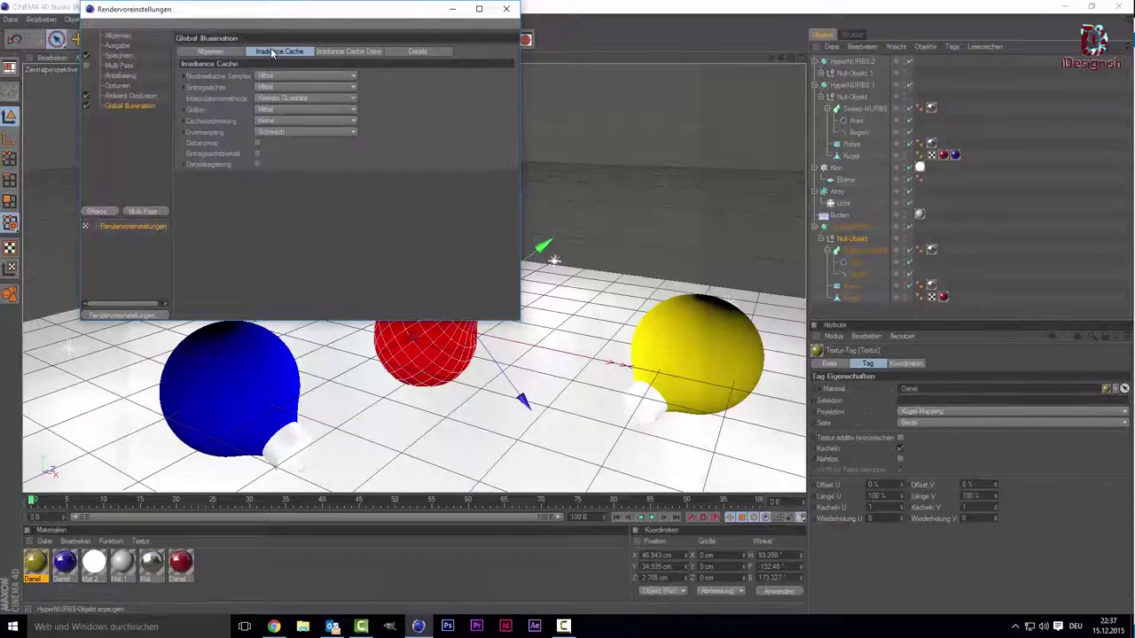
{"action": "left_click", "coordinate": [293, 76]}
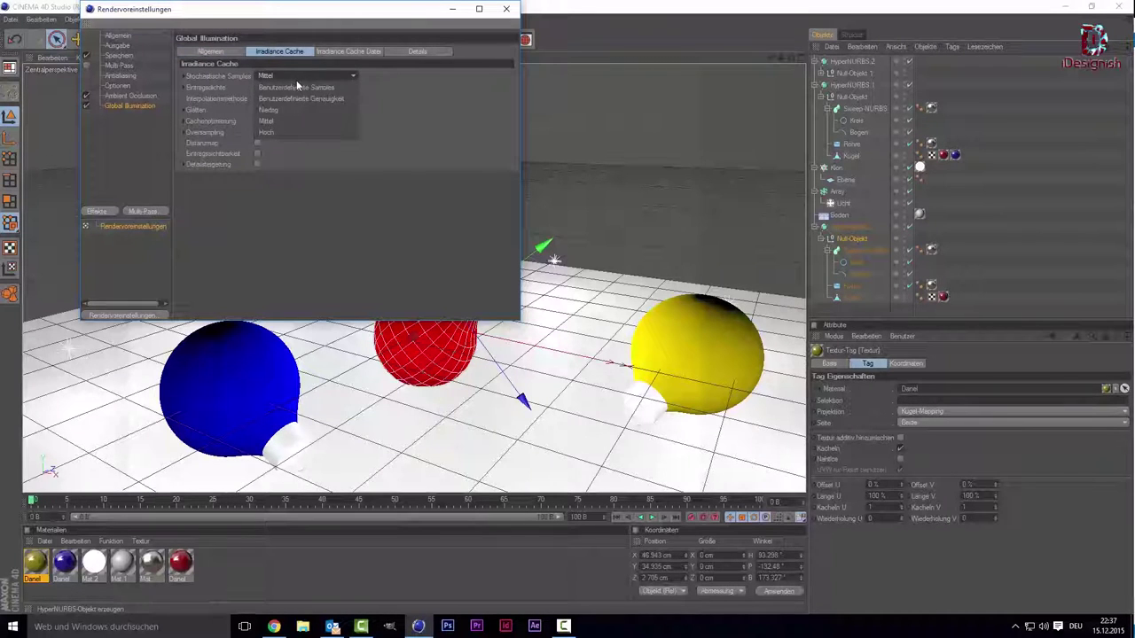
{"action": "left_click", "coordinate": [275, 109]}
- Set record density to Niedrig and smoothing to Minimal, keep Kleinste Quadrate, and close render settings
{"action": "left_click", "coordinate": [298, 85]}
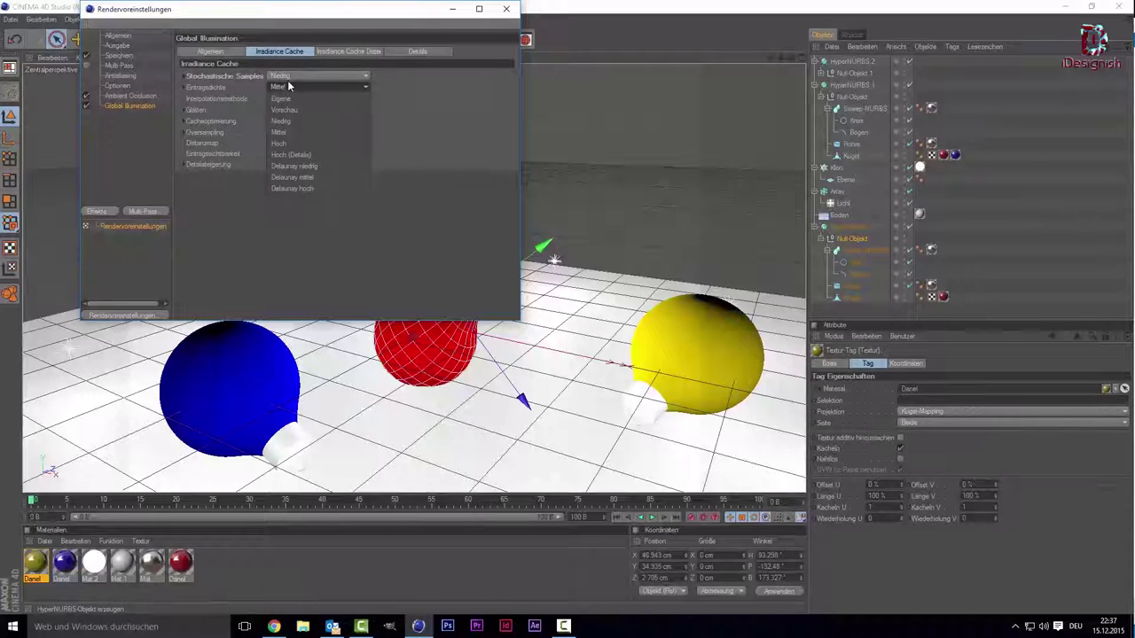
{"action": "left_click", "coordinate": [301, 131]}
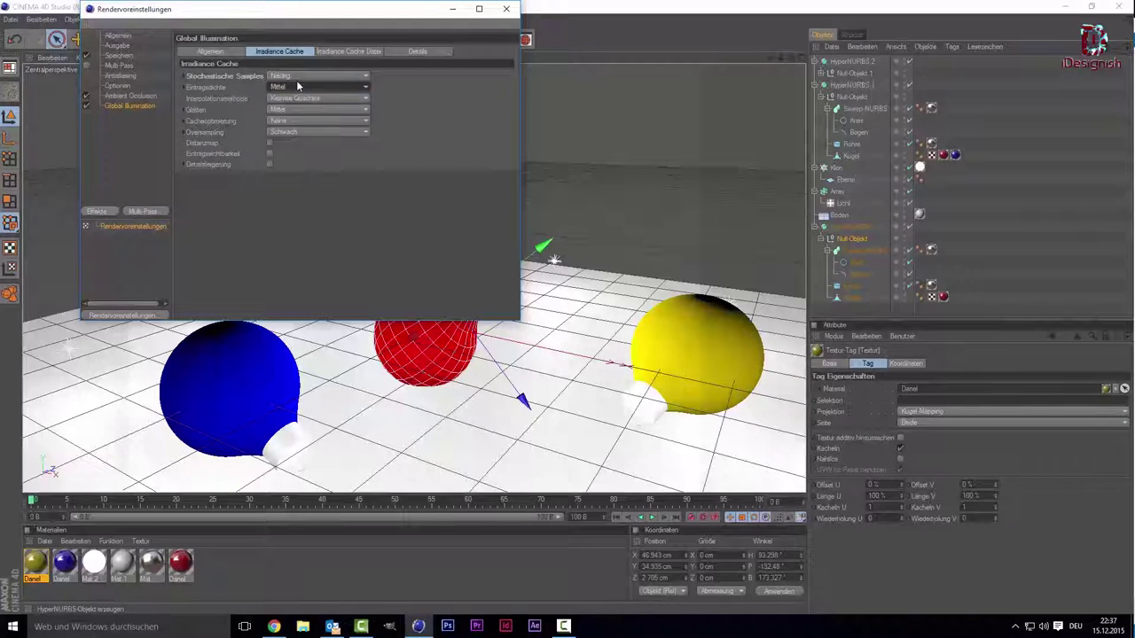
{"action": "left_click", "coordinate": [298, 85]}
{"action": "left_click", "coordinate": [293, 121]}
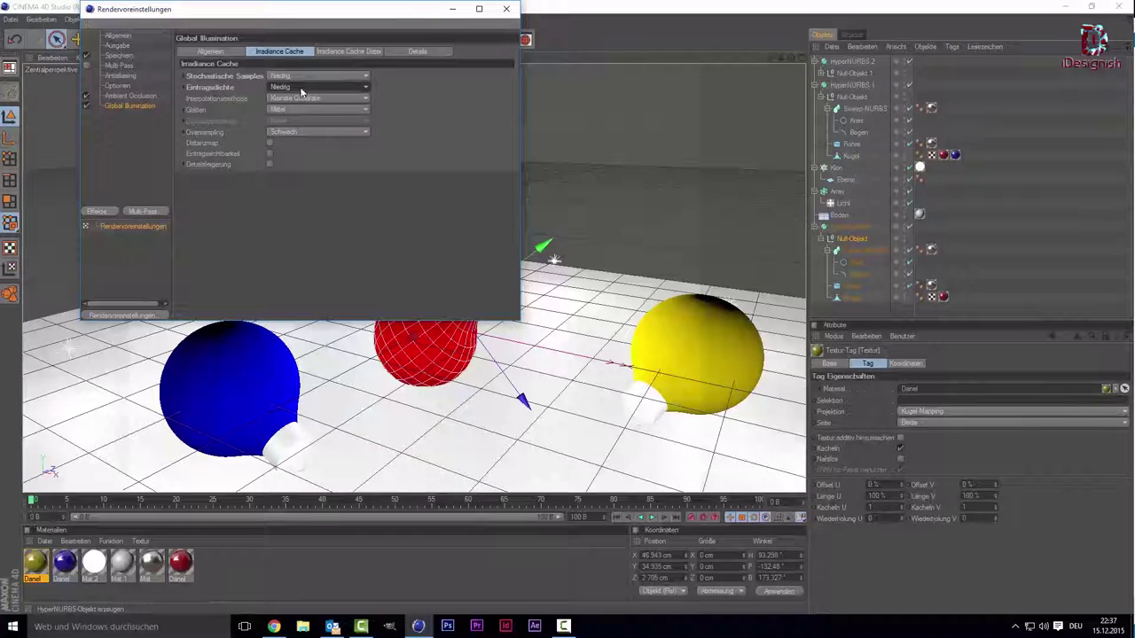
{"action": "left_click", "coordinate": [300, 108]}
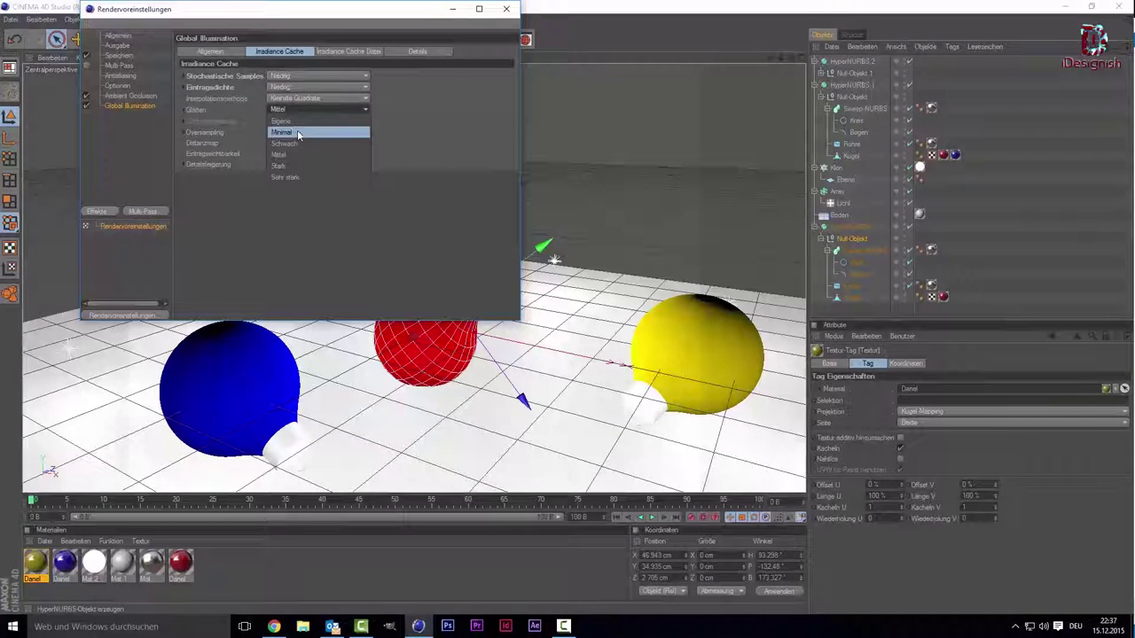
{"action": "left_click", "coordinate": [297, 129]}
{"action": "left_click", "coordinate": [305, 97]}
{"action": "left_click", "coordinate": [306, 99]}
{"action": "left_click", "coordinate": [507, 9]}
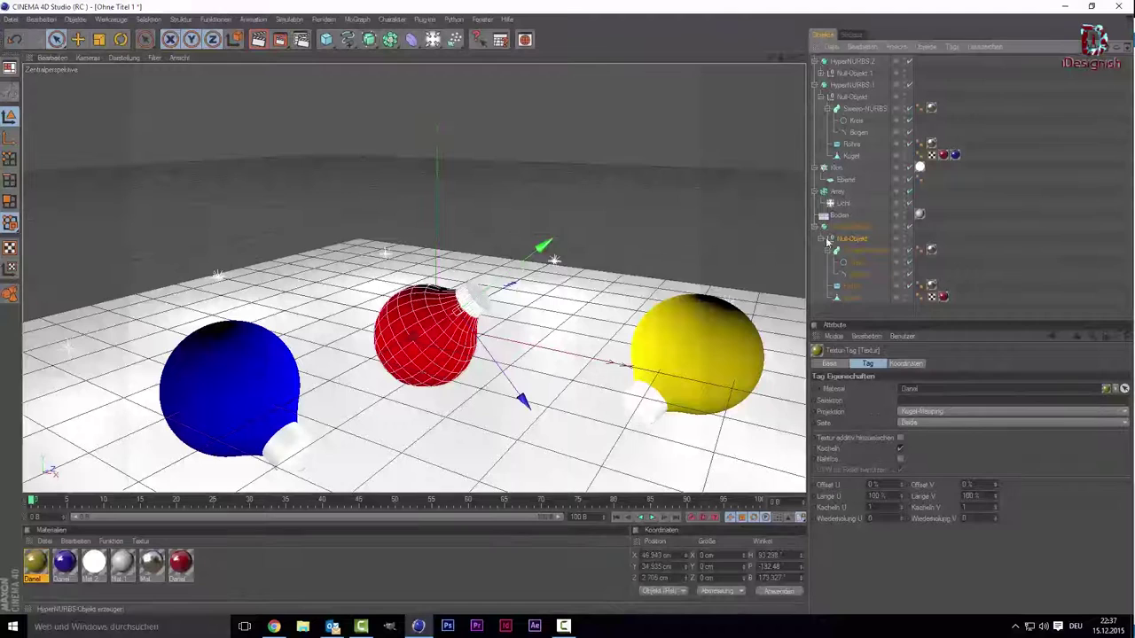
- Set the arrayed Licht light to 70% intensity with Shad.-Maps (Weich) soft shadows
{"action": "left_click", "coordinate": [843, 204]}
{"action": "left_click", "coordinate": [839, 192]}
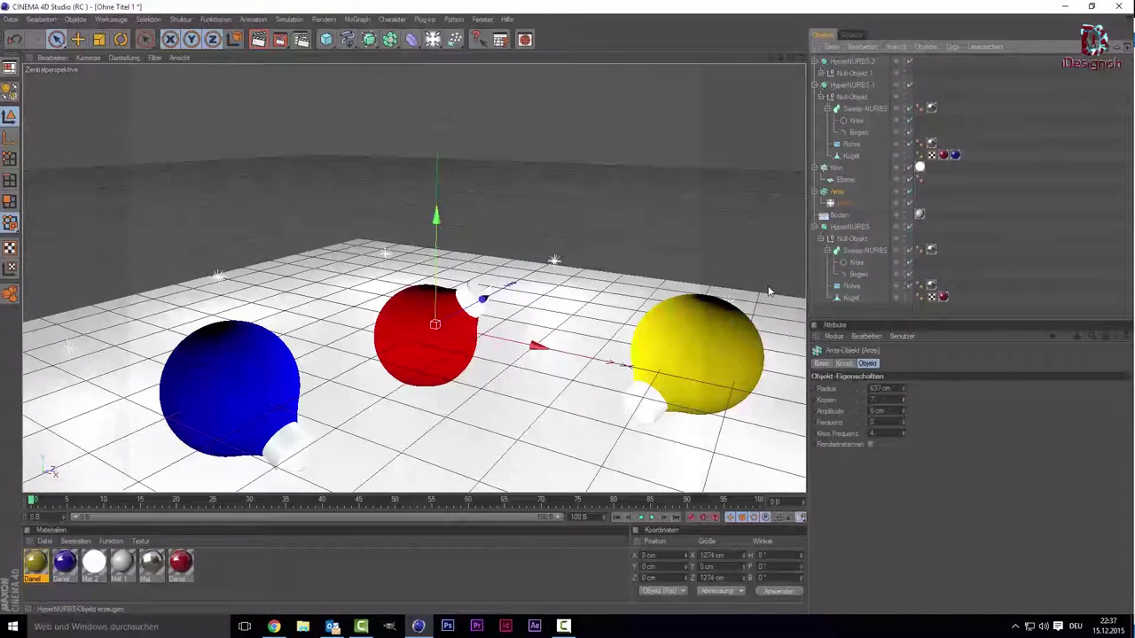
{"action": "left_click", "coordinate": [842, 203]}
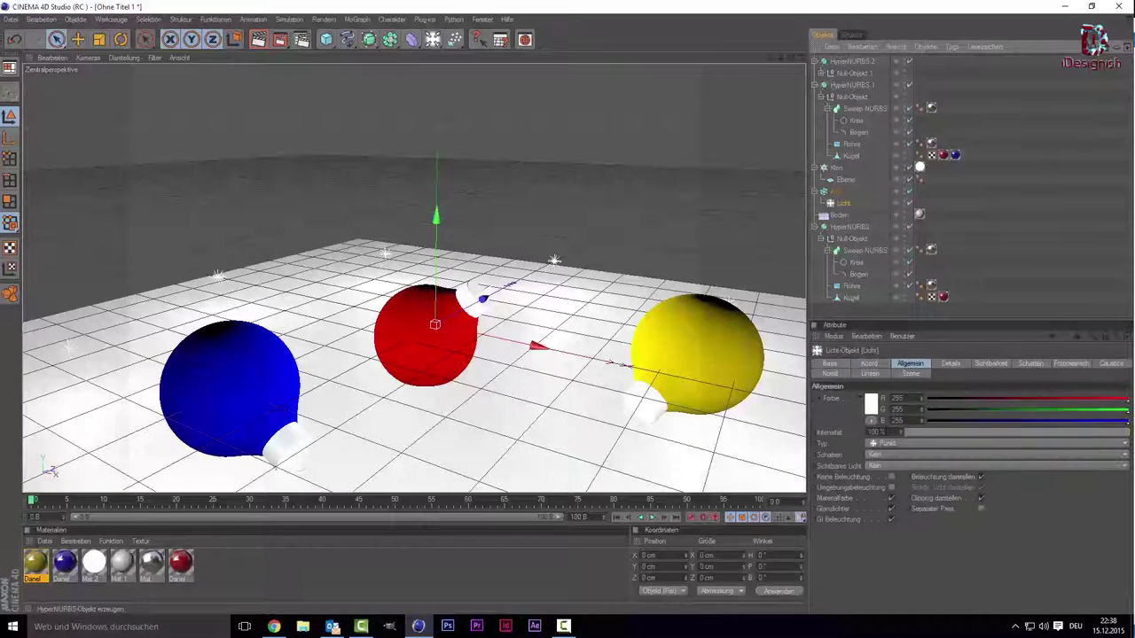
{"action": "left_click", "coordinate": [878, 431]}
{"action": "type", "text": "7"}
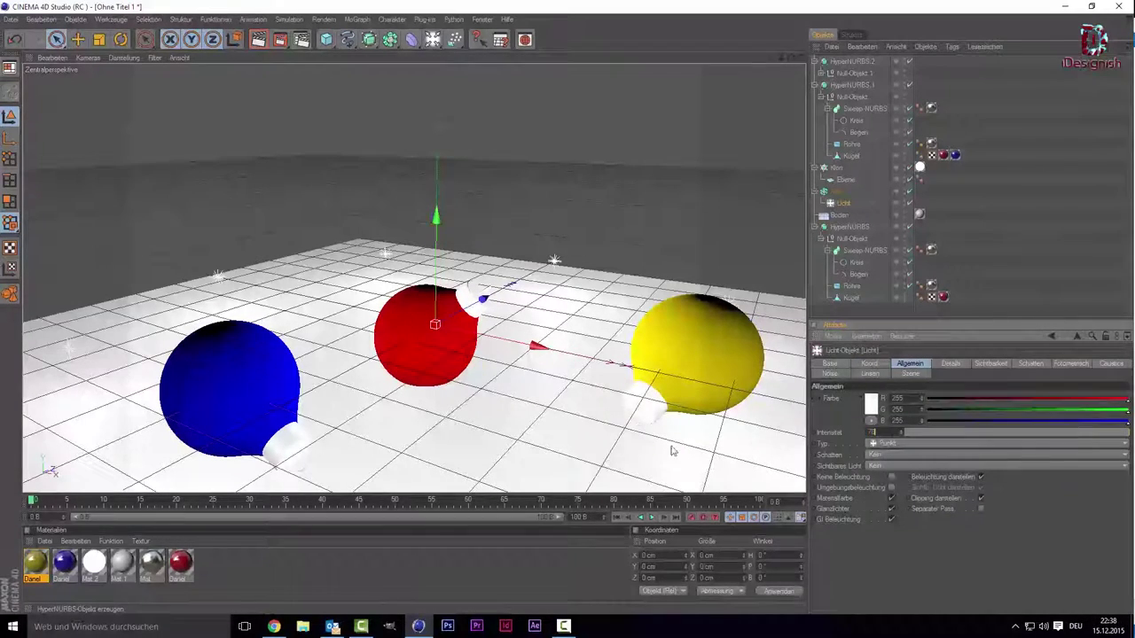
{"action": "key", "text": "Return"}
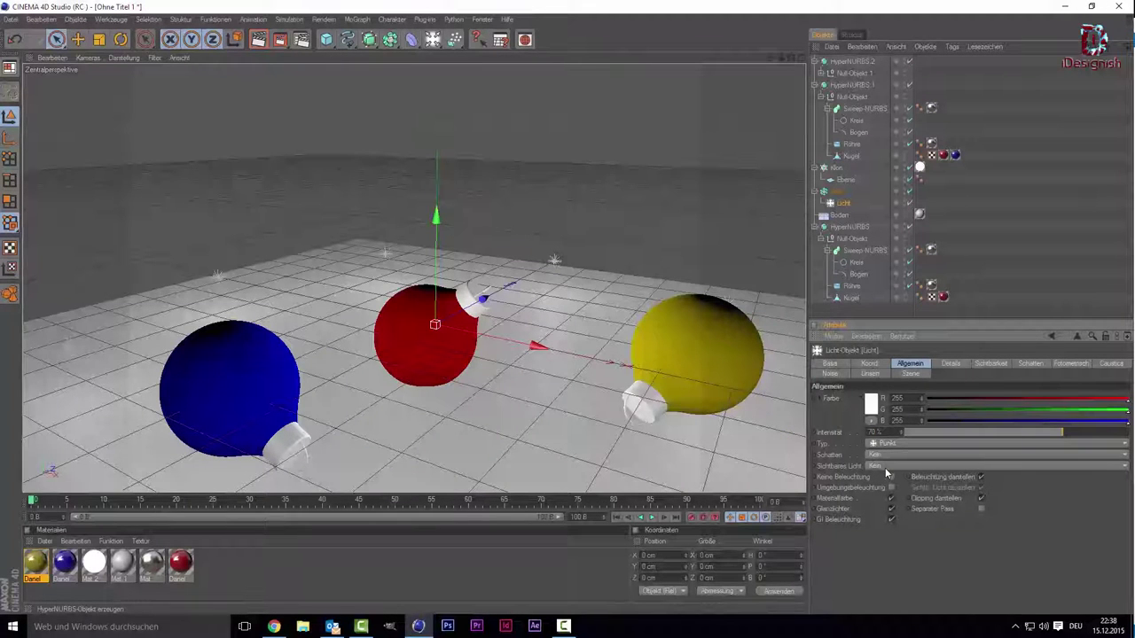
{"action": "left_click", "coordinate": [879, 457]}
{"action": "left_click", "coordinate": [902, 478]}
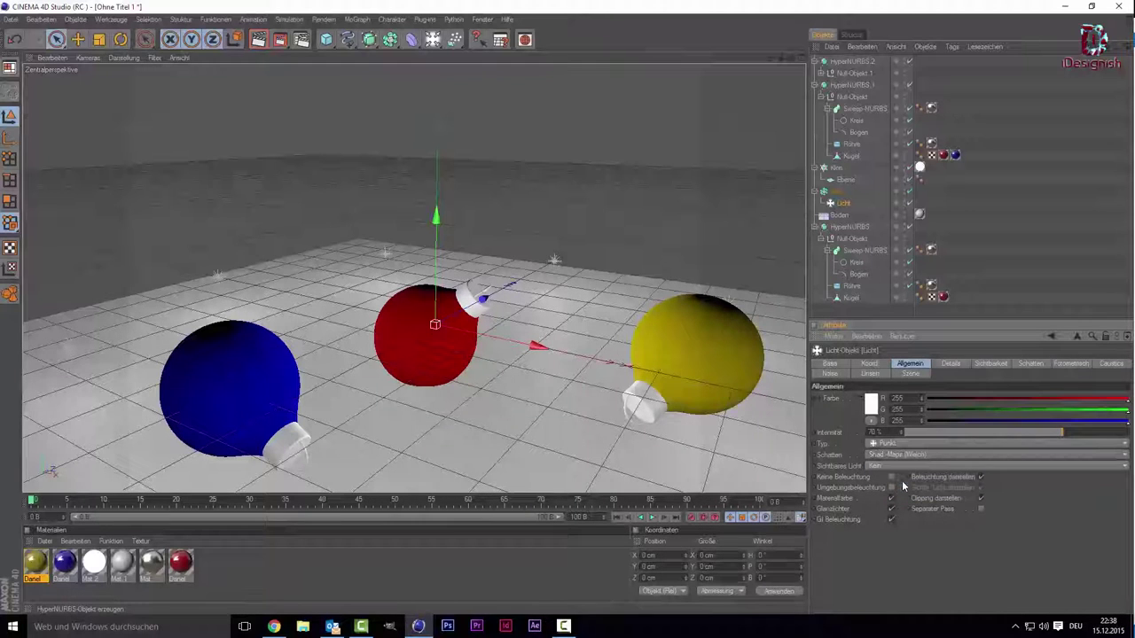
- Run a Ctrl+R test render of the glossy ornaments, then return to the editor view
{"action": "key", "text": "ctrl+r"}
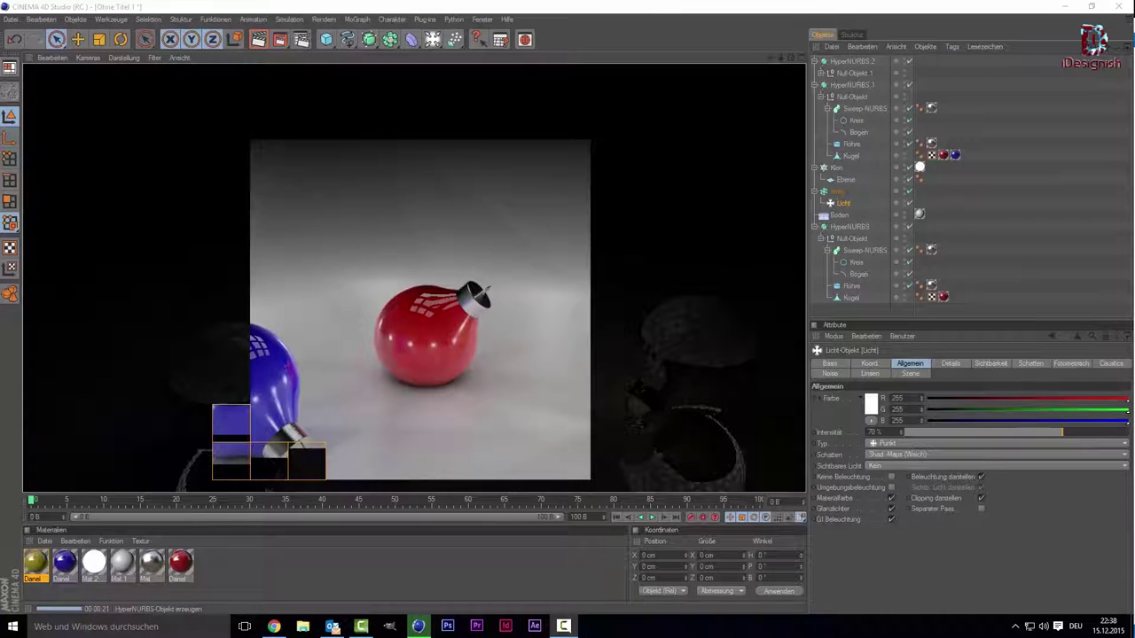
{"action": "left_click", "coordinate": [530, 419]}
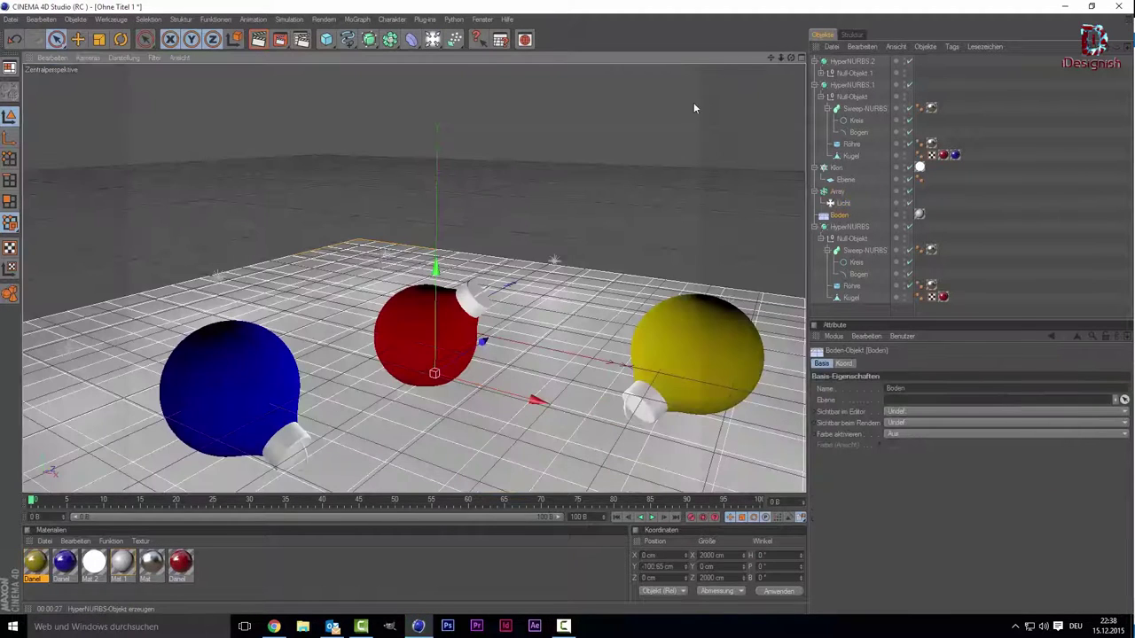
- Make the Mat.1 floor material's colour pure white (RGB 255/255/255)
{"action": "left_click", "coordinate": [837, 205]}
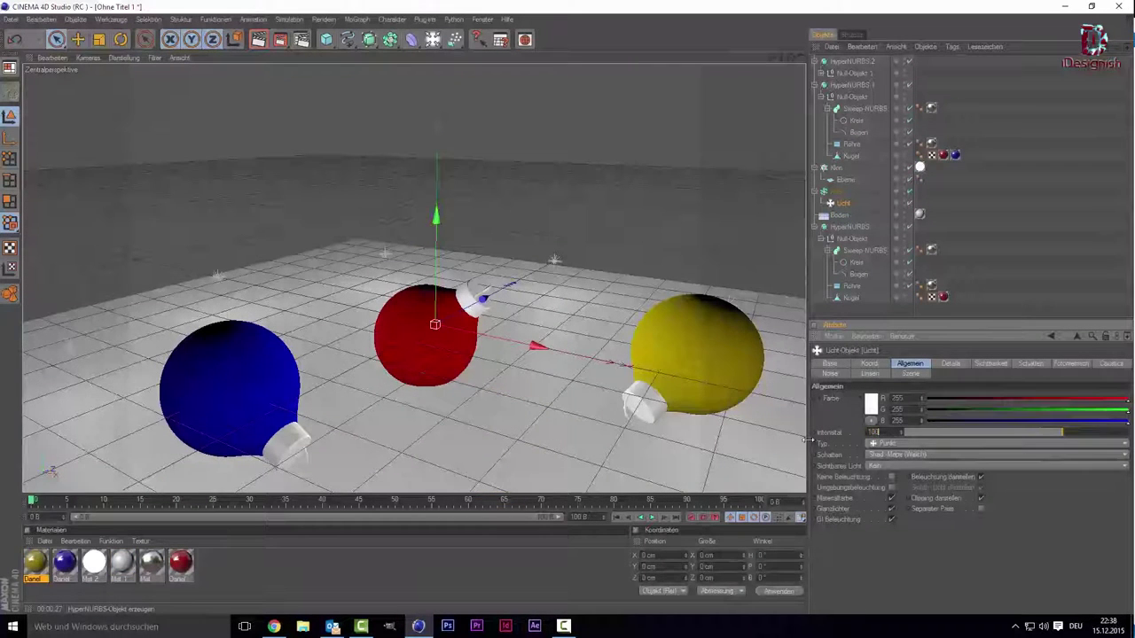
{"action": "key", "text": "Return"}
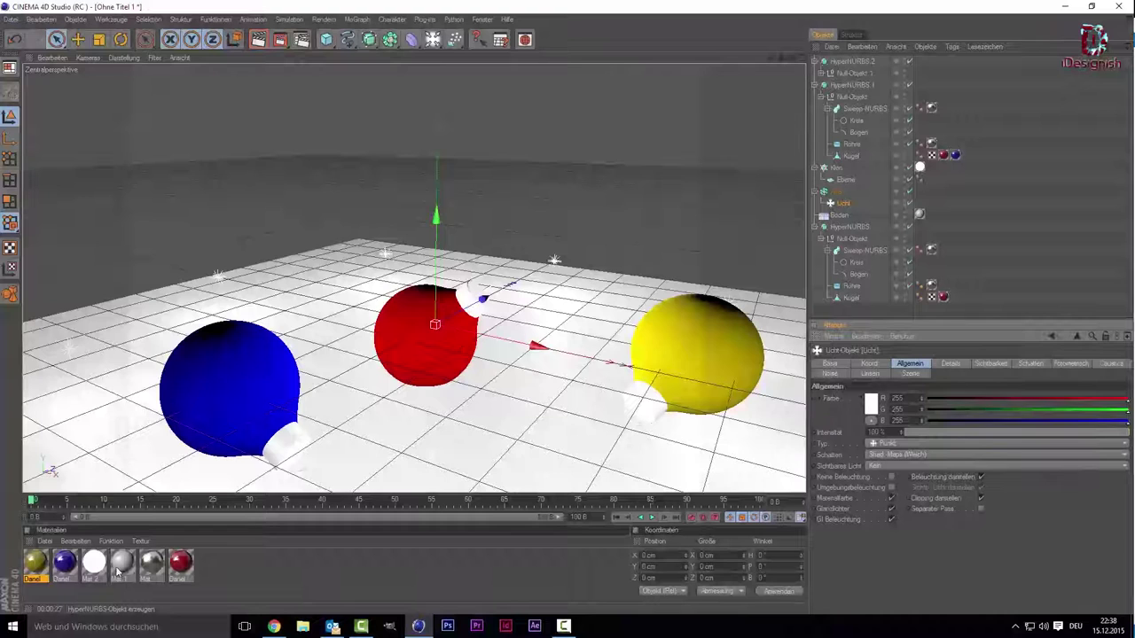
{"action": "left_click", "coordinate": [130, 571]}
{"action": "double_click", "coordinate": [131, 572]}
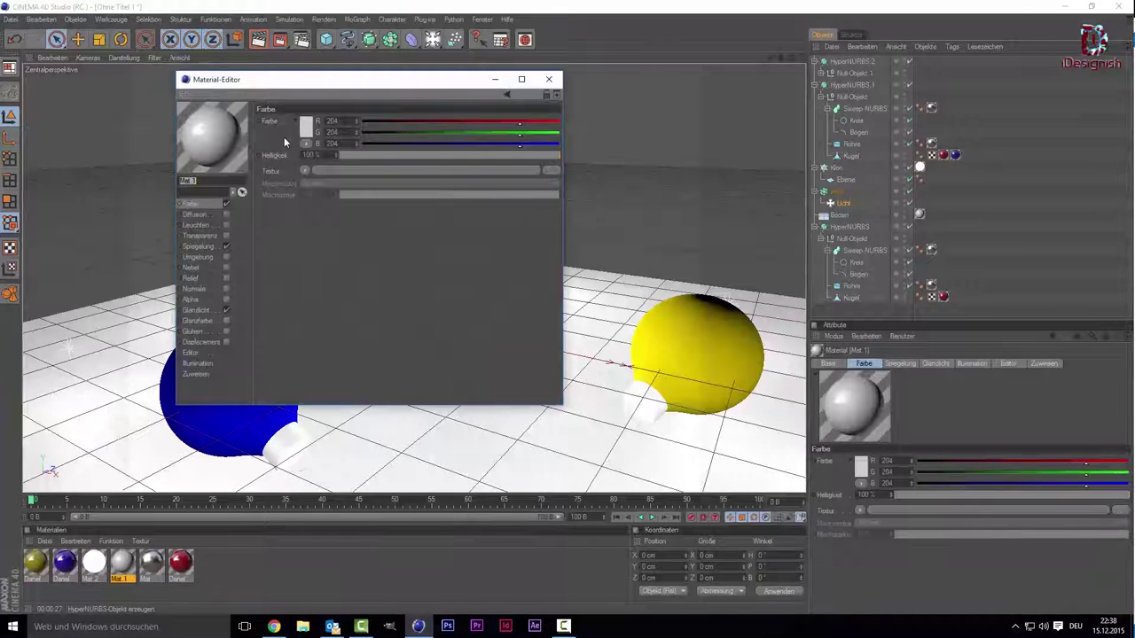
{"action": "left_click", "coordinate": [306, 132]}
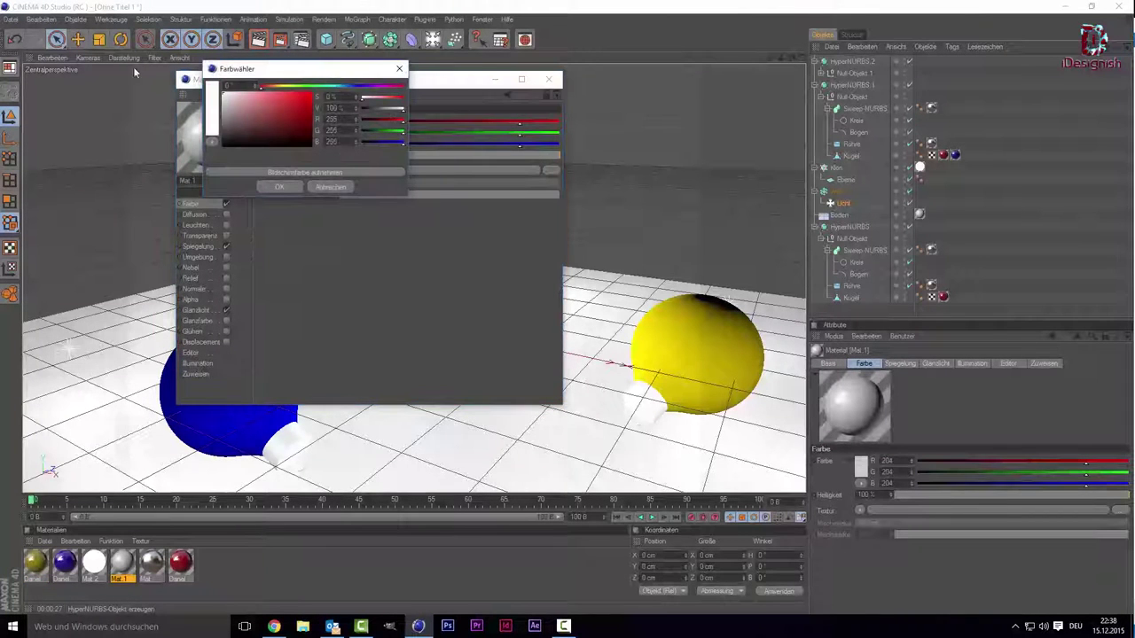
{"action": "left_click", "coordinate": [259, 189]}
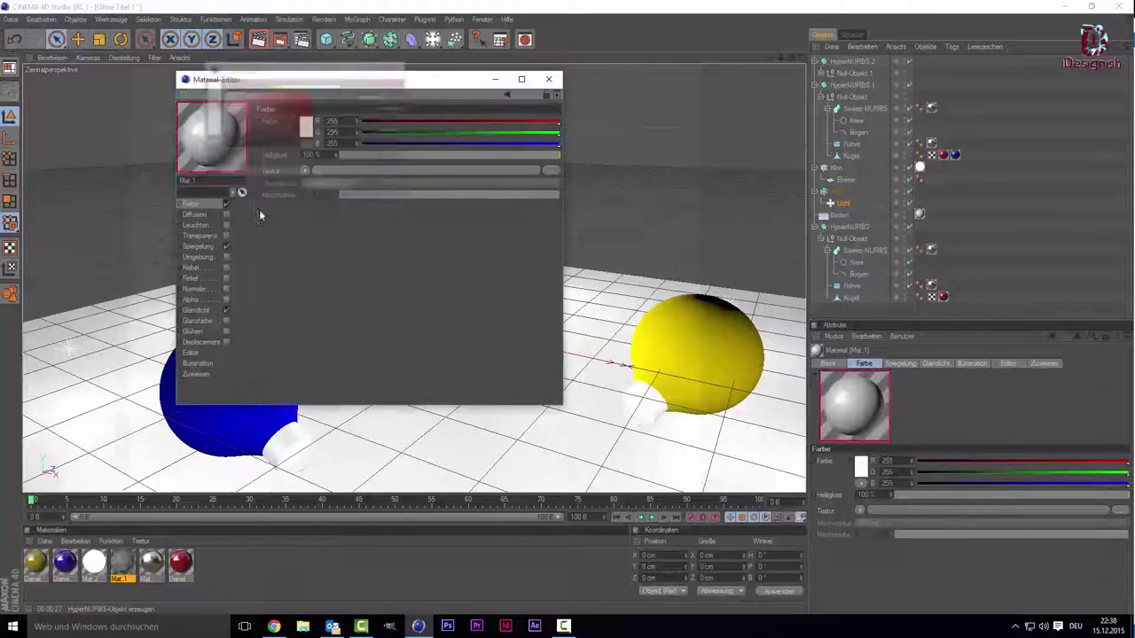
- Set Mat.1's reflection brightness to 30% and close the material editor
{"action": "left_click", "coordinate": [202, 247]}
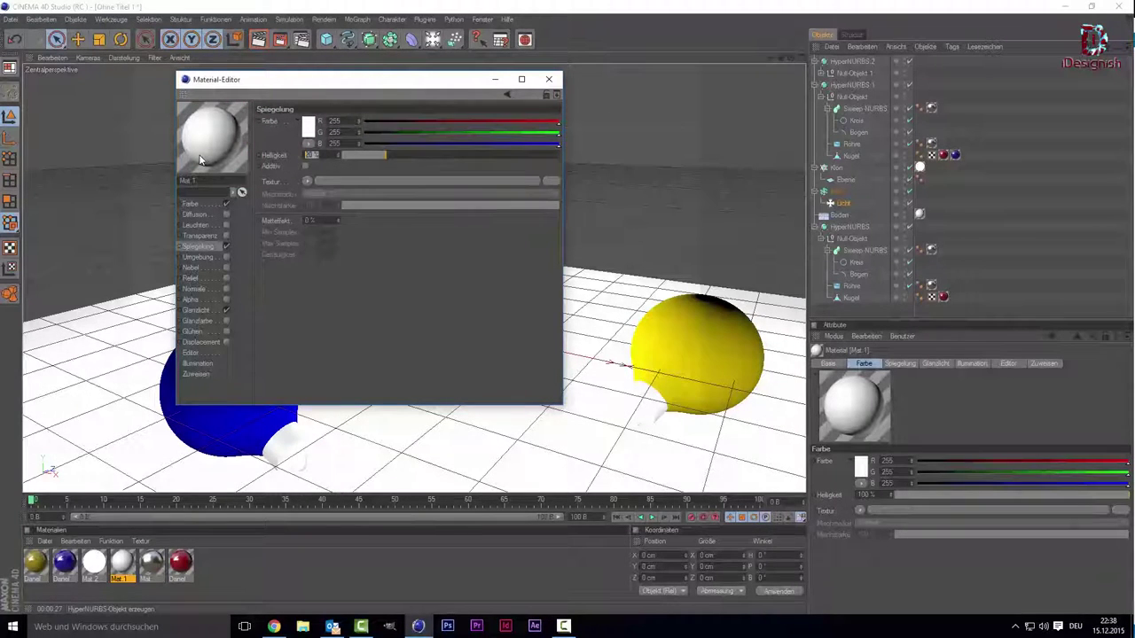
{"action": "type", "text": "30"}
{"action": "key", "text": "Return"}
{"action": "left_click", "coordinate": [551, 79]}
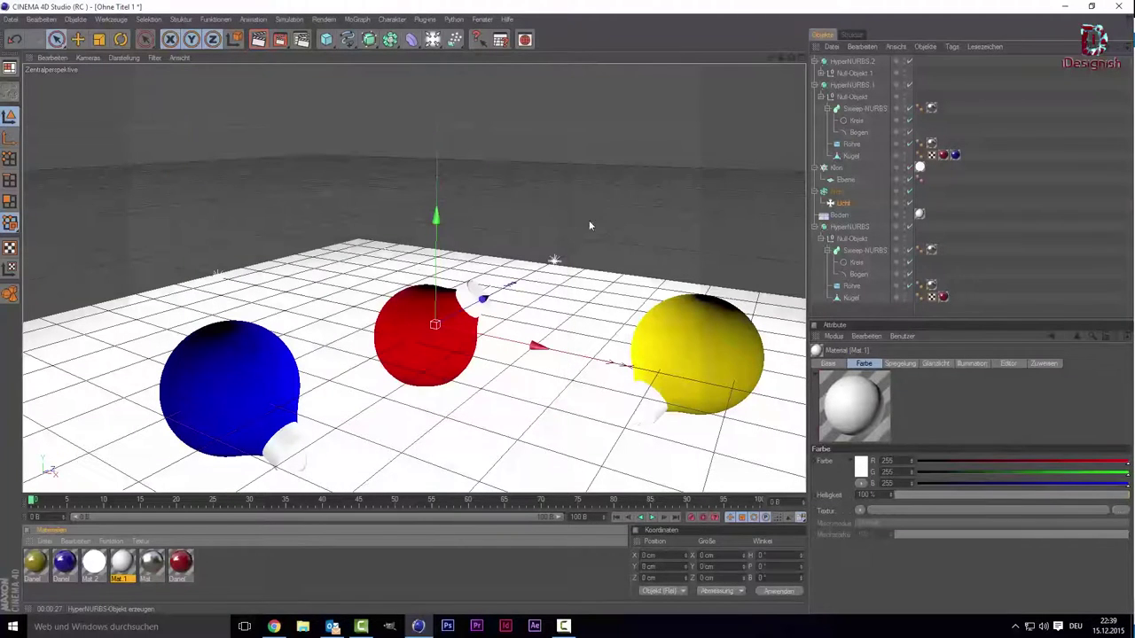
- Drag the light Array upward to about Y 320.4 cm above the baubles
{"action": "left_click", "coordinate": [837, 191]}
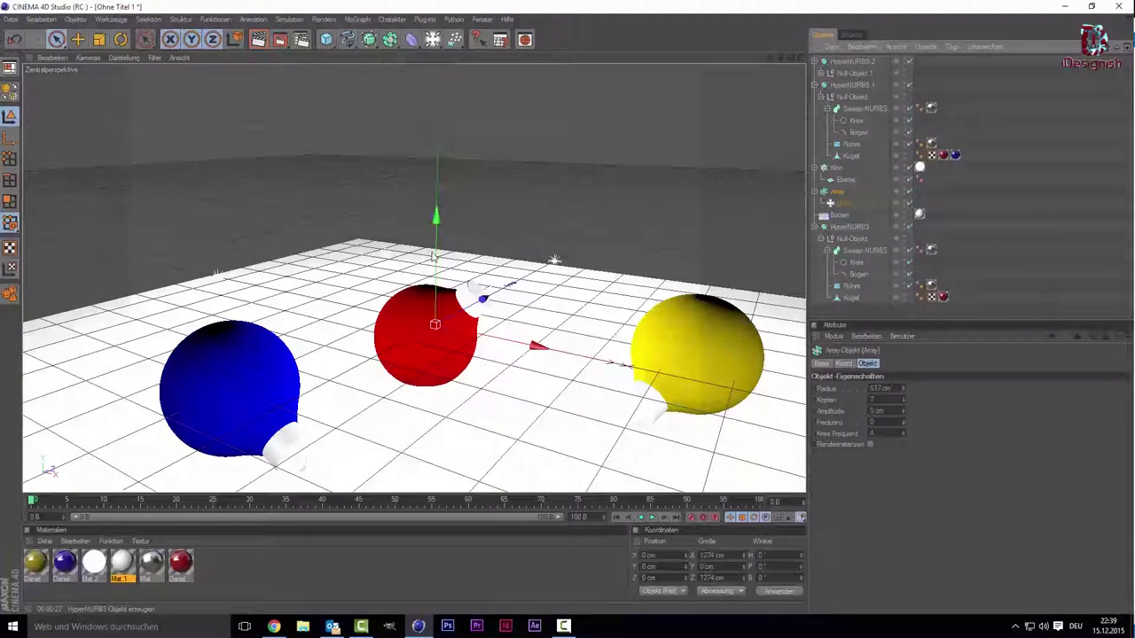
{"action": "left_click_drag", "start_coordinate": [433, 256], "coordinate": [436, 133]}
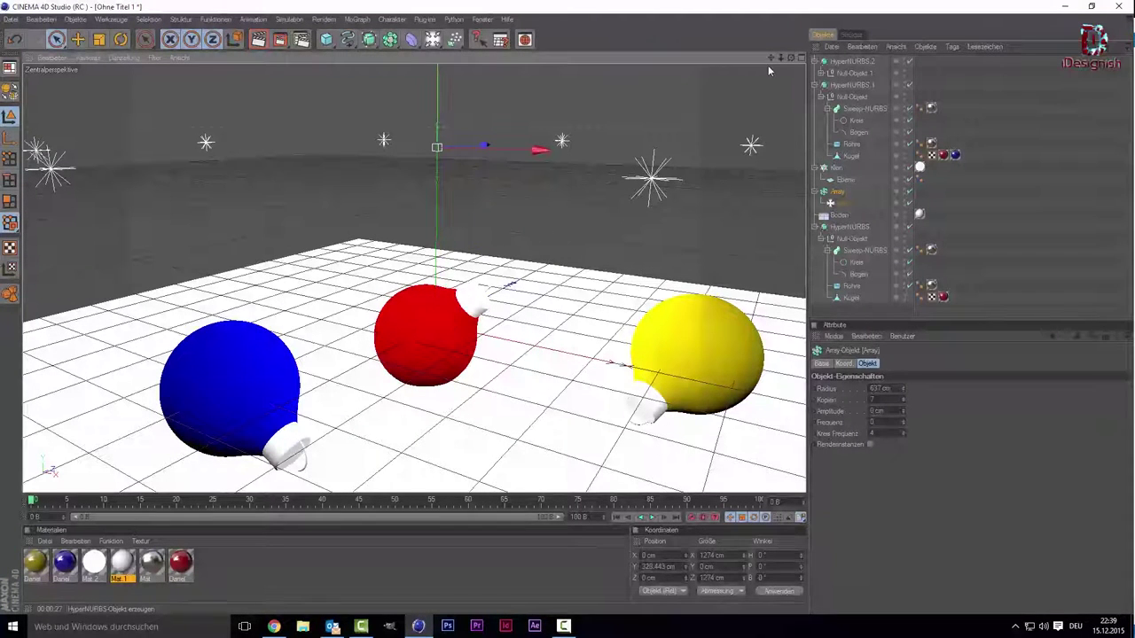
{"action": "mouse_move", "coordinate": [772, 57]}
{"action": "left_mouse_down"}
{"action": "mouse_move", "coordinate": [754, 30]}
{"action": "mouse_move", "coordinate": [772, 62]}
{"action": "left_mouse_up"}
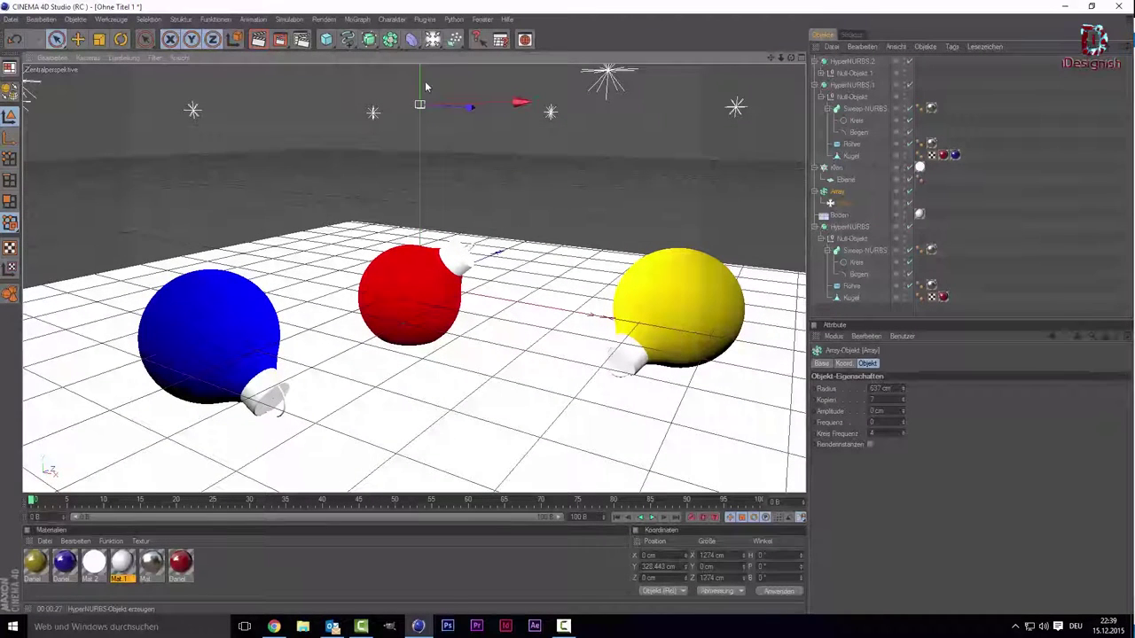
{"action": "left_click", "coordinate": [266, 40]}
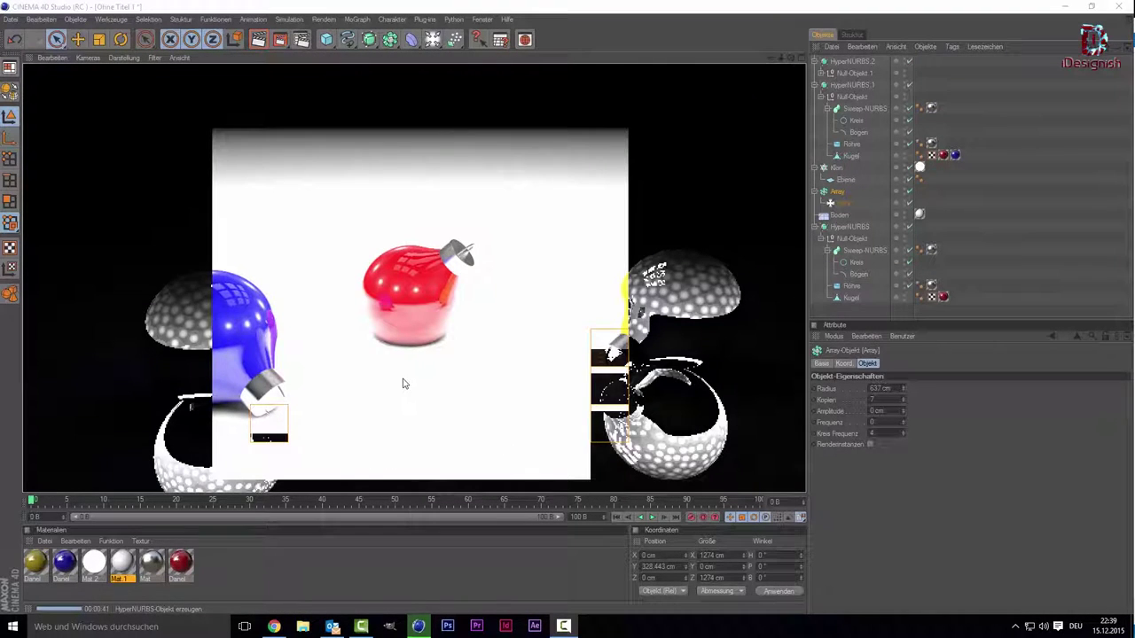
{"action": "left_click", "coordinate": [408, 301]}
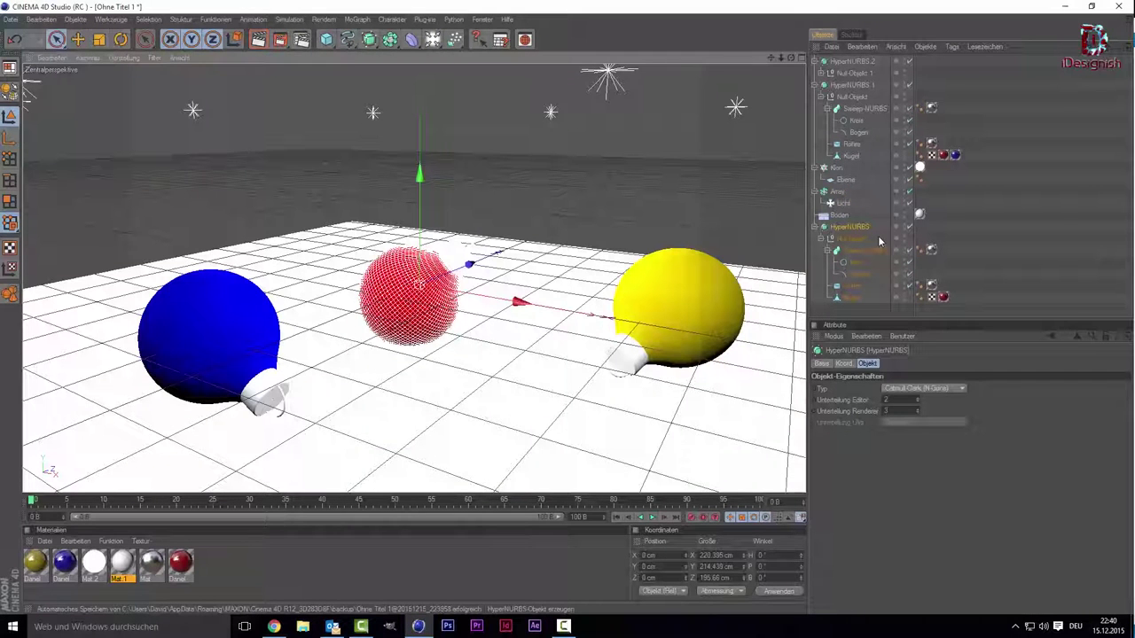
- In the four-view layout, lift the red ornament slightly upward in the Front view
{"action": "middle_click", "coordinate": [415, 263]}
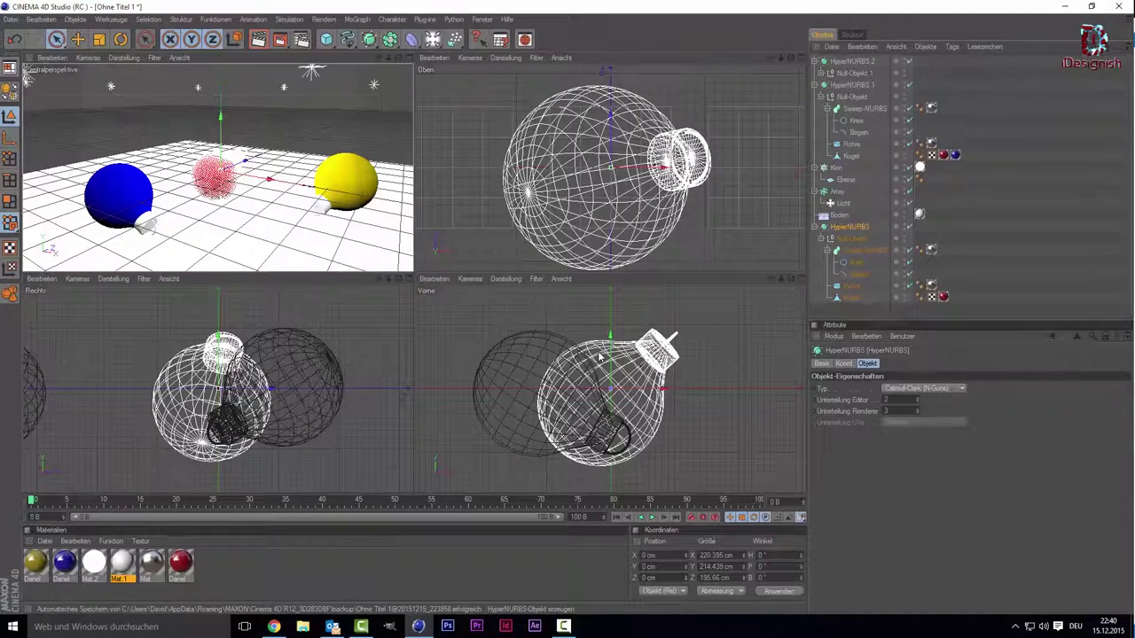
{"action": "left_click_drag", "start_coordinate": [616, 352], "coordinate": [615, 347]}
{"action": "left_click_drag", "start_coordinate": [610, 390], "coordinate": [610, 380]}
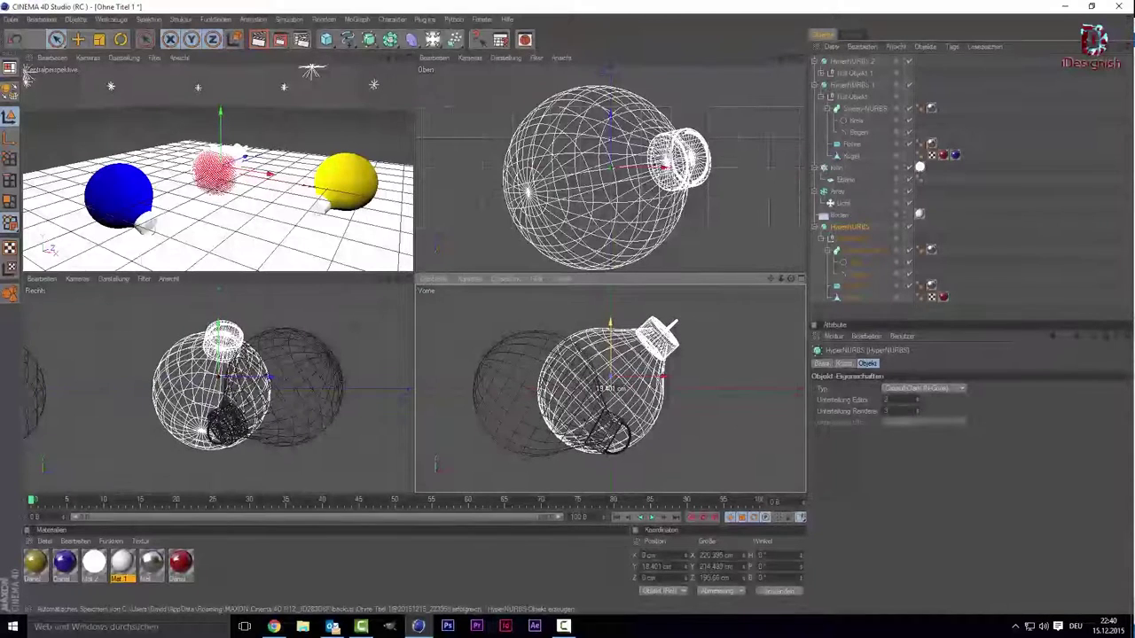
{"action": "left_click_drag", "start_coordinate": [610, 379], "coordinate": [610, 380]}
- Colour the red Daniel material's second and third highlights full red
{"action": "key", "text": "F1"}
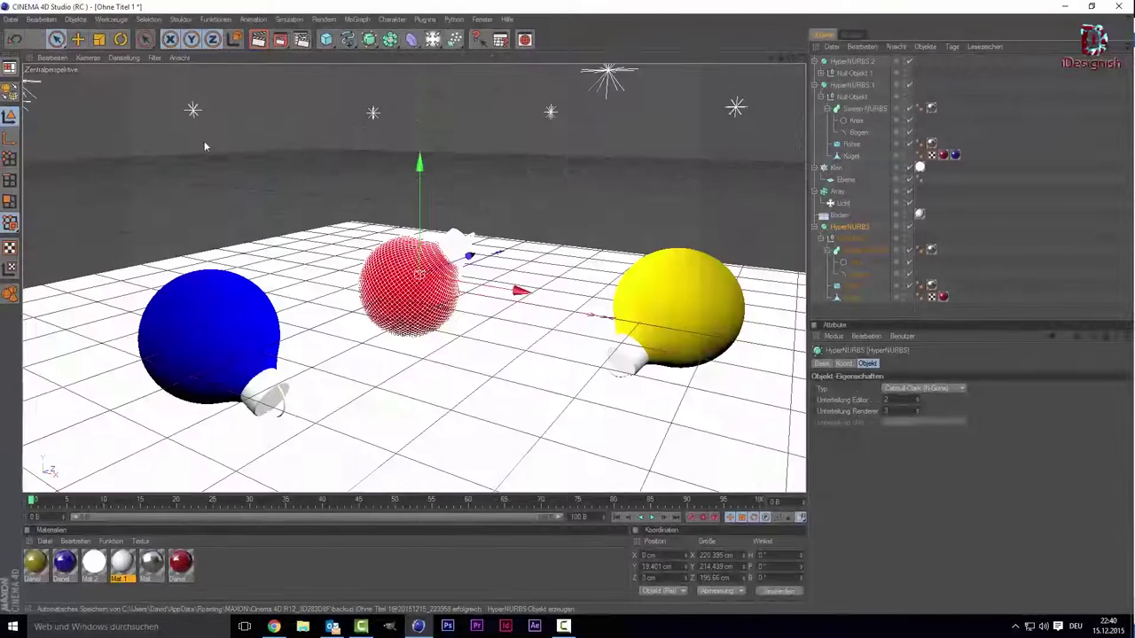
{"action": "double_click", "coordinate": [182, 566]}
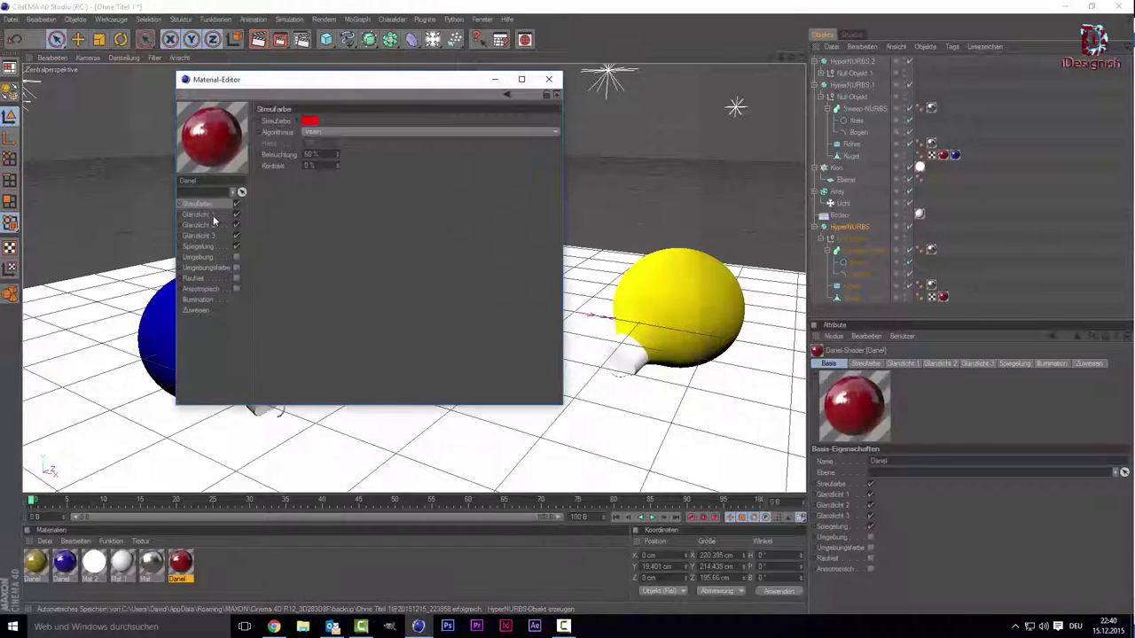
{"action": "left_click", "coordinate": [213, 216]}
{"action": "left_click", "coordinate": [209, 226]}
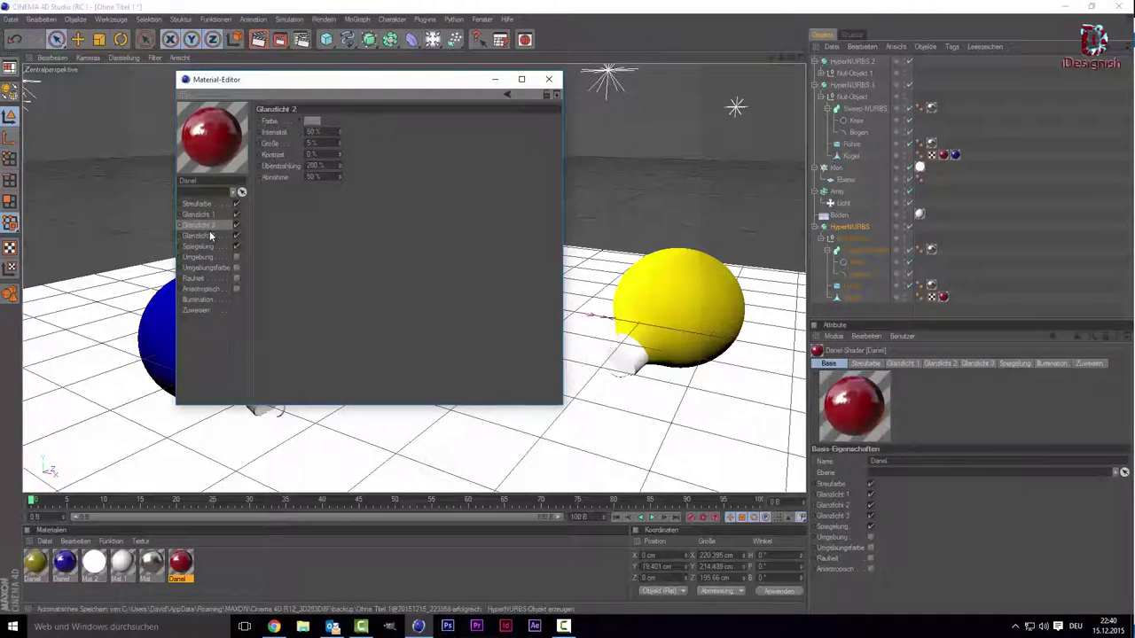
{"action": "left_click", "coordinate": [310, 121]}
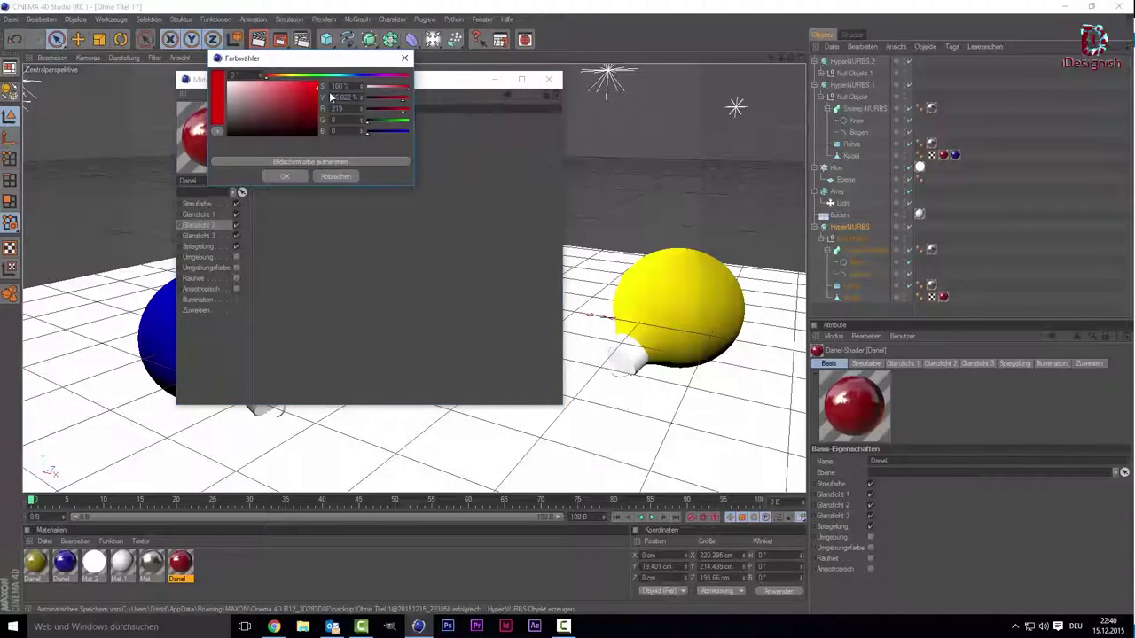
{"action": "left_click_drag", "start_coordinate": [333, 94], "coordinate": [340, 84]}
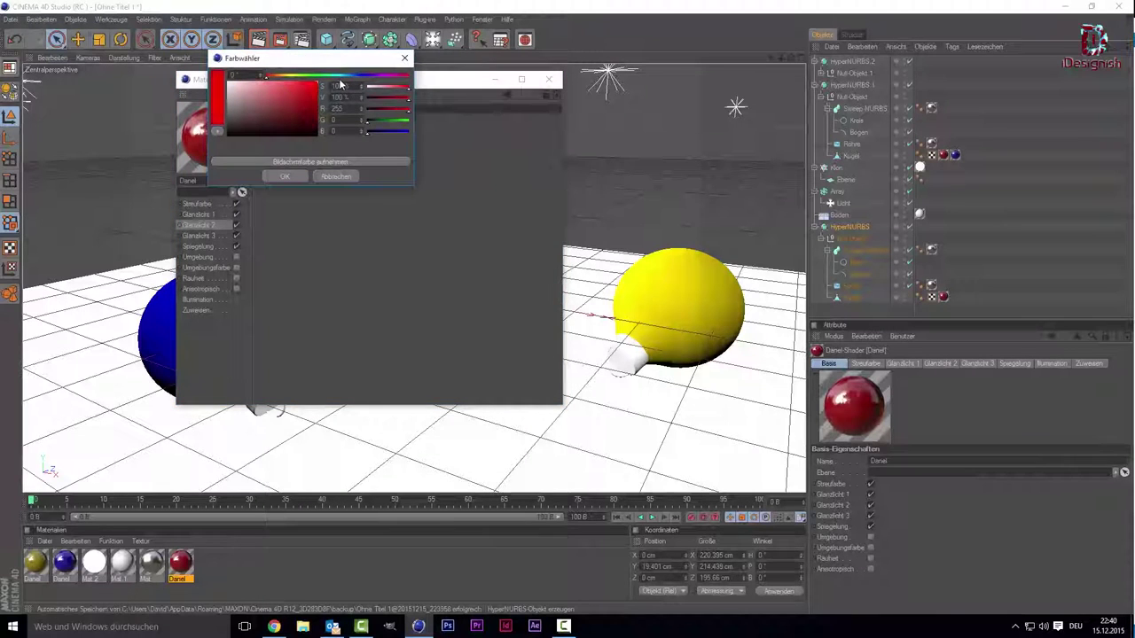
{"action": "left_click", "coordinate": [271, 179]}
{"action": "left_click", "coordinate": [212, 235]}
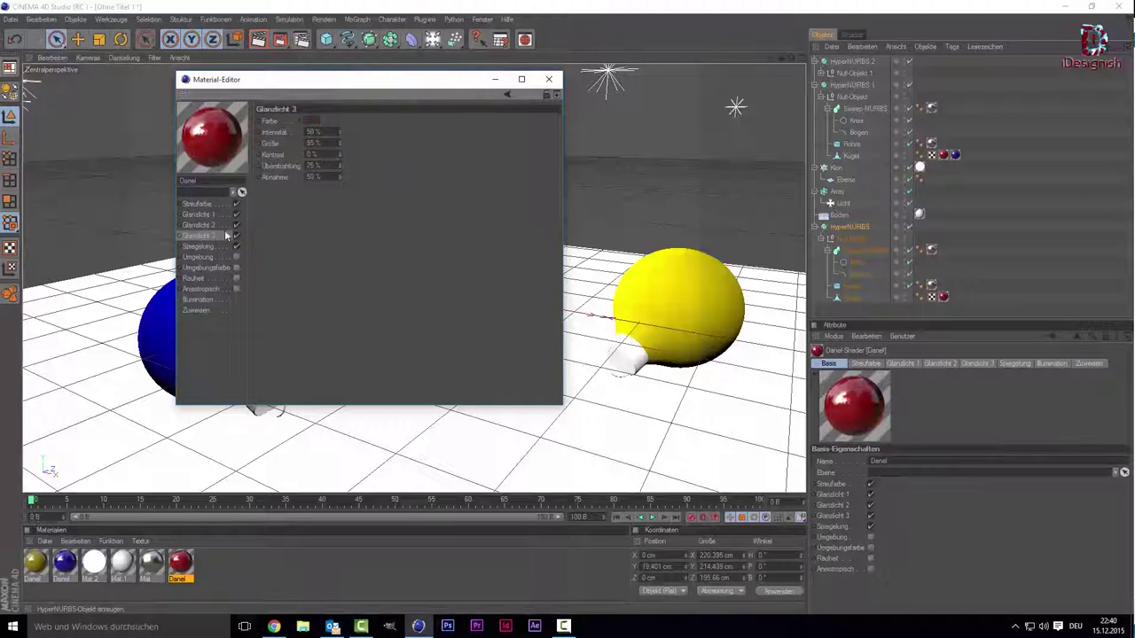
{"action": "left_click", "coordinate": [310, 119]}
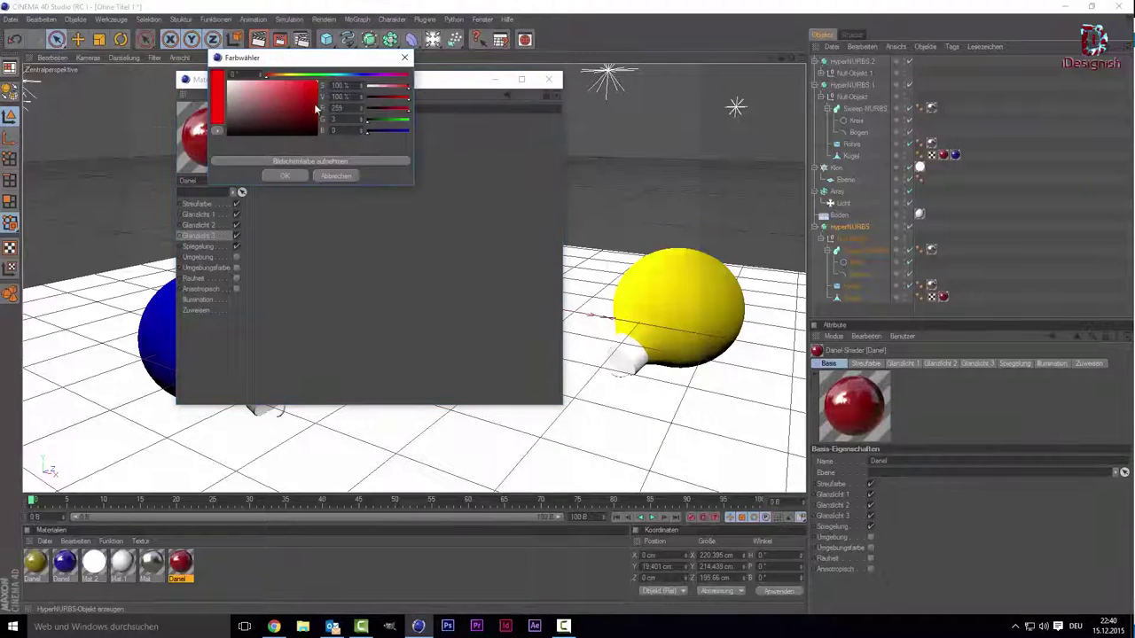
{"action": "left_click", "coordinate": [285, 176]}
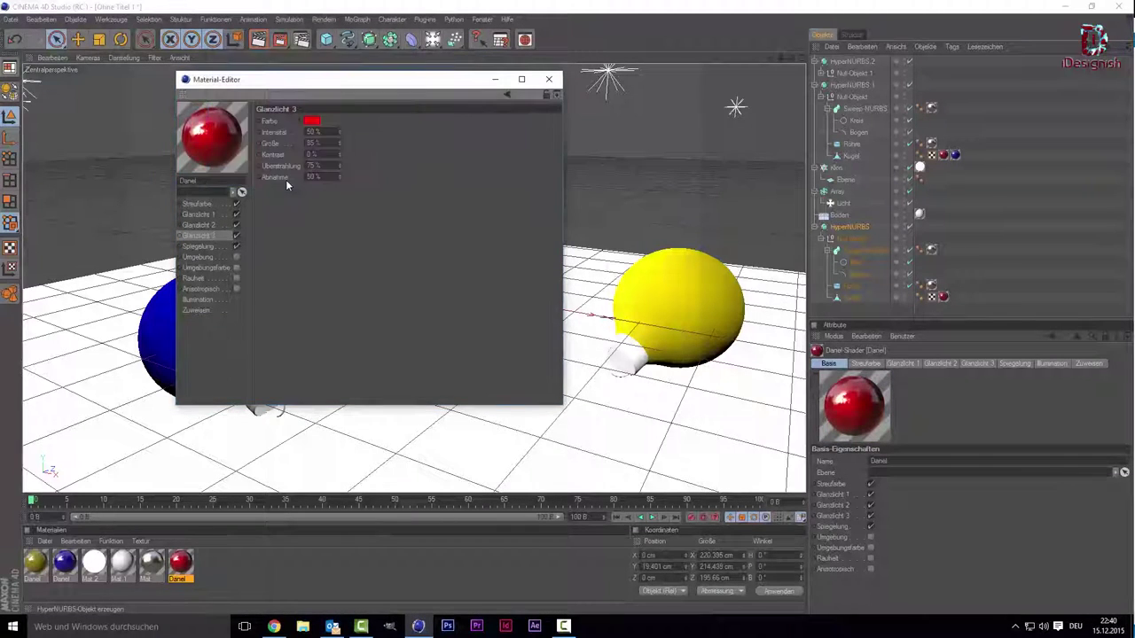
- Set the red material's reflection intensity to 40% and close the material editor
{"action": "left_click", "coordinate": [205, 246]}
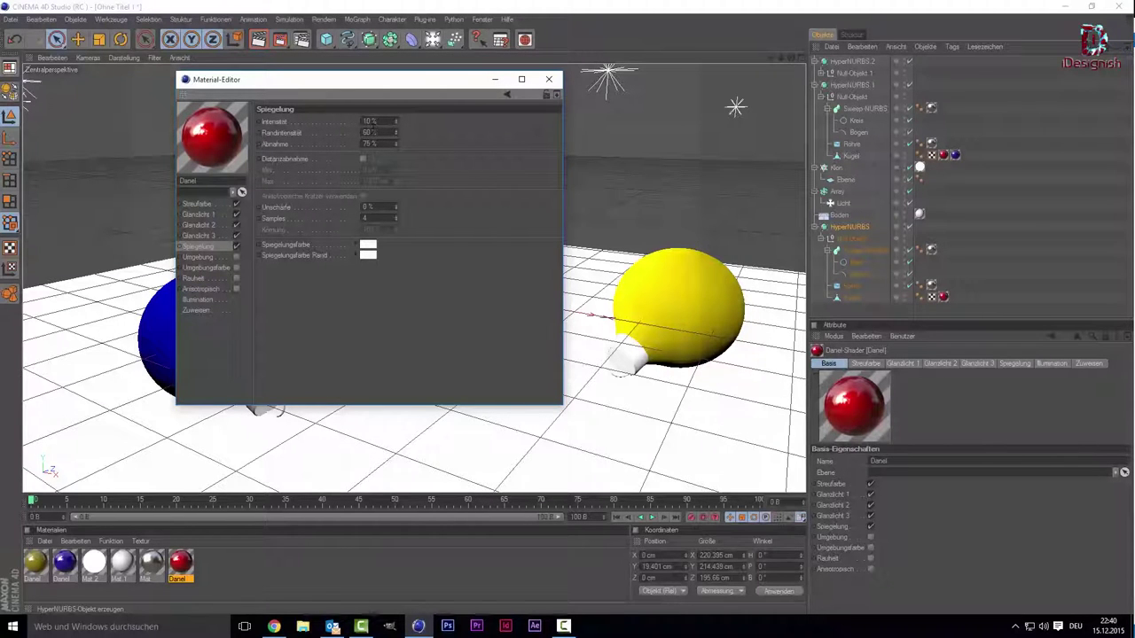
{"action": "left_click", "coordinate": [369, 121]}
{"action": "type", "text": "50"}
{"action": "key", "text": "Return"}
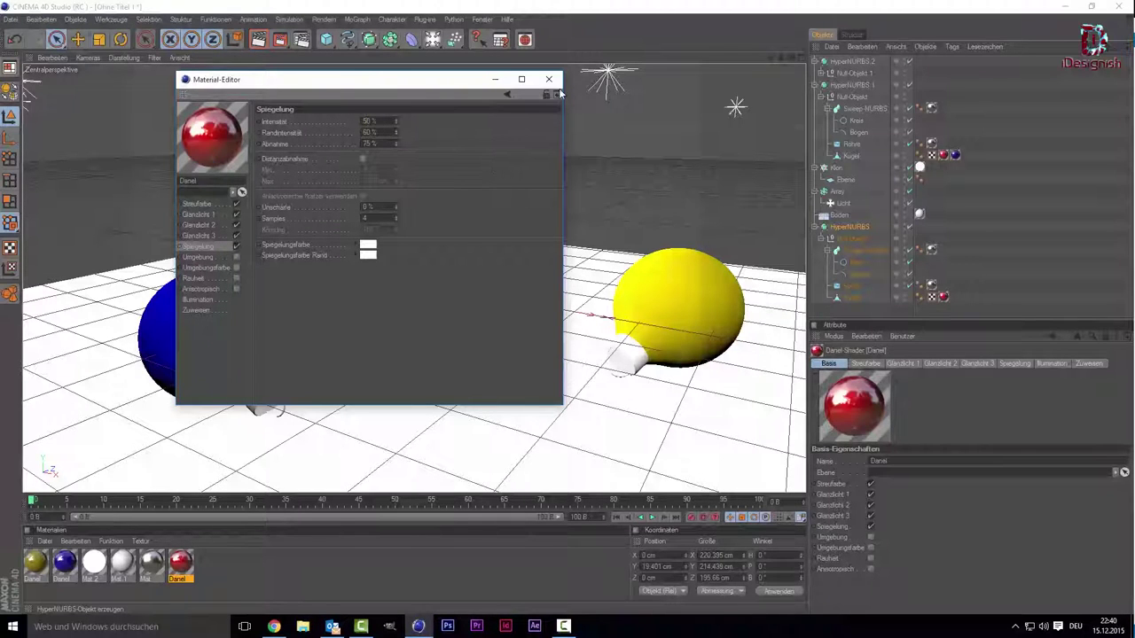
{"action": "double_click", "coordinate": [373, 119]}
{"action": "type", "text": "30"}
{"action": "type", "text": "4"}
{"action": "type", "text": "0"}
{"action": "key", "text": "Return"}
{"action": "left_click", "coordinate": [549, 79]}
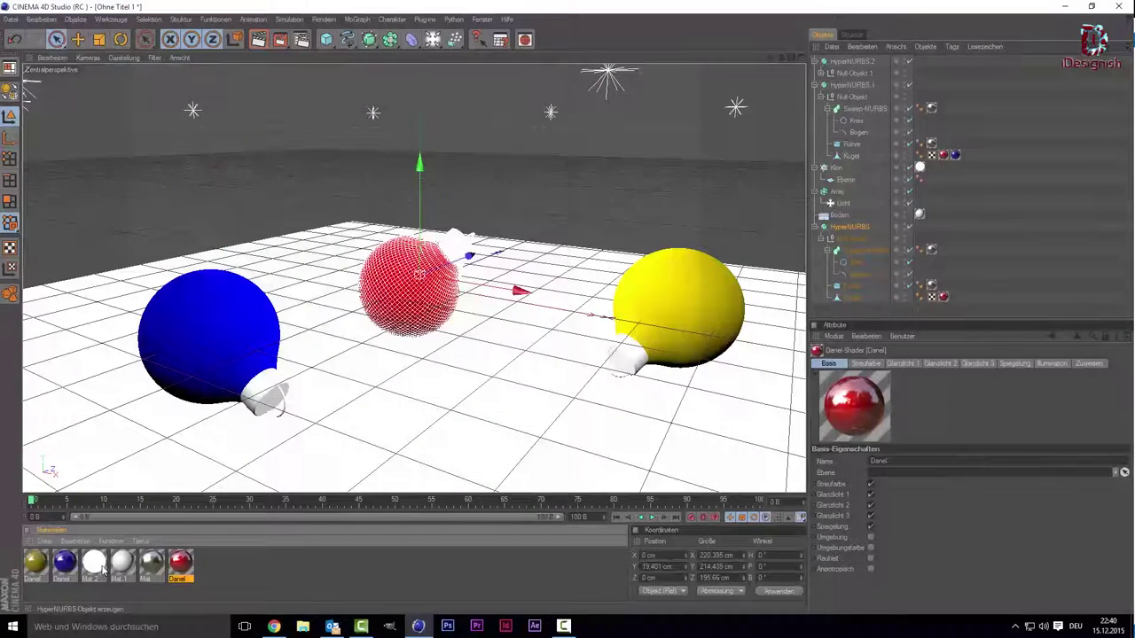
- Colour the blue Daniel material's second and third highlights red
{"action": "double_click", "coordinate": [65, 565]}
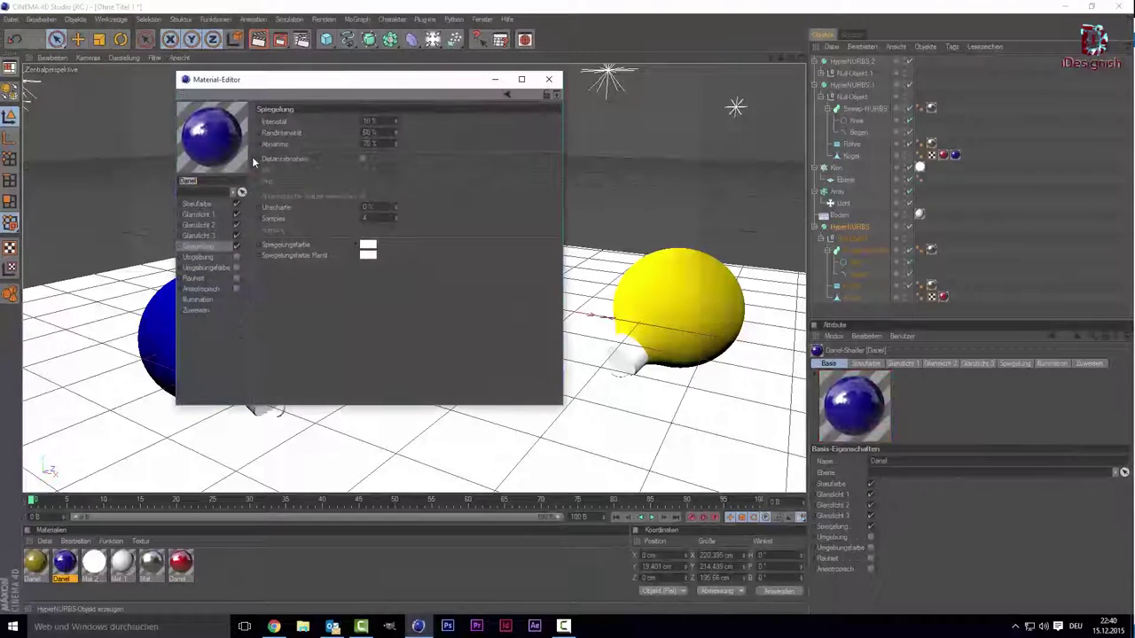
{"action": "left_click", "coordinate": [198, 217]}
{"action": "left_click", "coordinate": [199, 225]}
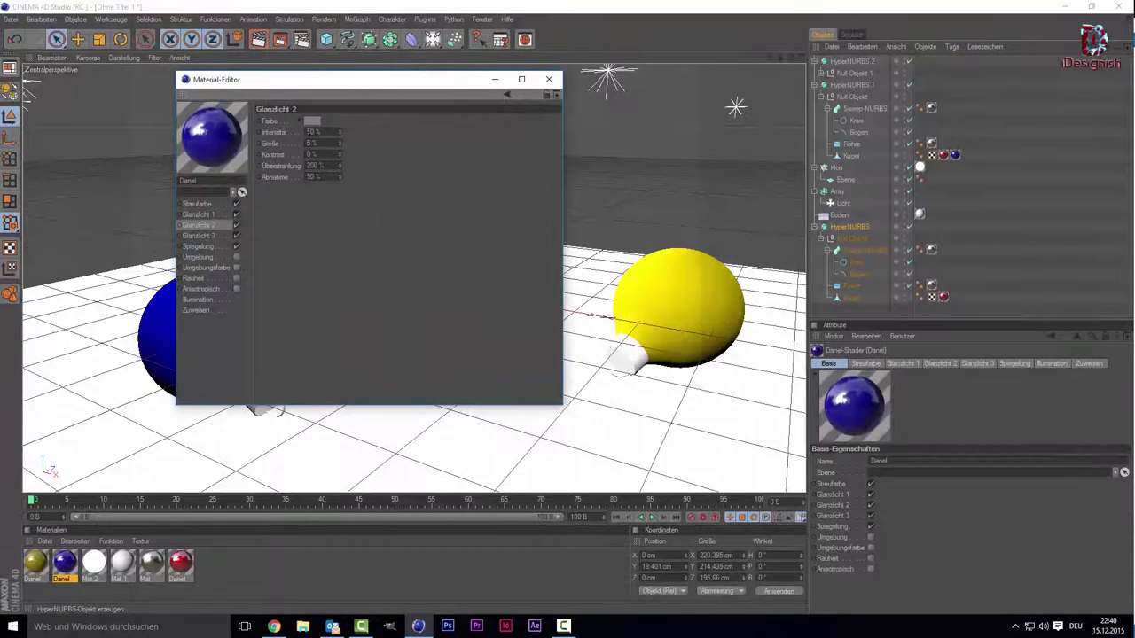
{"action": "left_click", "coordinate": [310, 121]}
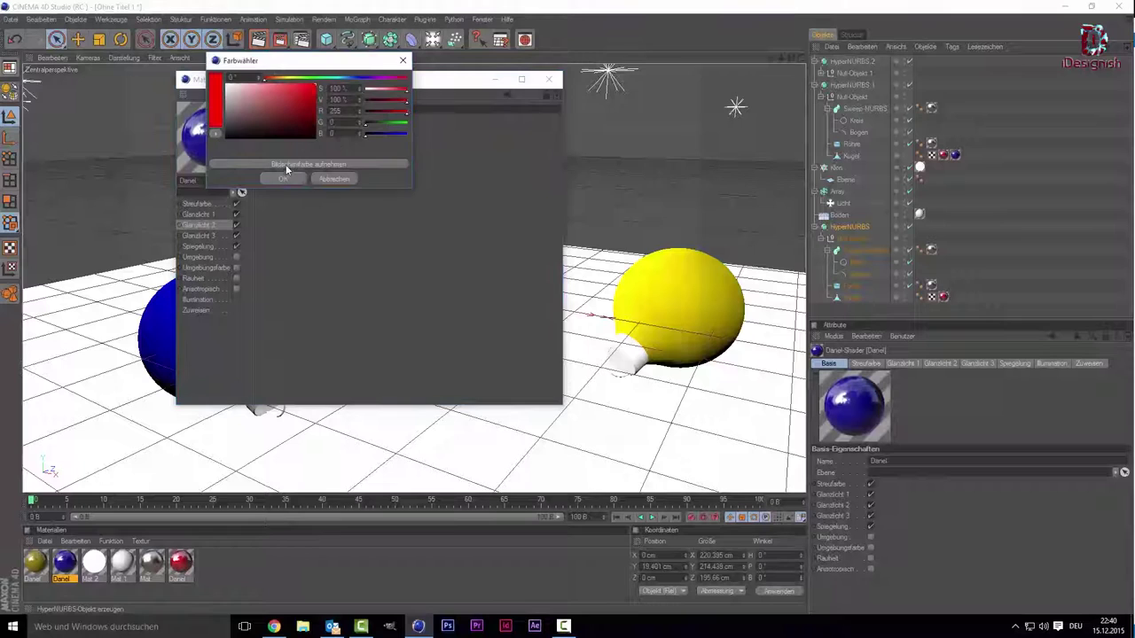
{"action": "left_click", "coordinate": [283, 179]}
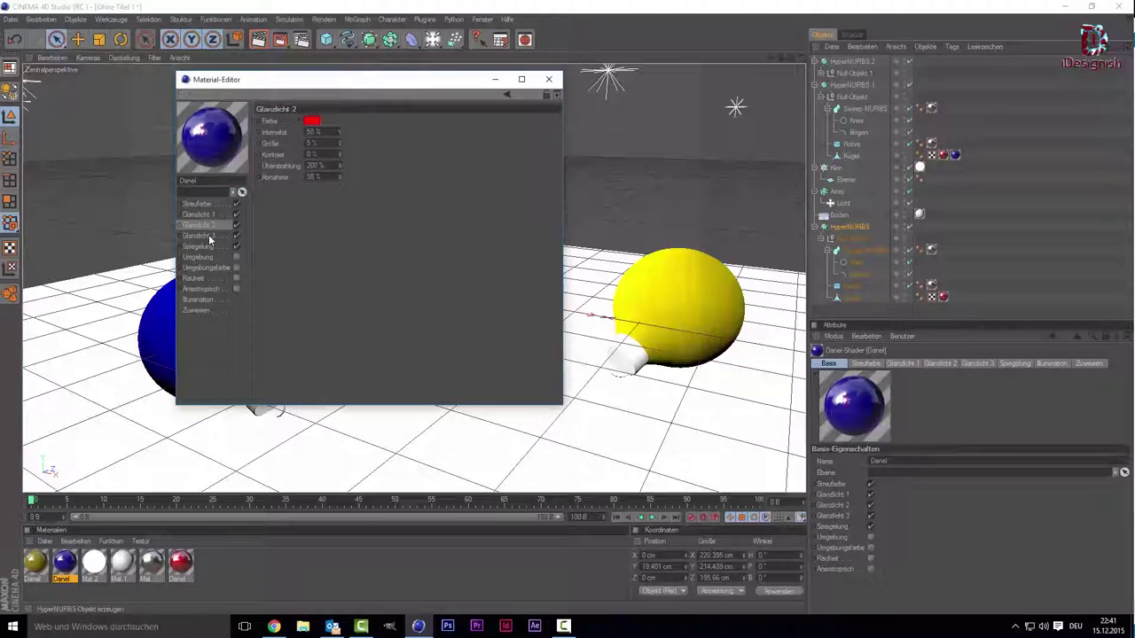
{"action": "left_click", "coordinate": [209, 234]}
{"action": "left_click", "coordinate": [303, 121]}
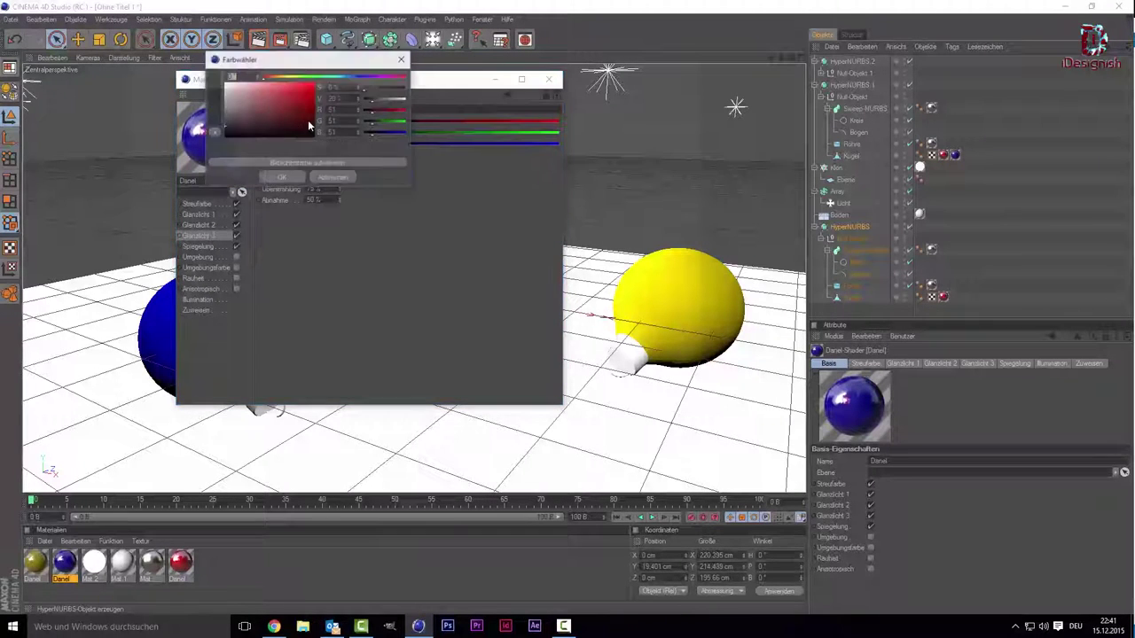
{"action": "left_click", "coordinate": [281, 177]}
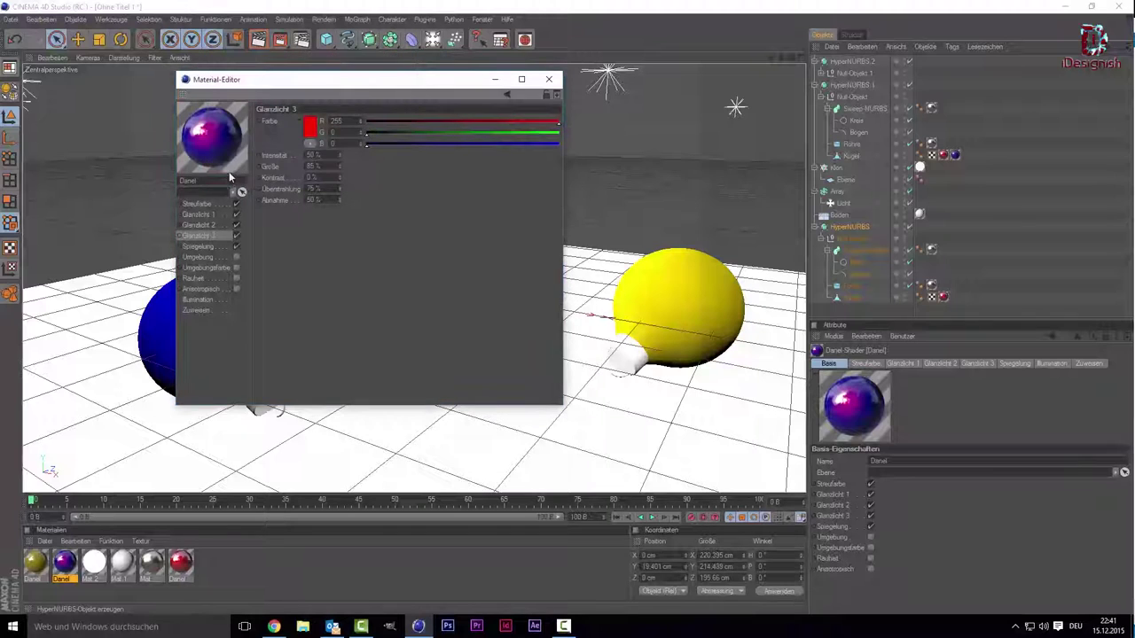
- Set the blue material's reflection intensity to 40% and close the material editor
{"action": "left_click", "coordinate": [201, 249]}
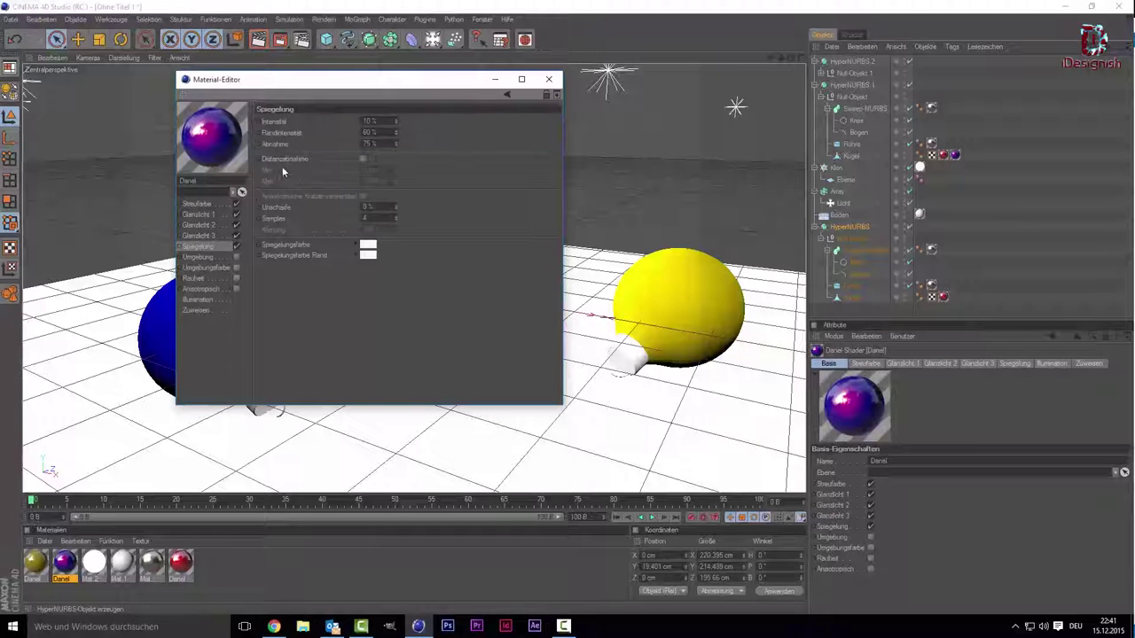
{"action": "double_click", "coordinate": [369, 120]}
{"action": "type", "text": "40"}
{"action": "key", "text": "Return"}
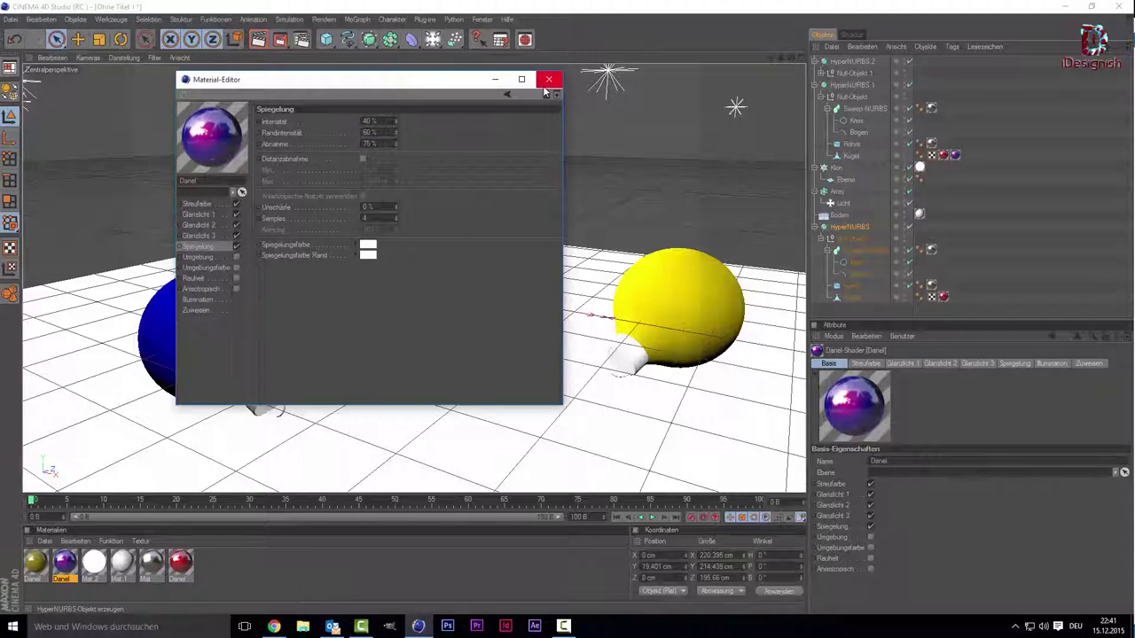
{"action": "left_click", "coordinate": [549, 79]}
- Set the yellow Daniel material's second highlight colour to pure red
{"action": "double_click", "coordinate": [37, 564]}
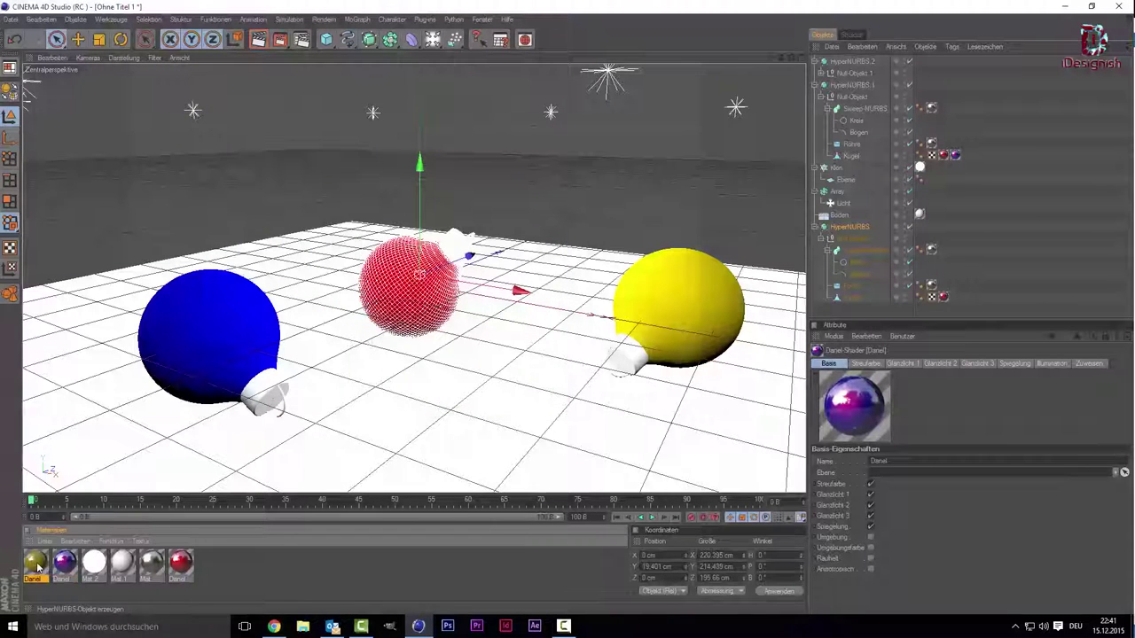
{"action": "left_click", "coordinate": [216, 226]}
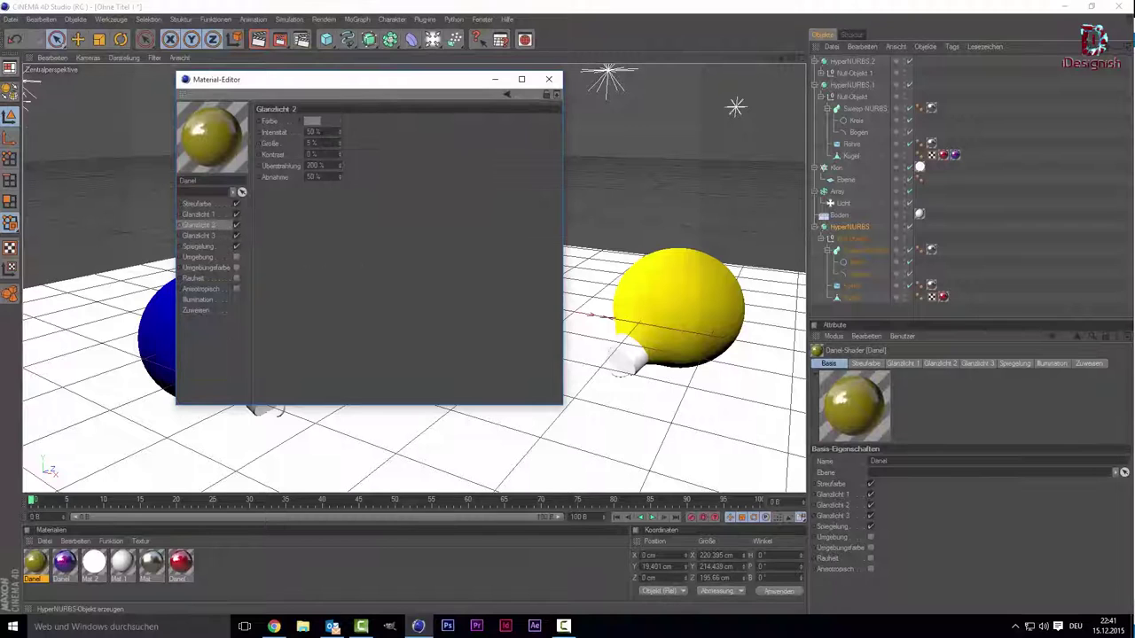
{"action": "left_click", "coordinate": [311, 124]}
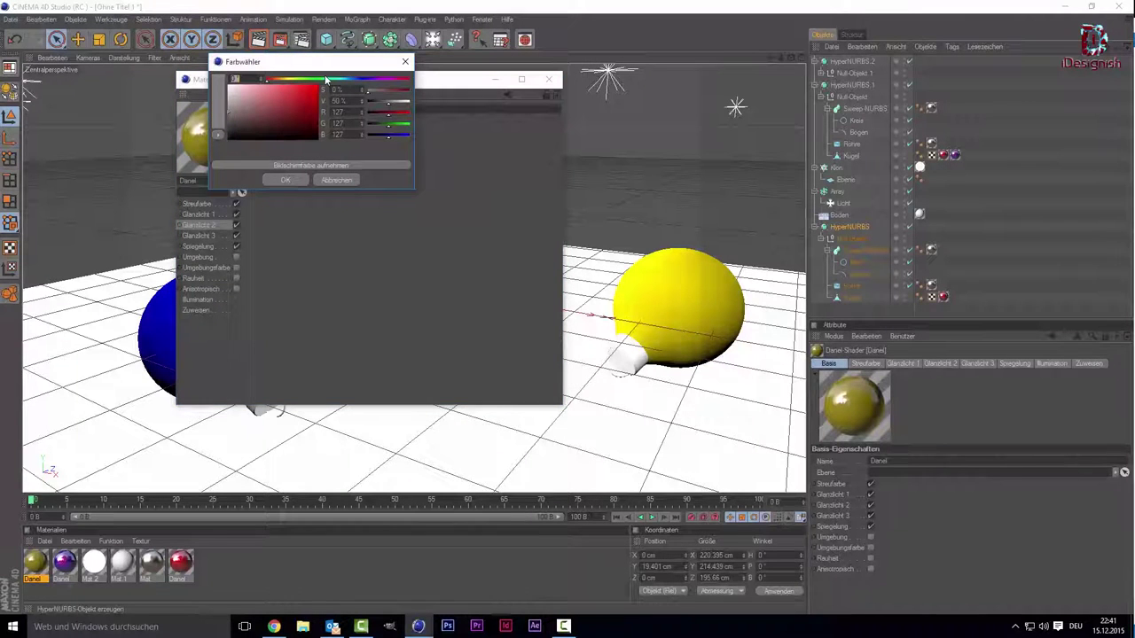
{"action": "left_click", "coordinate": [317, 86]}
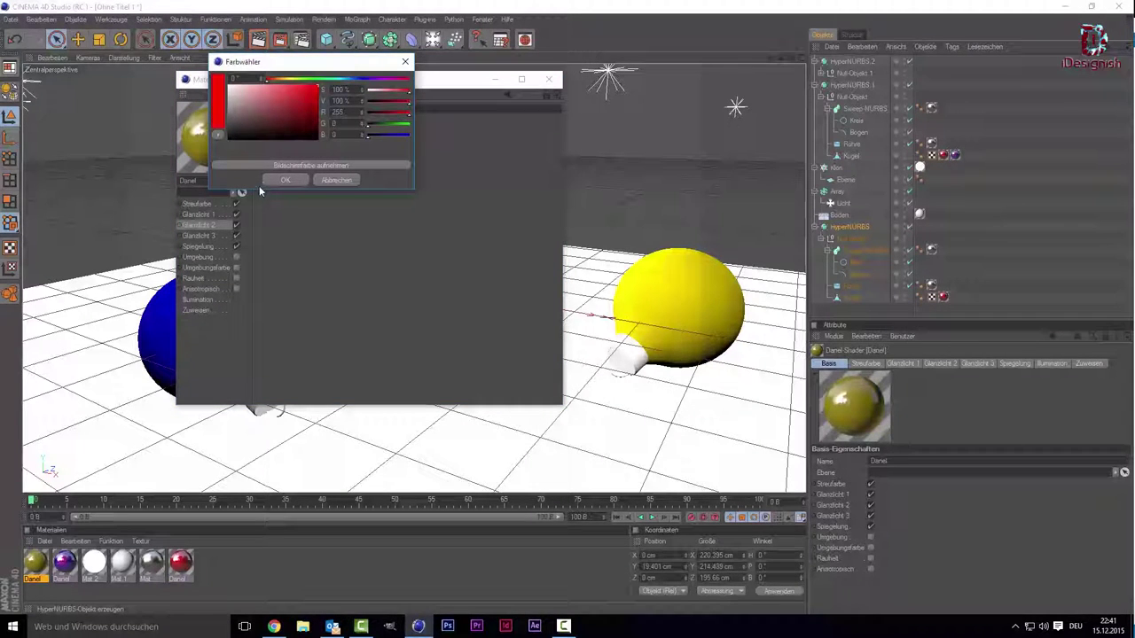
{"action": "left_click", "coordinate": [272, 181]}
- Set the yellow material's third highlight colour to pure red
{"action": "left_click", "coordinate": [199, 236]}
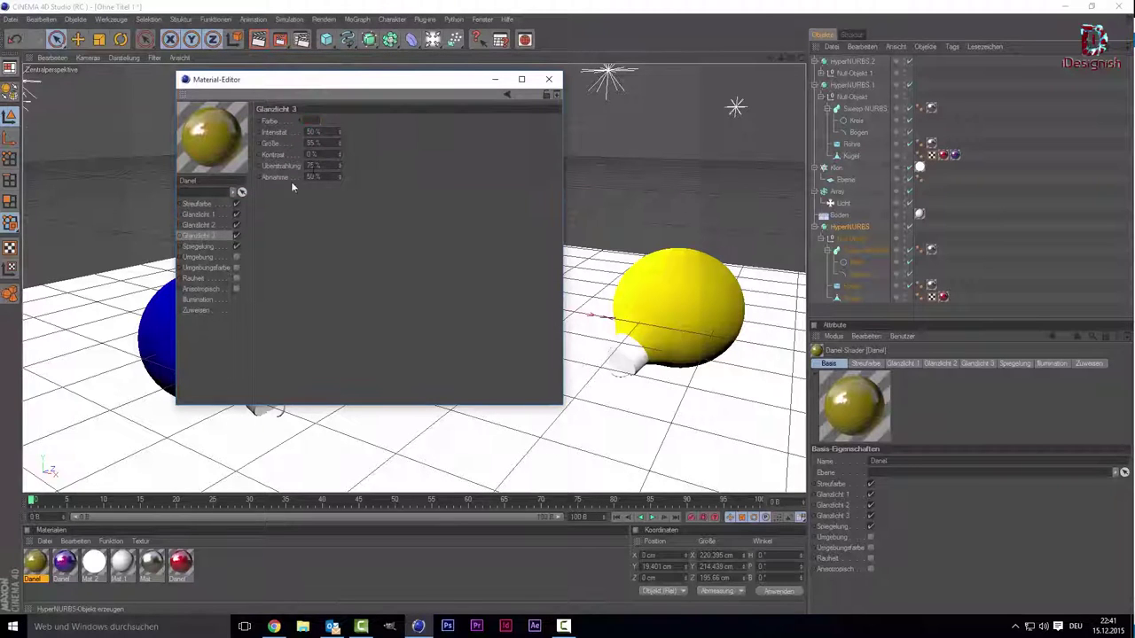
{"action": "left_click", "coordinate": [311, 123]}
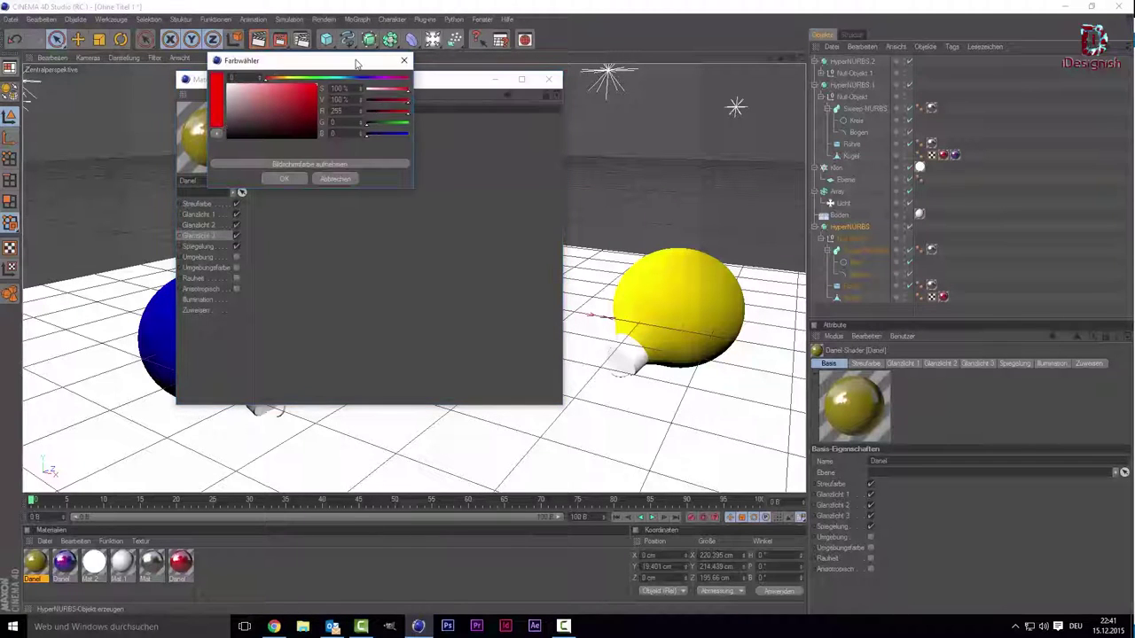
{"action": "left_click", "coordinate": [309, 164]}
{"action": "left_click", "coordinate": [282, 183]}
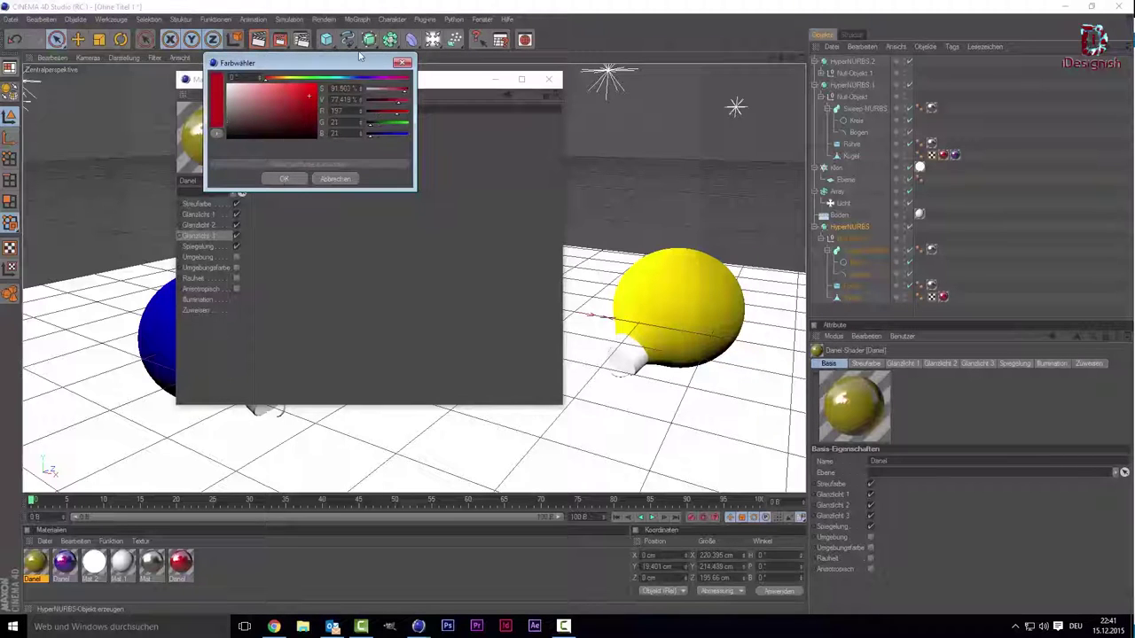
{"action": "left_click", "coordinate": [338, 79]}
{"action": "left_click", "coordinate": [315, 83]}
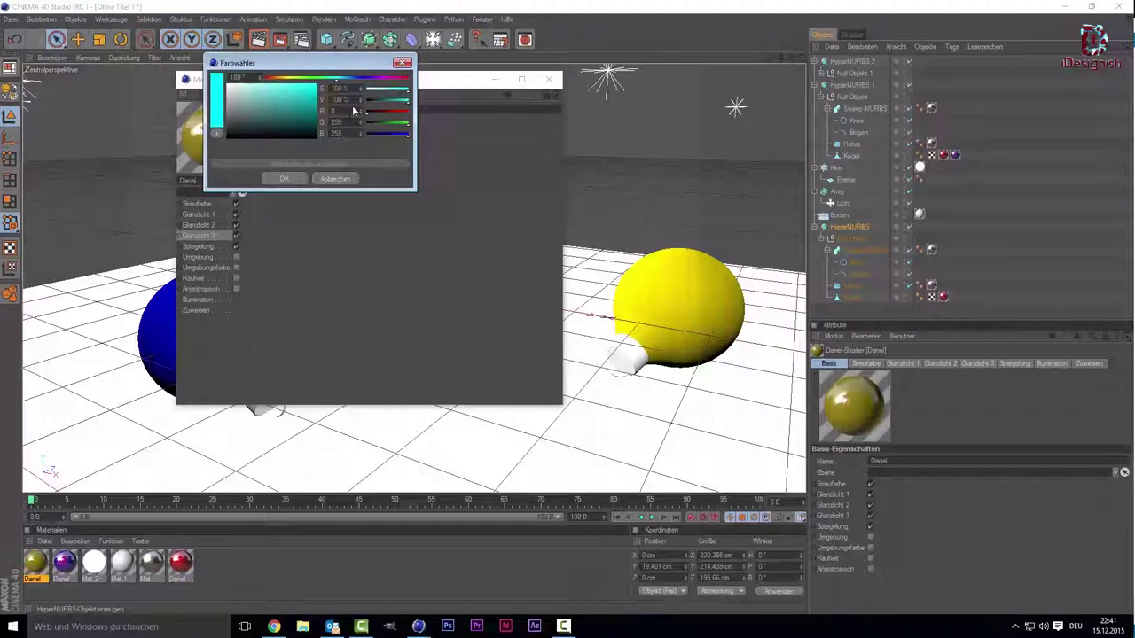
{"action": "left_click", "coordinate": [326, 180]}
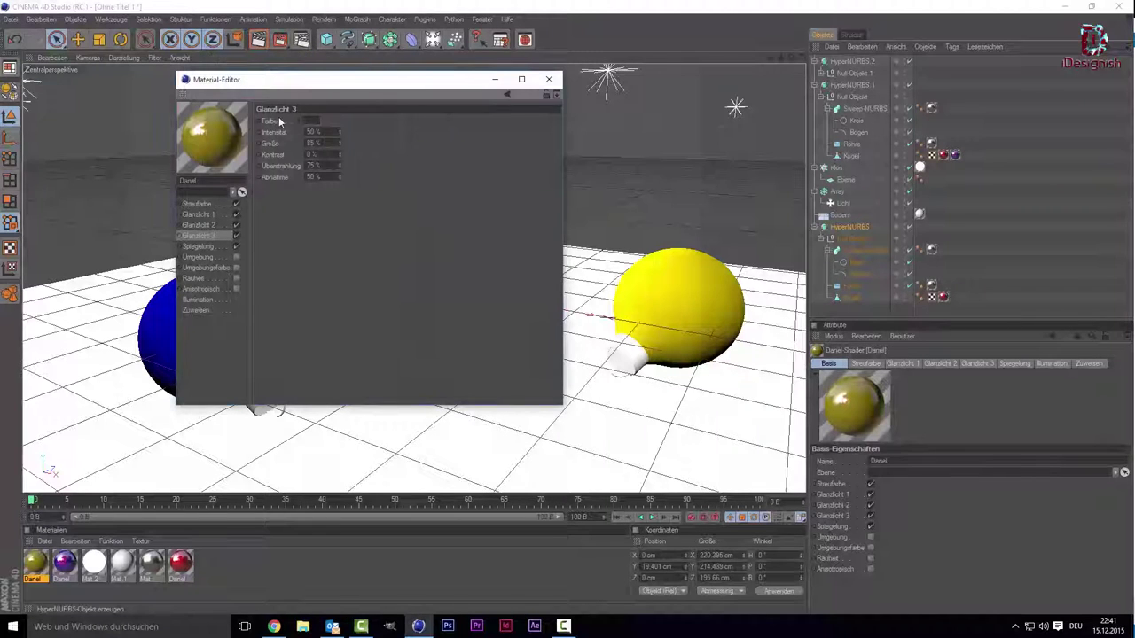
{"action": "left_click", "coordinate": [316, 123]}
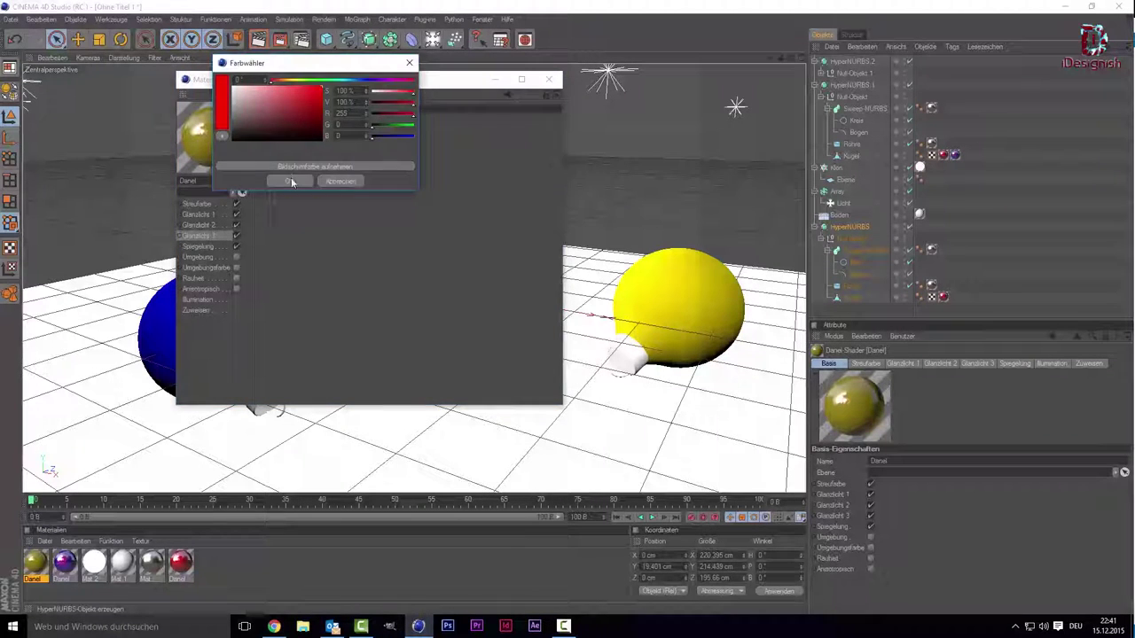
{"action": "left_click", "coordinate": [291, 179]}
- Raise the yellow material's reflection intensity from 10% to 40% and close the editor
{"action": "left_click", "coordinate": [196, 257]}
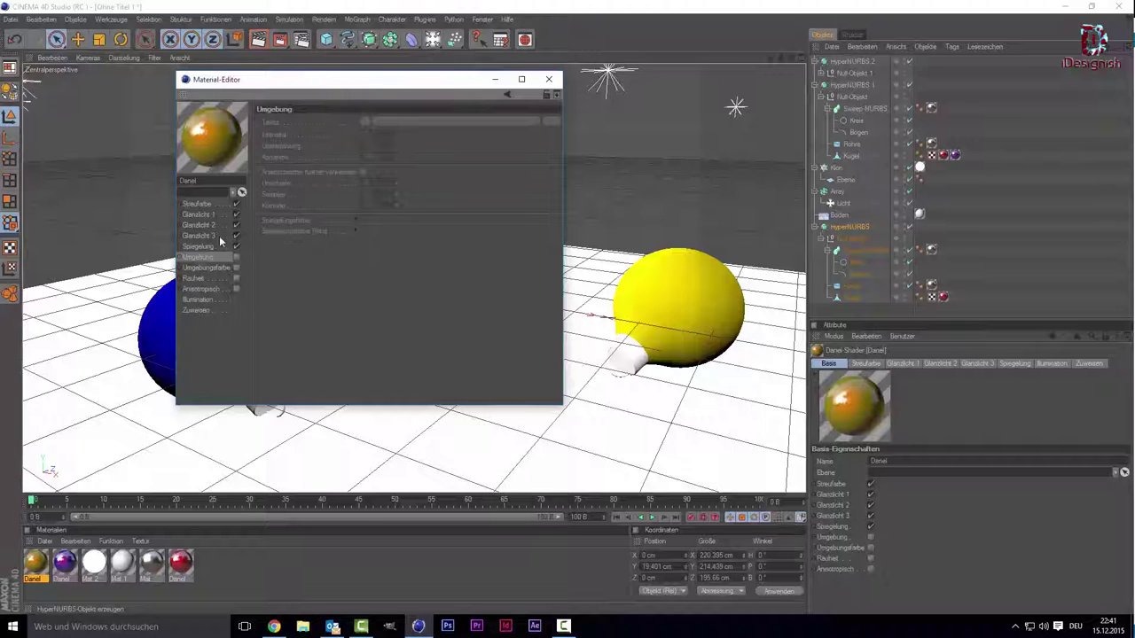
{"action": "left_click", "coordinate": [198, 247]}
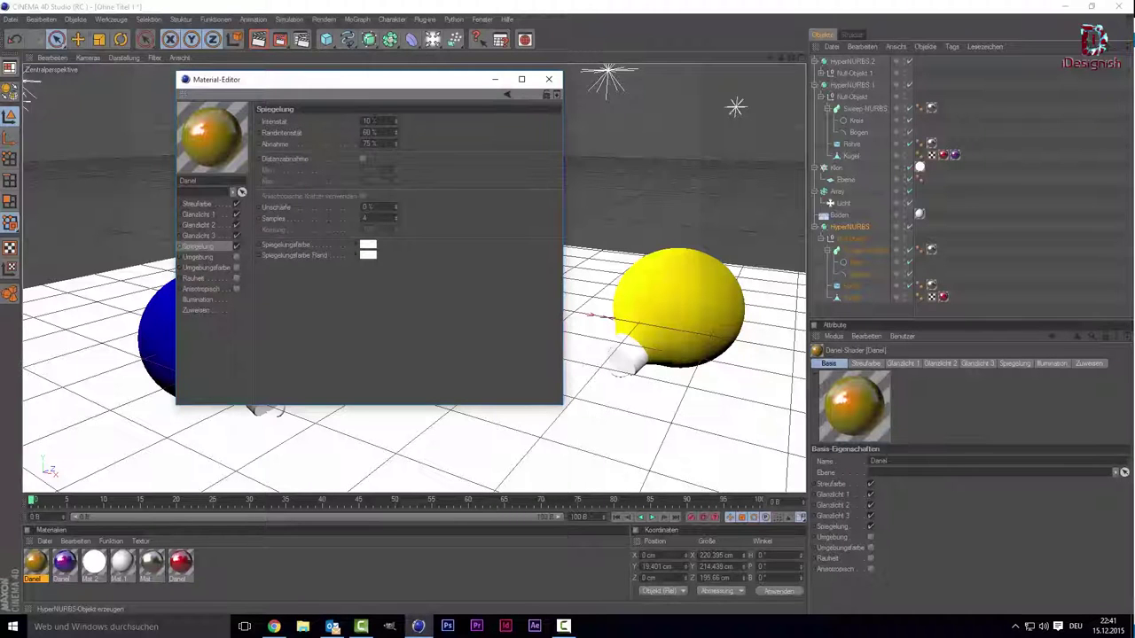
{"action": "key", "text": "Return"}
{"action": "type", "text": "40"}
{"action": "key", "text": "Return"}
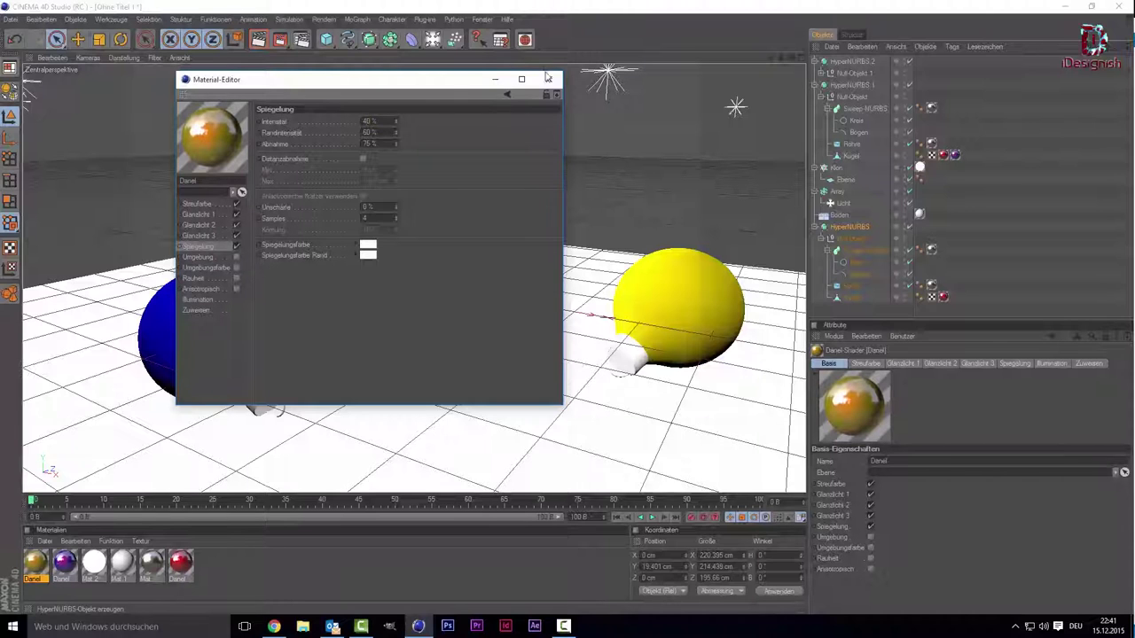
{"action": "left_click", "coordinate": [549, 79]}
- Test-render the blue, red and yellow ornaments, then return to the editor view
{"action": "left_click", "coordinate": [258, 40]}
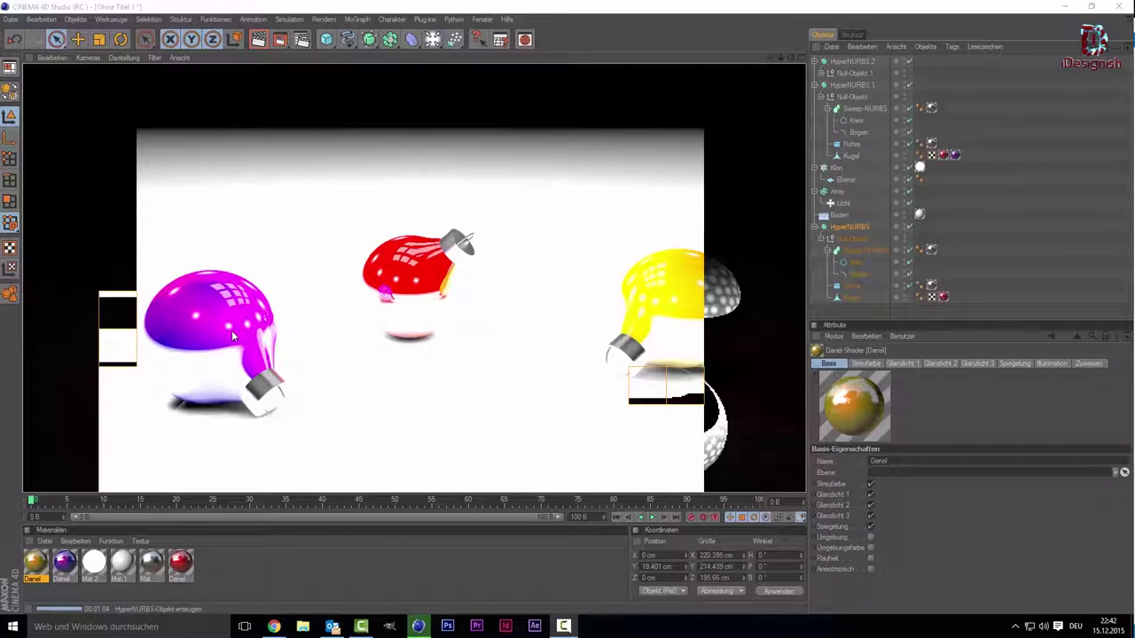
{"action": "left_click", "coordinate": [438, 389]}
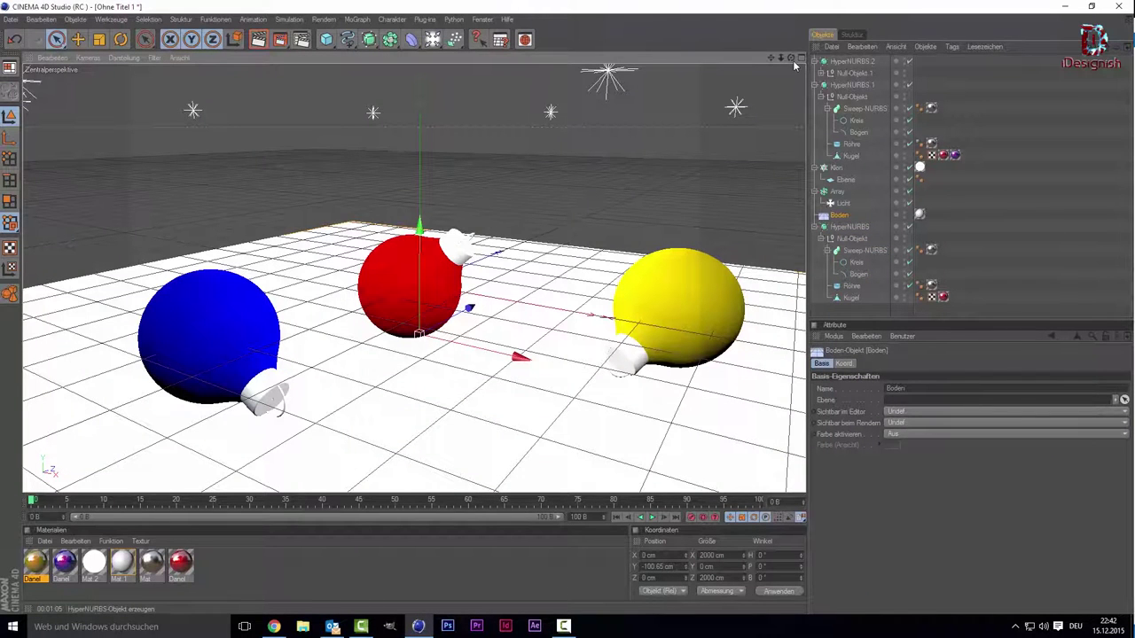
- Raise the point-light Array to about Y 781.3 cm above the three baubles
{"action": "left_click_drag", "start_coordinate": [790, 57], "coordinate": [754, 71]}
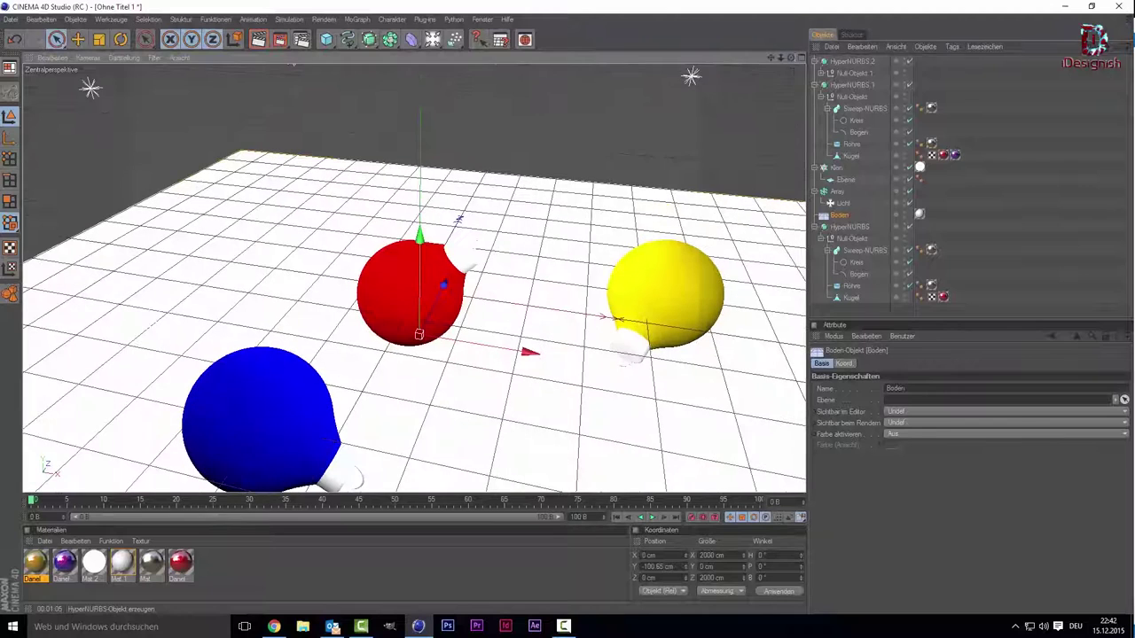
{"action": "left_click", "coordinate": [836, 192]}
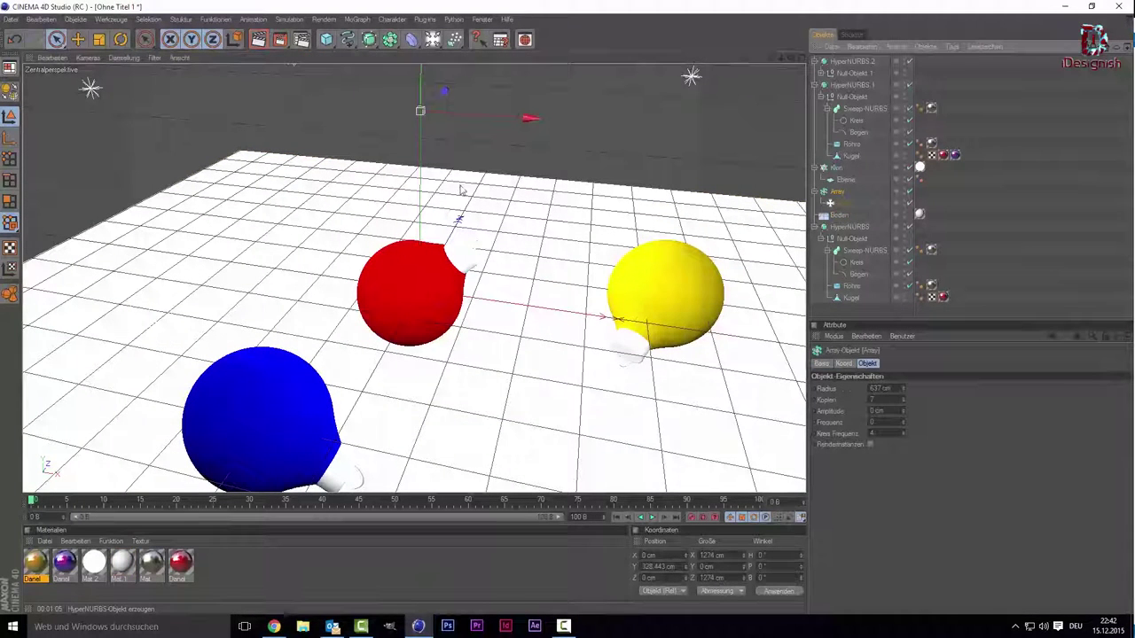
{"action": "left_click_drag", "start_coordinate": [419, 110], "coordinate": [422, 93]}
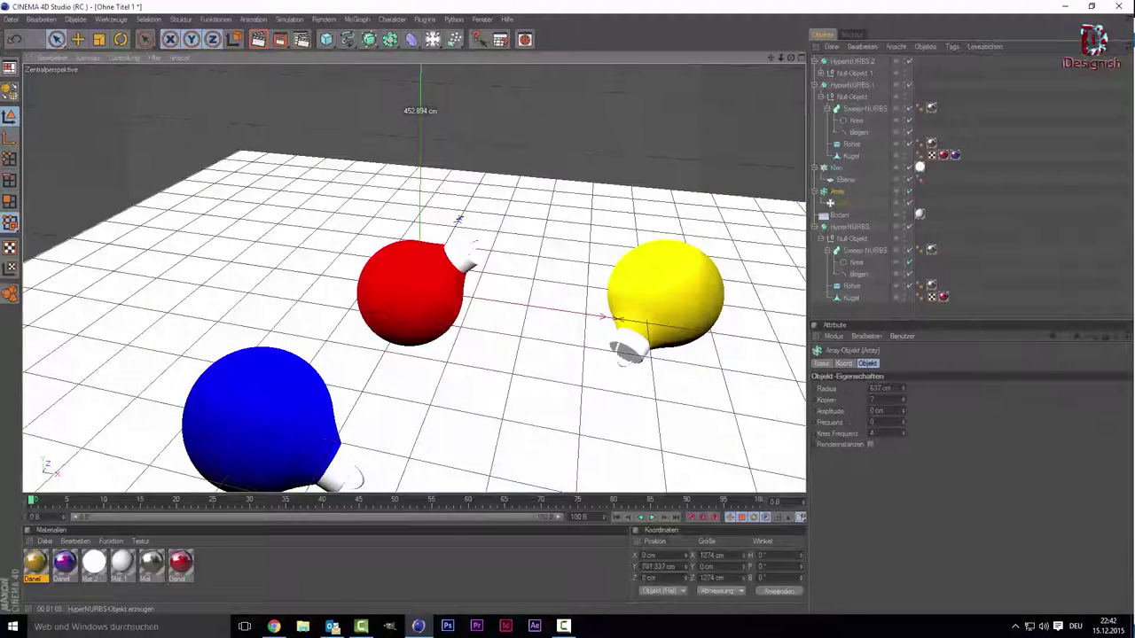
{"action": "left_click_drag", "start_coordinate": [768, 58], "coordinate": [750, 18]}
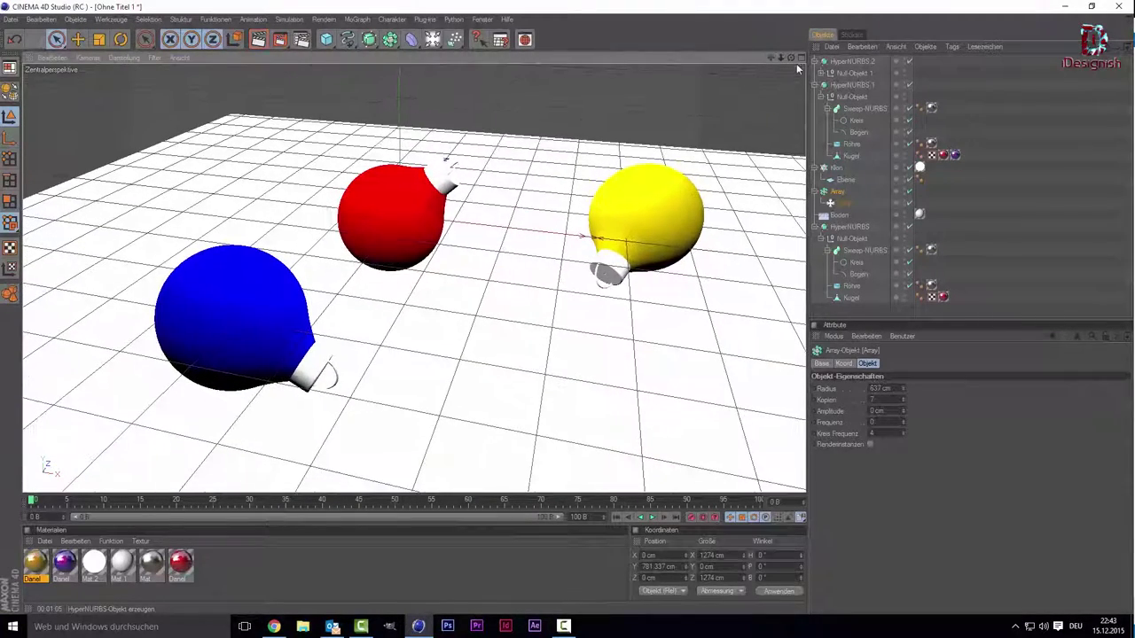
{"action": "mouse_move", "coordinate": [791, 58]}
{"action": "left_mouse_down"}
{"action": "mouse_move", "coordinate": [769, 60]}
{"action": "mouse_move", "coordinate": [731, 115]}
{"action": "left_mouse_up"}
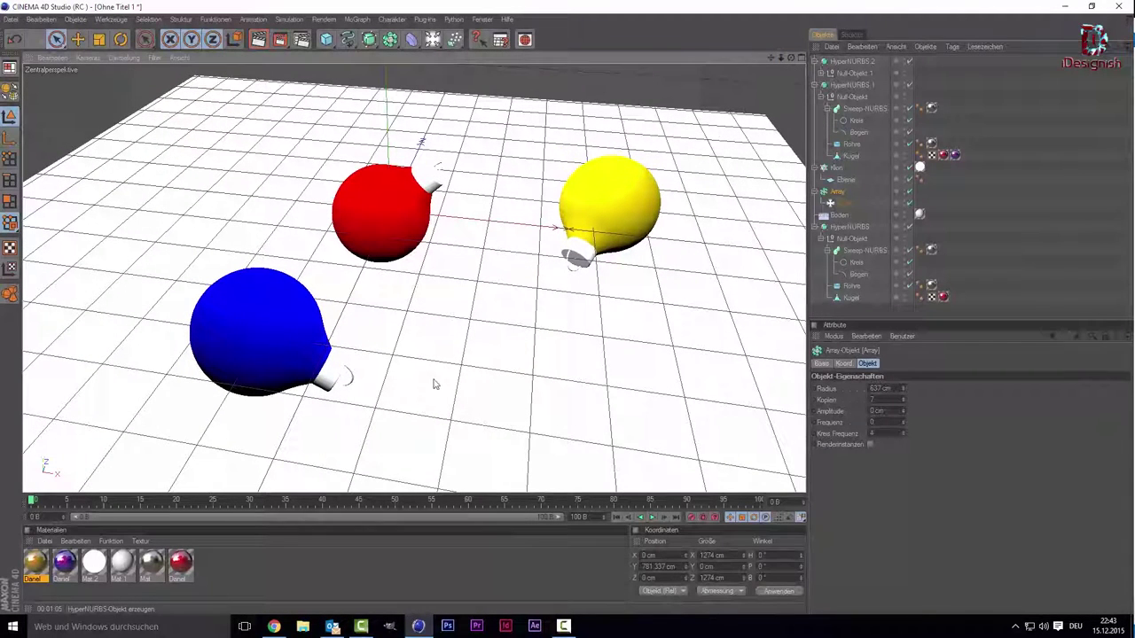